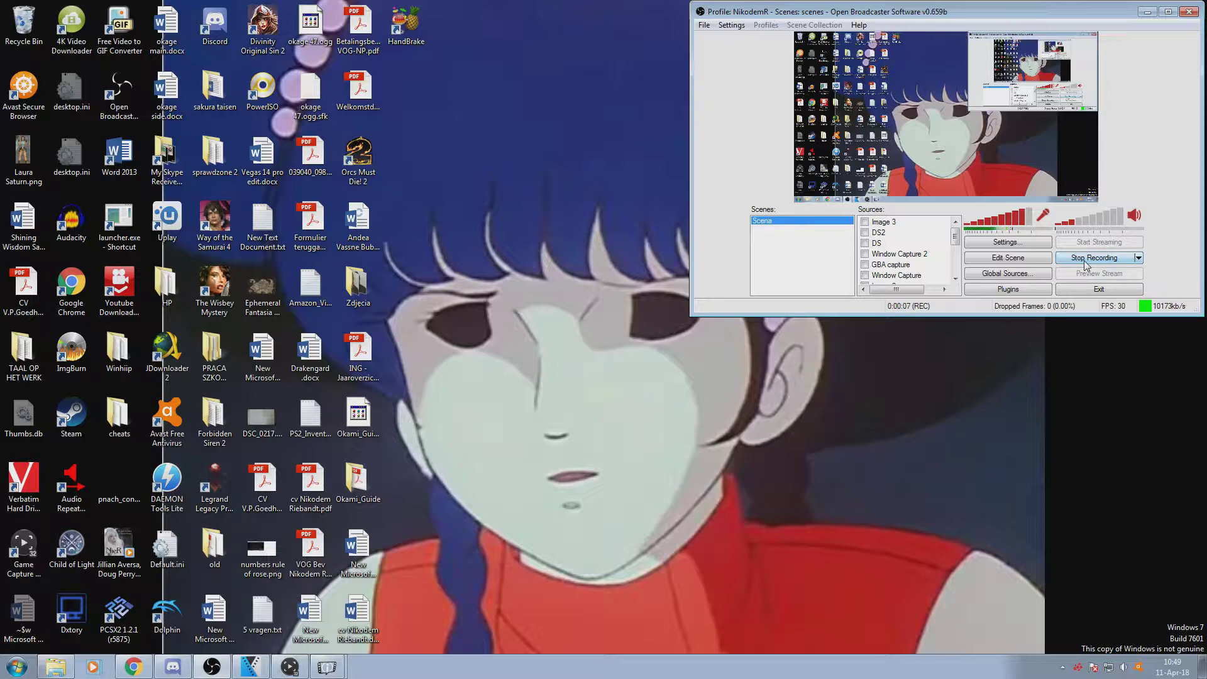
Minimize the OBS recorder window so it keeps recording in the background
{"action": "left_click", "coordinate": [213, 668]}
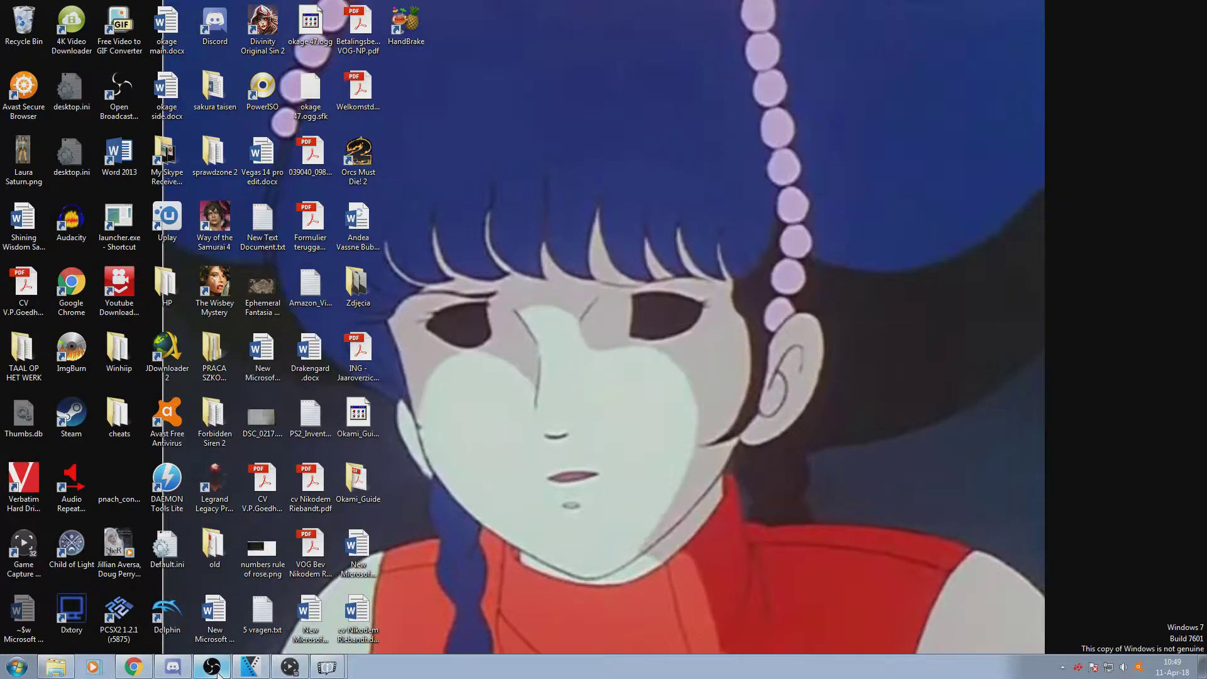
{"action": "left_click", "coordinate": [292, 669]}
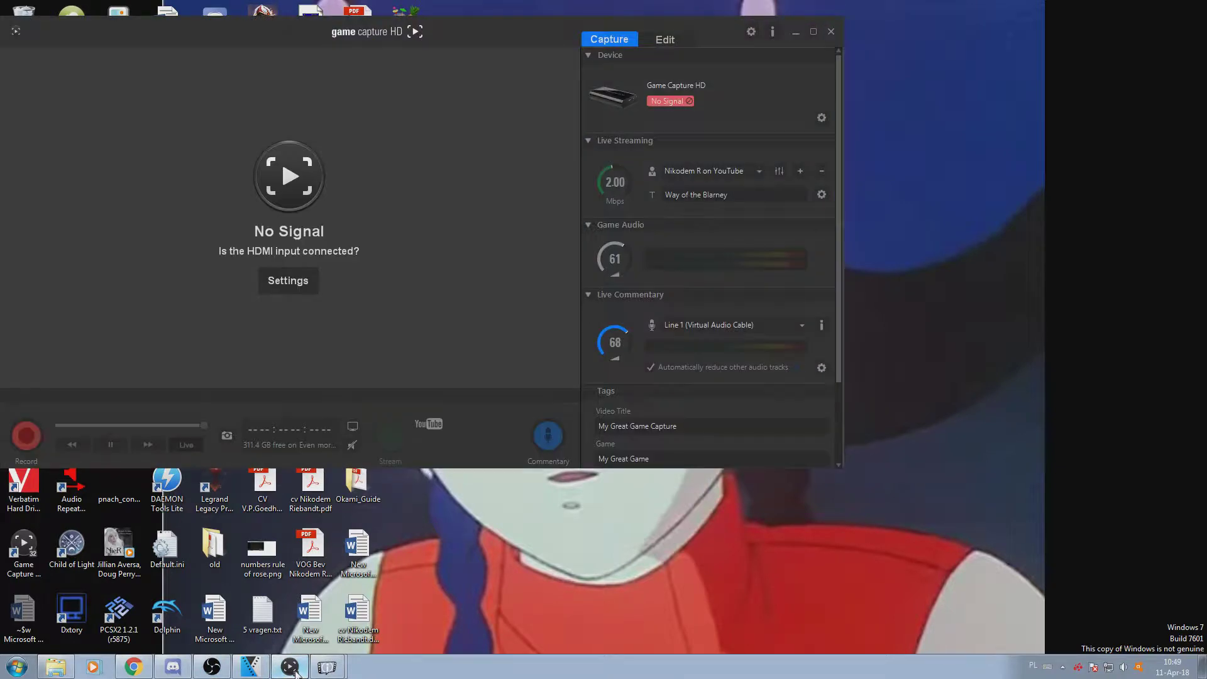
{"action": "left_click", "coordinate": [752, 32]}
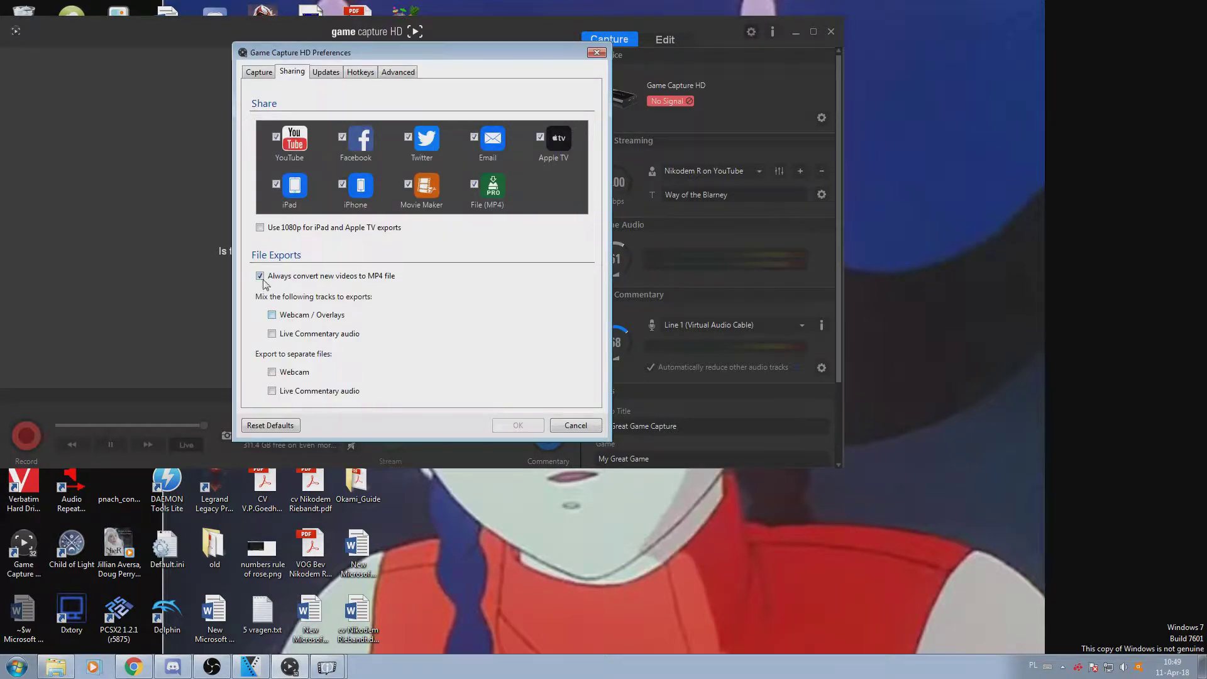
{"action": "left_click", "coordinate": [264, 73]}
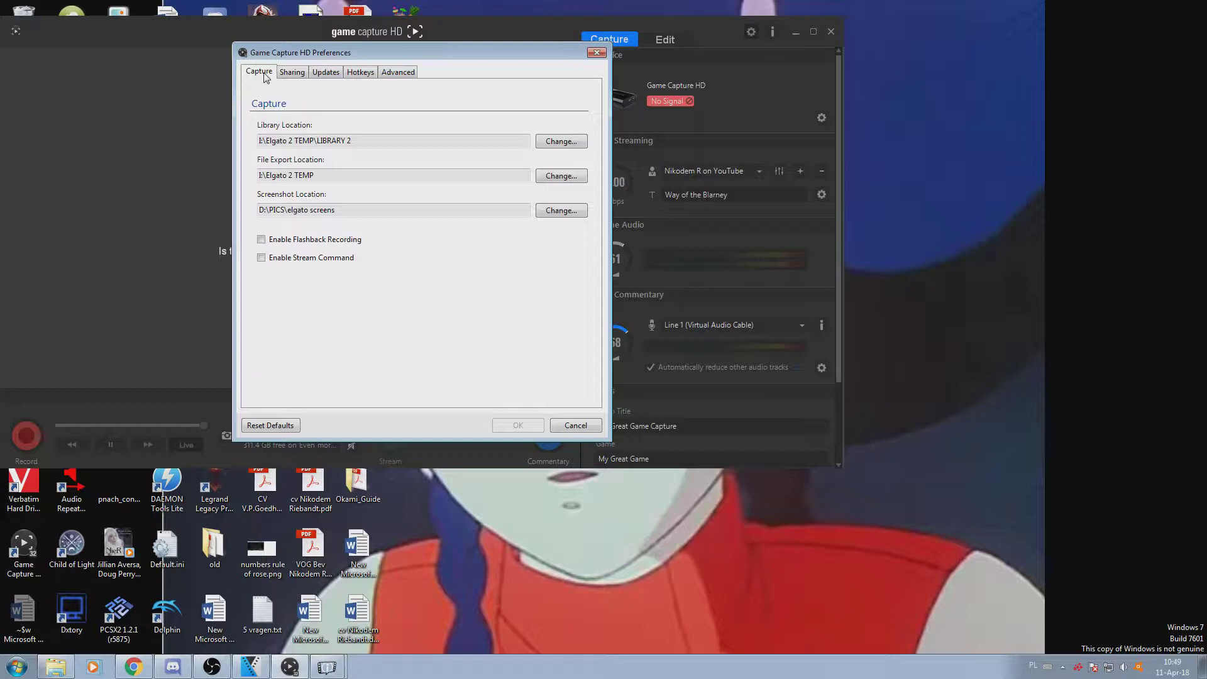
{"action": "left_click", "coordinate": [293, 72]}
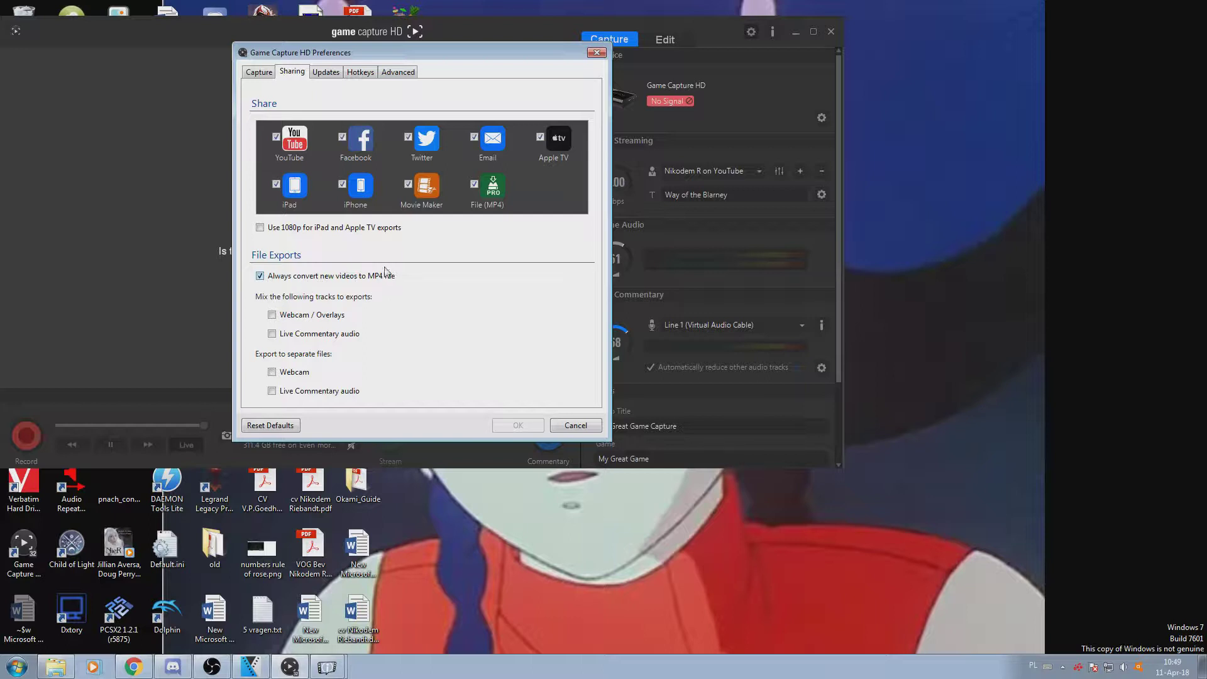
{"action": "left_click", "coordinate": [253, 74]}
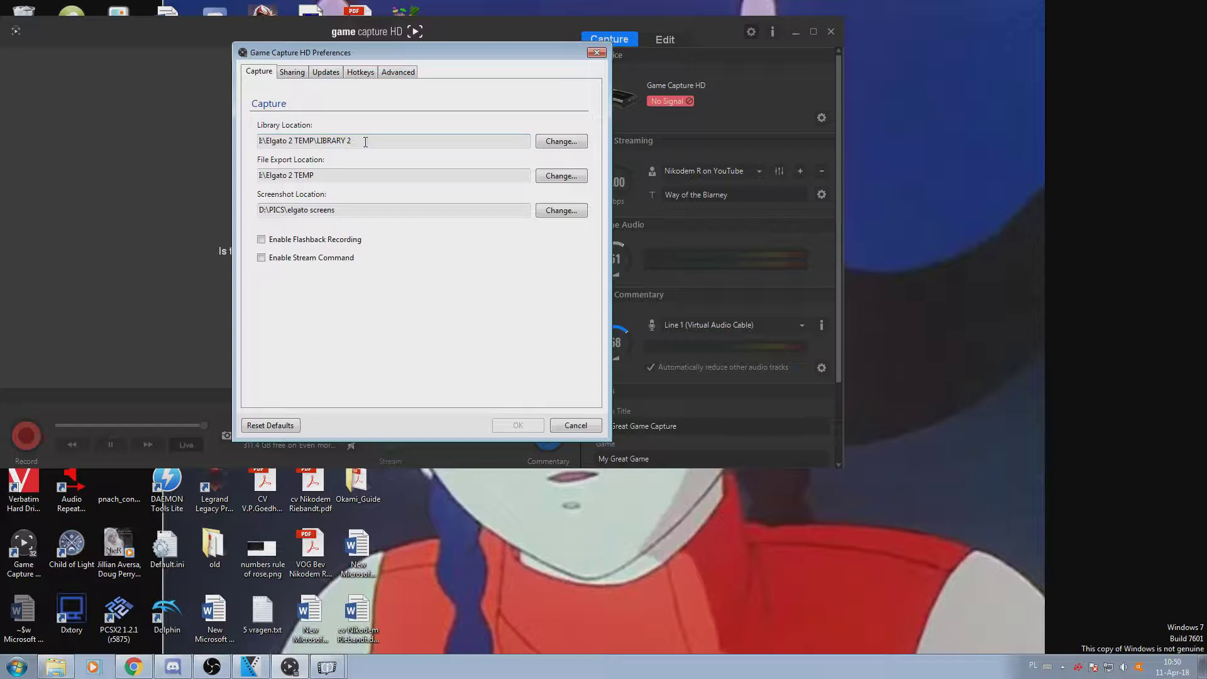
{"action": "left_click", "coordinate": [576, 425]}
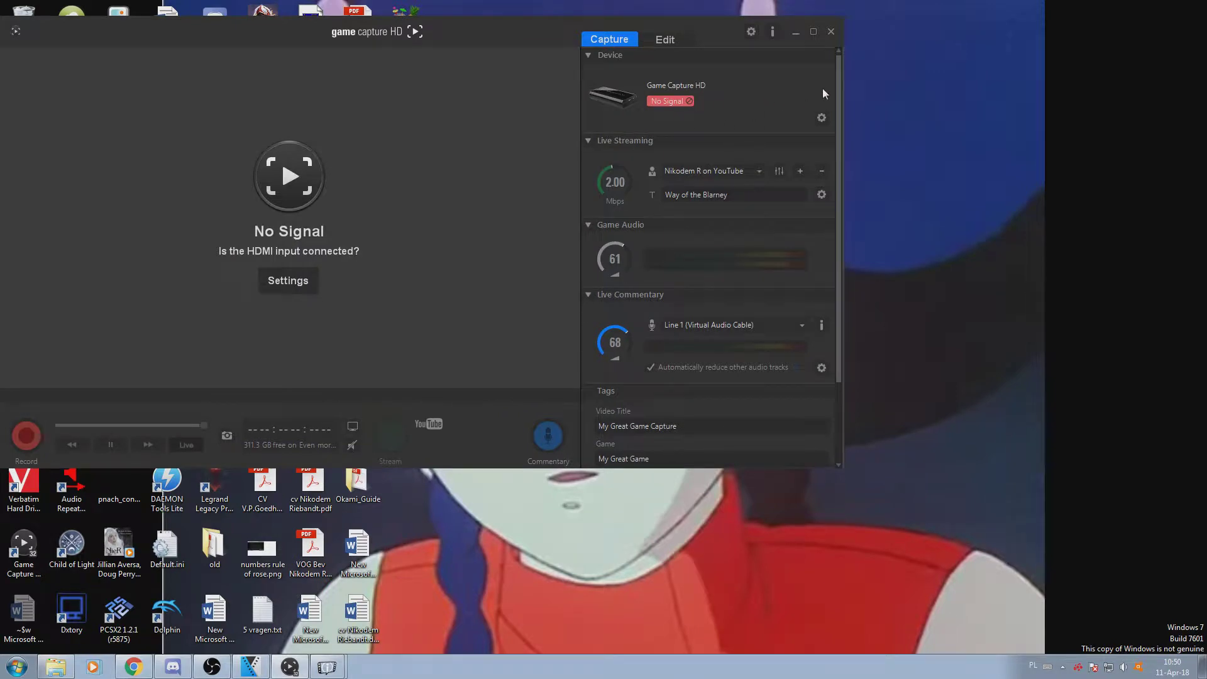
{"action": "left_click", "coordinate": [822, 119]}
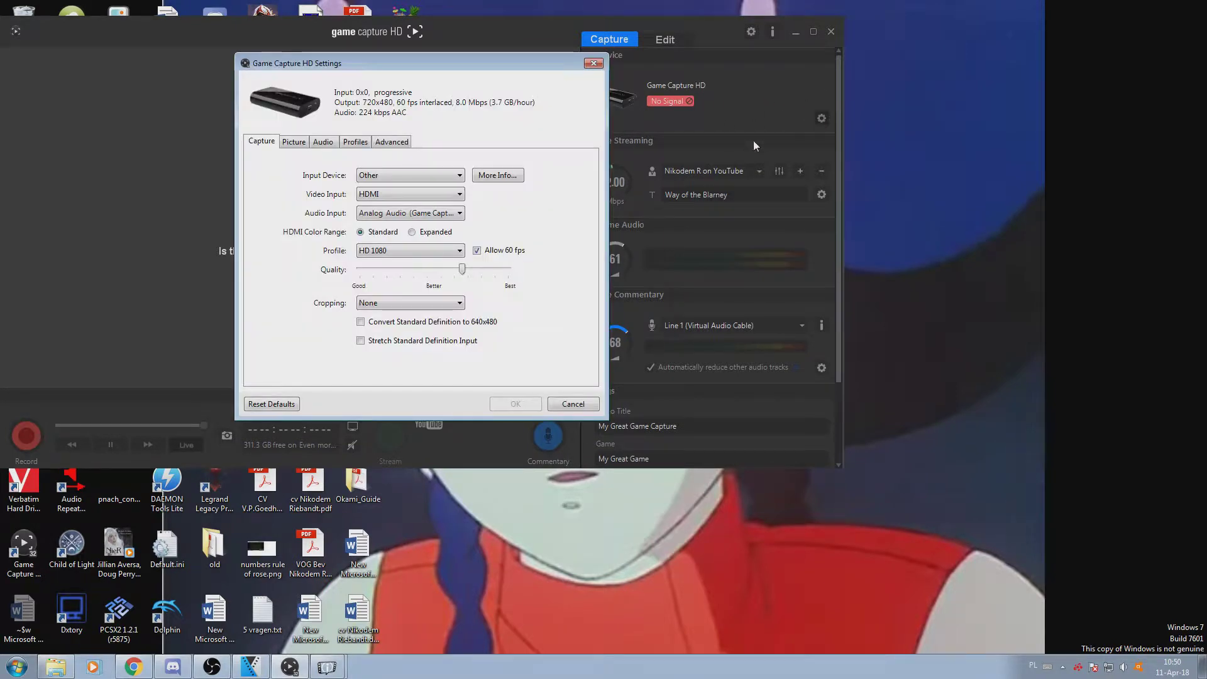
{"action": "left_click", "coordinate": [393, 196]}
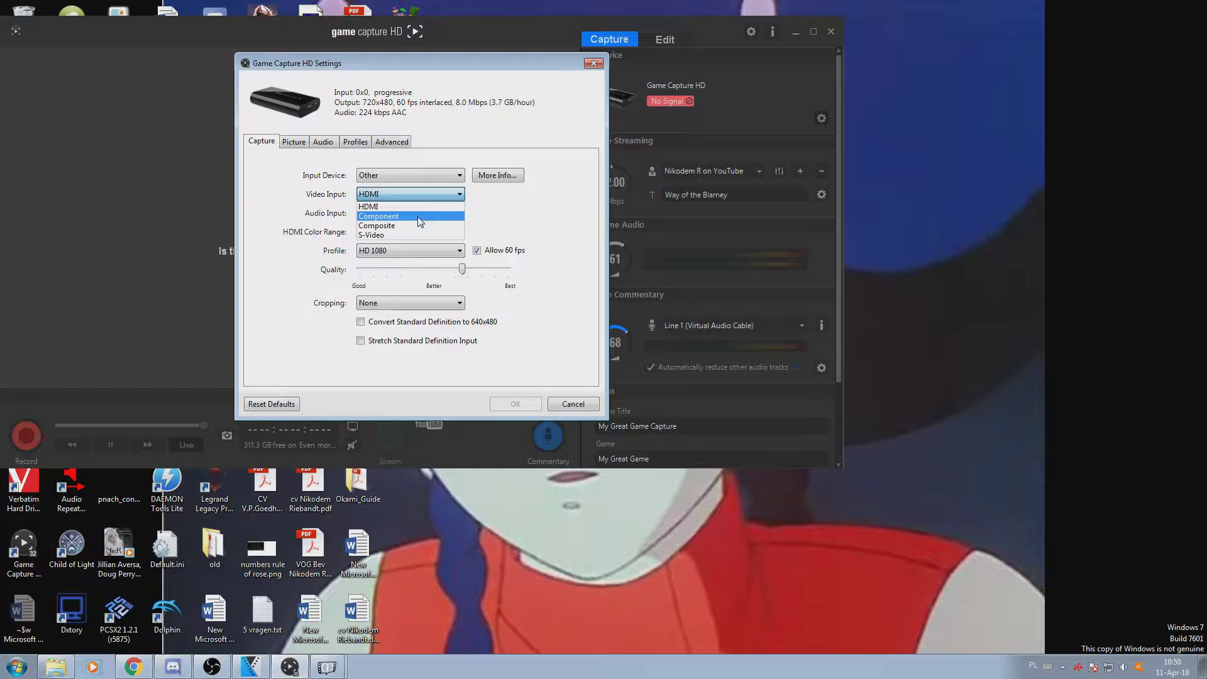
{"action": "left_click", "coordinate": [569, 347]}
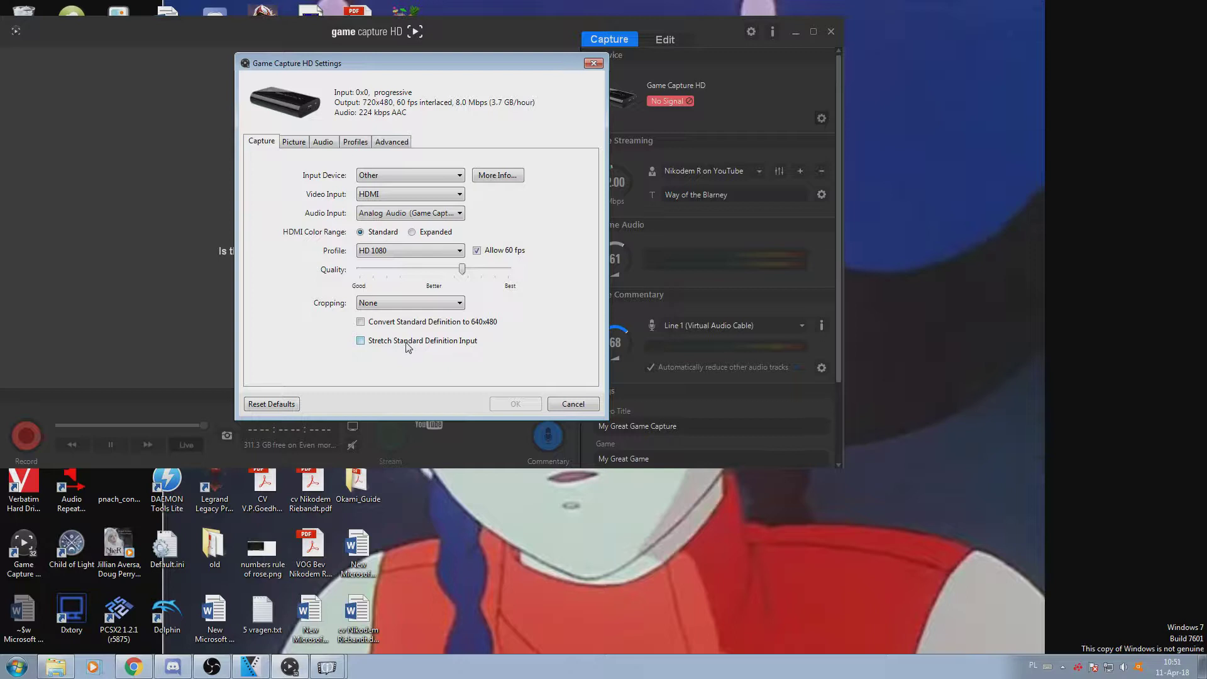
{"action": "left_click", "coordinate": [572, 404]}
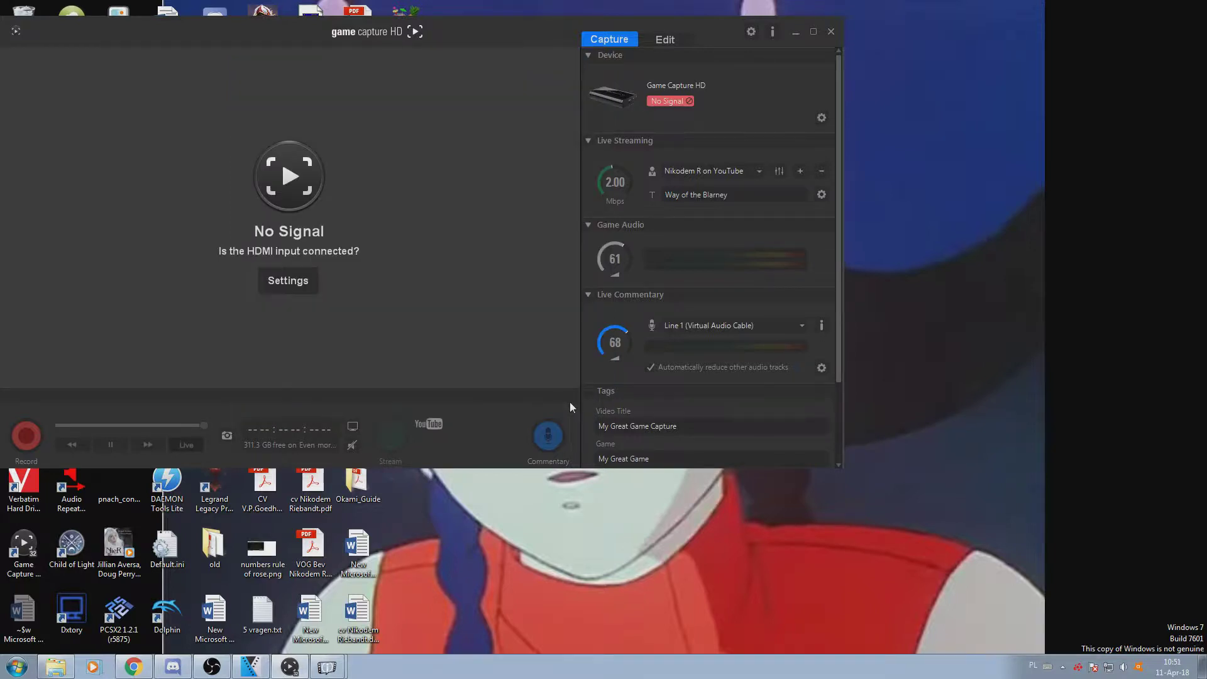
Minimize Game Capture HD and bring the VEGAS Pro 480i 60 test project forward
{"action": "left_click", "coordinate": [796, 33]}
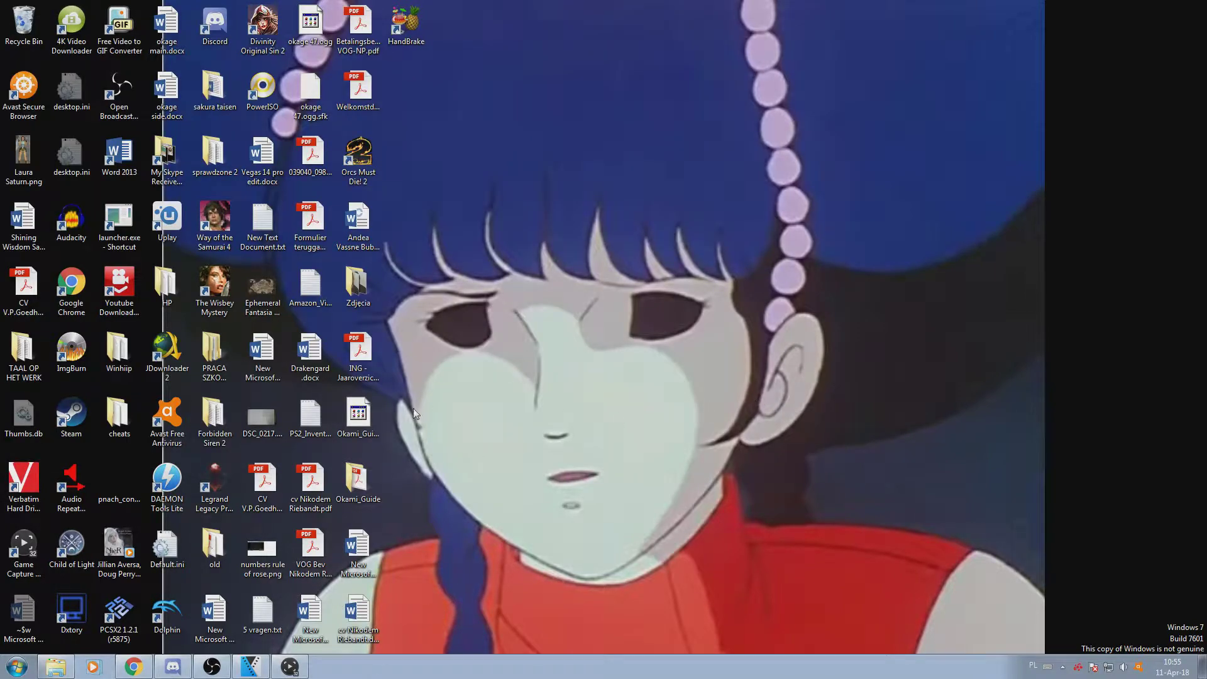
{"action": "left_click", "coordinate": [252, 669]}
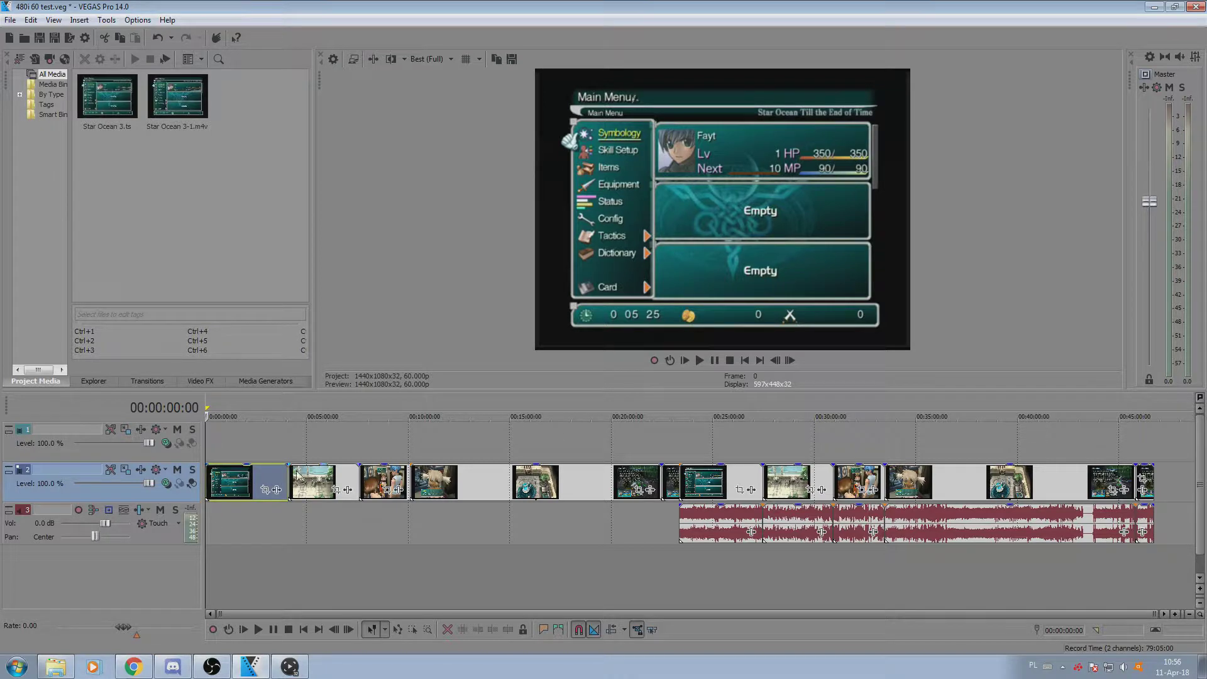
Enlarge the preview, then inspect the Peppita dialogue clip's frame at full size
{"action": "left_click_drag", "start_coordinate": [483, 383], "coordinate": [452, 588]}
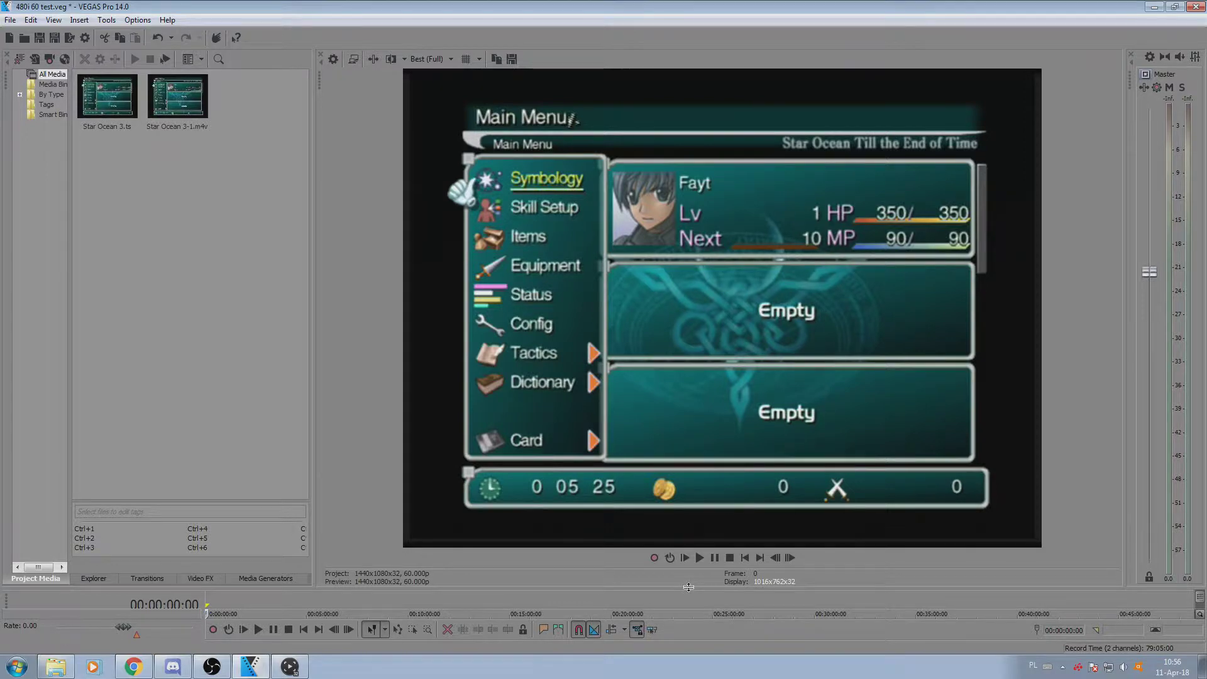
{"action": "left_click_drag", "start_coordinate": [688, 590], "coordinate": [377, 429]}
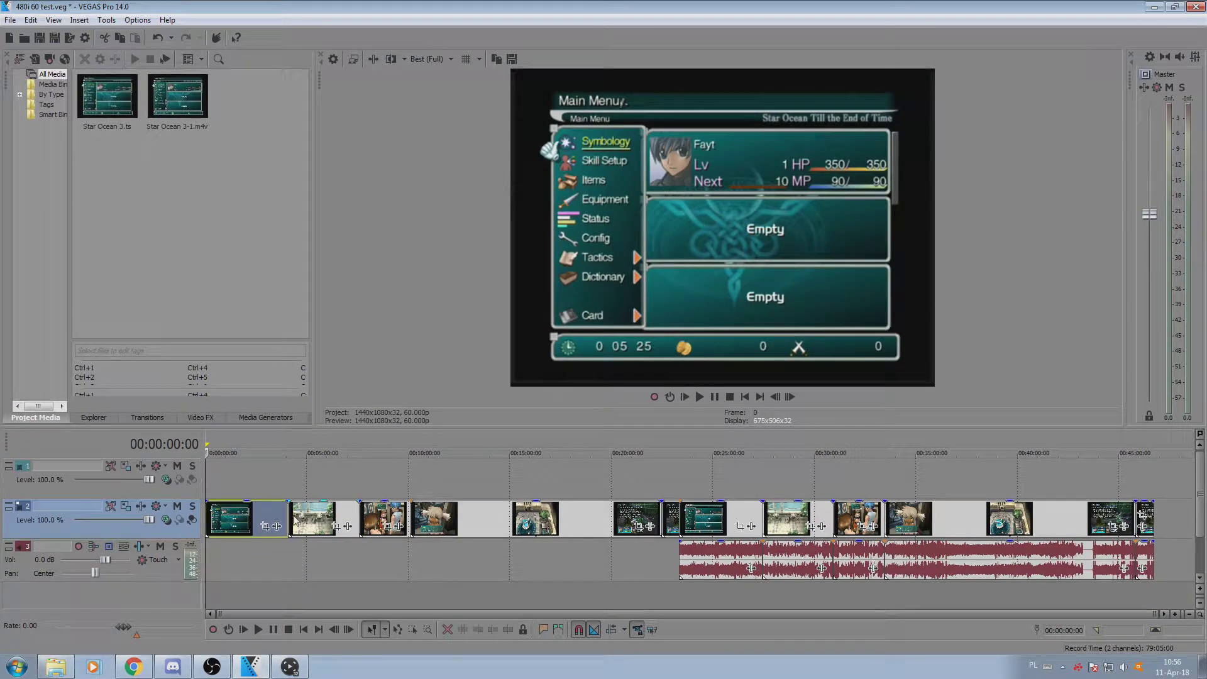
{"action": "left_click", "coordinate": [417, 522]}
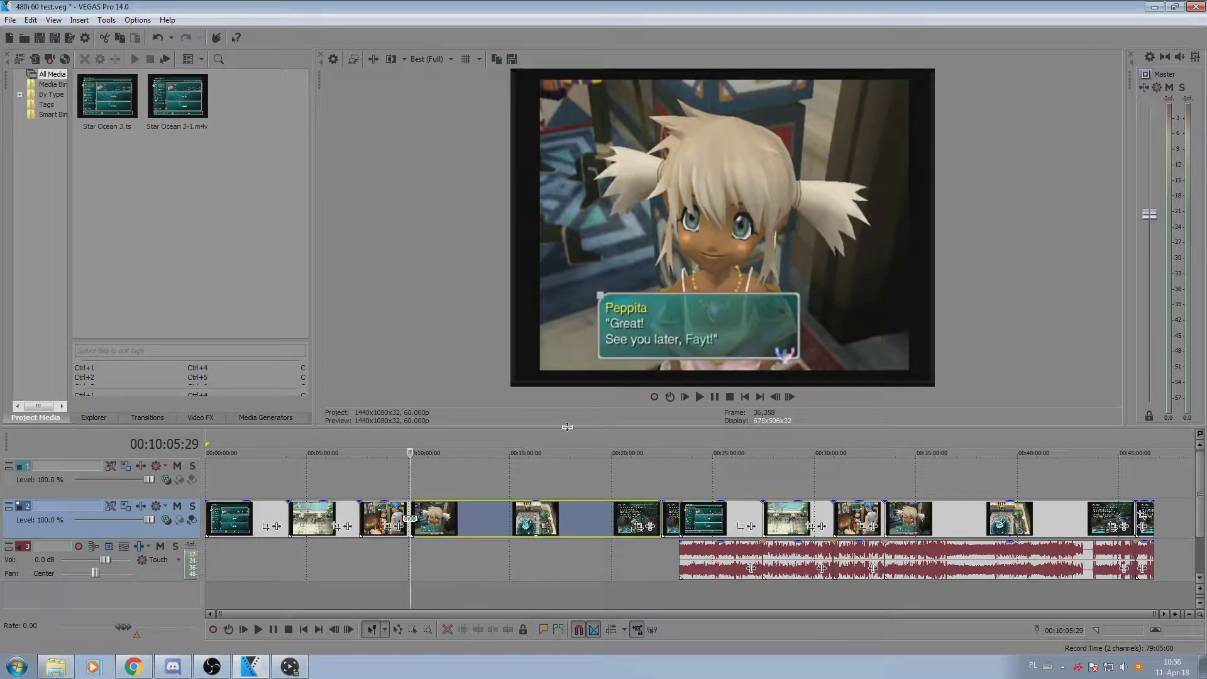
{"action": "left_click_drag", "start_coordinate": [568, 427], "coordinate": [543, 676]}
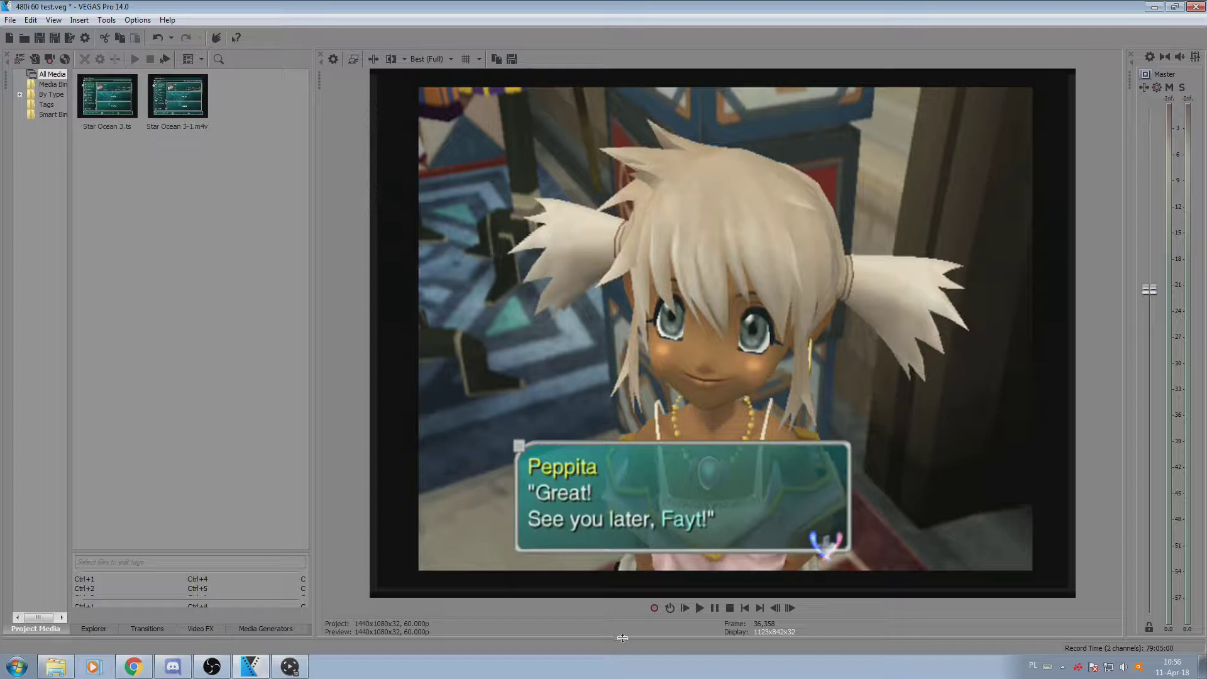
{"action": "left_click_drag", "start_coordinate": [619, 635], "coordinate": [623, 422]}
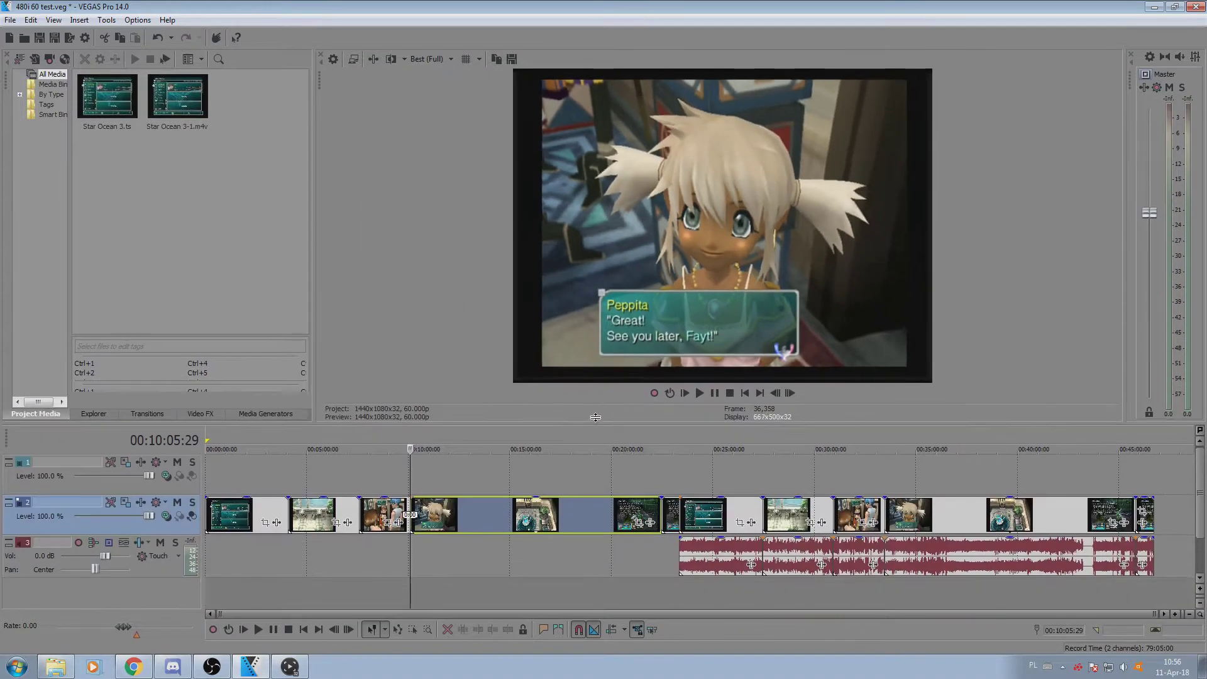
Check the Lively Girl clip, then inspect the courtyard frame at 00:04:05:20 enlarged
{"action": "left_click", "coordinate": [361, 507]}
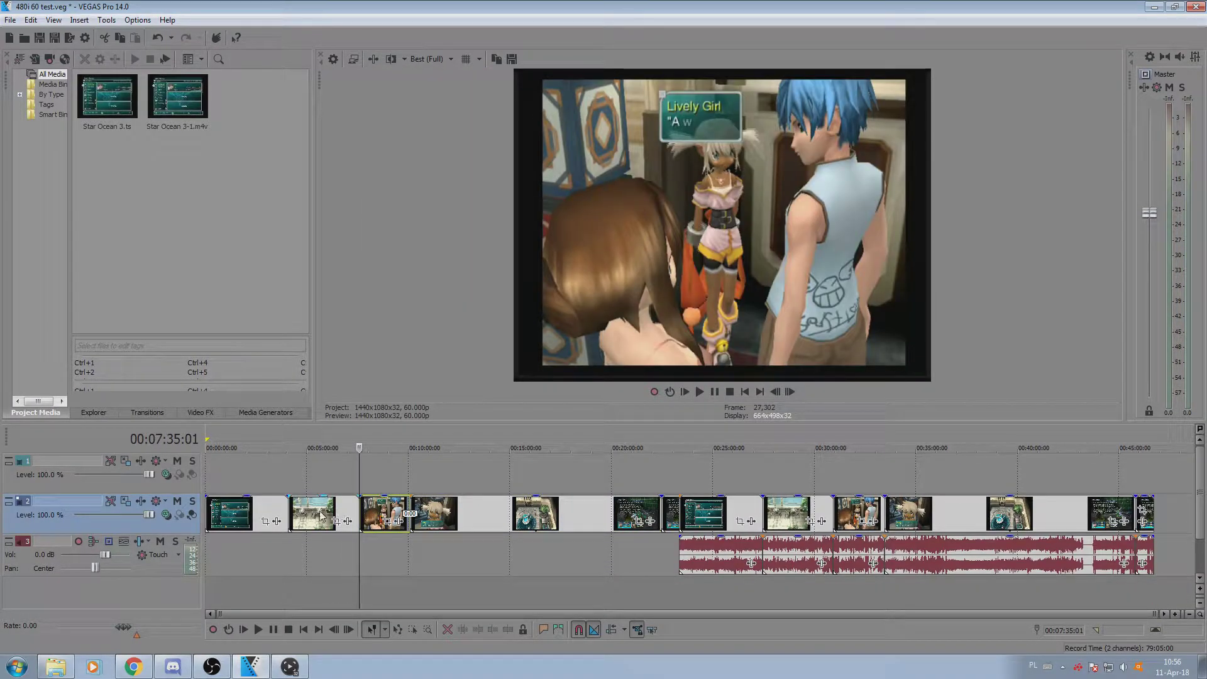
{"action": "left_click", "coordinate": [295, 514]}
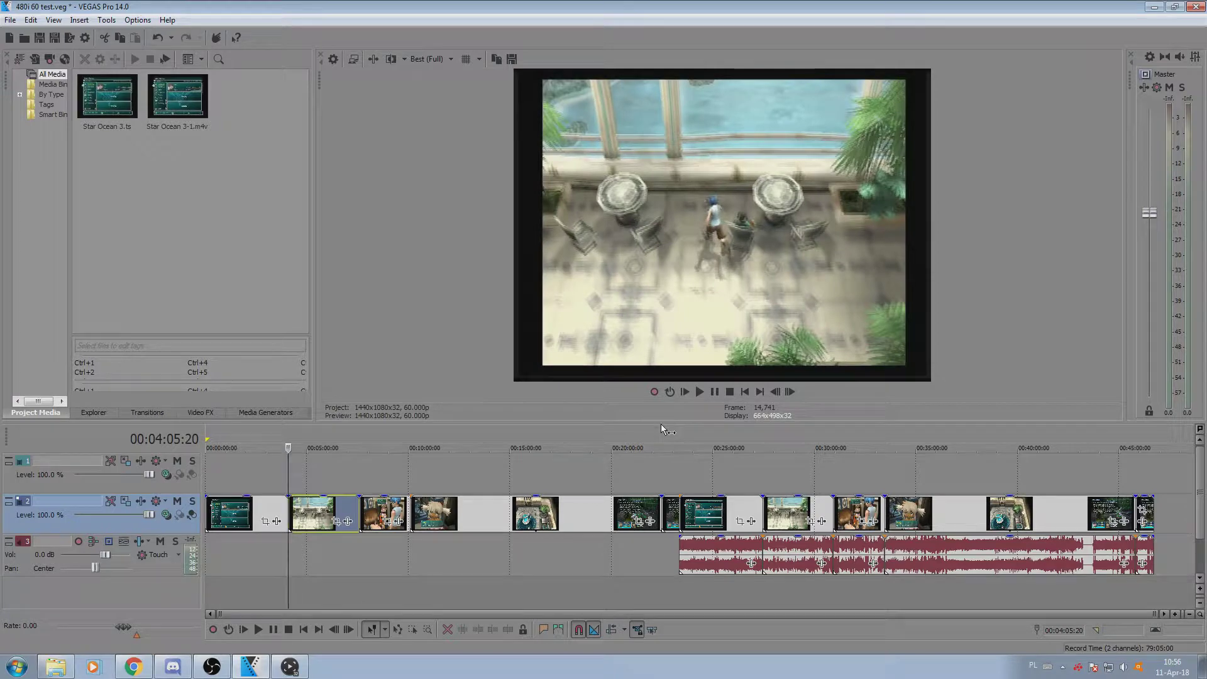
{"action": "left_click_drag", "start_coordinate": [661, 422], "coordinate": [662, 676]}
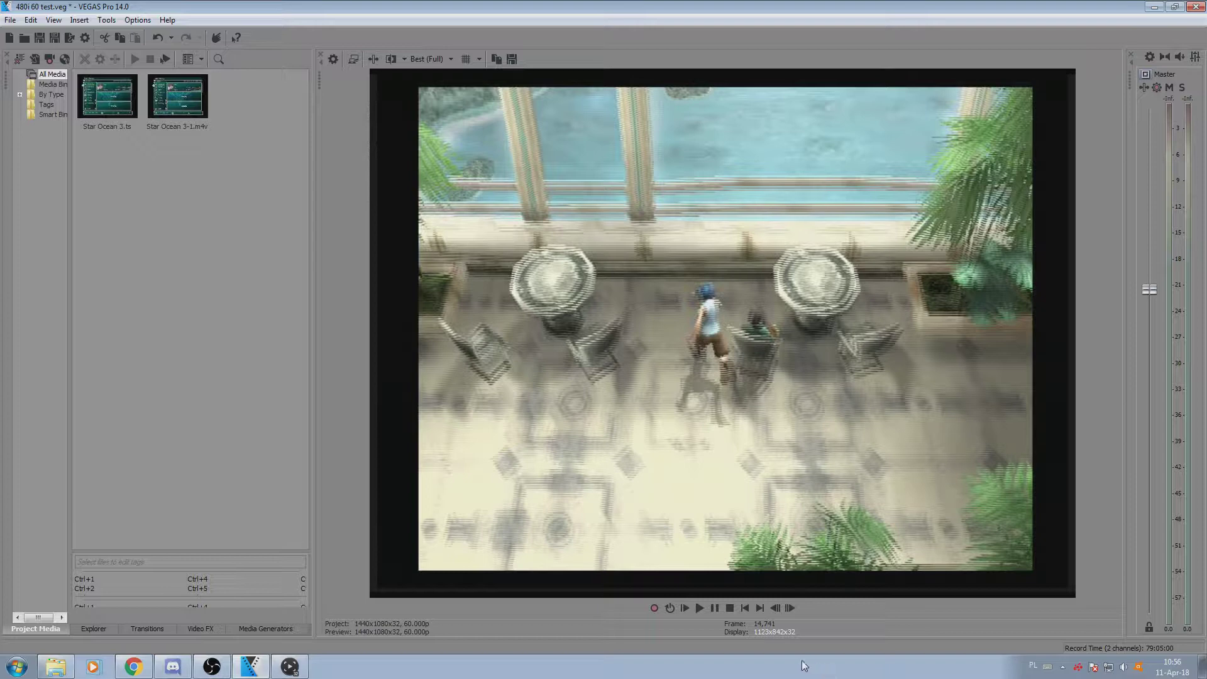
{"action": "left_click_drag", "start_coordinate": [733, 638], "coordinate": [728, 576]}
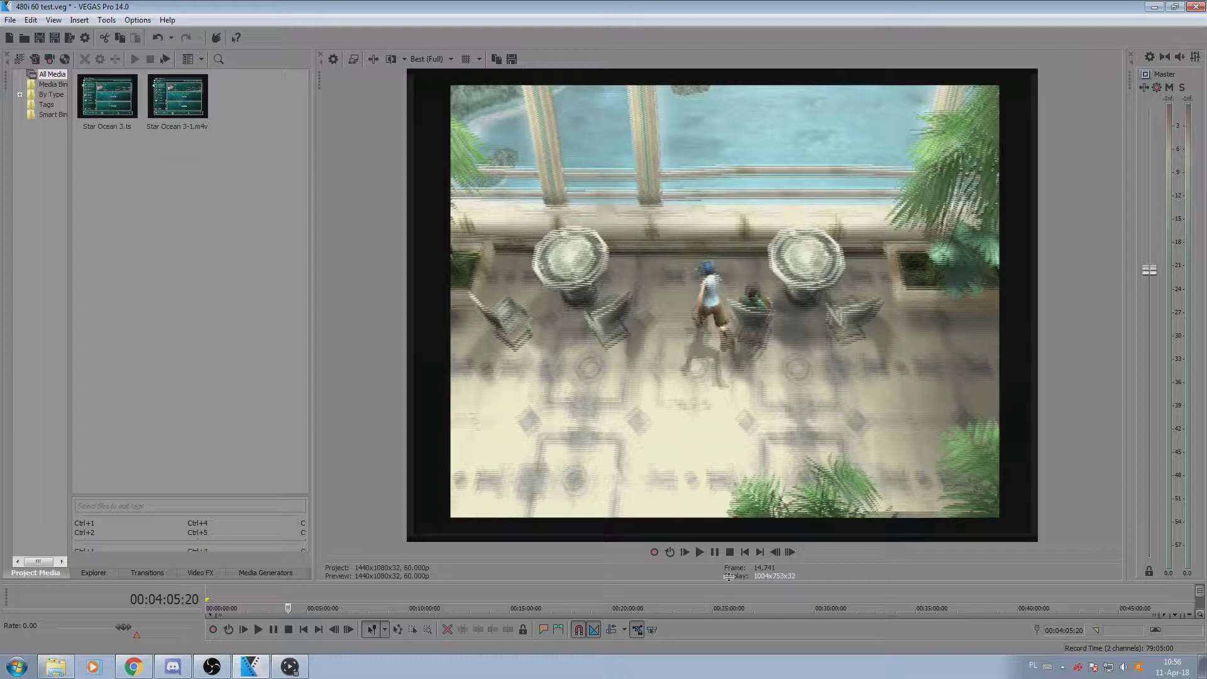
{"action": "left_click_drag", "start_coordinate": [729, 577], "coordinate": [690, 425]}
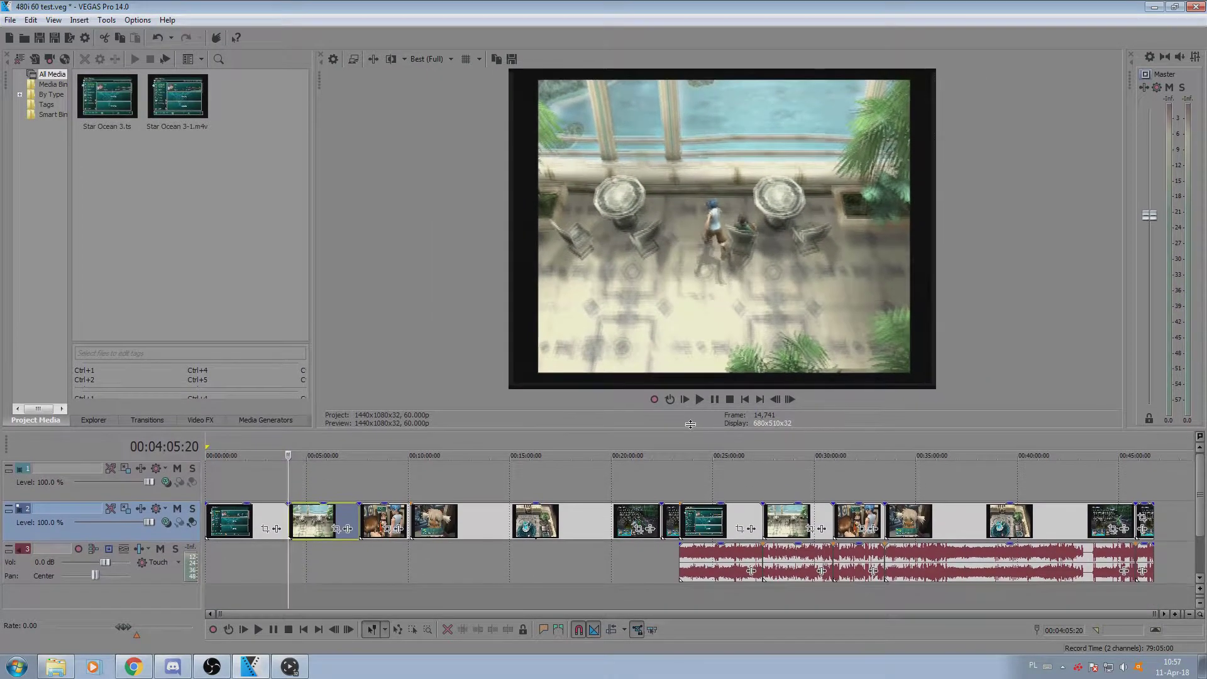
Inspect the Blade of Fury tutorial frame at 00:22:28:24 at full size
{"action": "left_click", "coordinate": [659, 528]}
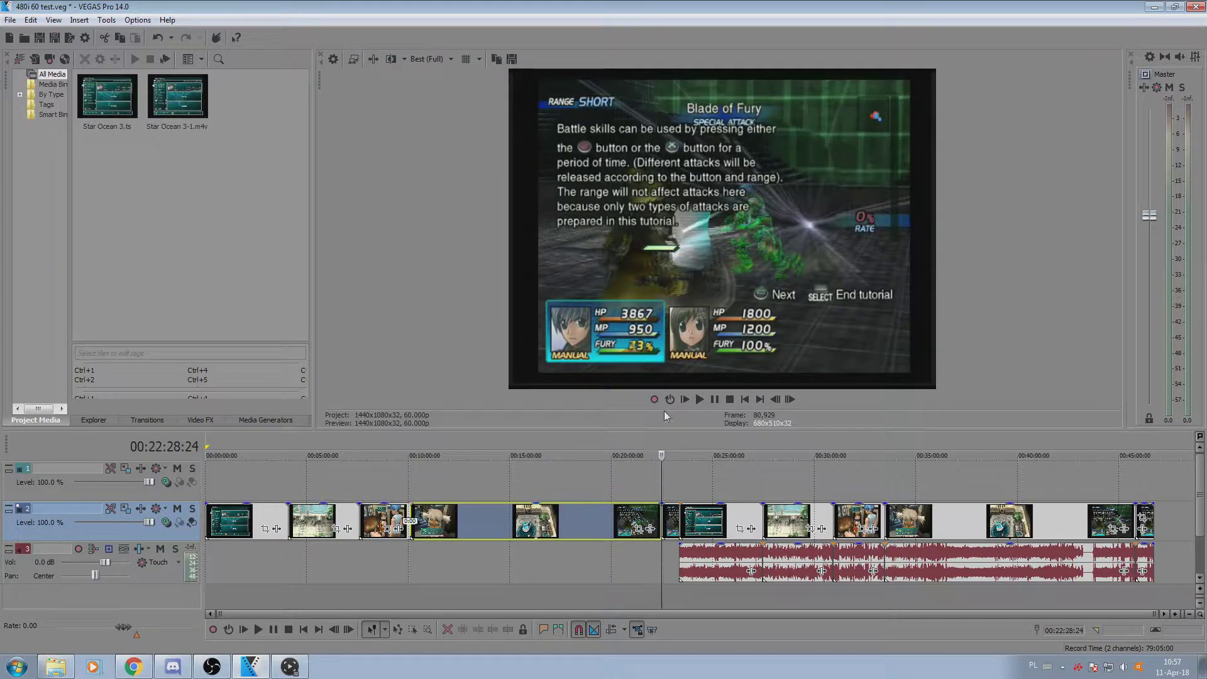
{"action": "left_click_drag", "start_coordinate": [684, 431], "coordinate": [674, 616]}
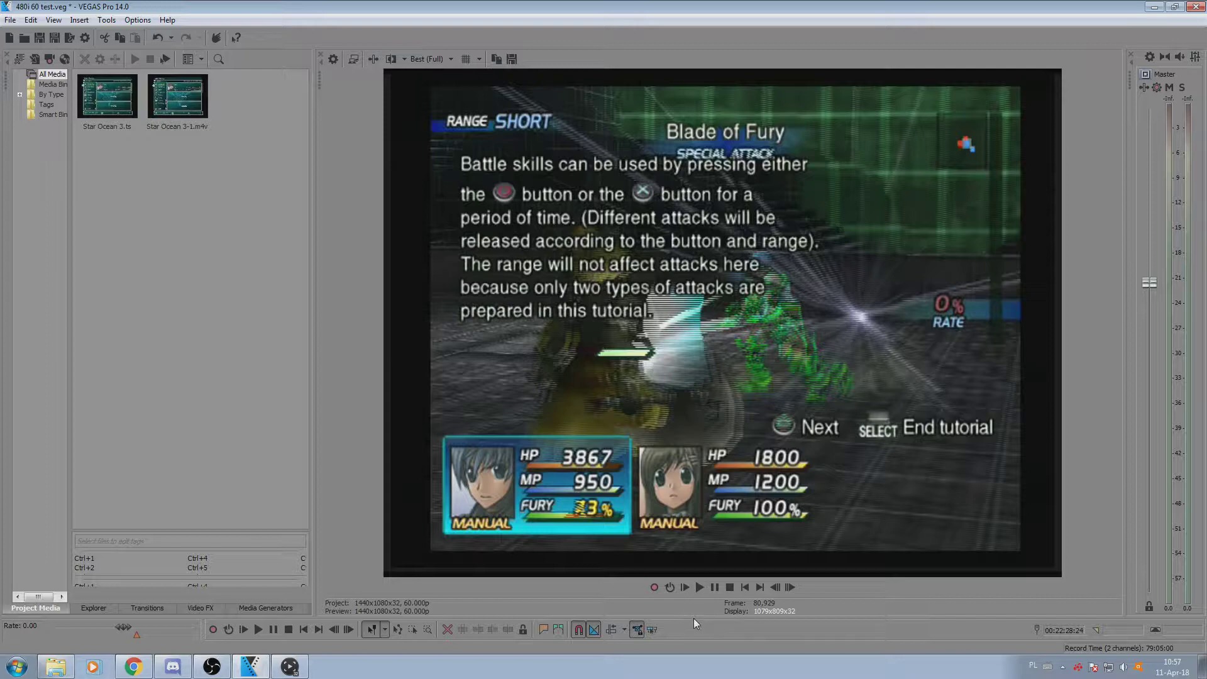
{"action": "left_click_drag", "start_coordinate": [693, 615], "coordinate": [686, 494]}
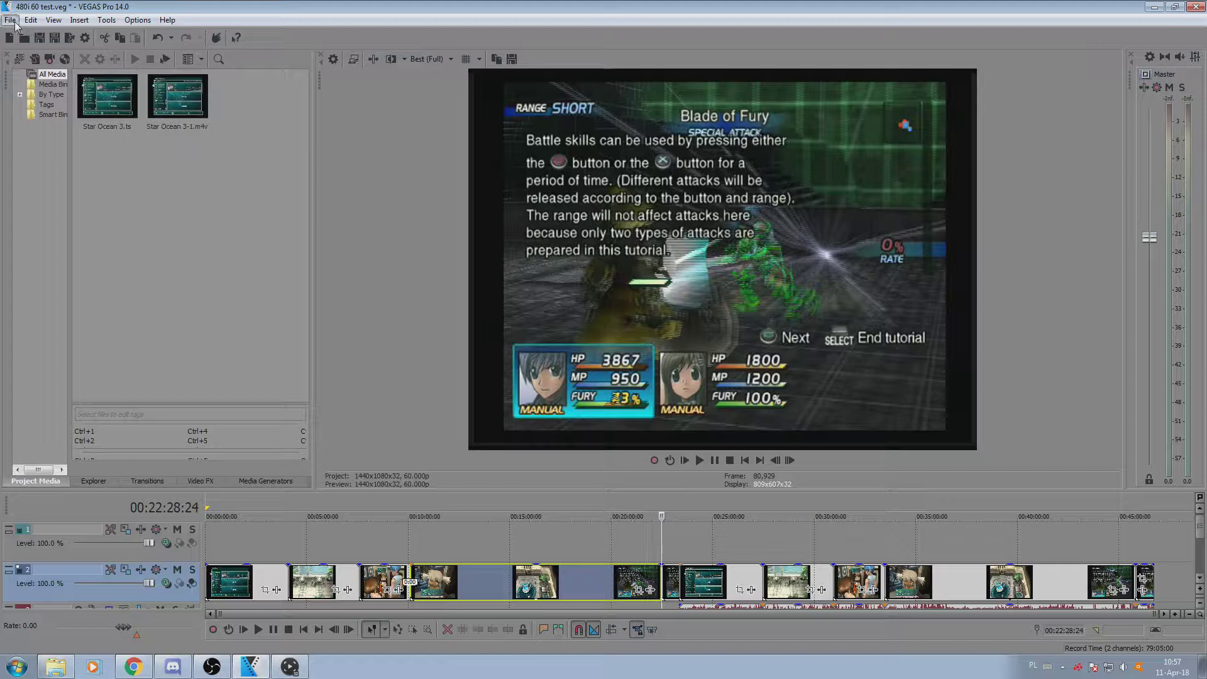
Set the project's deinterlace method to Blend fields in Project Properties
{"action": "left_click", "coordinate": [10, 19]}
{"action": "left_click", "coordinate": [83, 267]}
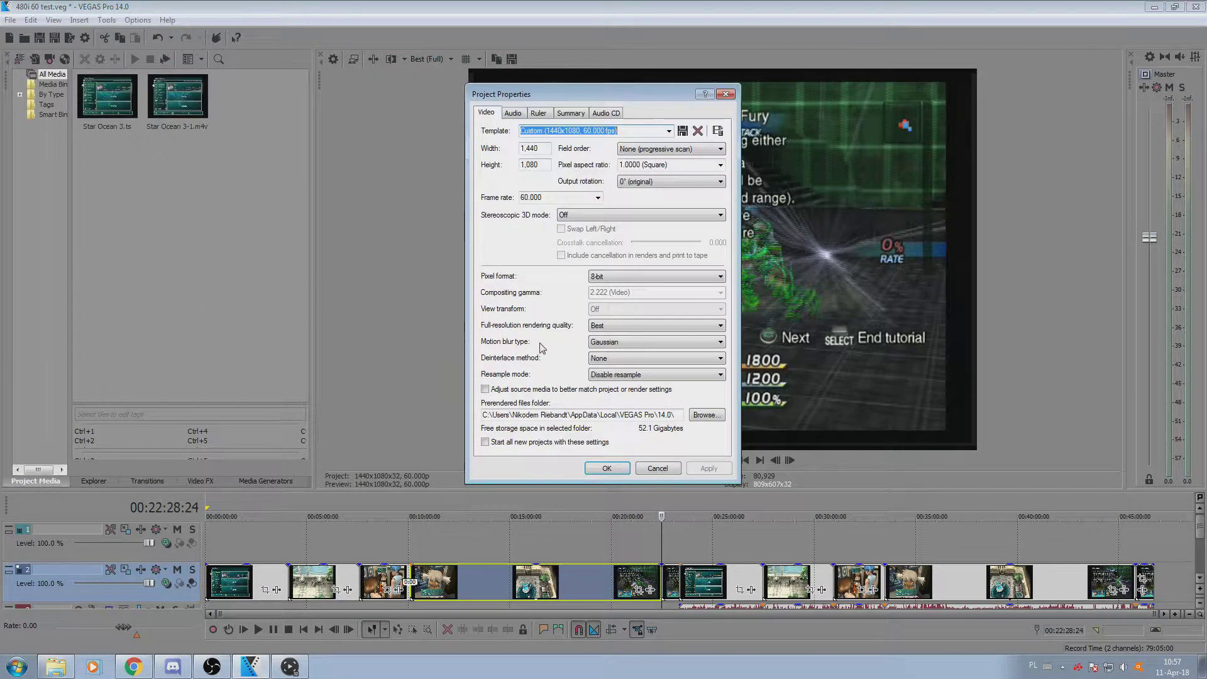
{"action": "left_click", "coordinate": [663, 358]}
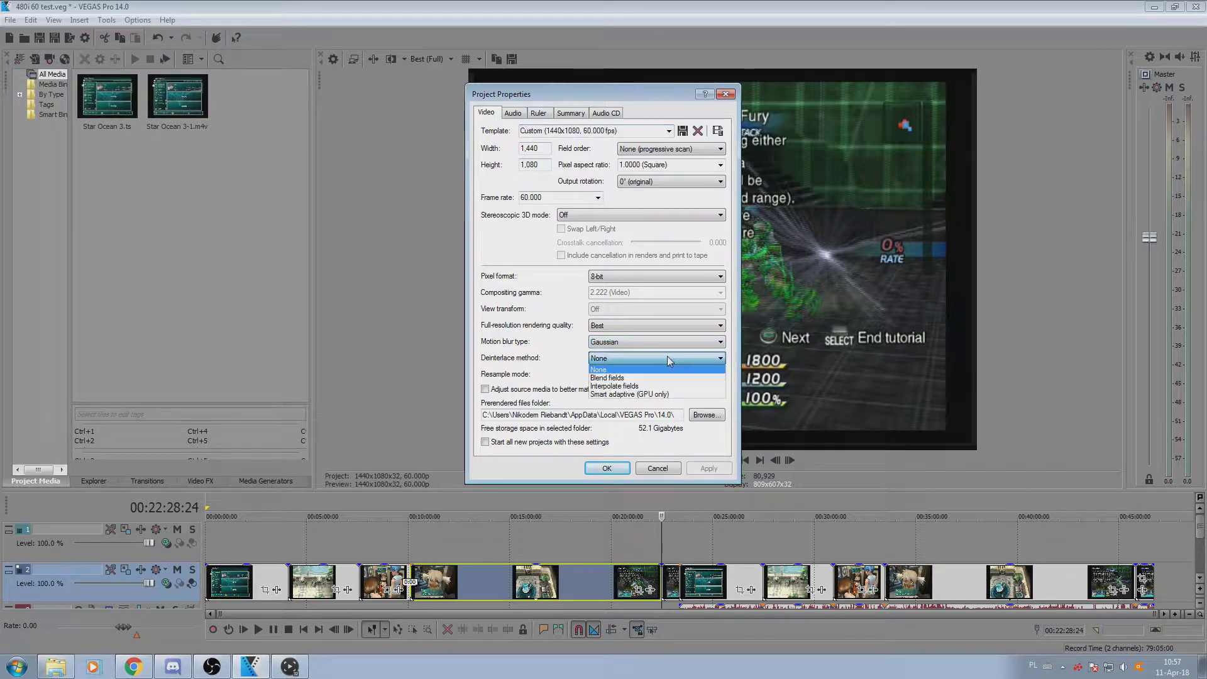
{"action": "left_click", "coordinate": [639, 378]}
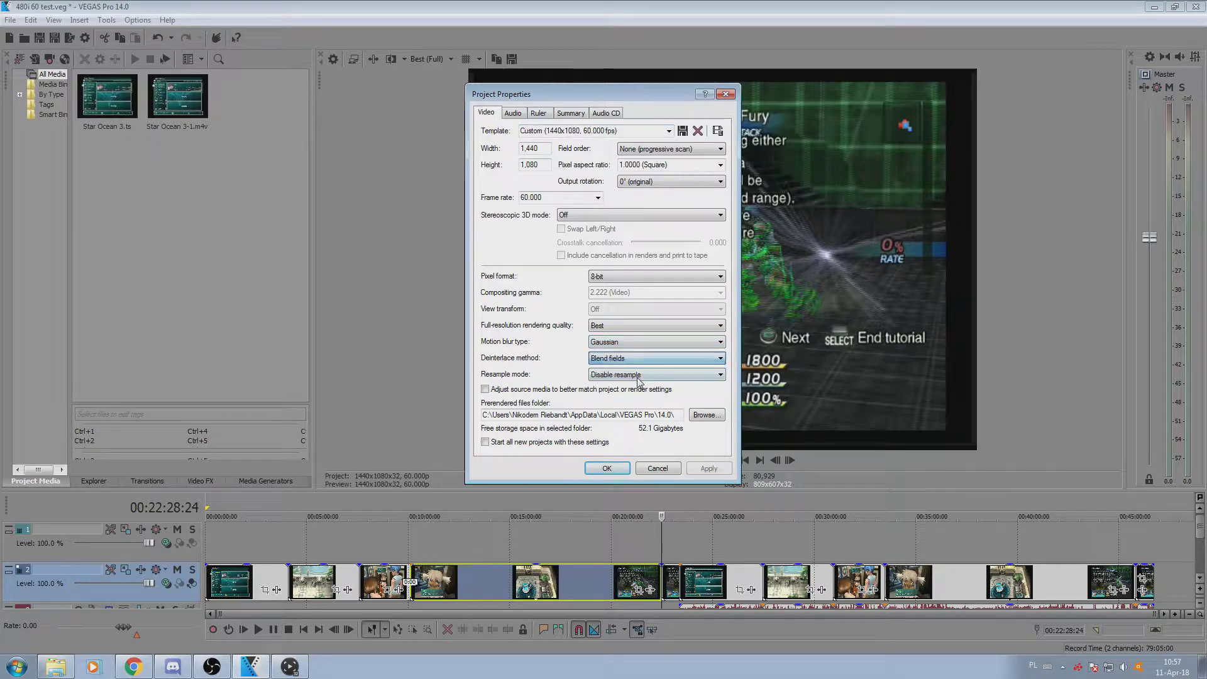
{"action": "left_click", "coordinate": [607, 469]}
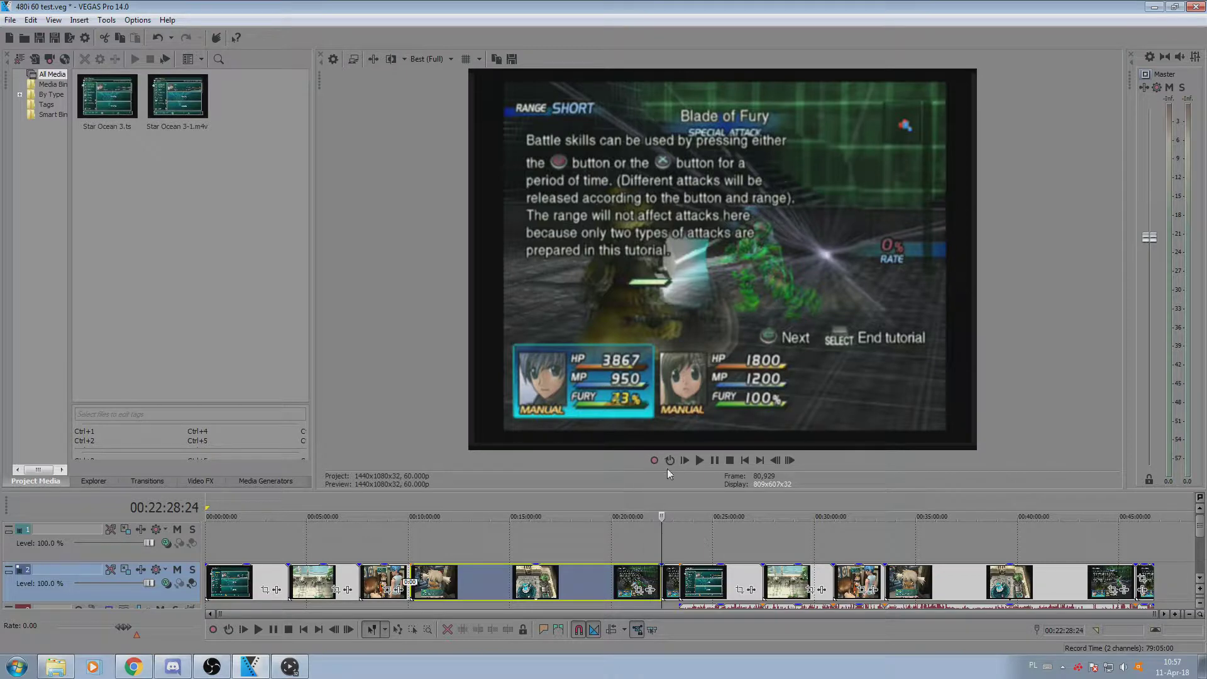
View the start of the first clip with the preview enlarged
{"action": "left_click_drag", "start_coordinate": [676, 491], "coordinate": [673, 678]}
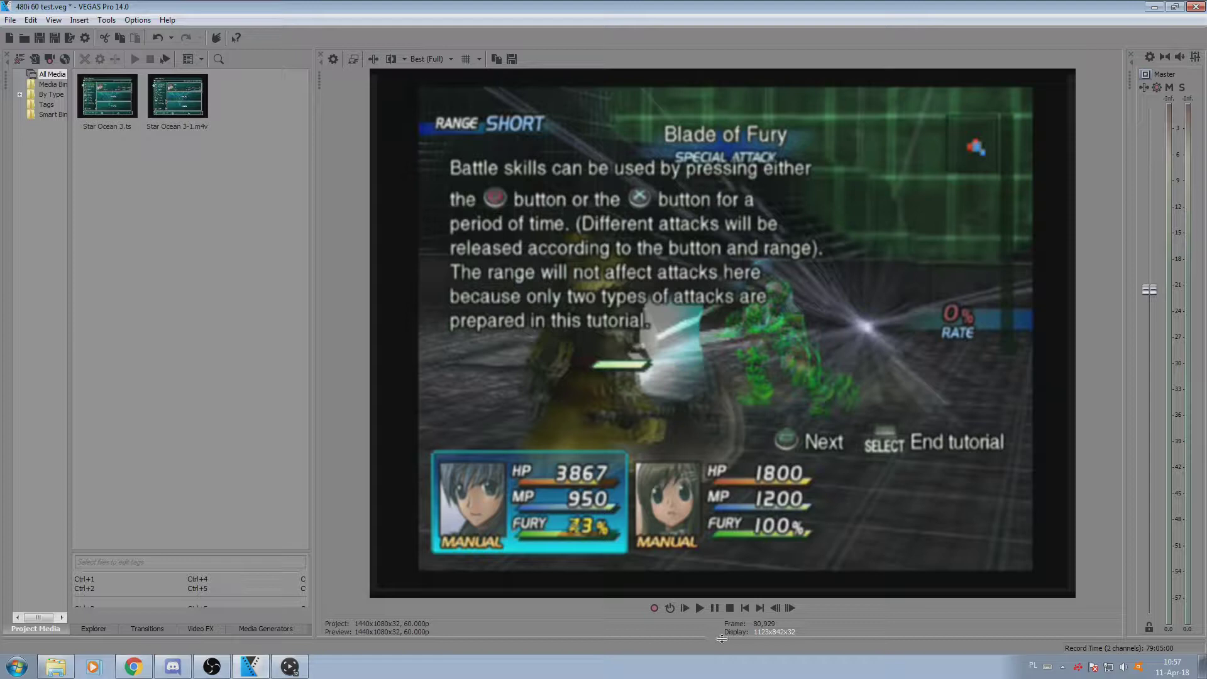
{"action": "left_click_drag", "start_coordinate": [721, 637], "coordinate": [721, 380]}
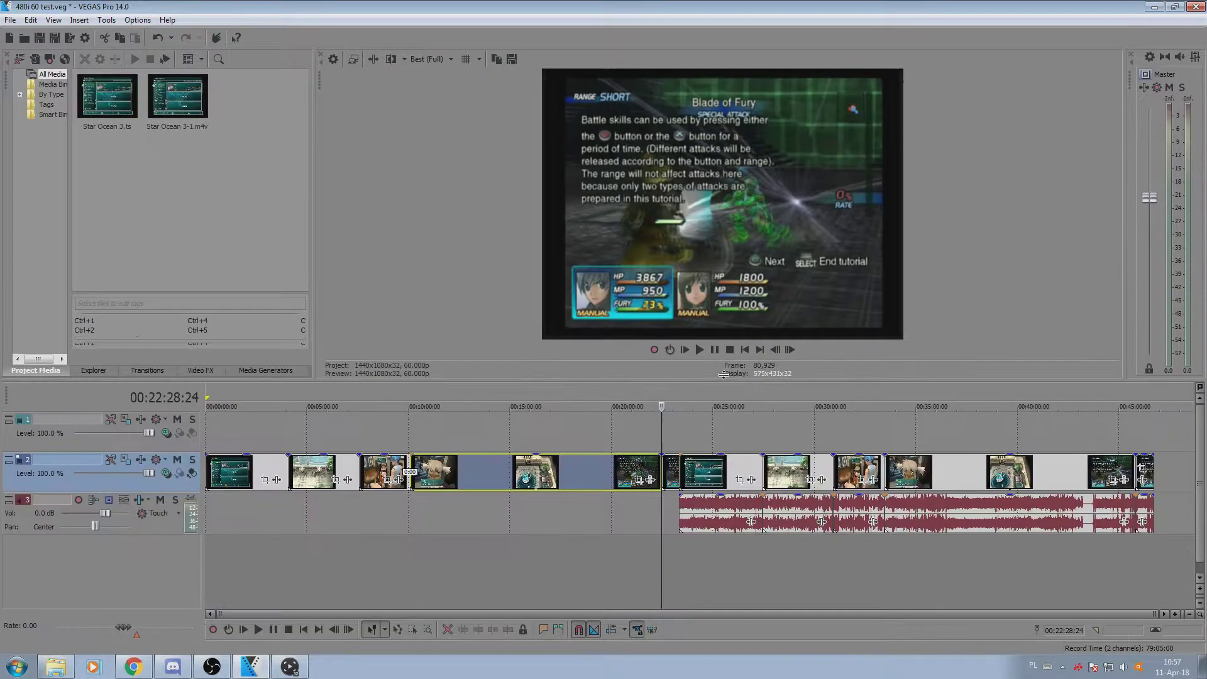
{"action": "left_click", "coordinate": [207, 473]}
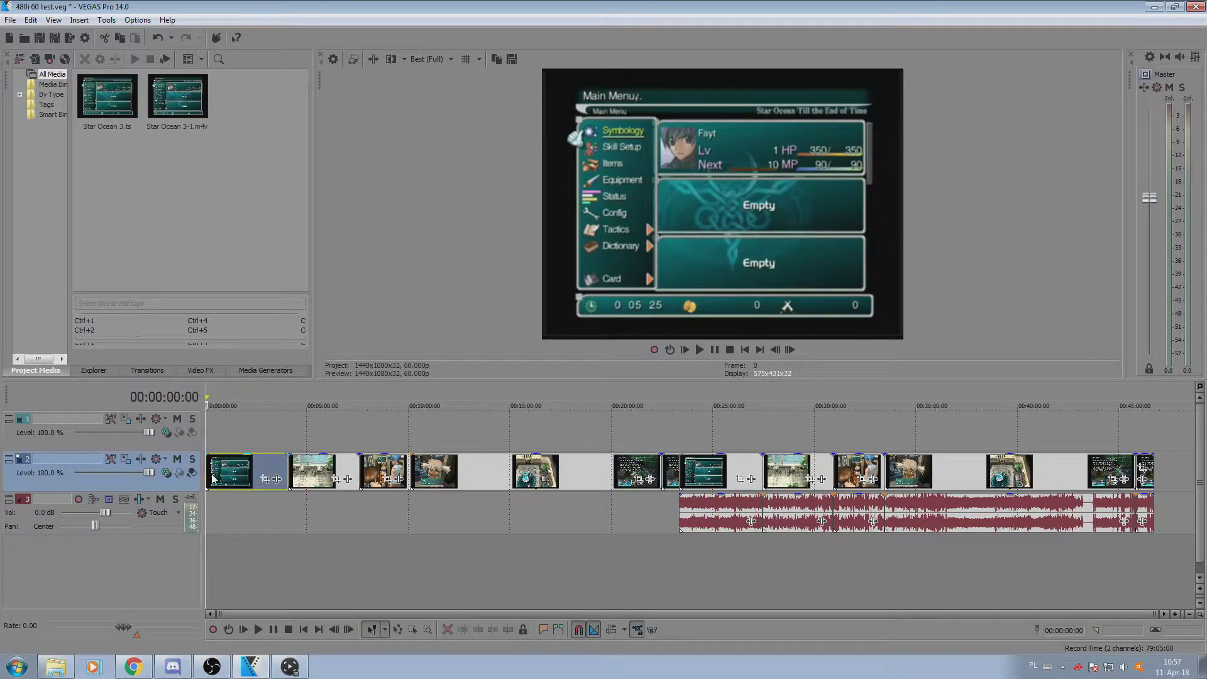
{"action": "left_click_drag", "start_coordinate": [639, 381], "coordinate": [585, 397]}
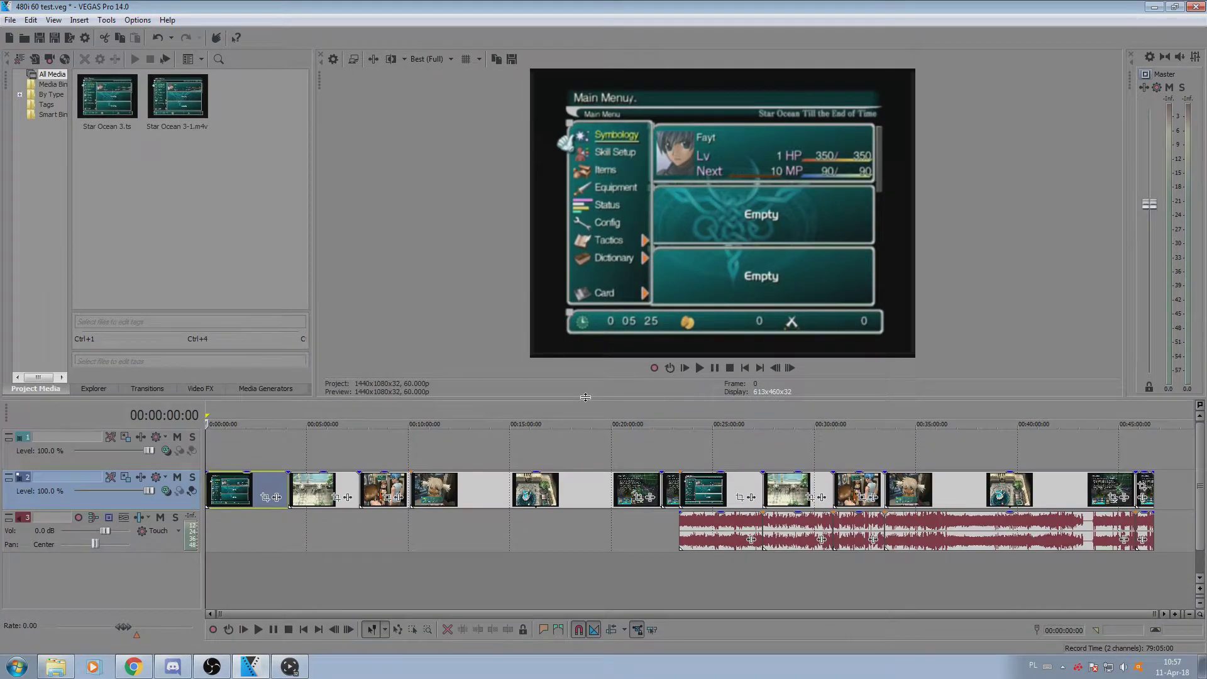
Inspect the end of the Peppita clip, then the café scene at 00:04:05:20
{"action": "left_click", "coordinate": [408, 494]}
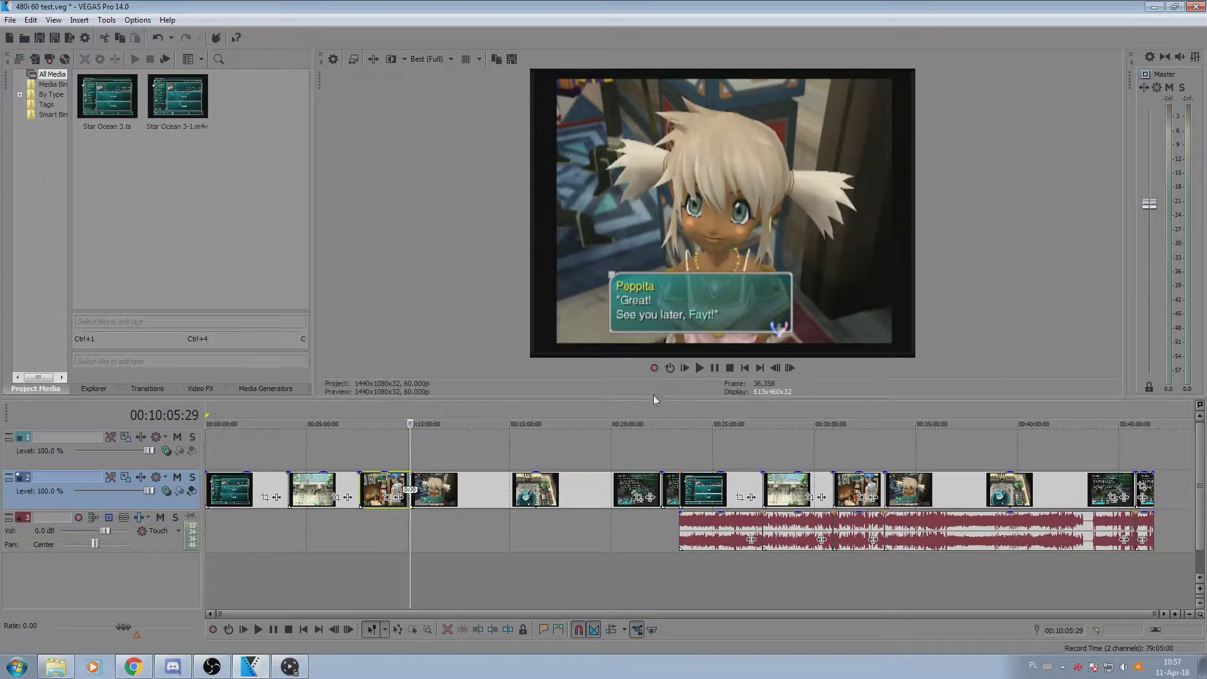
{"action": "left_click_drag", "start_coordinate": [654, 399], "coordinate": [553, 452]}
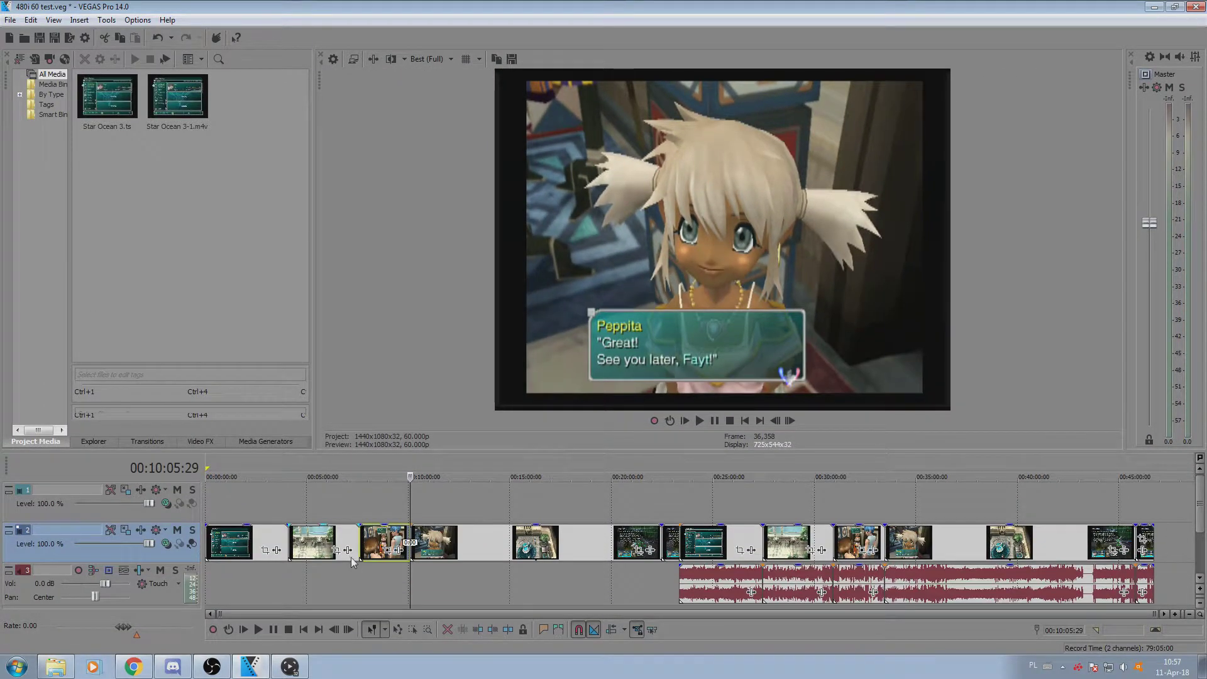
{"action": "left_click", "coordinate": [291, 534]}
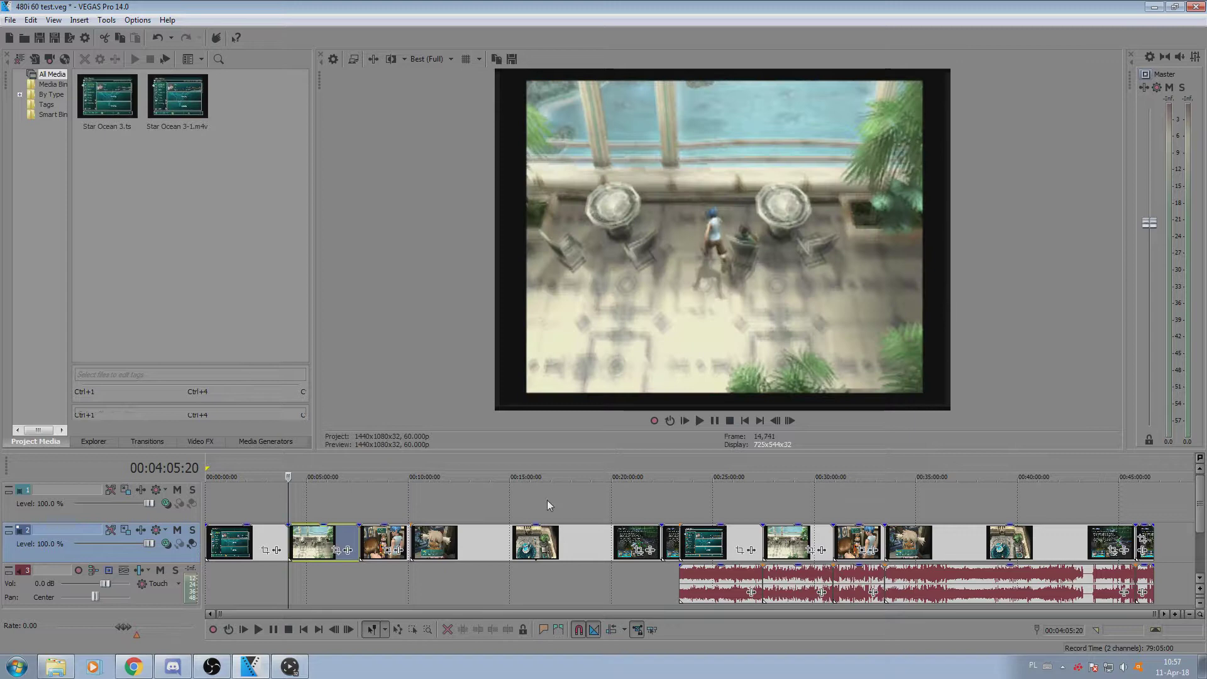
{"action": "left_click_drag", "start_coordinate": [716, 451], "coordinate": [704, 420]}
Switch deinterlacing to Interpolate fields and view the first clip's start enlarged
{"action": "left_click", "coordinate": [12, 20]}
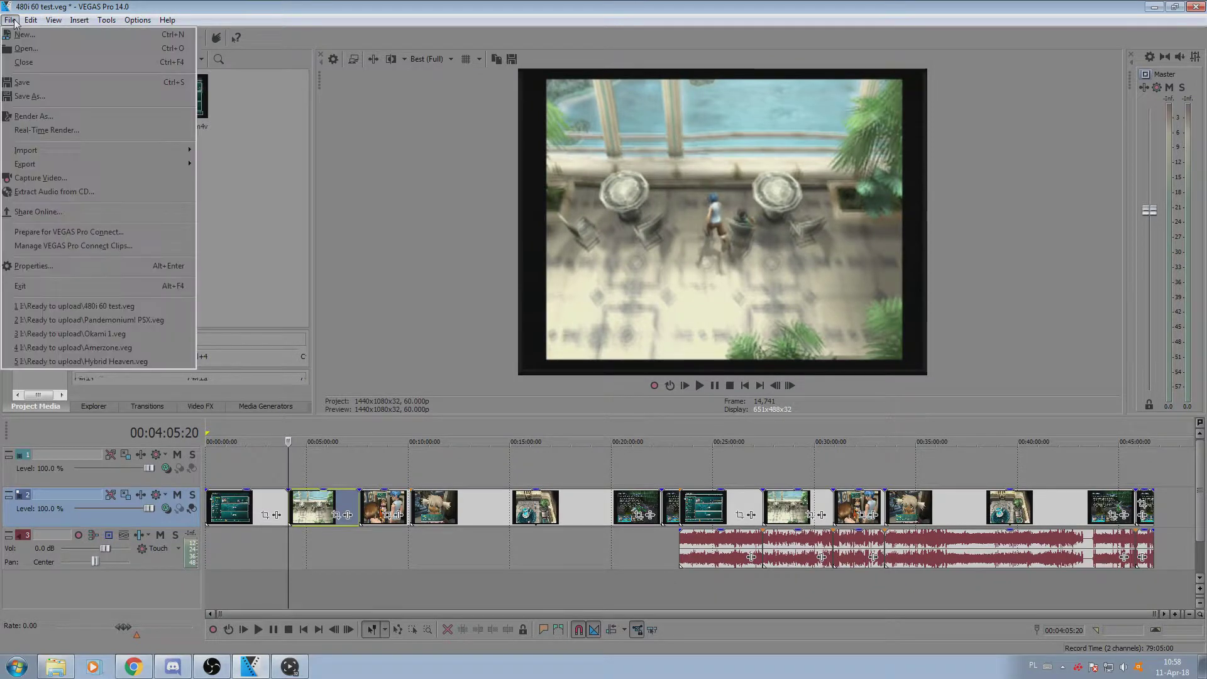
{"action": "left_click", "coordinate": [33, 266]}
{"action": "left_click", "coordinate": [634, 361]}
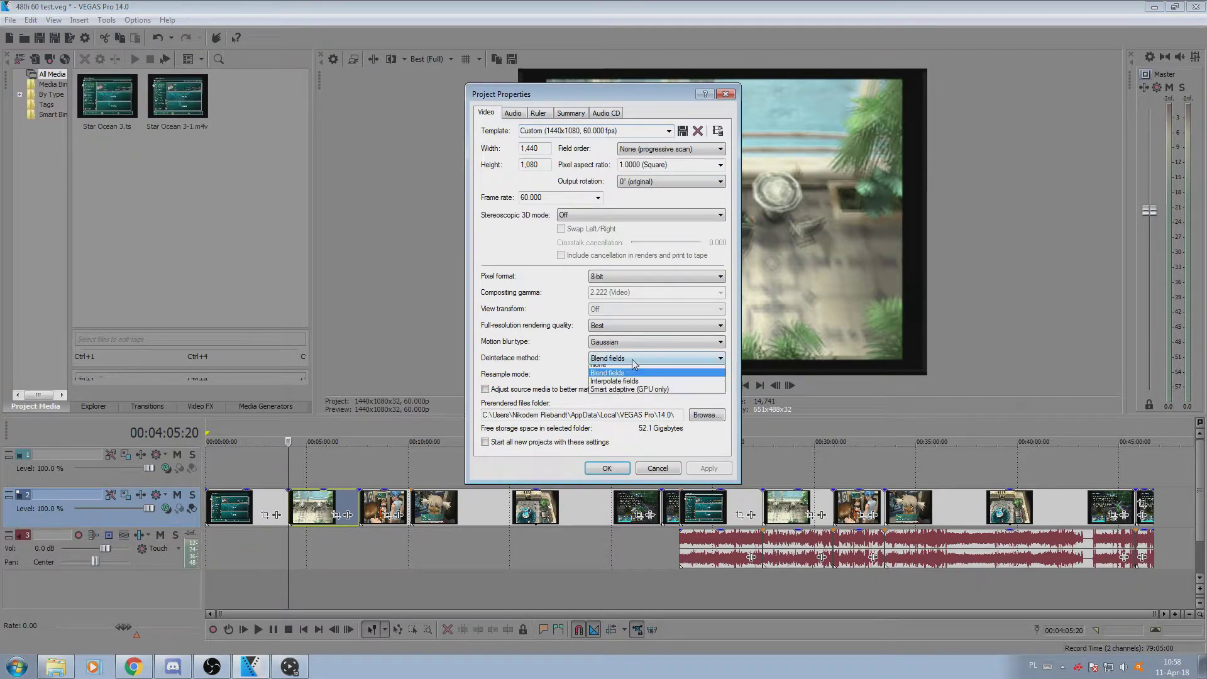
{"action": "left_click", "coordinate": [627, 382]}
{"action": "left_click", "coordinate": [604, 469]}
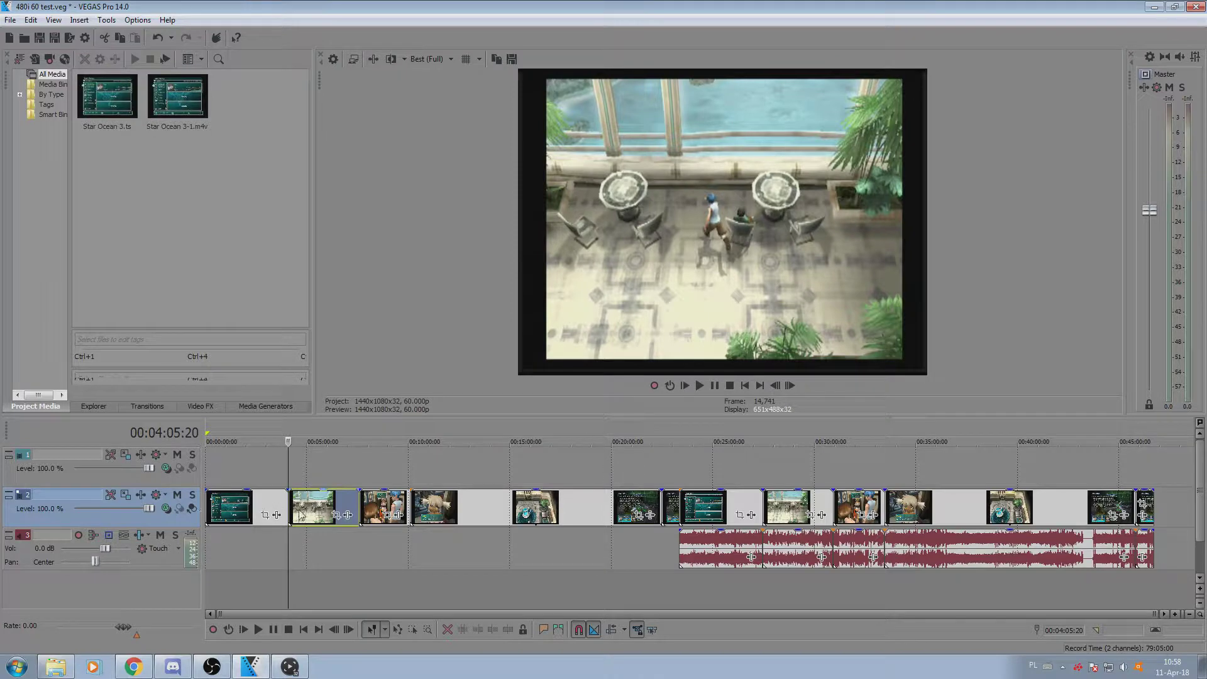
{"action": "left_click", "coordinate": [226, 506]}
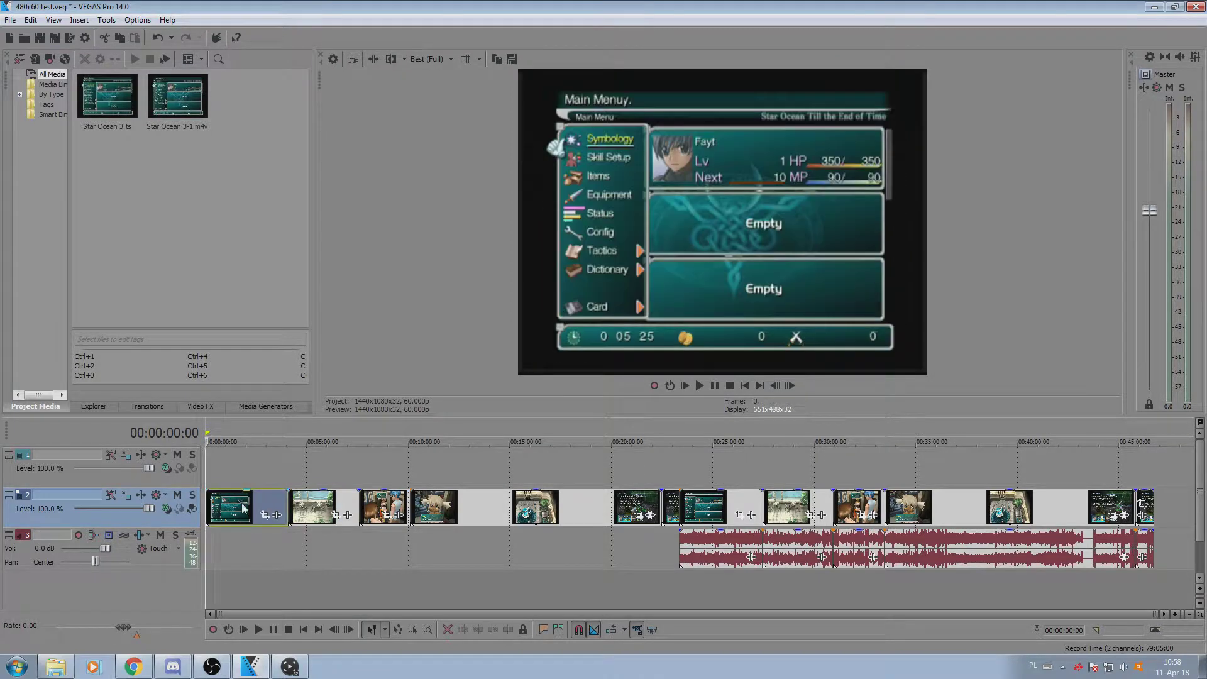
{"action": "left_click_drag", "start_coordinate": [643, 418], "coordinate": [589, 676]}
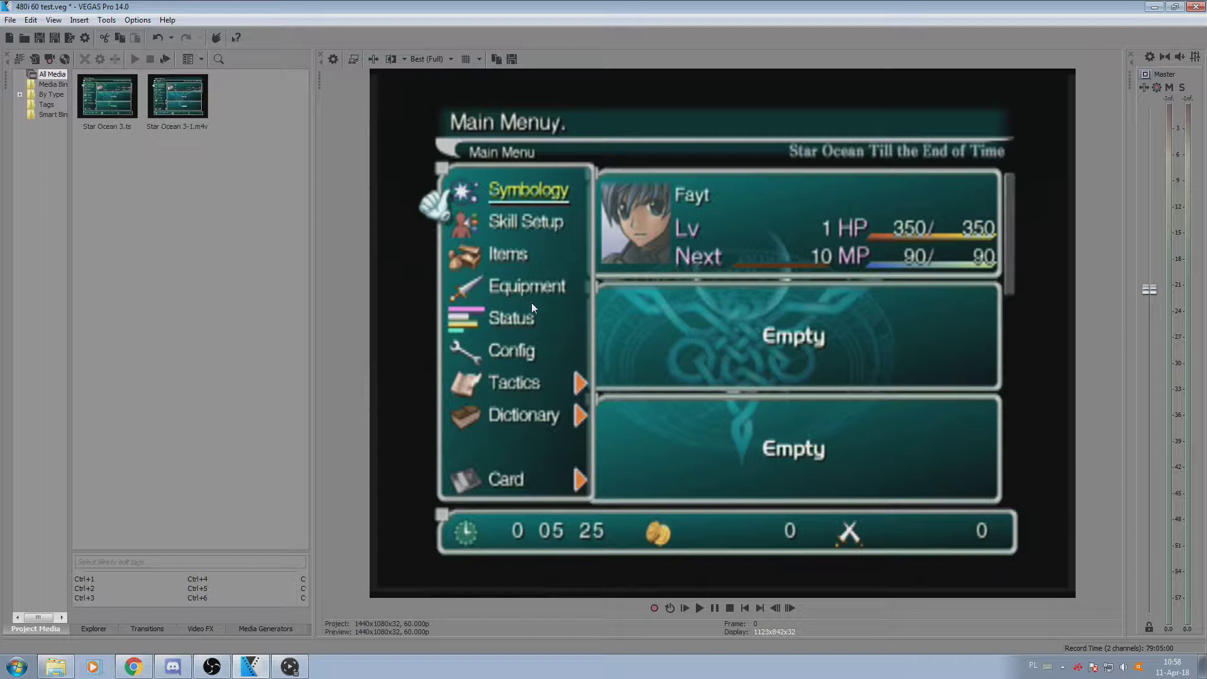
Apply None as the deinterlace method to compare its effect on the main-menu frame
{"action": "left_click", "coordinate": [11, 20]}
{"action": "left_click", "coordinate": [73, 264]}
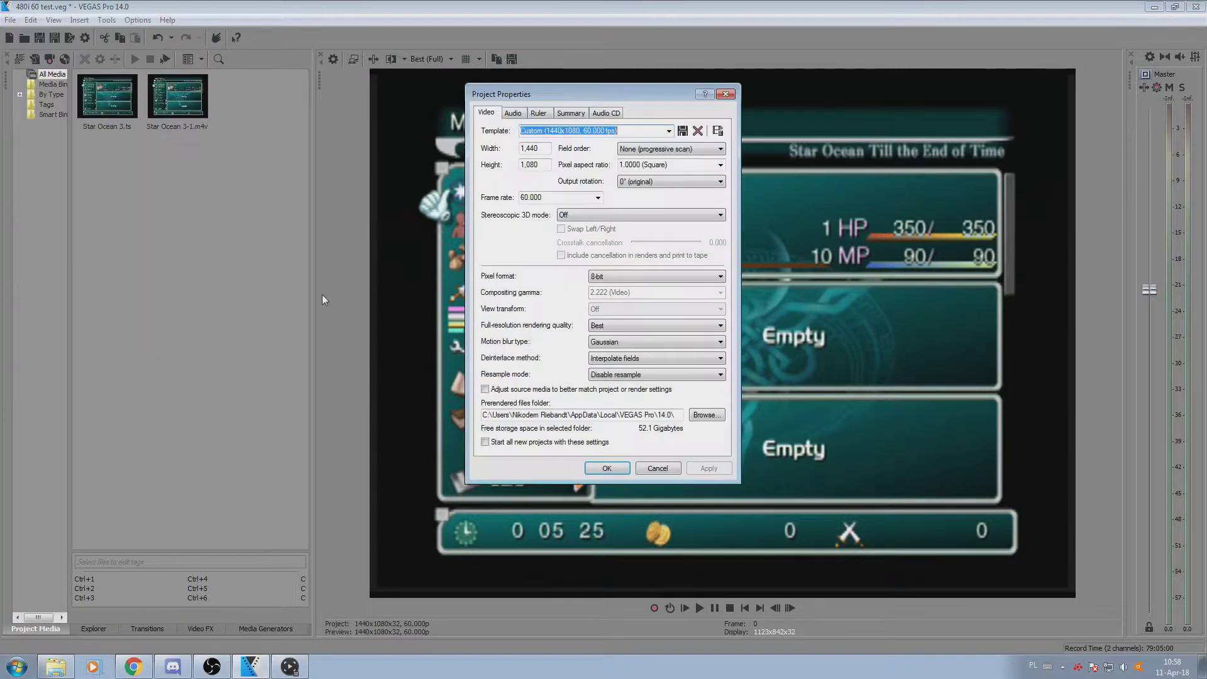
{"action": "left_click_drag", "start_coordinate": [609, 98], "coordinate": [1070, 96]}
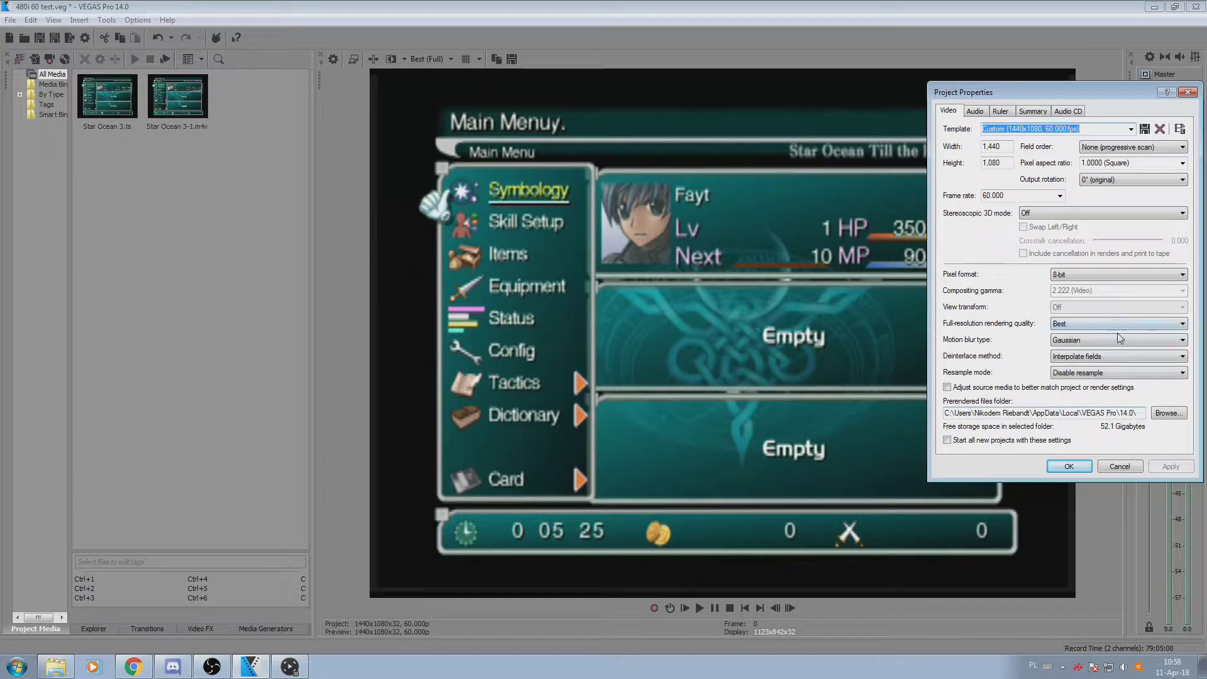
{"action": "left_click", "coordinate": [1110, 356]}
{"action": "left_click", "coordinate": [1082, 365]}
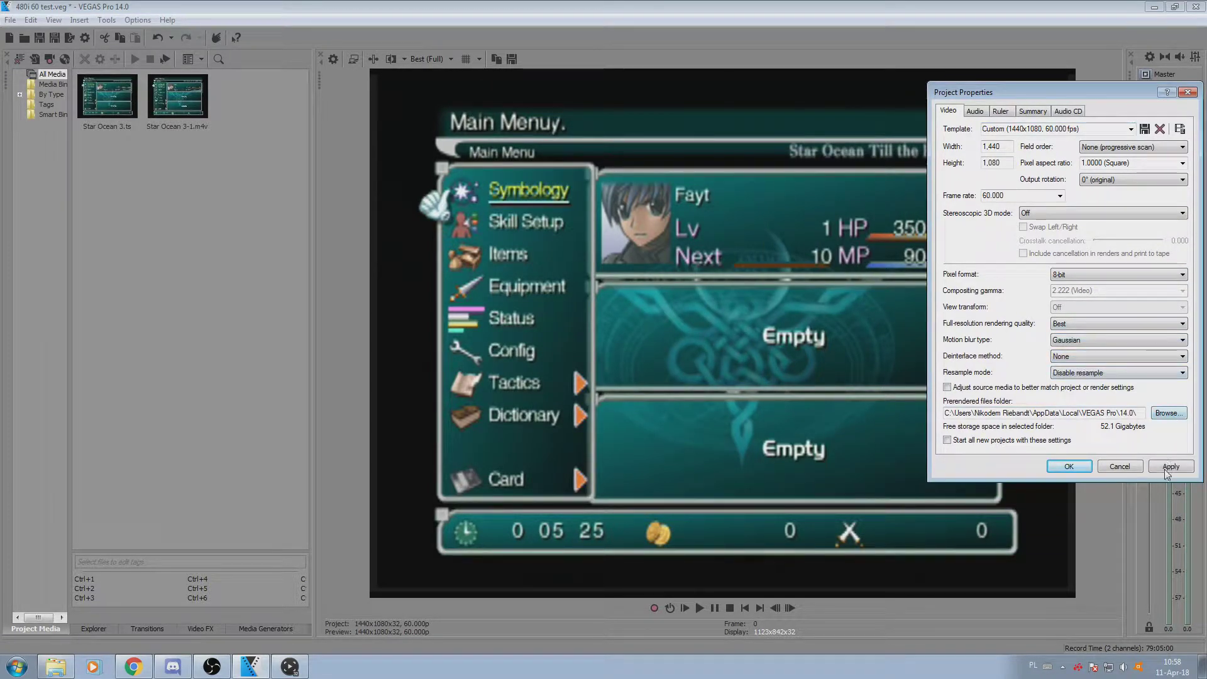
{"action": "left_click", "coordinate": [1171, 467]}
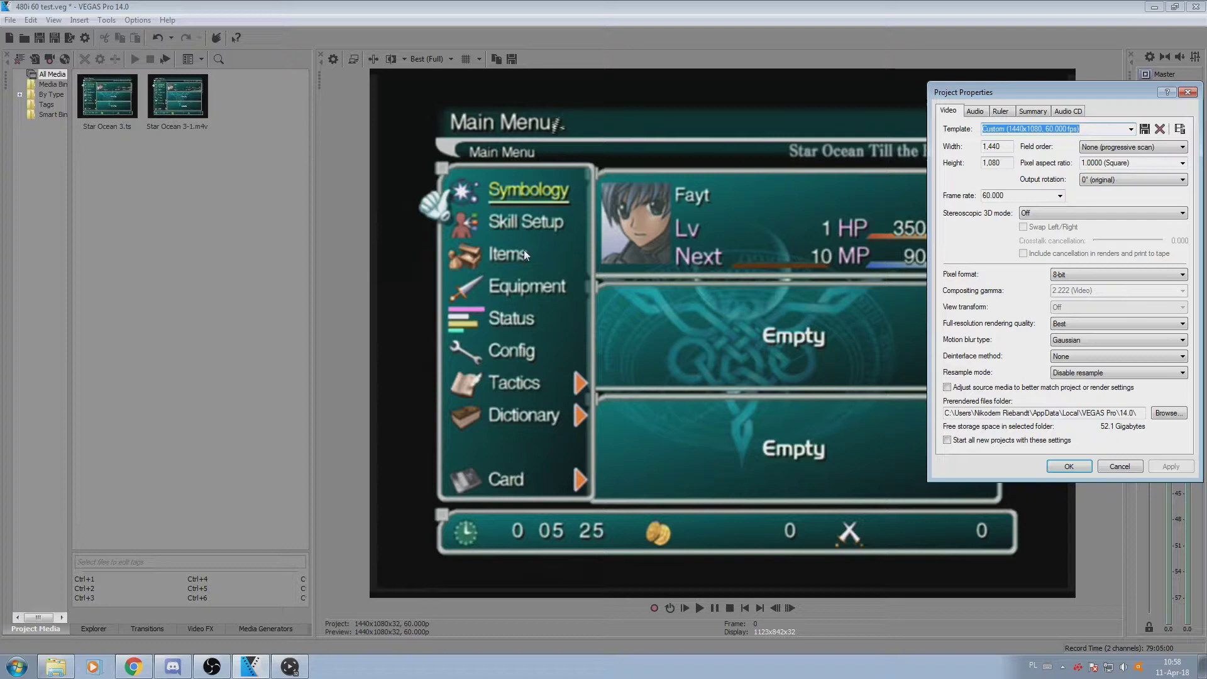
Apply Blend fields for comparison, then settle on Interpolate fields and confirm
{"action": "left_click", "coordinate": [1085, 357]}
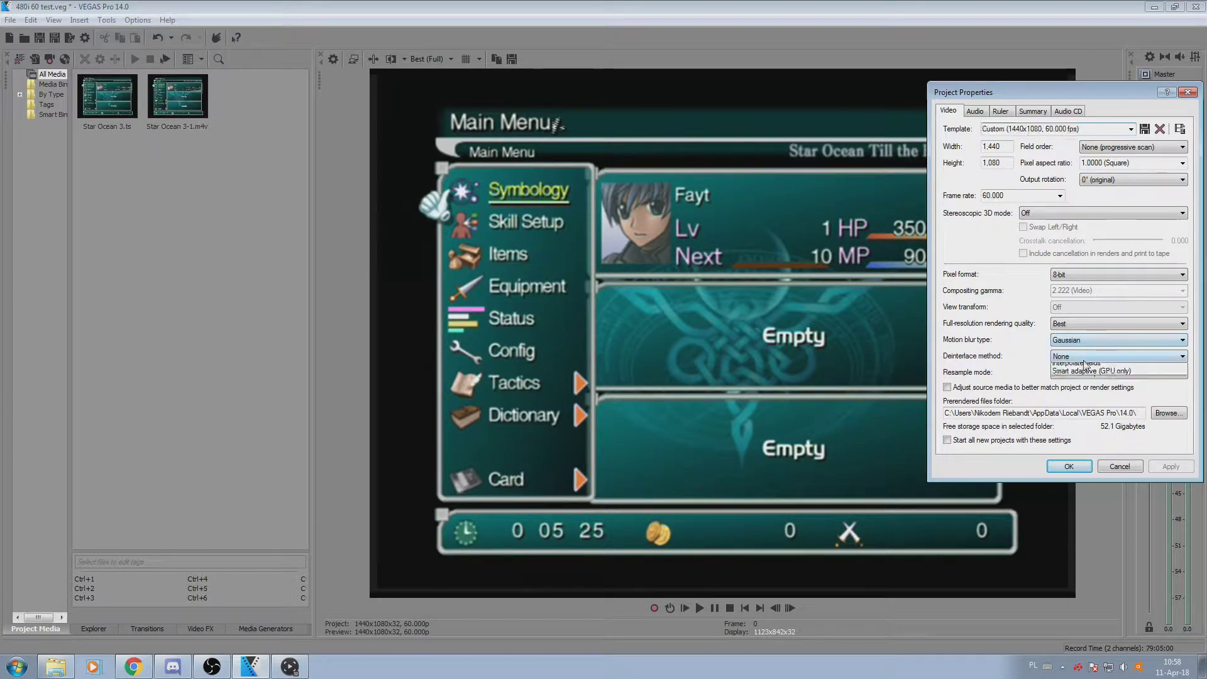
{"action": "left_click", "coordinate": [1068, 376]}
{"action": "left_click", "coordinate": [1170, 466]}
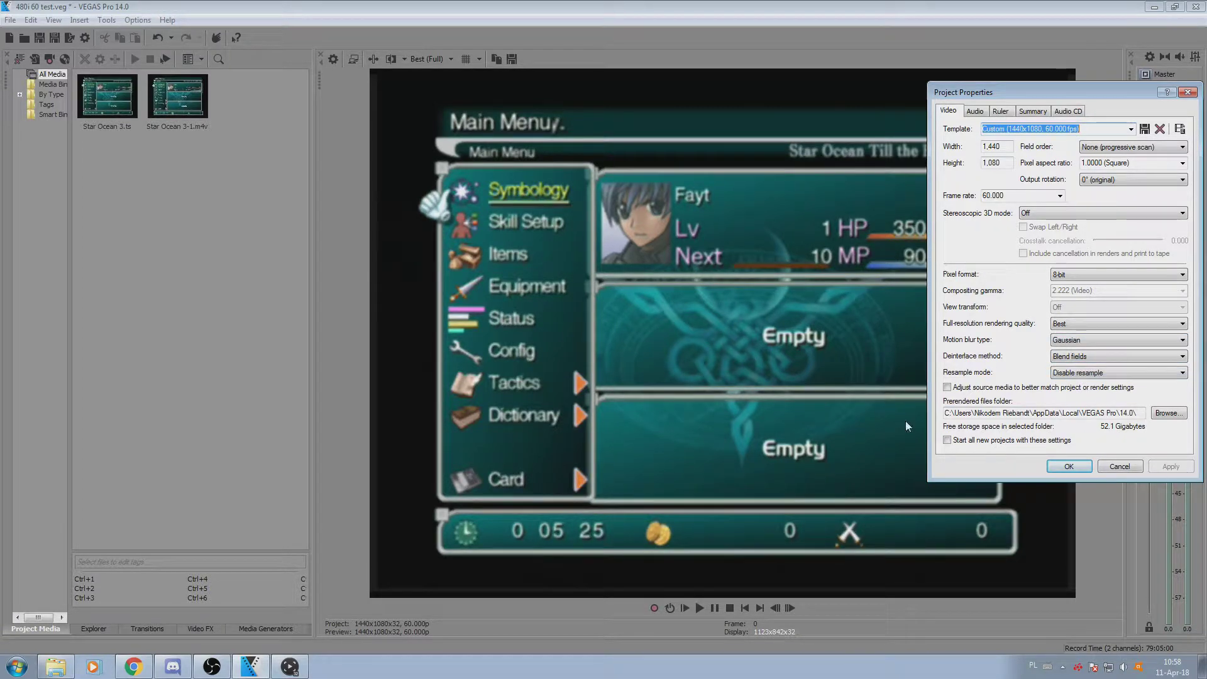
{"action": "left_click", "coordinate": [1107, 357]}
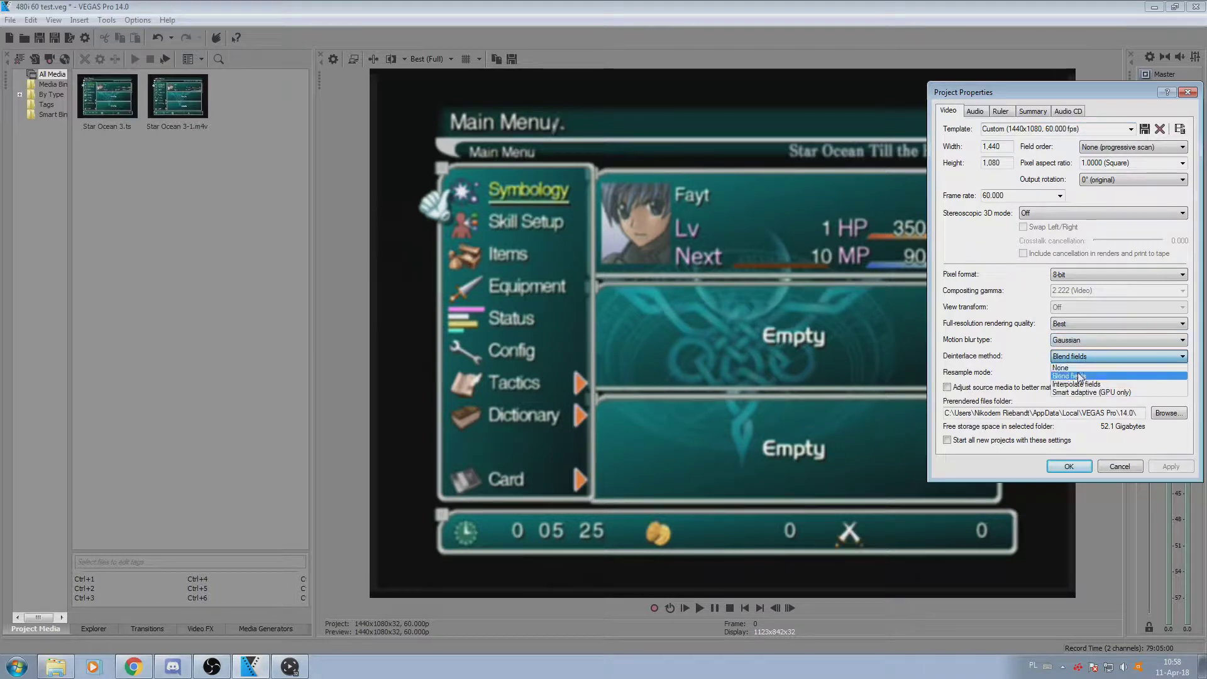
{"action": "left_click", "coordinate": [1083, 382]}
{"action": "left_click", "coordinate": [1069, 466]}
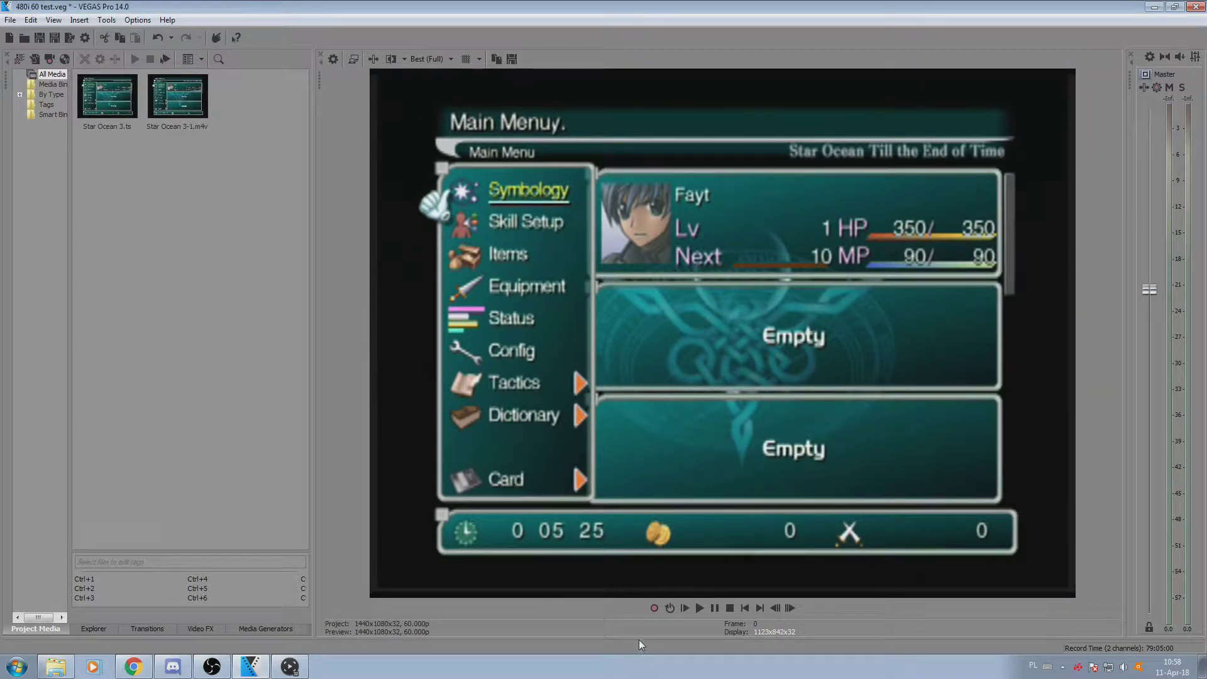
Revisit the 00:04:05:20 and 00:22:28:24 frames, then place the playhead at 00:16:08:01
{"action": "left_click_drag", "start_coordinate": [638, 641], "coordinate": [607, 409]}
{"action": "left_click", "coordinate": [287, 494]}
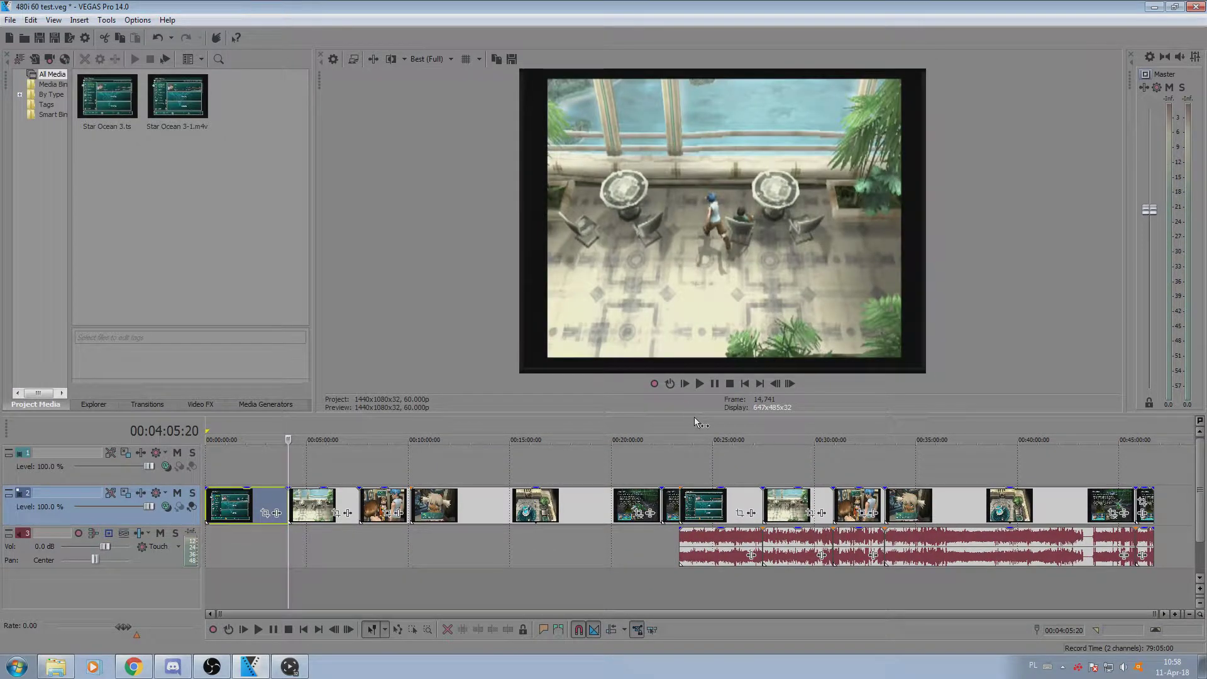
{"action": "left_click_drag", "start_coordinate": [692, 414], "coordinate": [604, 676]}
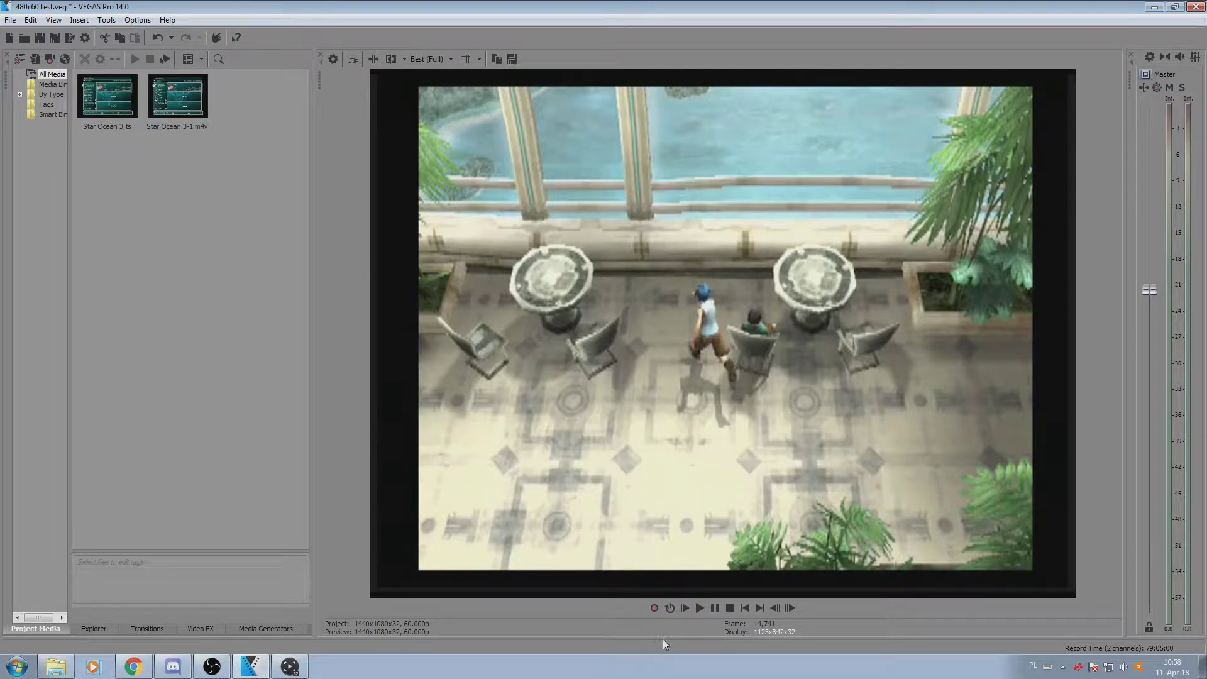
{"action": "left_click_drag", "start_coordinate": [663, 639], "coordinate": [662, 416]}
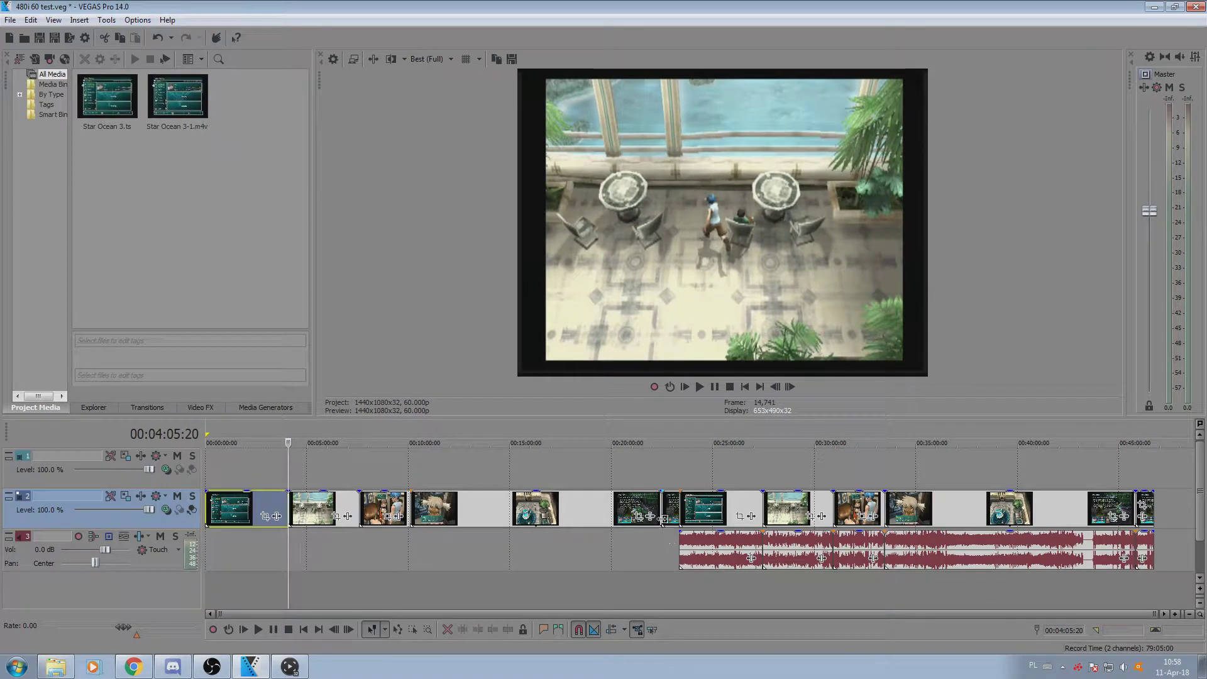
{"action": "left_click", "coordinate": [662, 517]}
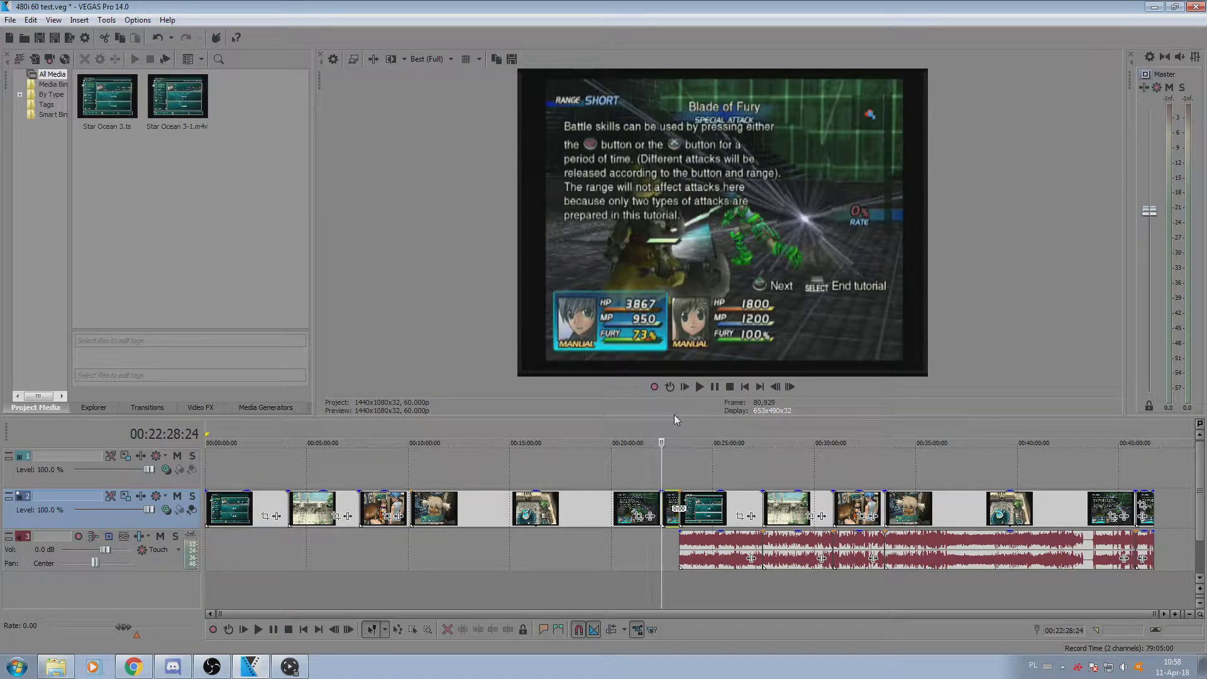
{"action": "left_click_drag", "start_coordinate": [674, 418], "coordinate": [663, 447]}
{"action": "left_click", "coordinate": [533, 541]}
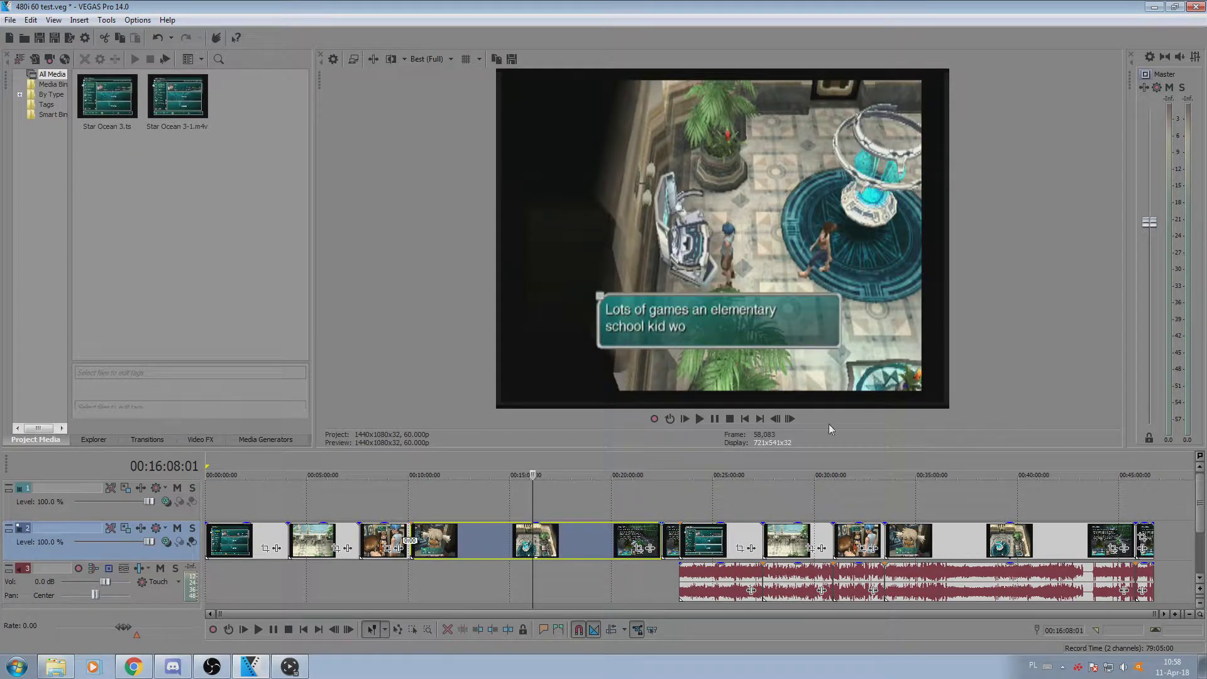
Step the 60p preview forward frame by frame through the subtitle line to 00:16:08:21
{"action": "left_click", "coordinate": [790, 419]}
{"action": "left_click", "coordinate": [789, 418]}
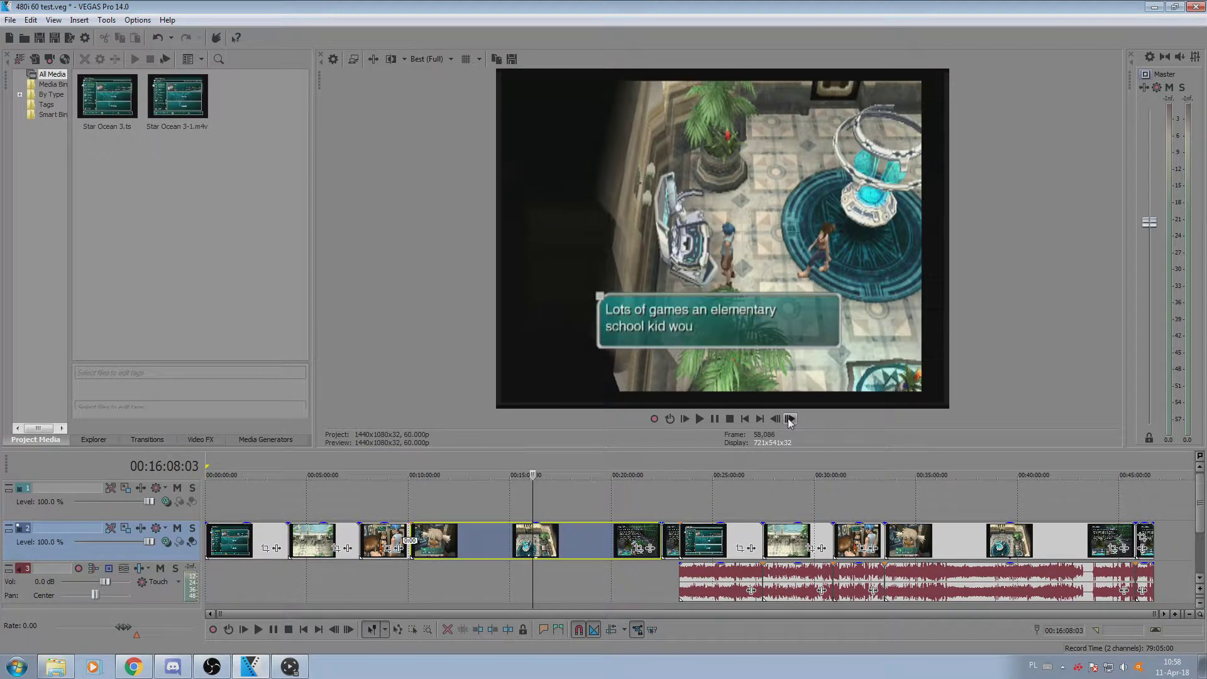
{"action": "left_click", "coordinate": [790, 419]}
{"action": "left_click", "coordinate": [791, 419]}
{"action": "left_click", "coordinate": [790, 419]}
{"action": "left_click", "coordinate": [790, 419]}
{"action": "left_click", "coordinate": [790, 418]}
{"action": "left_click", "coordinate": [790, 418]}
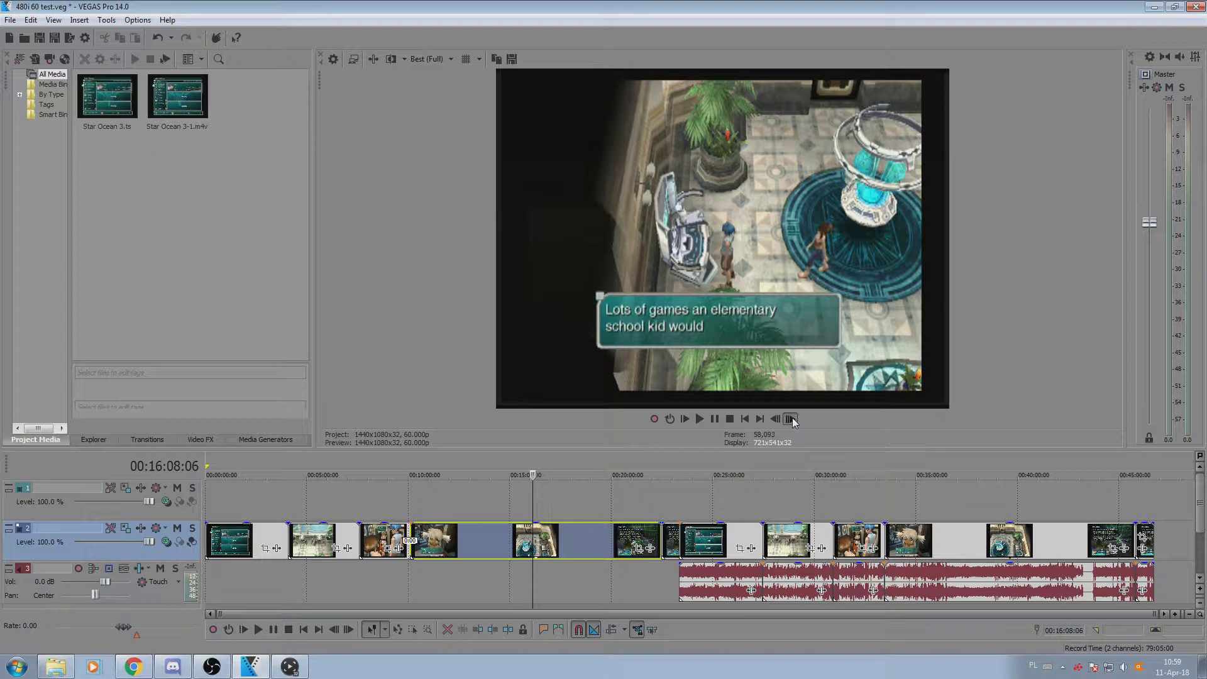
{"action": "left_click", "coordinate": [790, 419]}
{"action": "left_click", "coordinate": [791, 419]}
{"action": "left_click", "coordinate": [791, 419]}
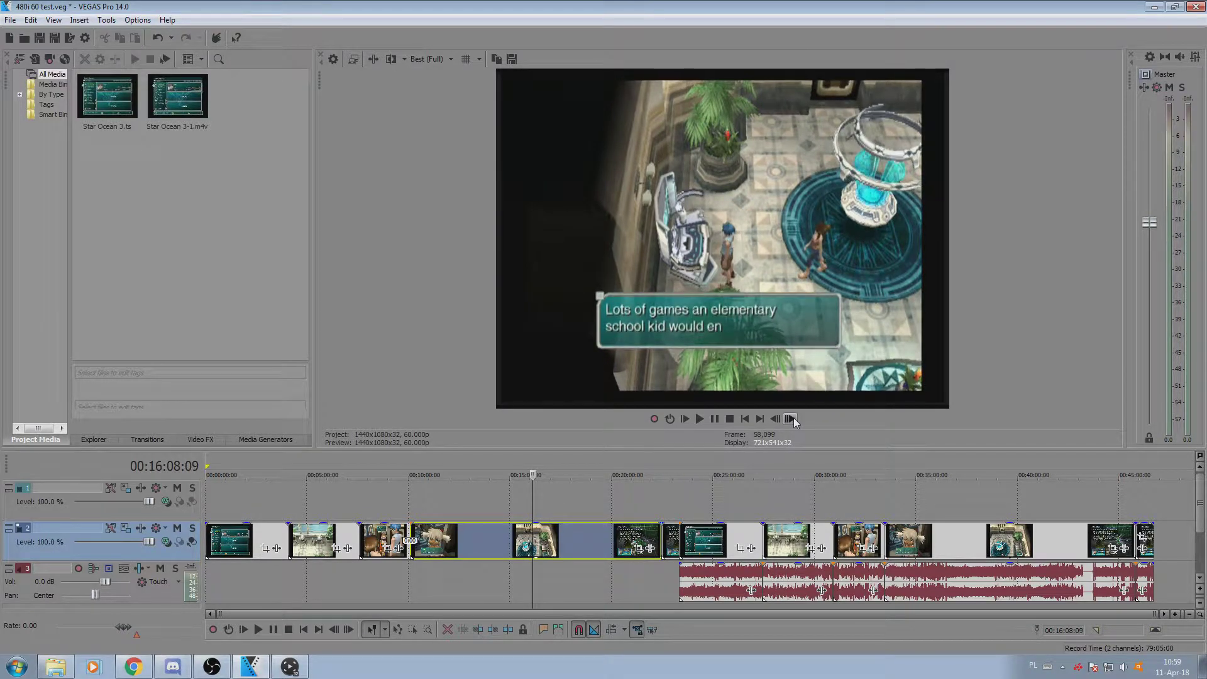
{"action": "left_click", "coordinate": [790, 419]}
{"action": "left_click", "coordinate": [790, 419]}
{"action": "left_click", "coordinate": [790, 419]}
{"action": "left_click", "coordinate": [790, 419]}
{"action": "left_click", "coordinate": [791, 418]}
{"action": "left_click", "coordinate": [790, 419]}
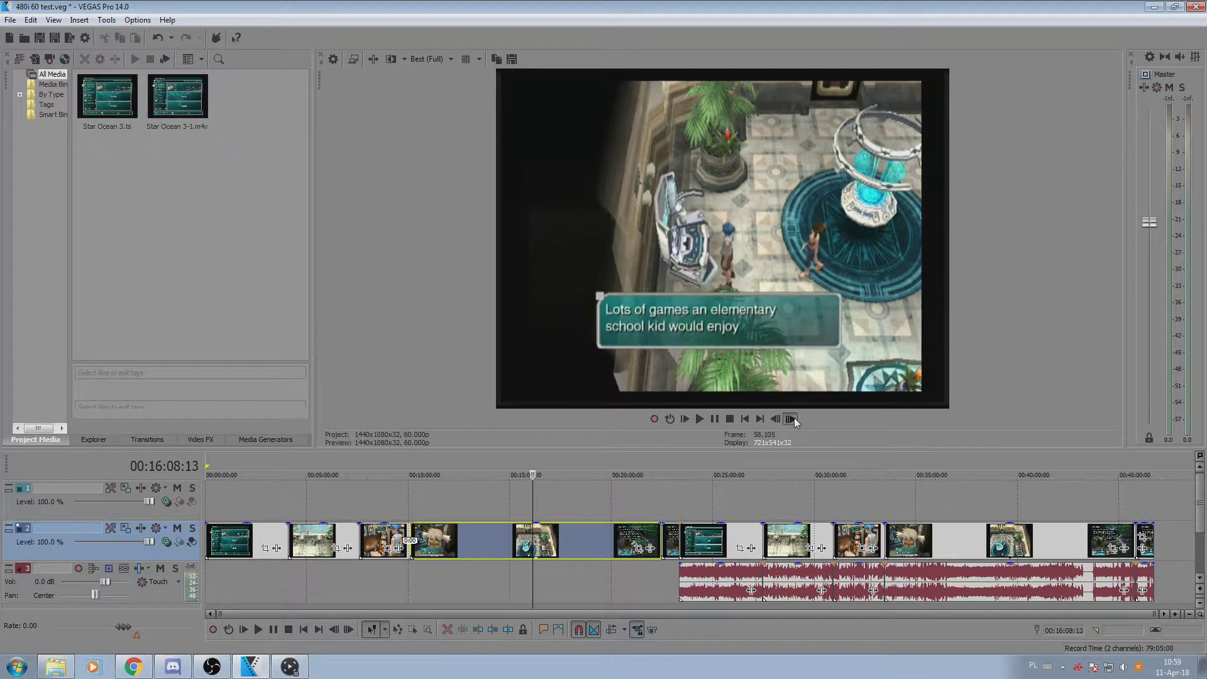
{"action": "left_click", "coordinate": [790, 418]}
{"action": "left_click", "coordinate": [793, 419]}
{"action": "left_click", "coordinate": [793, 419]}
{"action": "left_click", "coordinate": [794, 419]}
{"action": "left_click", "coordinate": [793, 420]}
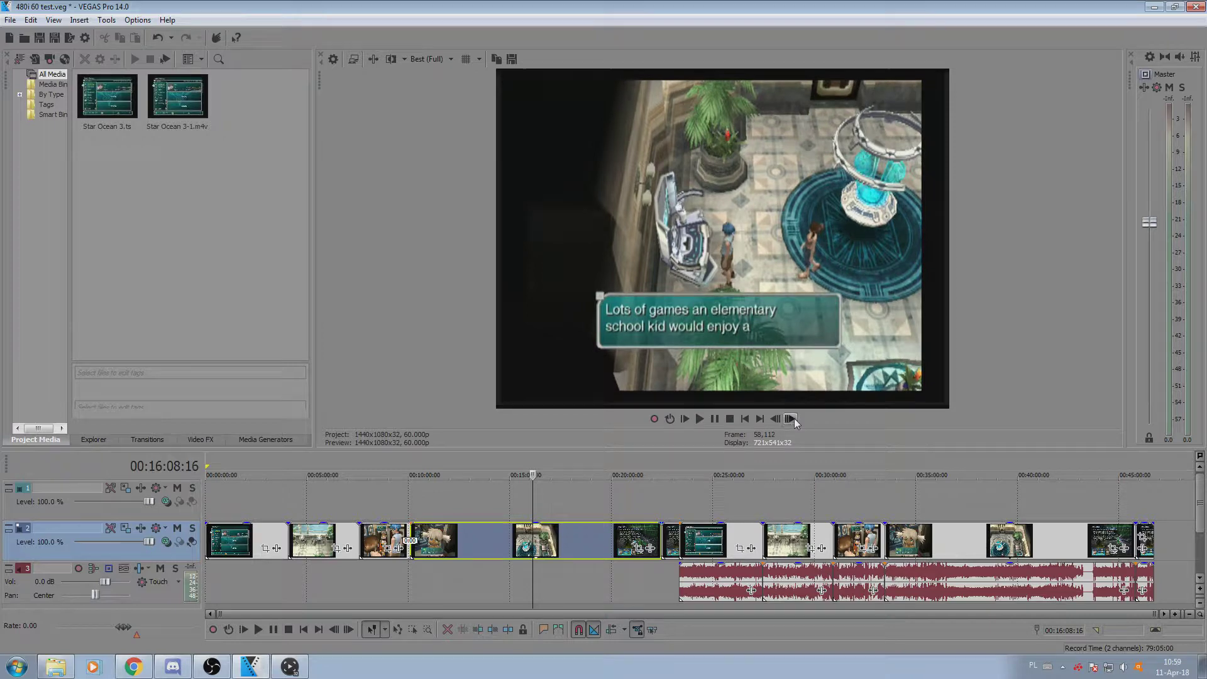
{"action": "left_click", "coordinate": [794, 419]}
{"action": "left_click", "coordinate": [793, 419]}
{"action": "left_click", "coordinate": [793, 419]}
{"action": "left_click", "coordinate": [792, 418]}
{"action": "left_click", "coordinate": [792, 418]}
{"action": "left_click", "coordinate": [792, 419]}
{"action": "left_click", "coordinate": [792, 418]}
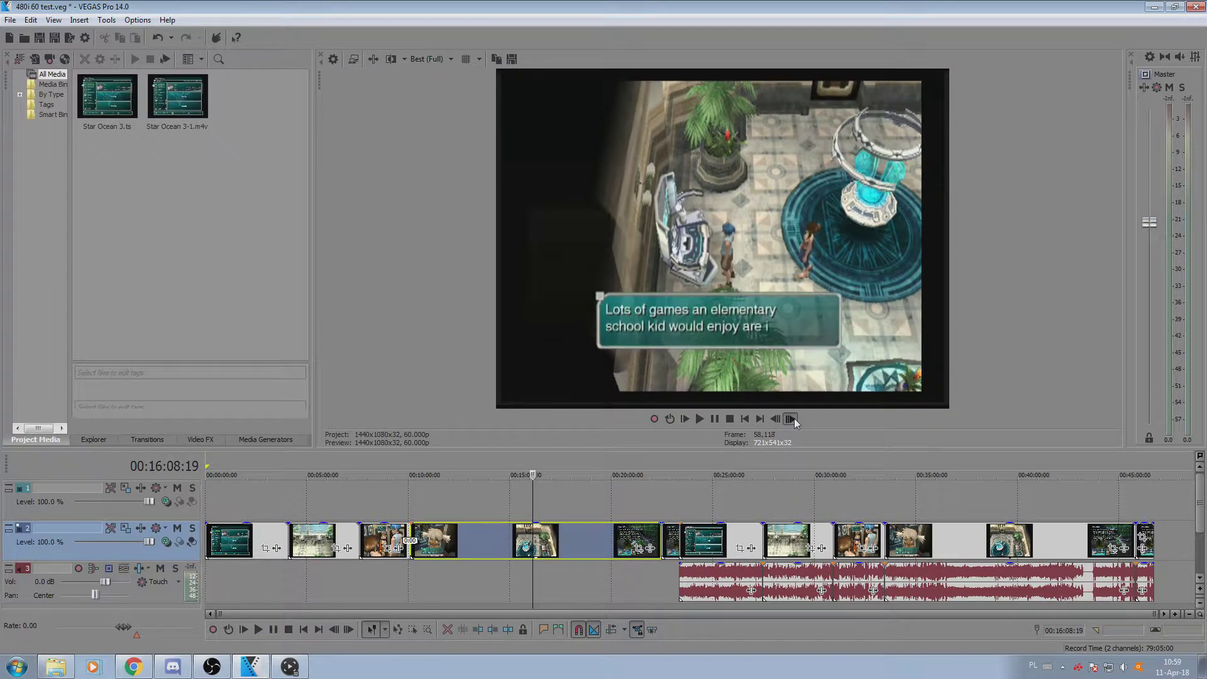
{"action": "left_click", "coordinate": [792, 419]}
{"action": "left_click", "coordinate": [792, 419]}
{"action": "left_click", "coordinate": [792, 419]}
{"action": "left_click", "coordinate": [792, 418]}
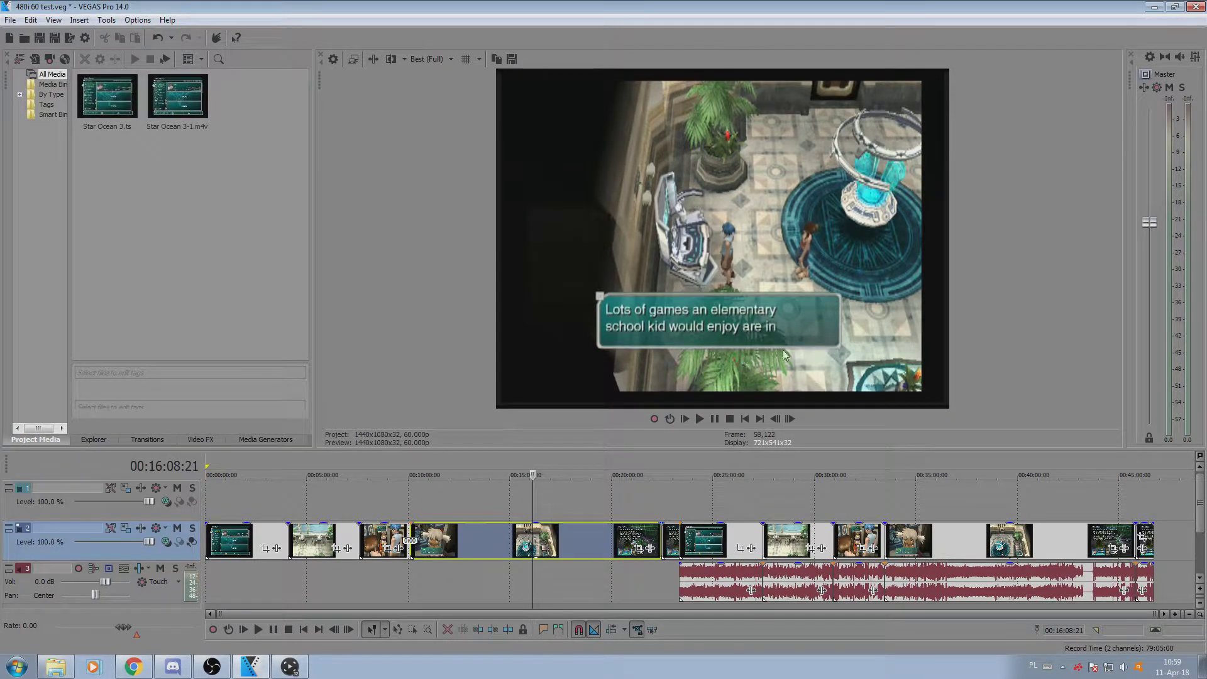
Try Smart adaptive deinterlacing, revert to Interpolate fields, and select the 60.000 frame rate value
{"action": "left_click", "coordinate": [10, 20]}
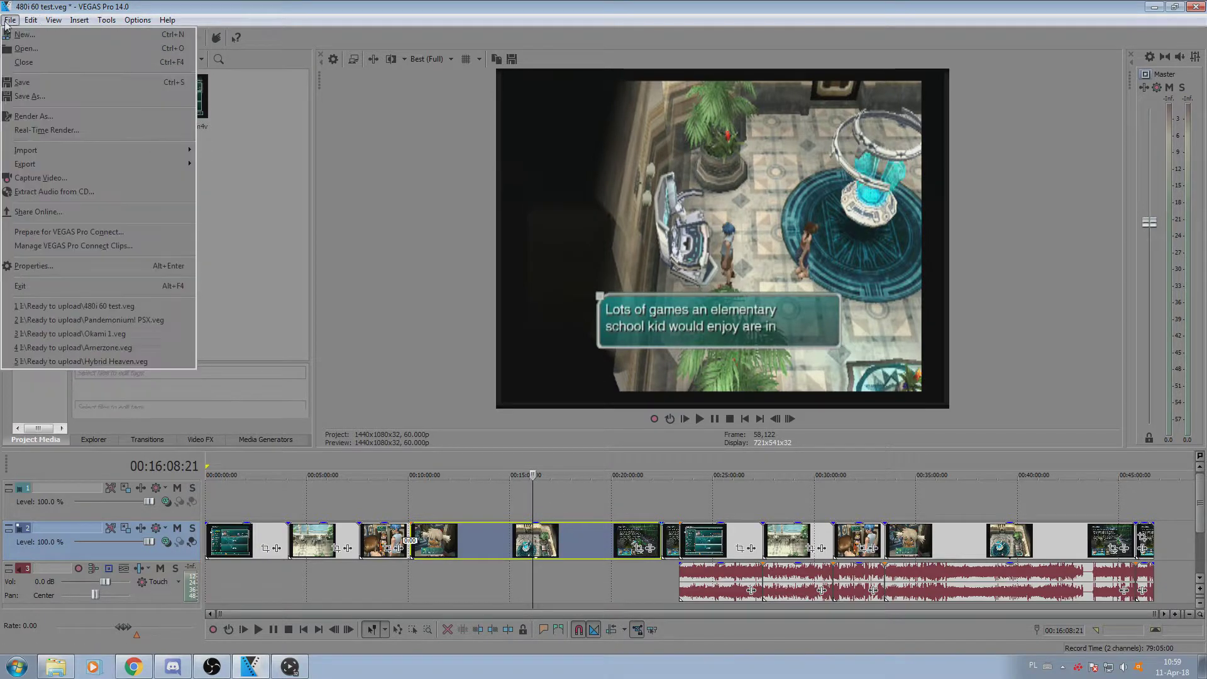
{"action": "left_click", "coordinate": [40, 270]}
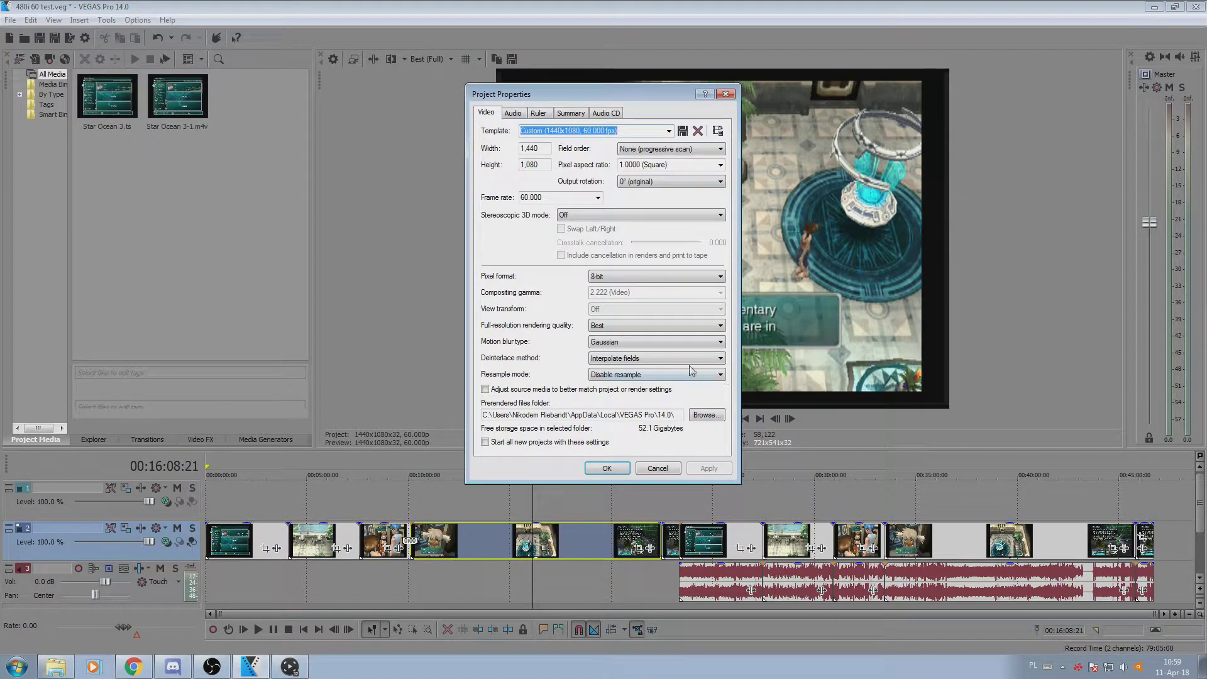
{"action": "left_click_drag", "start_coordinate": [635, 93], "coordinate": [283, 52]}
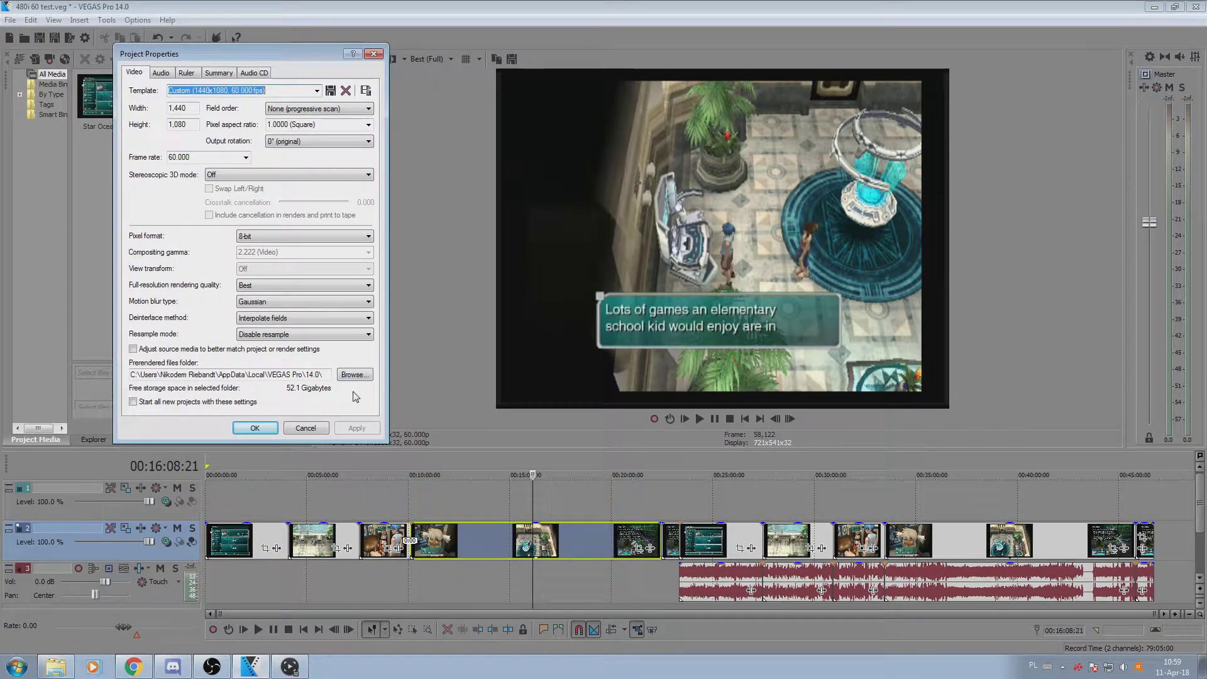
{"action": "left_click", "coordinate": [303, 319]}
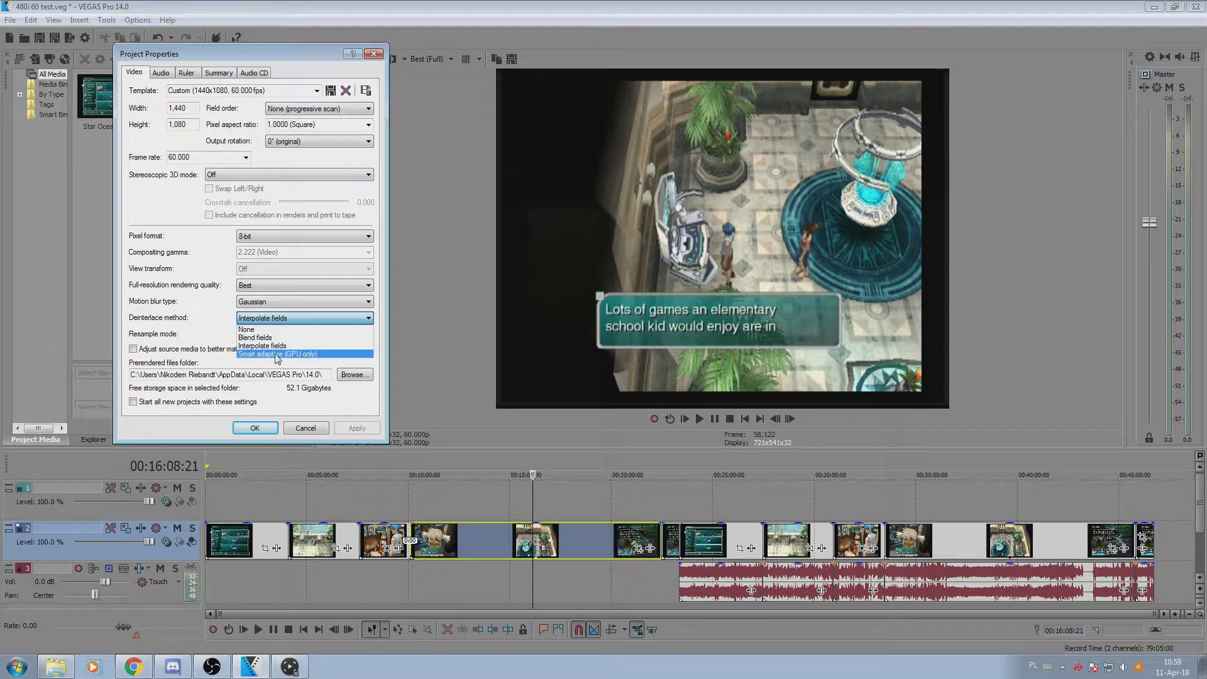
{"action": "left_click", "coordinate": [277, 354]}
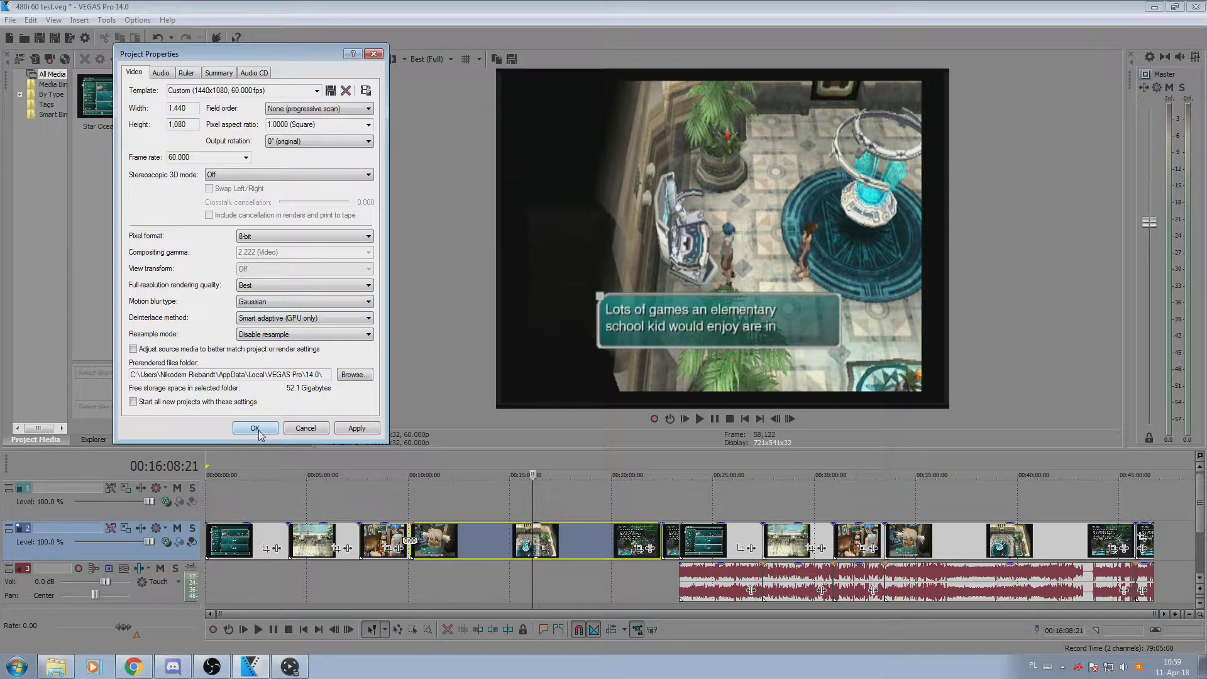
{"action": "left_click", "coordinate": [291, 317]}
{"action": "left_click", "coordinate": [277, 345]}
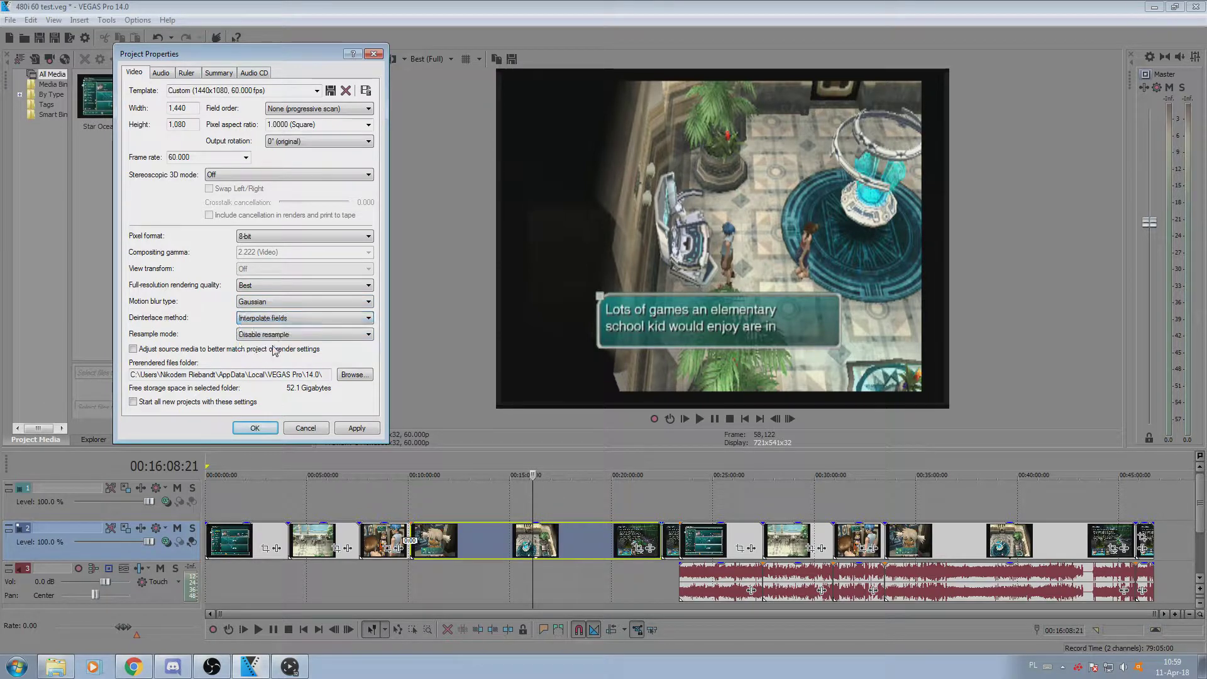
{"action": "double_click", "coordinate": [202, 161]}
Apply the 30 fps frame rate and step the 30p preview forward nine frames
{"action": "type", "text": "30"}
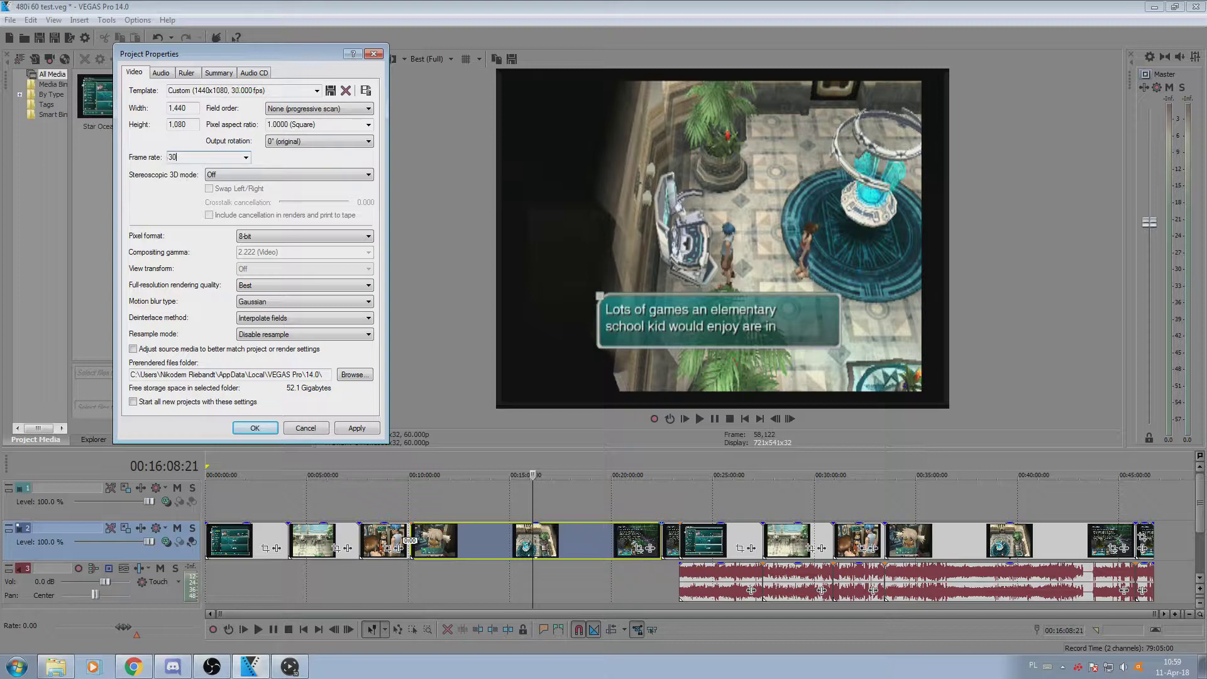
{"action": "left_click", "coordinate": [274, 433]}
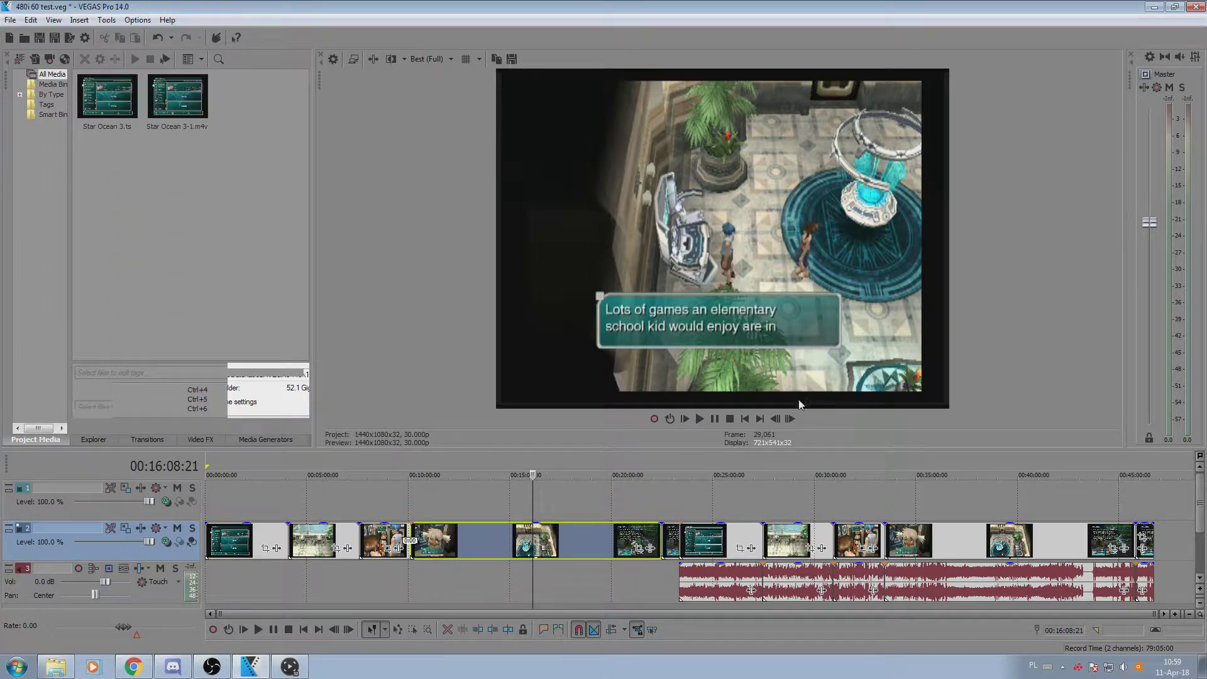
{"action": "left_click", "coordinate": [790, 419]}
{"action": "left_click", "coordinate": [790, 419]}
{"action": "left_click", "coordinate": [790, 418]}
{"action": "left_click", "coordinate": [790, 418]}
{"action": "left_click", "coordinate": [790, 419]}
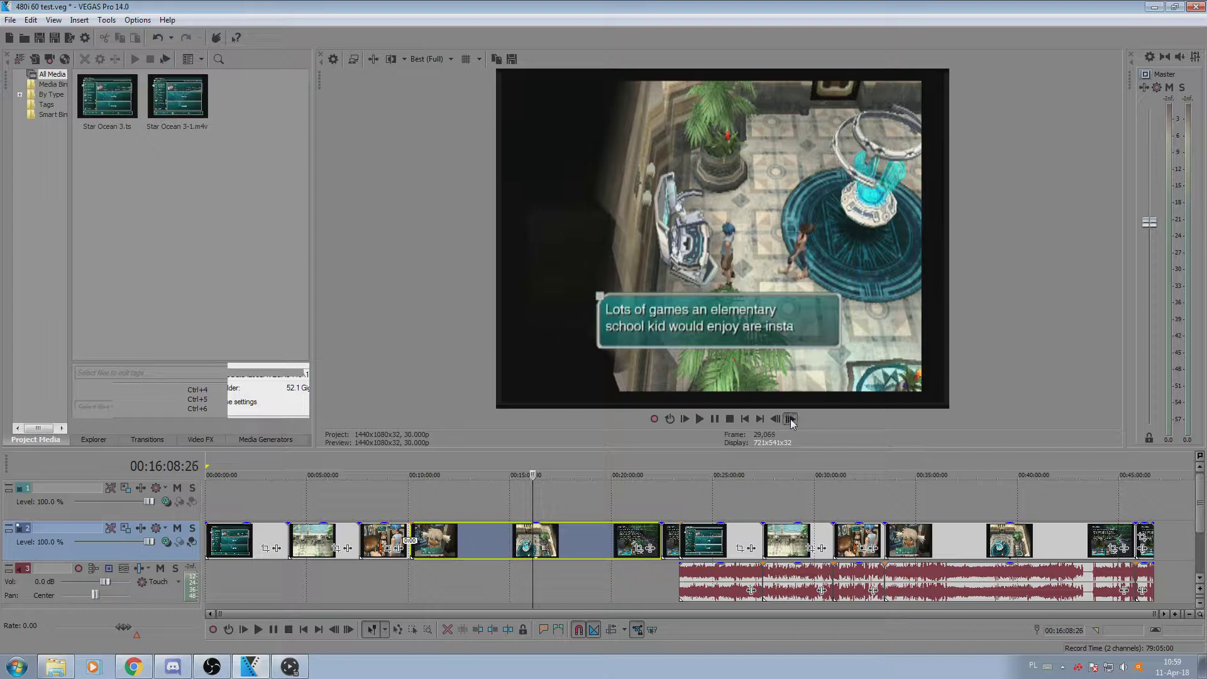
{"action": "left_click", "coordinate": [790, 419]}
{"action": "left_click", "coordinate": [790, 418]}
{"action": "left_click", "coordinate": [790, 419]}
{"action": "left_click", "coordinate": [790, 419]}
{"action": "left_click", "coordinate": [790, 418]}
{"action": "left_click", "coordinate": [791, 418]}
{"action": "left_click", "coordinate": [790, 419]}
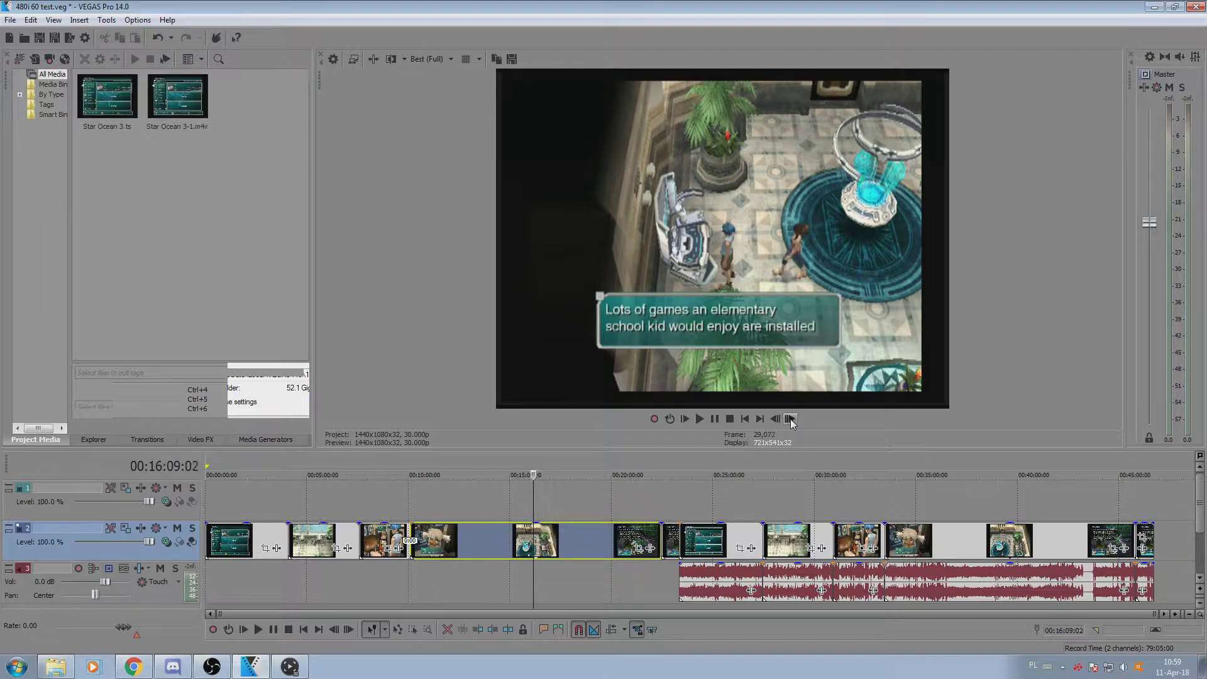
{"action": "left_click", "coordinate": [790, 419]}
Return the playhead to 00:00:00:00 and view the main menu frame enlarged
{"action": "left_click", "coordinate": [10, 20]}
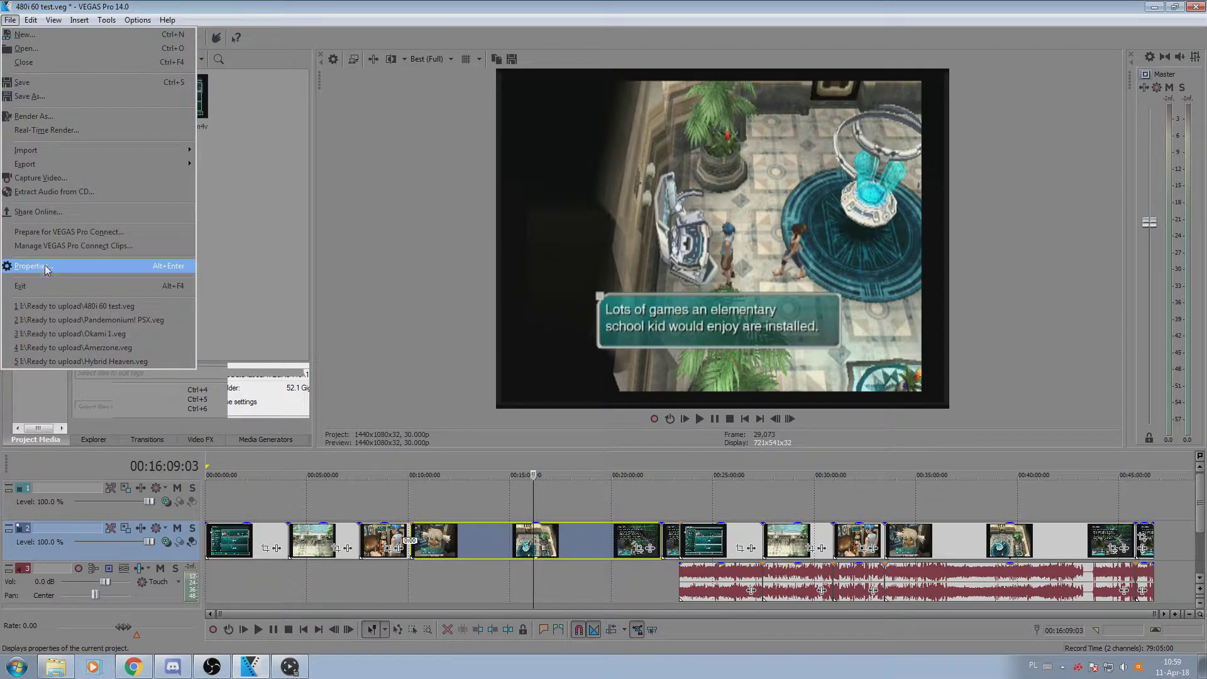
{"action": "left_click", "coordinate": [46, 268]}
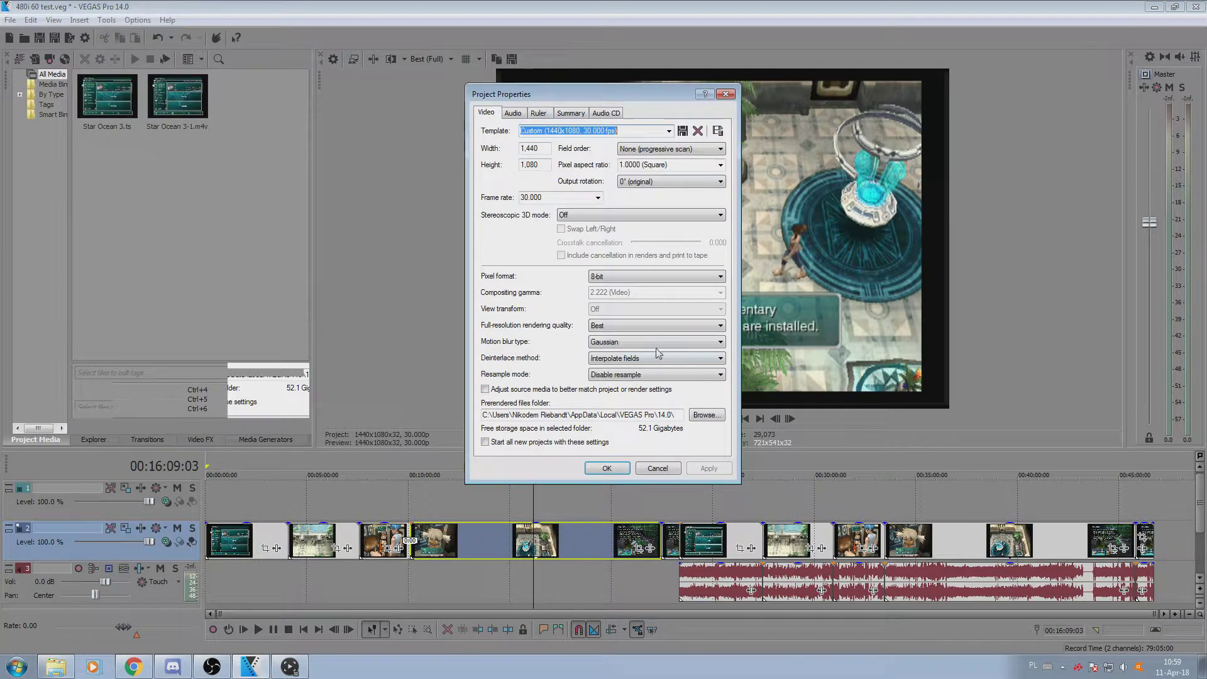
{"action": "left_click", "coordinate": [607, 469]}
{"action": "left_click_drag", "start_coordinate": [533, 476], "coordinate": [207, 476]}
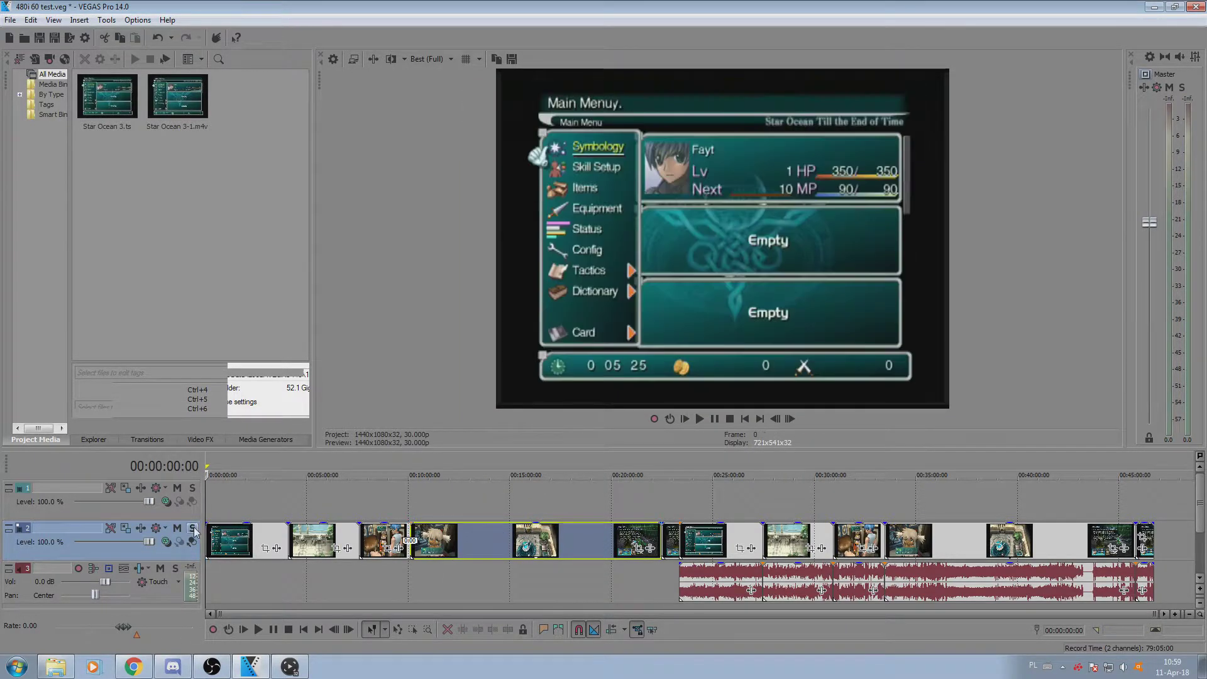
{"action": "left_click_drag", "start_coordinate": [712, 448], "coordinate": [730, 675]}
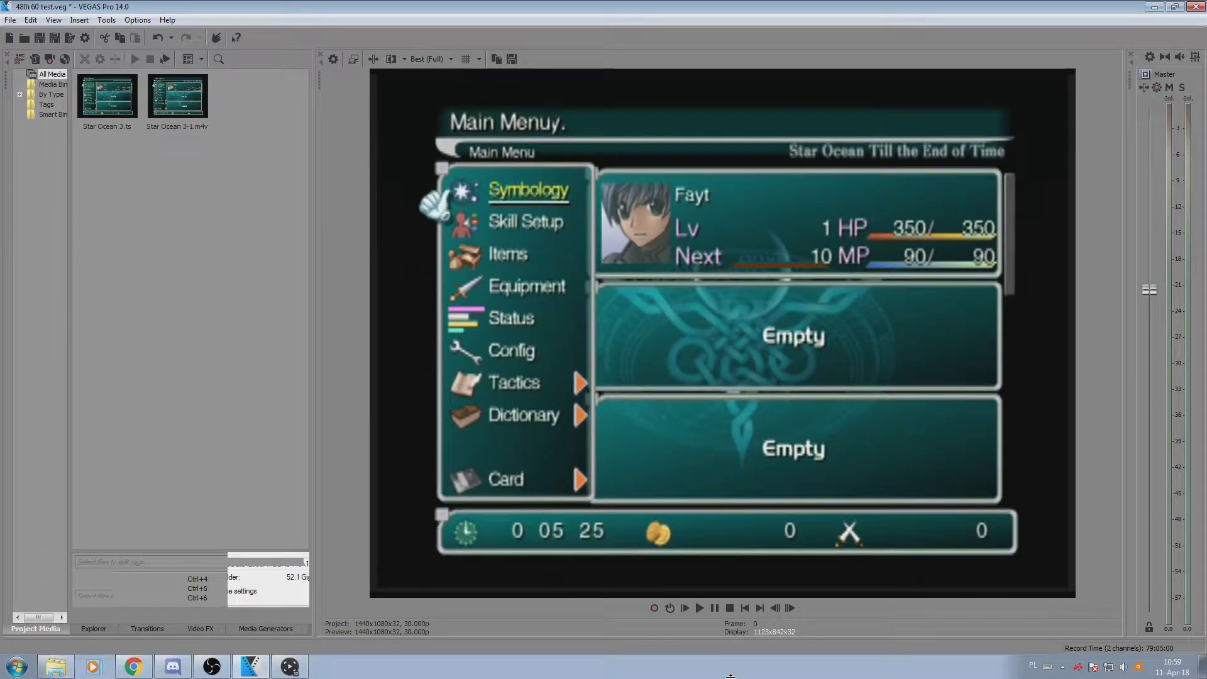
{"action": "double_click", "coordinate": [731, 661]}
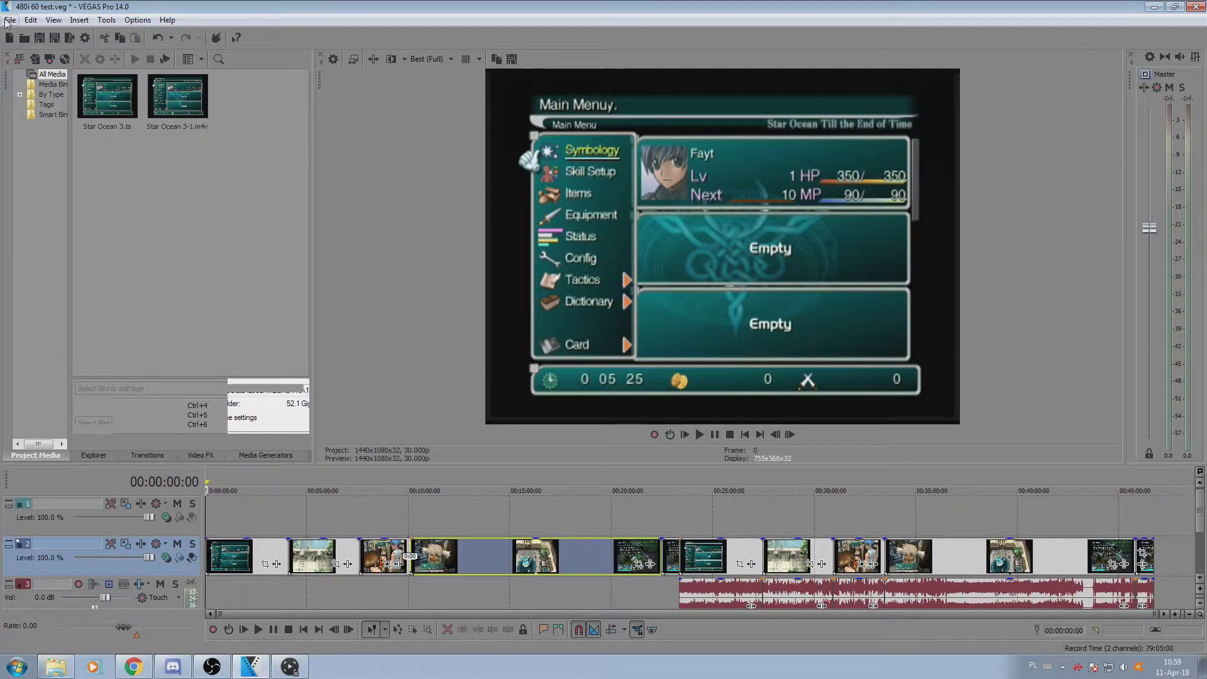
Set the deinterlace method to Smart adaptive (GPU only) and confirm
{"action": "left_click", "coordinate": [10, 20]}
{"action": "left_click", "coordinate": [38, 262]}
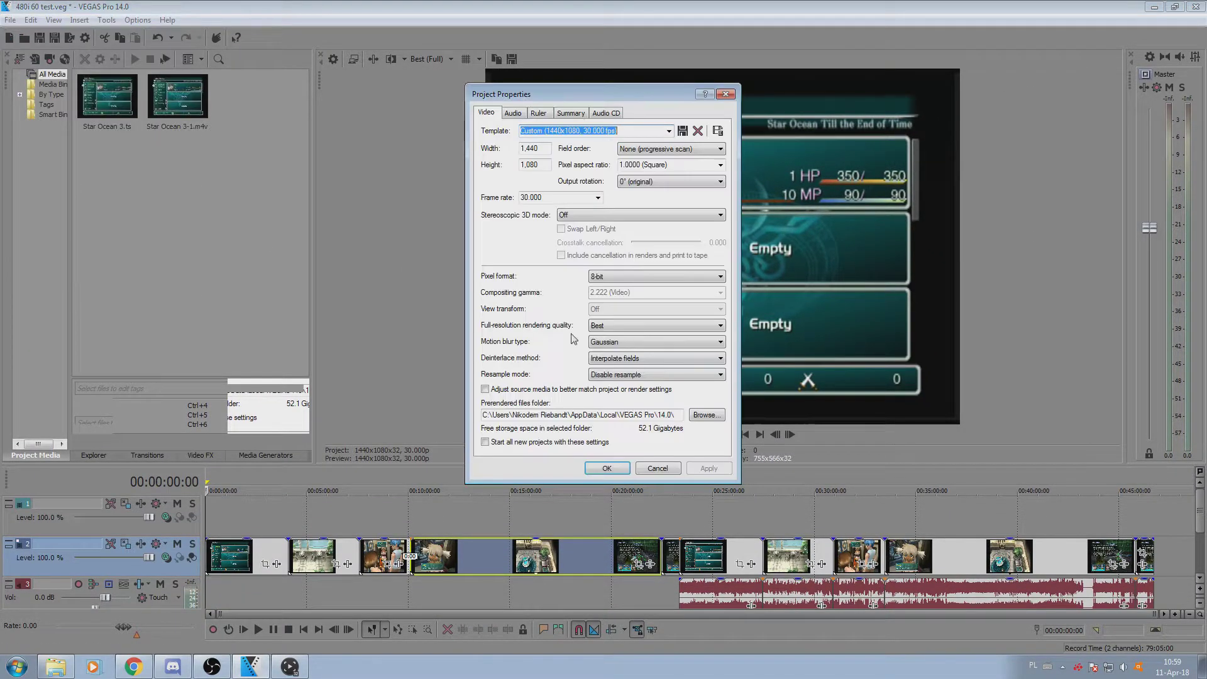
{"action": "left_click", "coordinate": [638, 364]}
{"action": "left_click", "coordinate": [628, 386]}
{"action": "left_click", "coordinate": [629, 359]}
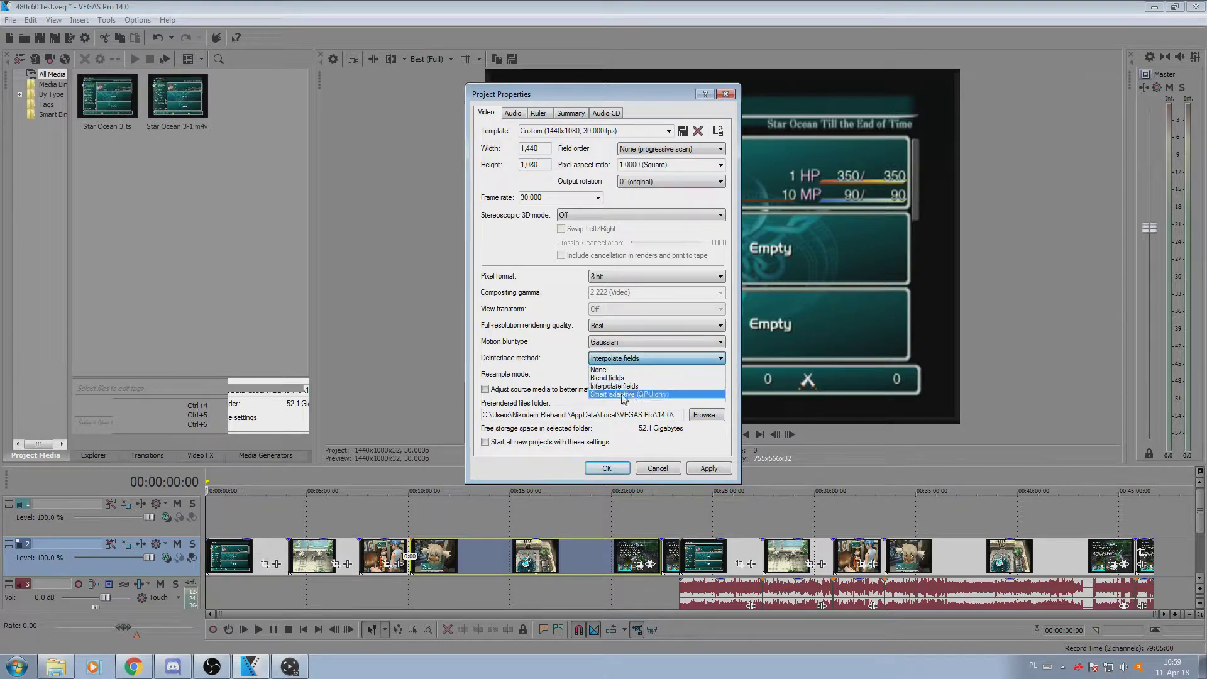
{"action": "left_click", "coordinate": [624, 394]}
{"action": "left_click", "coordinate": [607, 468]}
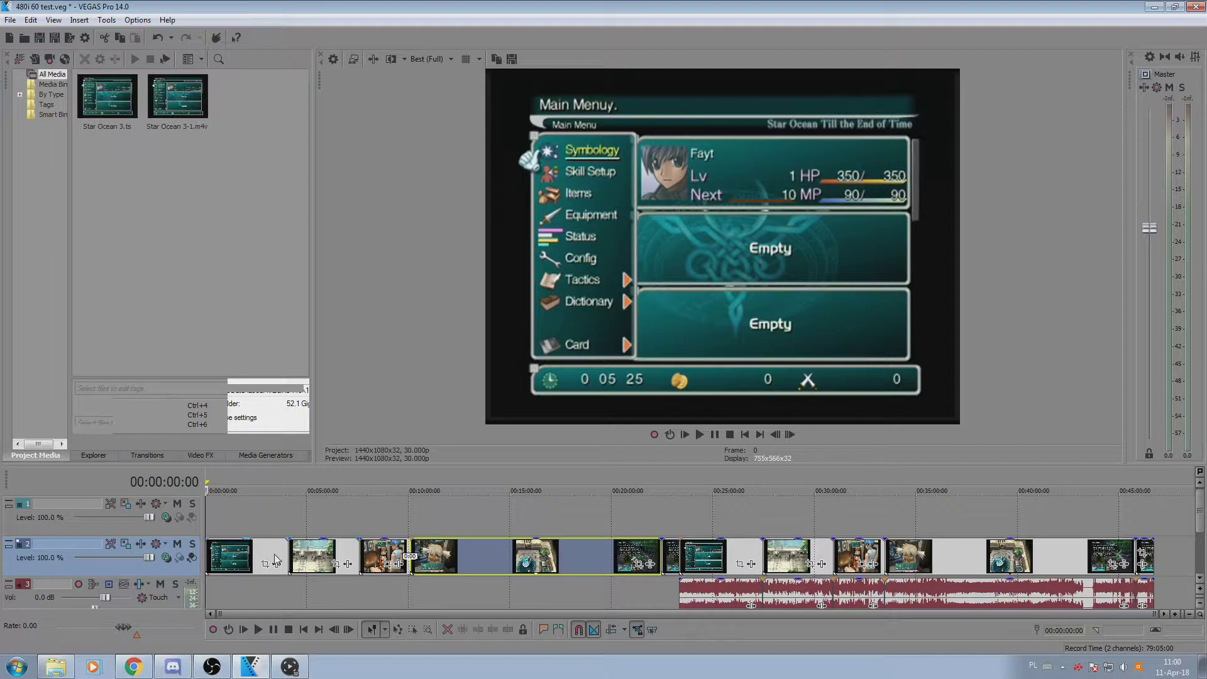
Move the playhead back to the project start and resize the preview above the timeline
{"action": "left_click", "coordinate": [293, 559]}
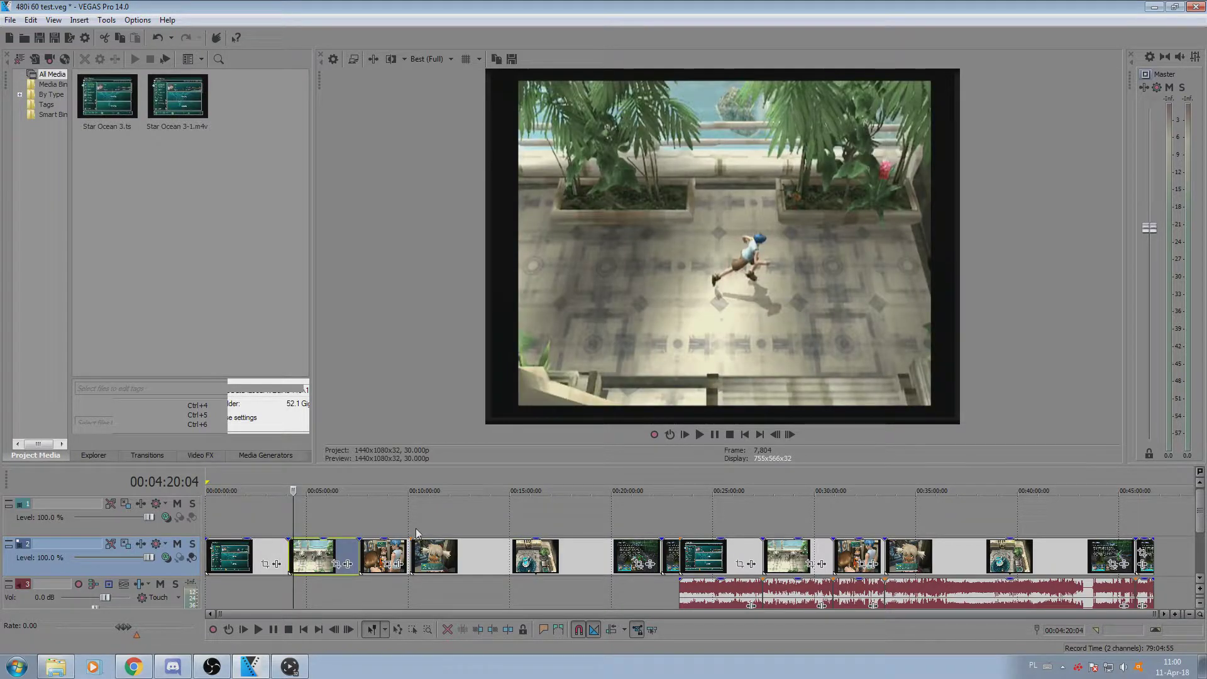
{"action": "scroll", "coordinate": [409, 534], "scroll_direction": "up", "scroll_amount": 4}
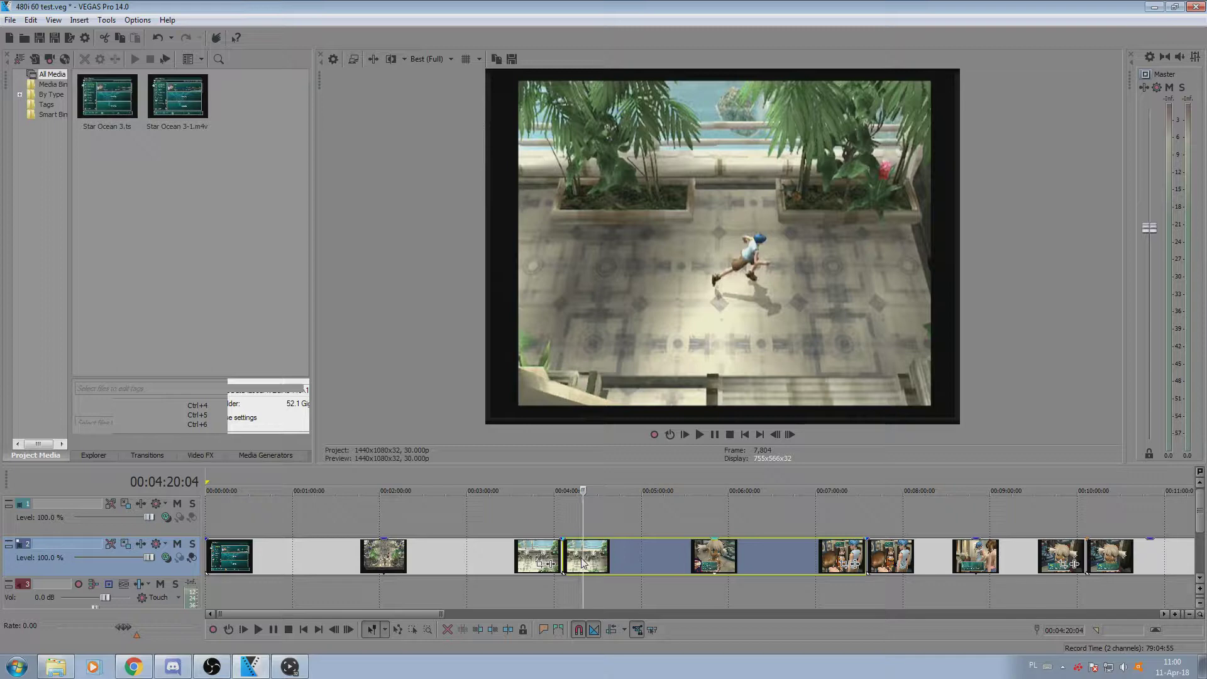
{"action": "left_click", "coordinate": [432, 558]}
{"action": "left_click", "coordinate": [412, 558]}
{"action": "left_click", "coordinate": [310, 560]}
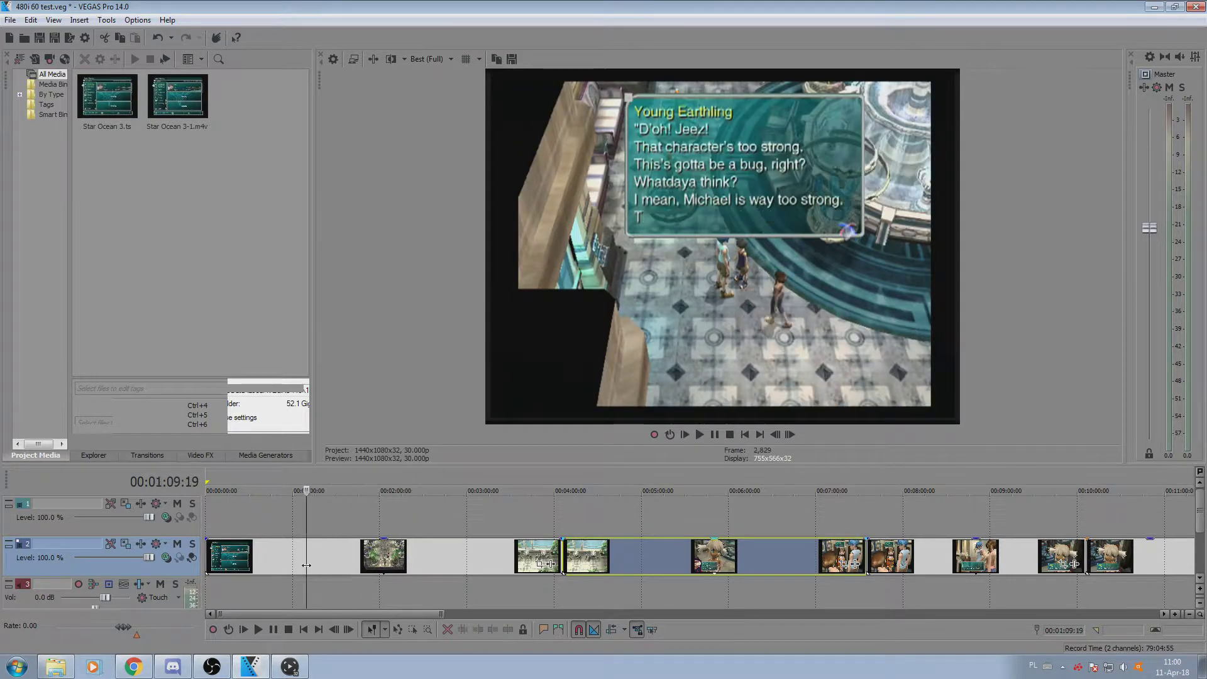
{"action": "left_click", "coordinate": [217, 561]}
{"action": "left_click", "coordinate": [208, 559]}
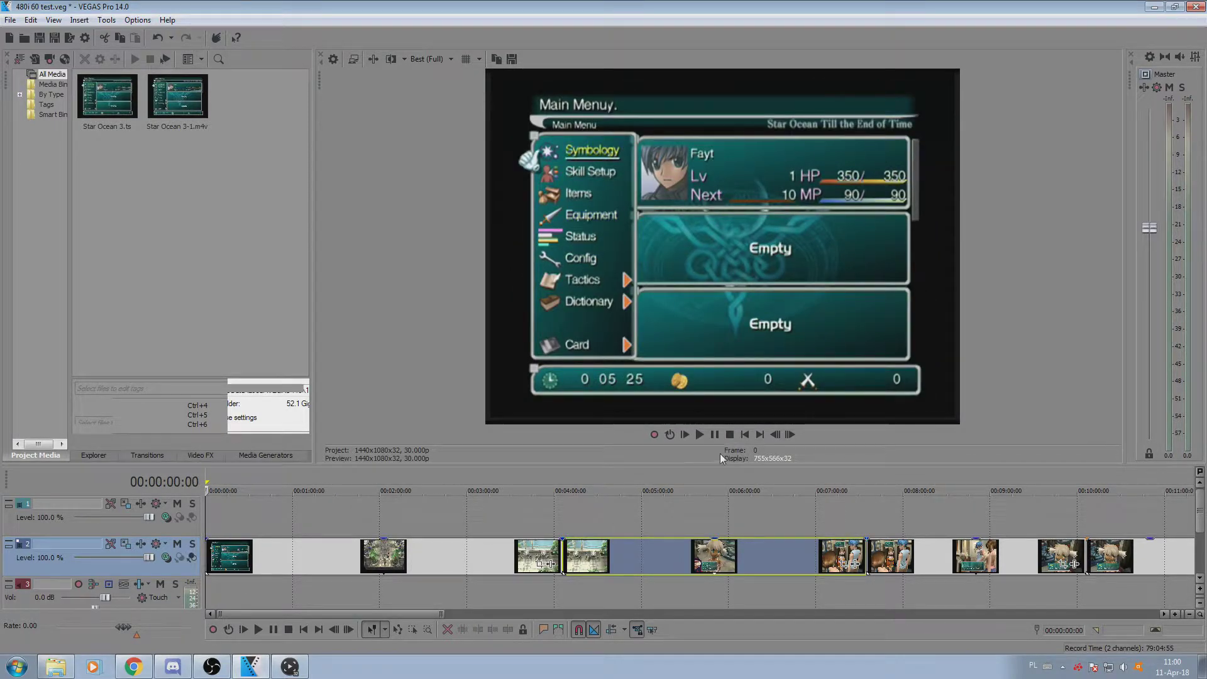
{"action": "left_click_drag", "start_coordinate": [708, 466], "coordinate": [725, 417]}
{"action": "scroll", "coordinate": [451, 464], "scroll_direction": "up", "scroll_amount": 6}
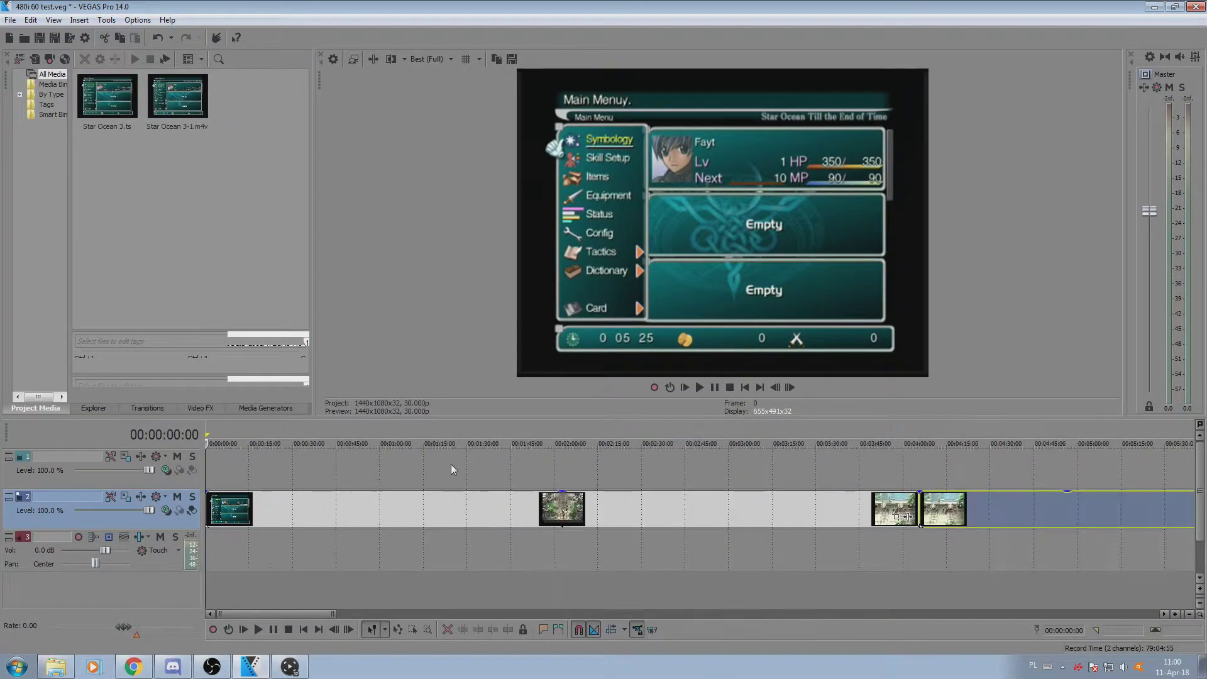
Step three frames forward, inspect the enlarged preview, then move the playhead to about 00:02:30
{"action": "left_click", "coordinate": [791, 387]}
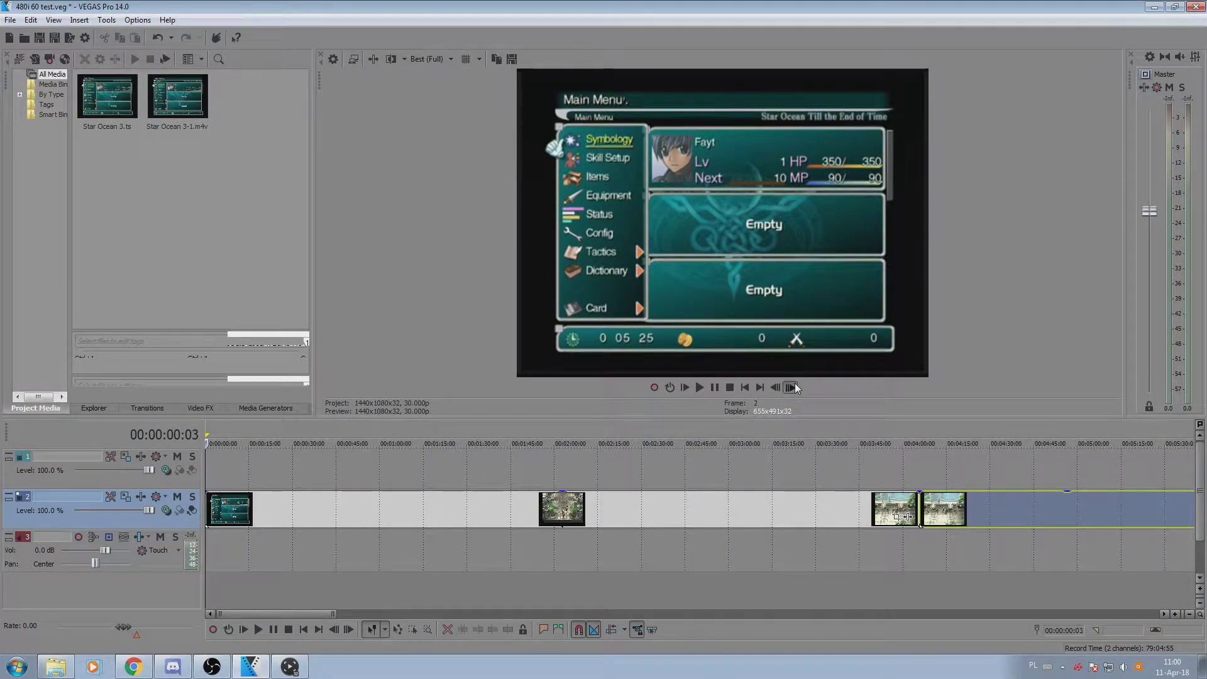
{"action": "left_click", "coordinate": [790, 387]}
{"action": "left_click", "coordinate": [790, 387]}
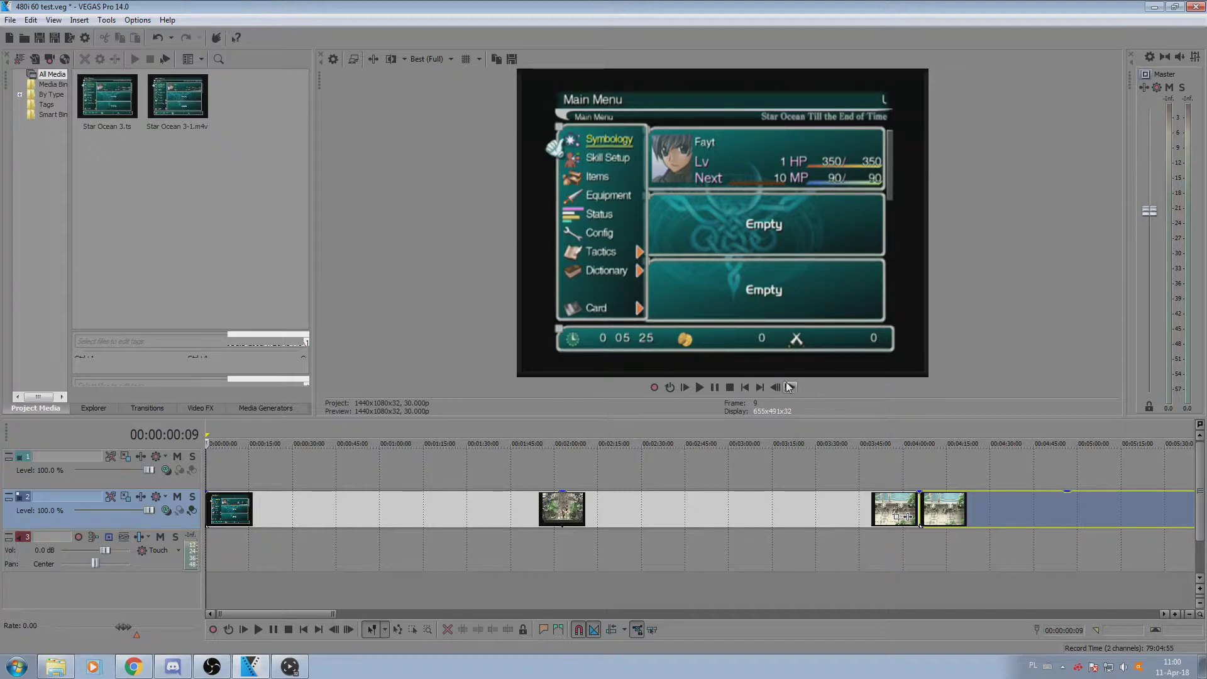
{"action": "left_click_drag", "start_coordinate": [704, 418], "coordinate": [712, 676]}
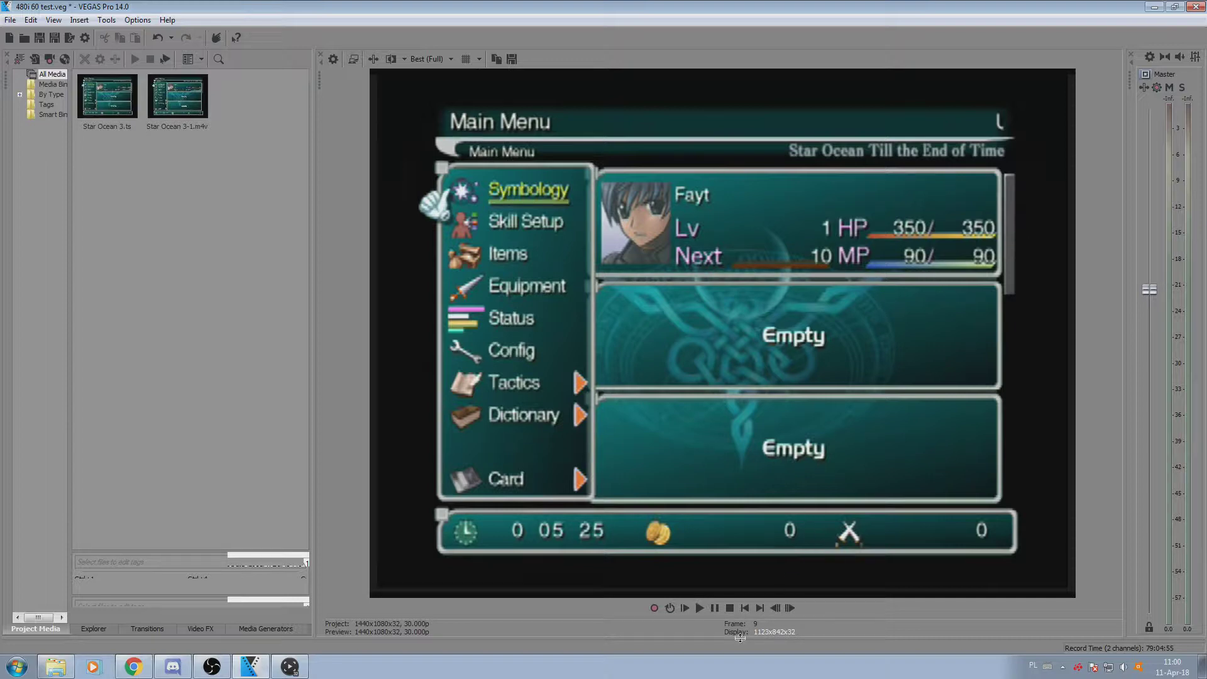
{"action": "left_click_drag", "start_coordinate": [740, 637], "coordinate": [690, 431]}
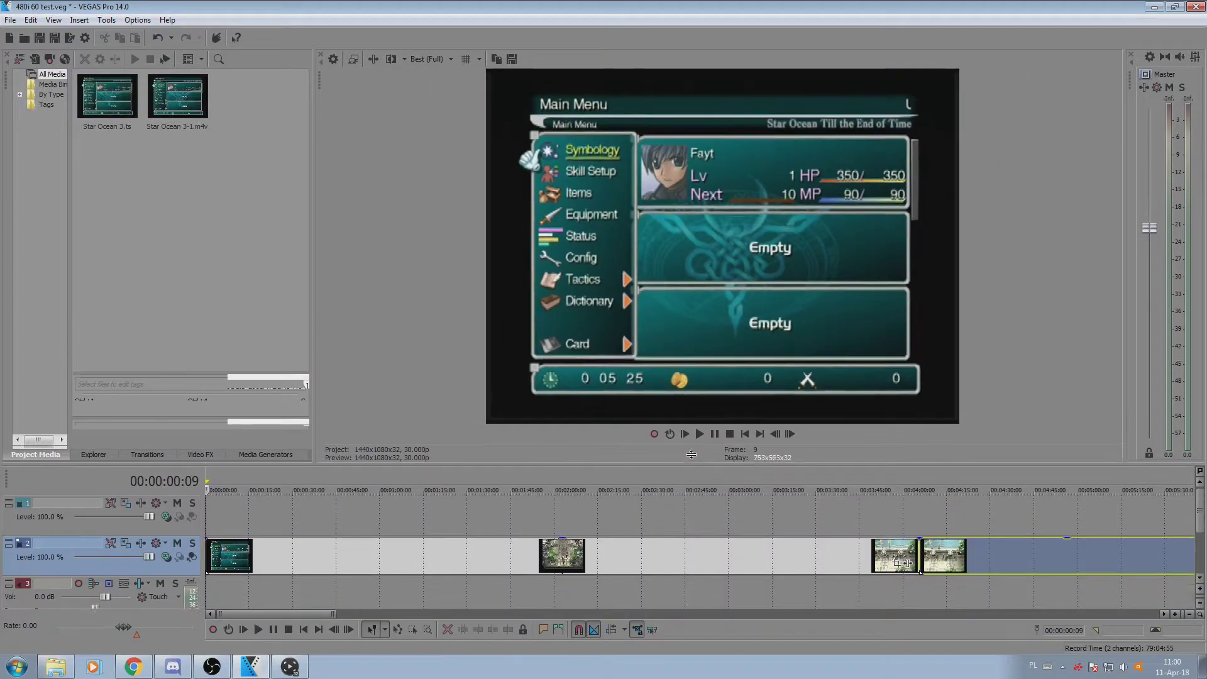
{"action": "left_click", "coordinate": [520, 526]}
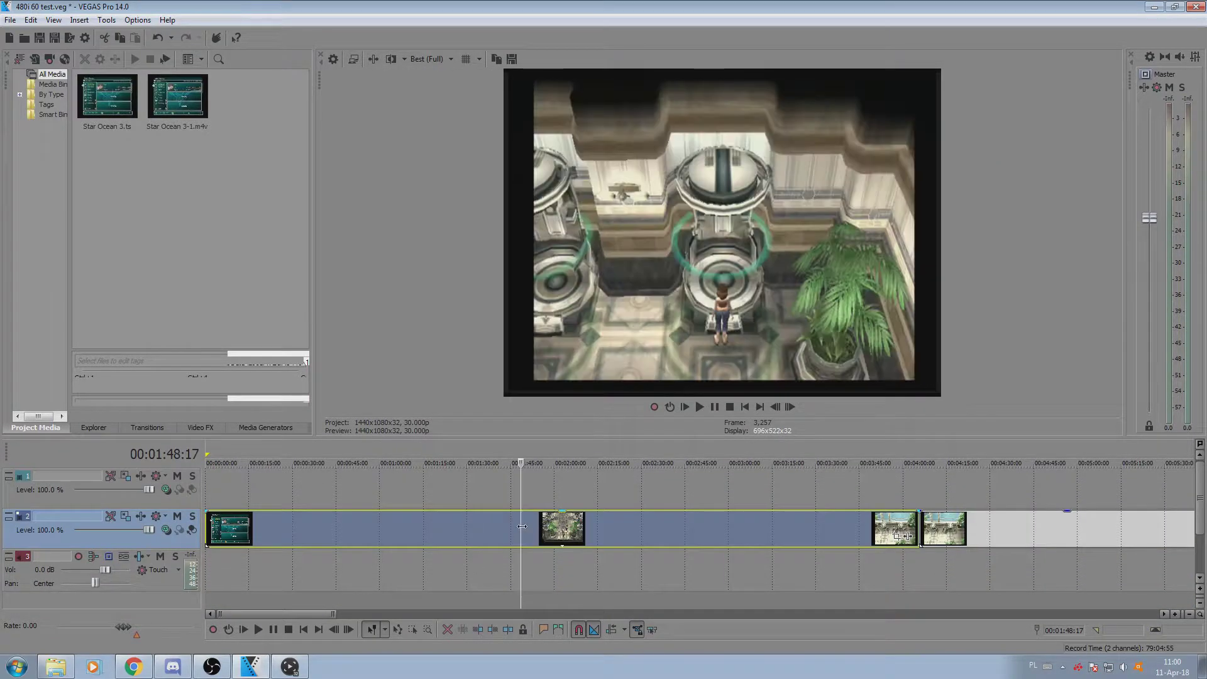
{"action": "left_click", "coordinate": [618, 534]}
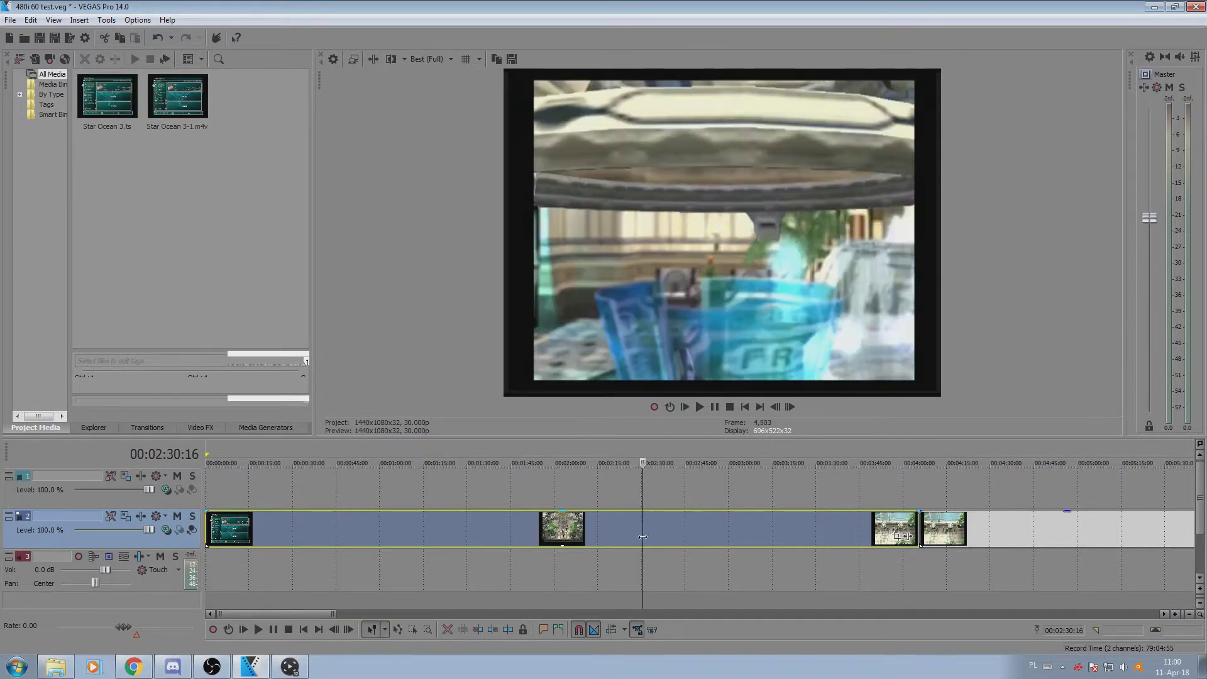
Change the project frame rate to 60 fps in Project Properties
{"action": "left_click", "coordinate": [9, 20]}
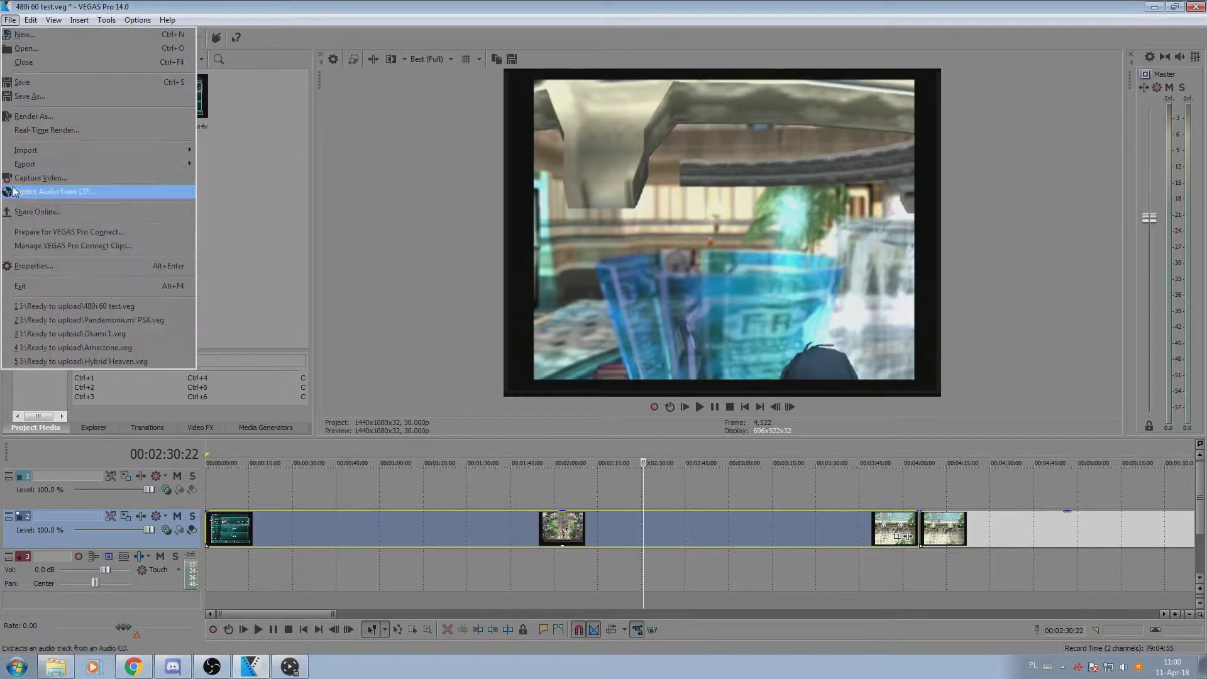
{"action": "left_click", "coordinate": [50, 266]}
{"action": "double_click", "coordinate": [543, 200]}
{"action": "type", "text": "30"}
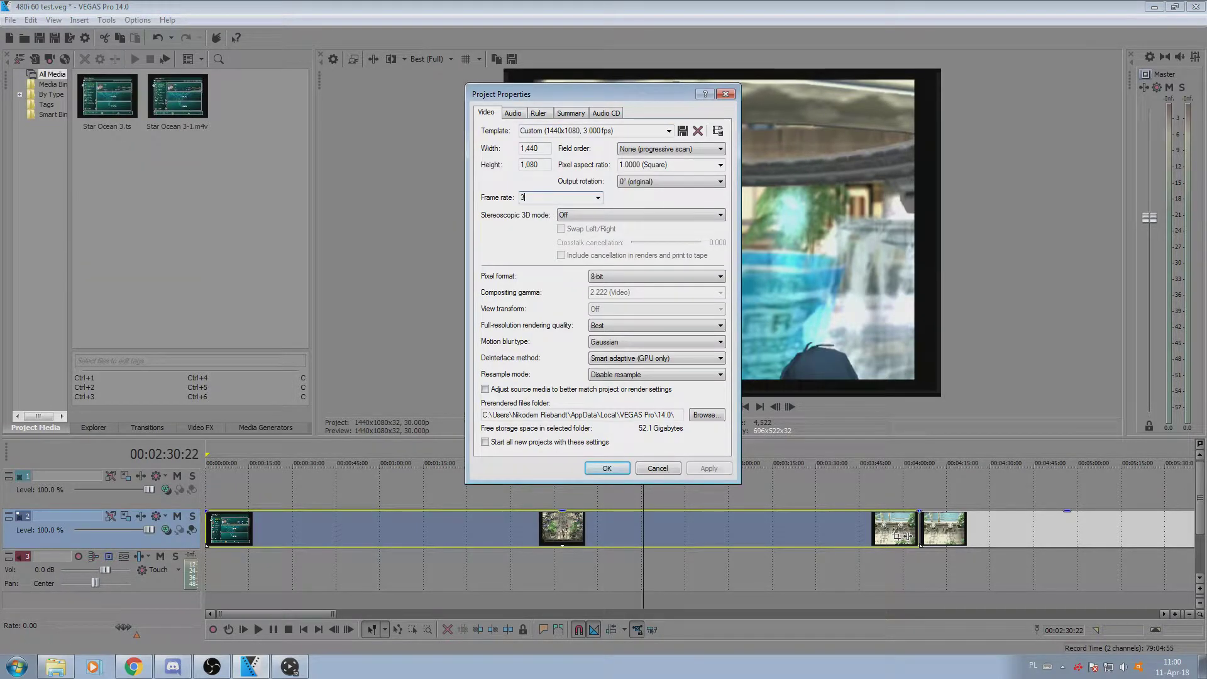
{"action": "key", "text": "BackSpace"}
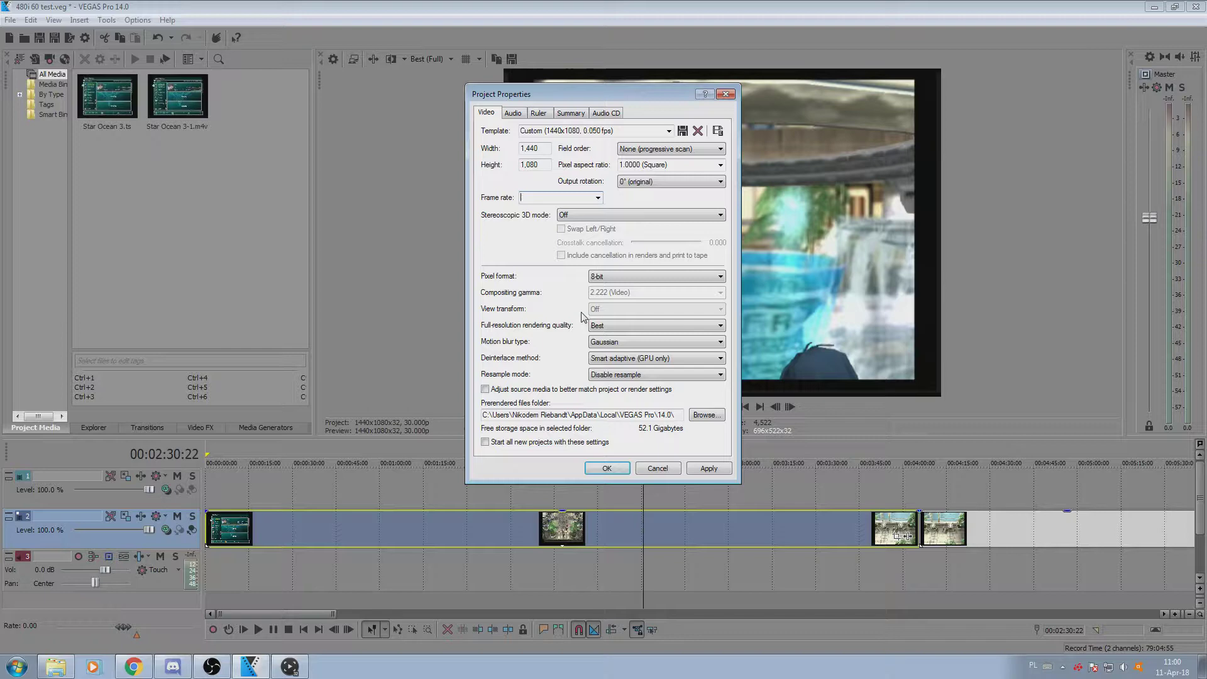
{"action": "type", "text": "60"}
{"action": "left_click", "coordinate": [606, 469]}
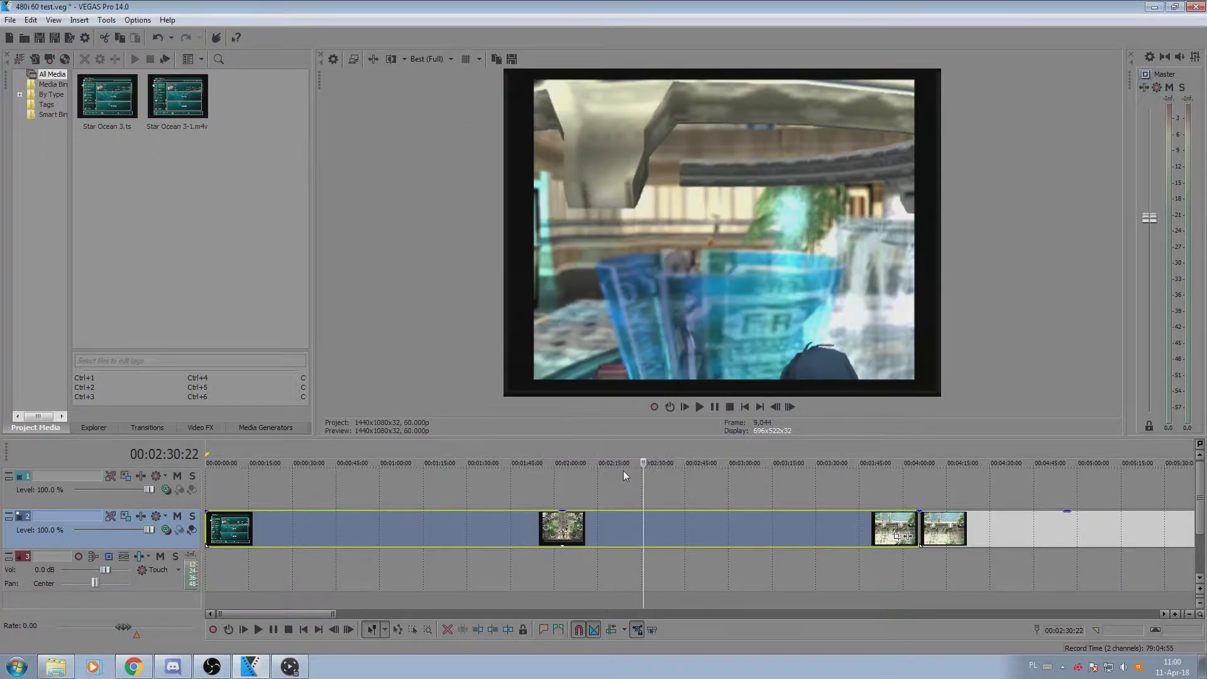
Step the 60p preview forward nine frames through the fountain courtyard scene
{"action": "left_click", "coordinate": [790, 407]}
{"action": "left_click", "coordinate": [791, 407]}
{"action": "left_click", "coordinate": [790, 407]}
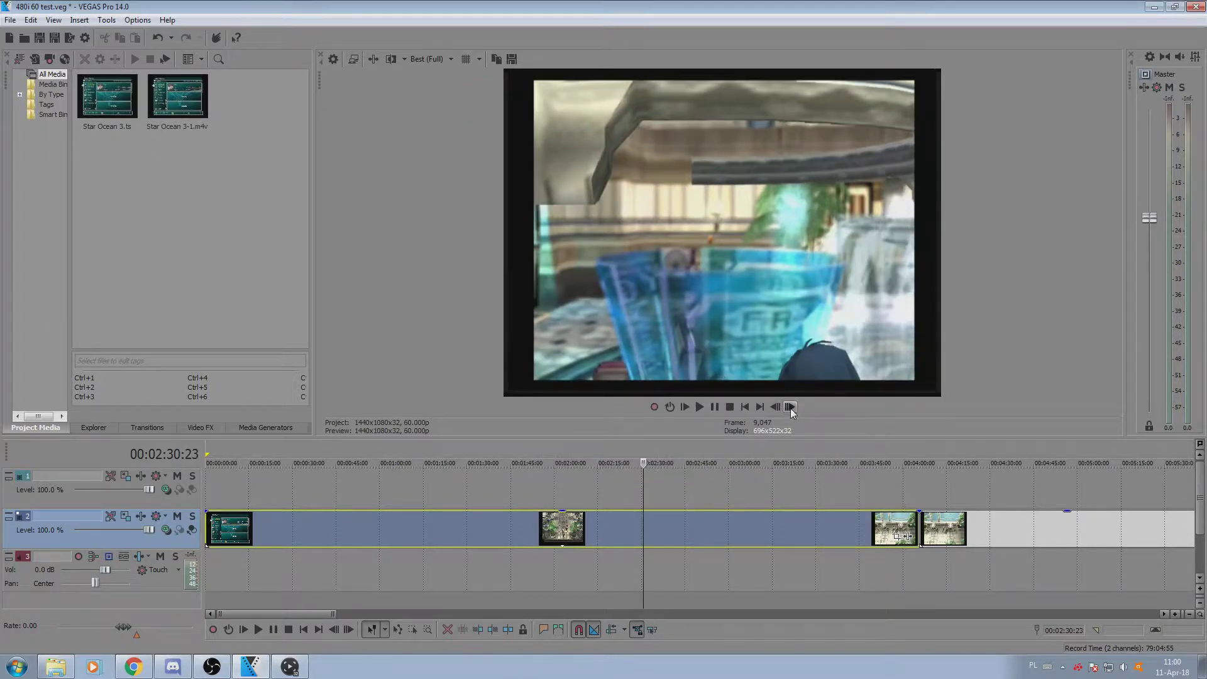
{"action": "left_click", "coordinate": [790, 407]}
{"action": "left_click", "coordinate": [790, 407]}
{"action": "left_click", "coordinate": [790, 407]}
{"action": "left_click", "coordinate": [790, 407]}
{"action": "left_click", "coordinate": [791, 407]}
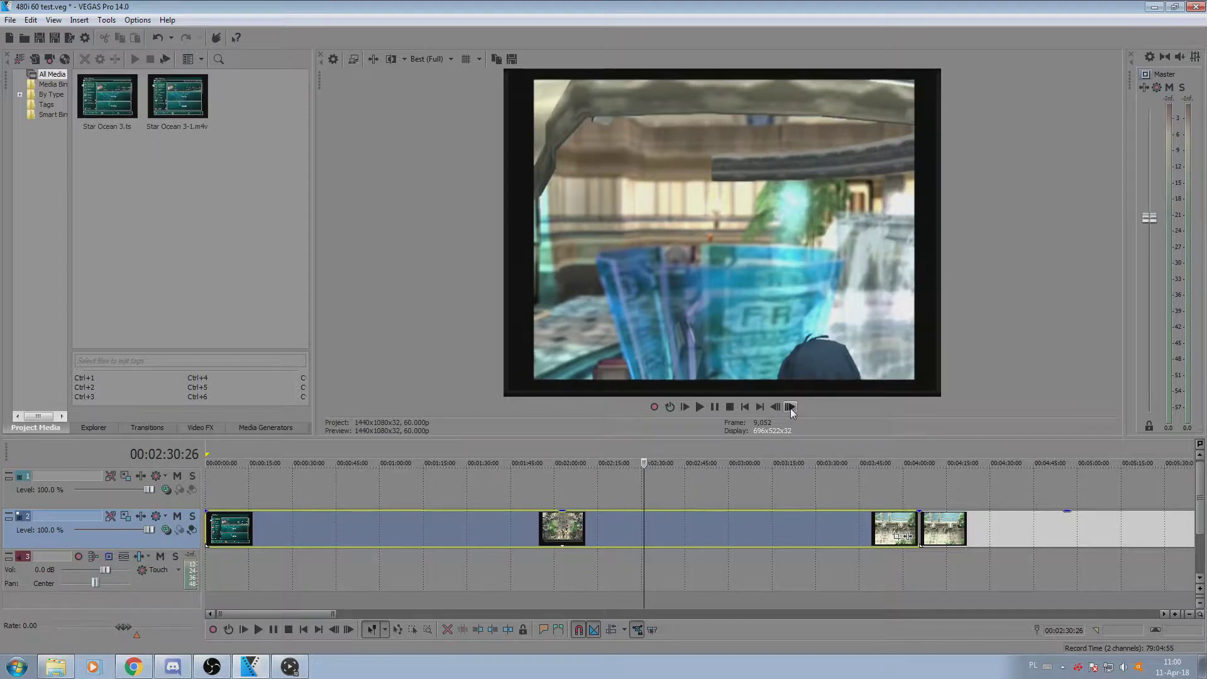
{"action": "left_click", "coordinate": [790, 407]}
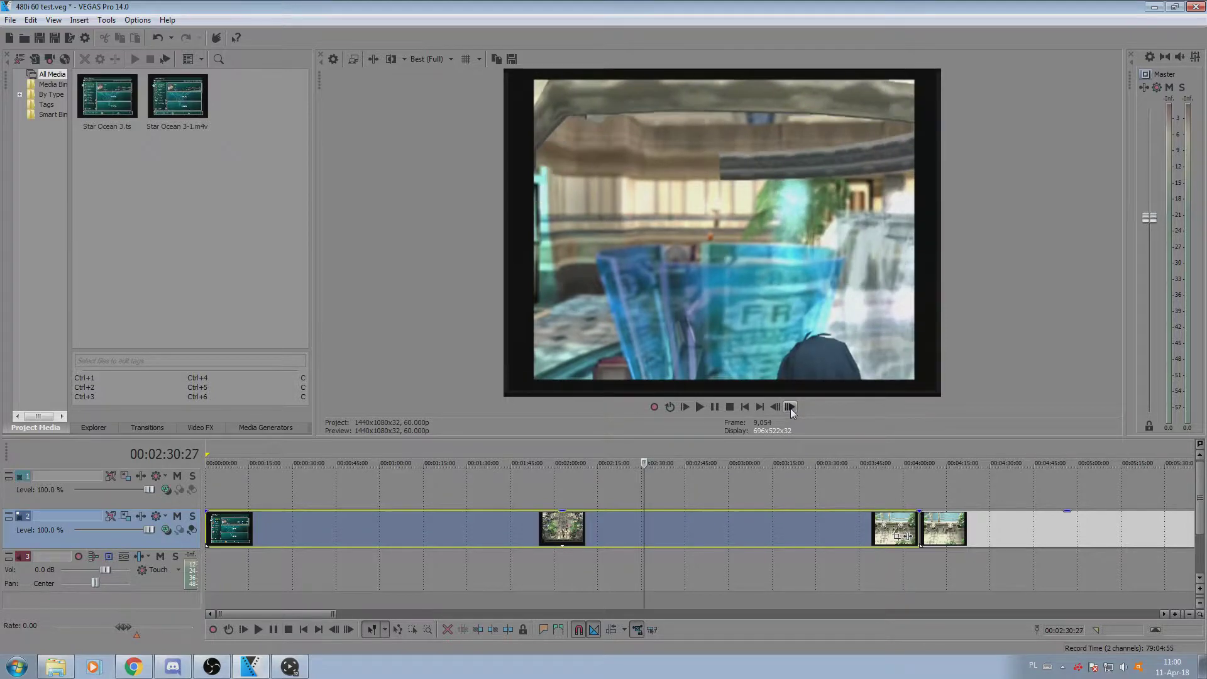
{"action": "left_click", "coordinate": [790, 407]}
{"action": "left_click", "coordinate": [790, 407]}
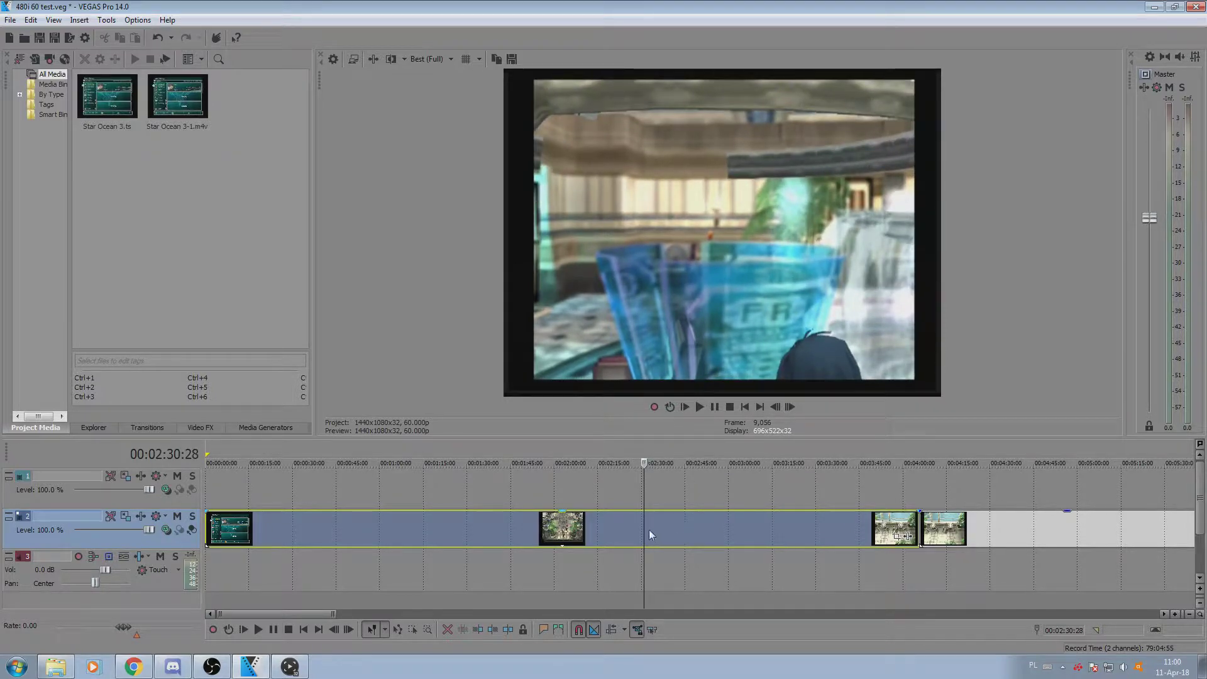
Move the playhead back to about 2:13 and step forward four frames
{"action": "left_click_drag", "start_coordinate": [643, 529], "coordinate": [597, 533]}
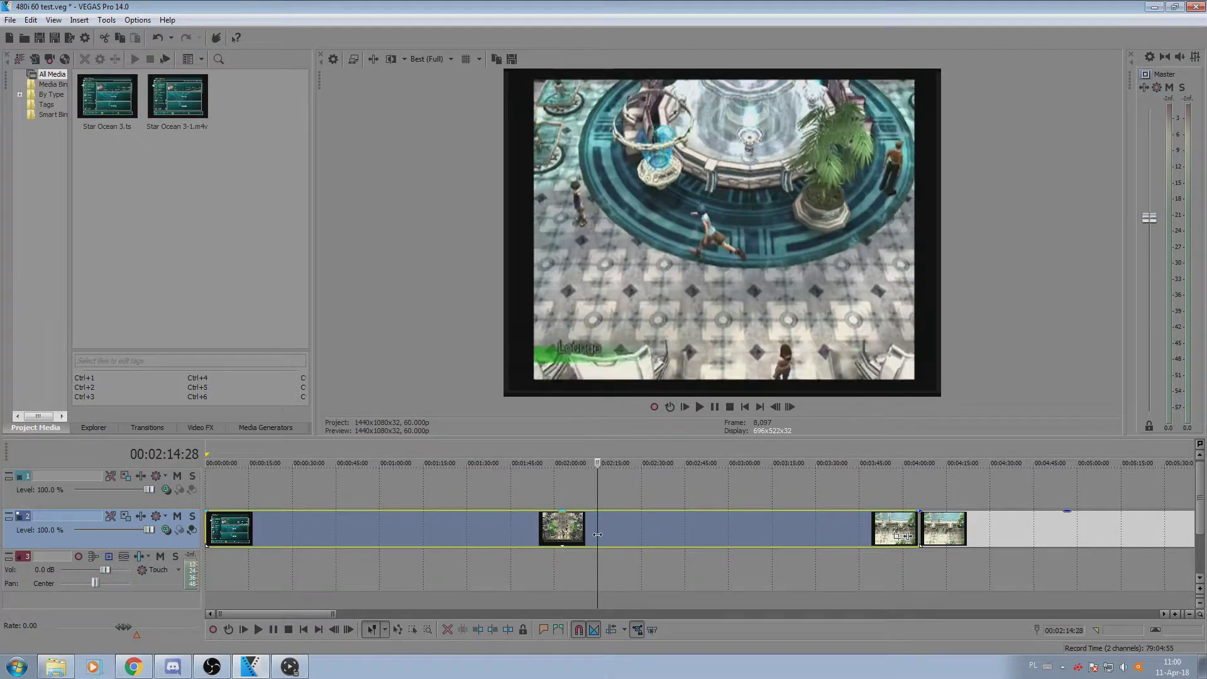
{"action": "left_click", "coordinate": [790, 406]}
{"action": "left_click", "coordinate": [792, 407]}
{"action": "left_click", "coordinate": [792, 407]}
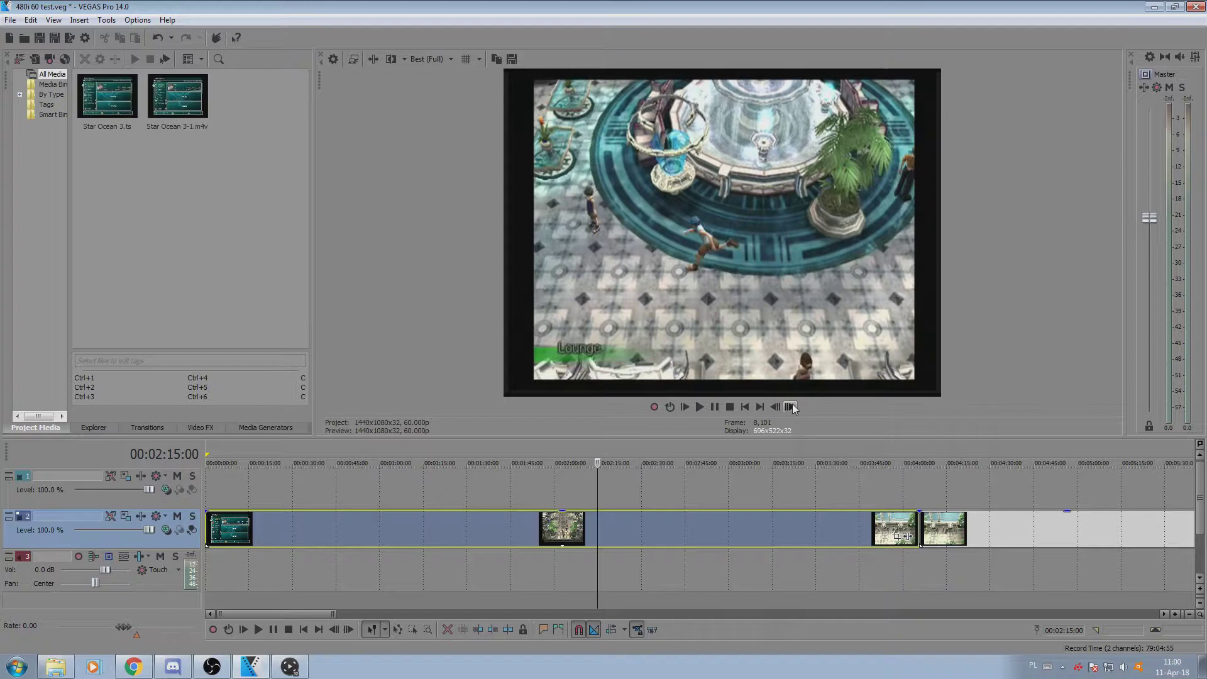
{"action": "left_click", "coordinate": [791, 407]}
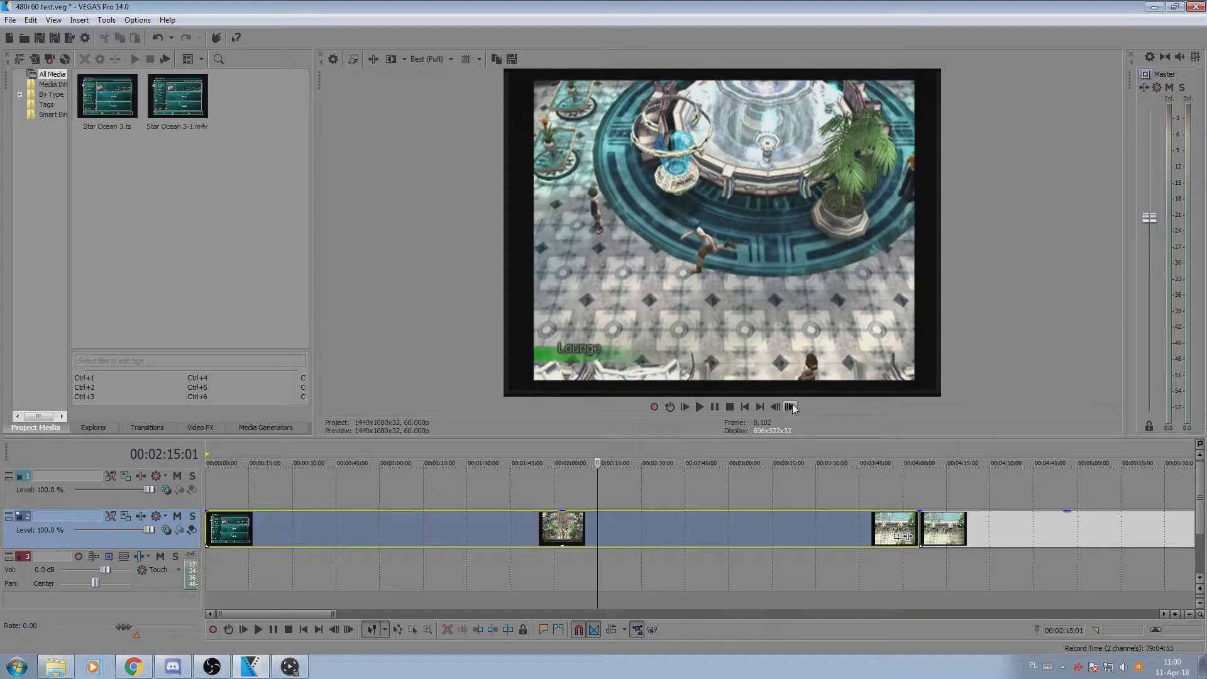
Check the project properties via File > Properties and close them unchanged
{"action": "left_click", "coordinate": [13, 20]}
{"action": "left_click", "coordinate": [66, 265]}
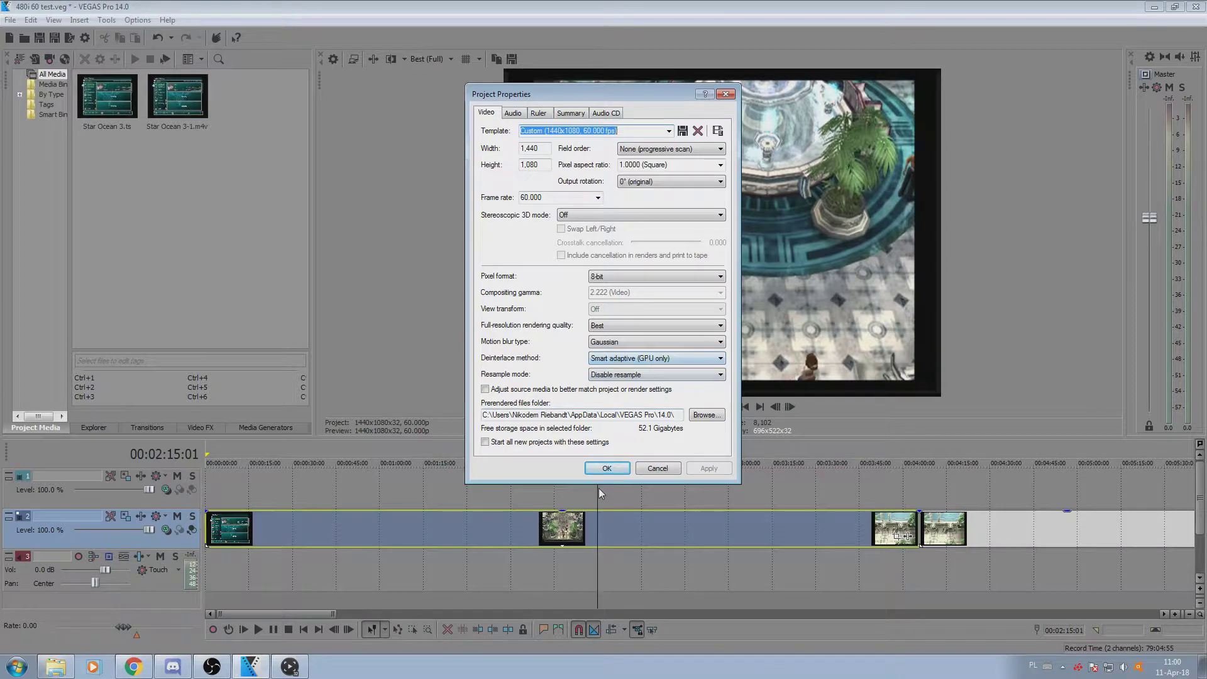
{"action": "left_click", "coordinate": [605, 468]}
Step forward nine more frames to reach the fountain-plaza frame at 00:02:15:06
{"action": "left_click", "coordinate": [790, 407]}
{"action": "left_click", "coordinate": [790, 408]}
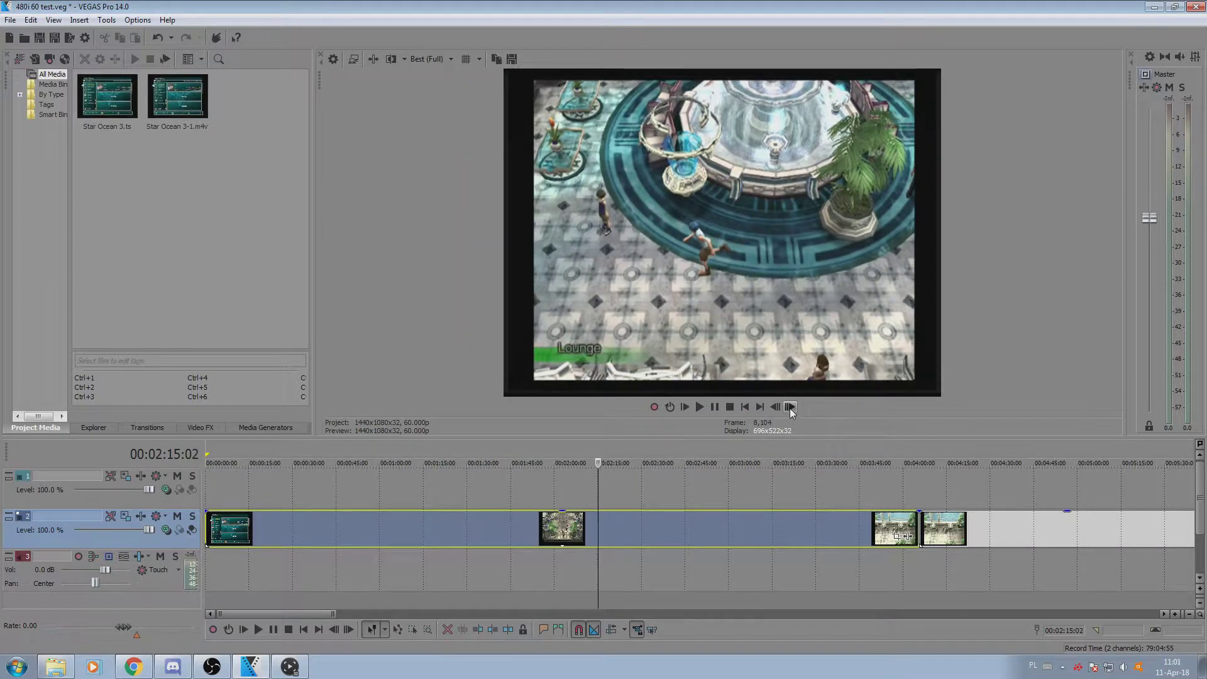
{"action": "left_click", "coordinate": [790, 407]}
{"action": "left_click", "coordinate": [790, 407]}
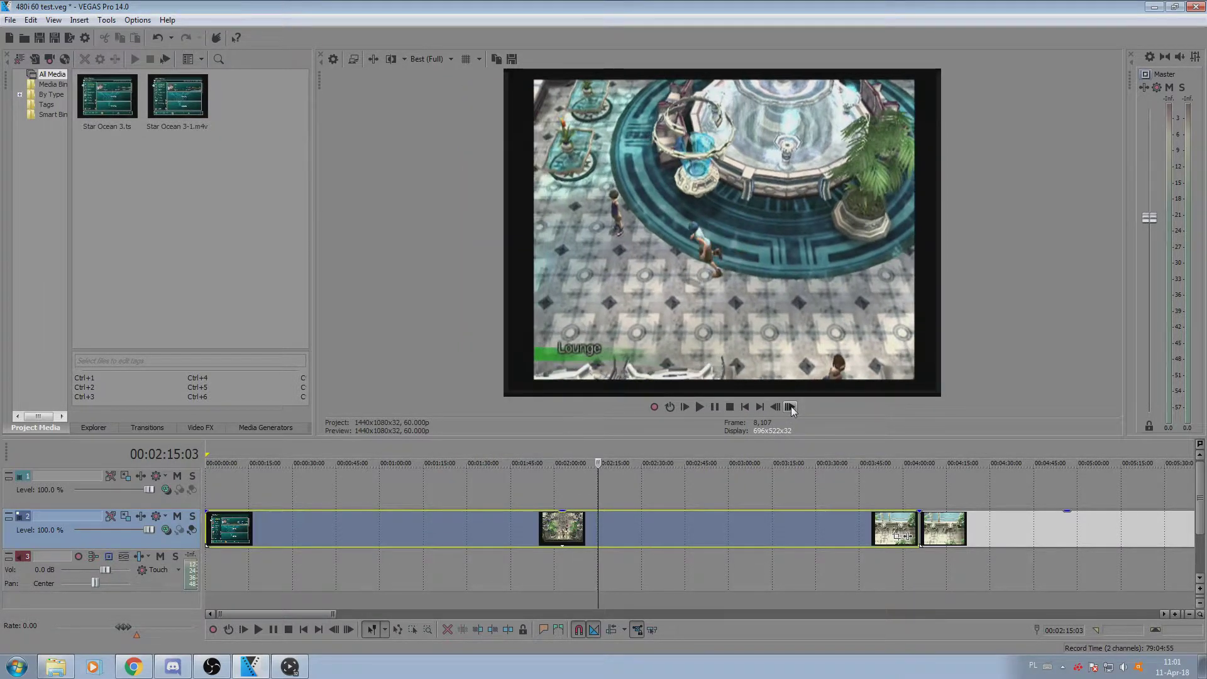
{"action": "left_click", "coordinate": [790, 407]}
{"action": "left_click", "coordinate": [790, 407]}
{"action": "left_click", "coordinate": [790, 407]}
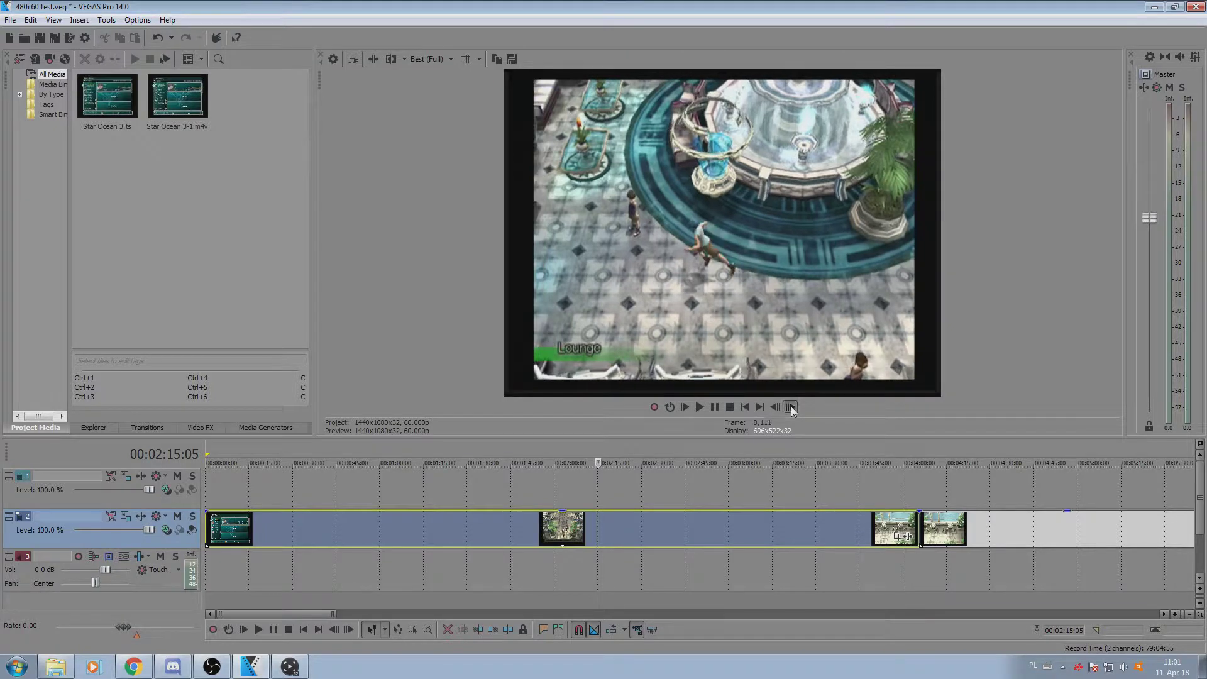
{"action": "left_click", "coordinate": [790, 407]}
{"action": "left_click", "coordinate": [790, 407]}
Jump to the battle tutorial clip at 22:28 and enlarge the preview over the timeline
{"action": "scroll", "coordinate": [826, 517], "scroll_direction": "down", "scroll_amount": 5}
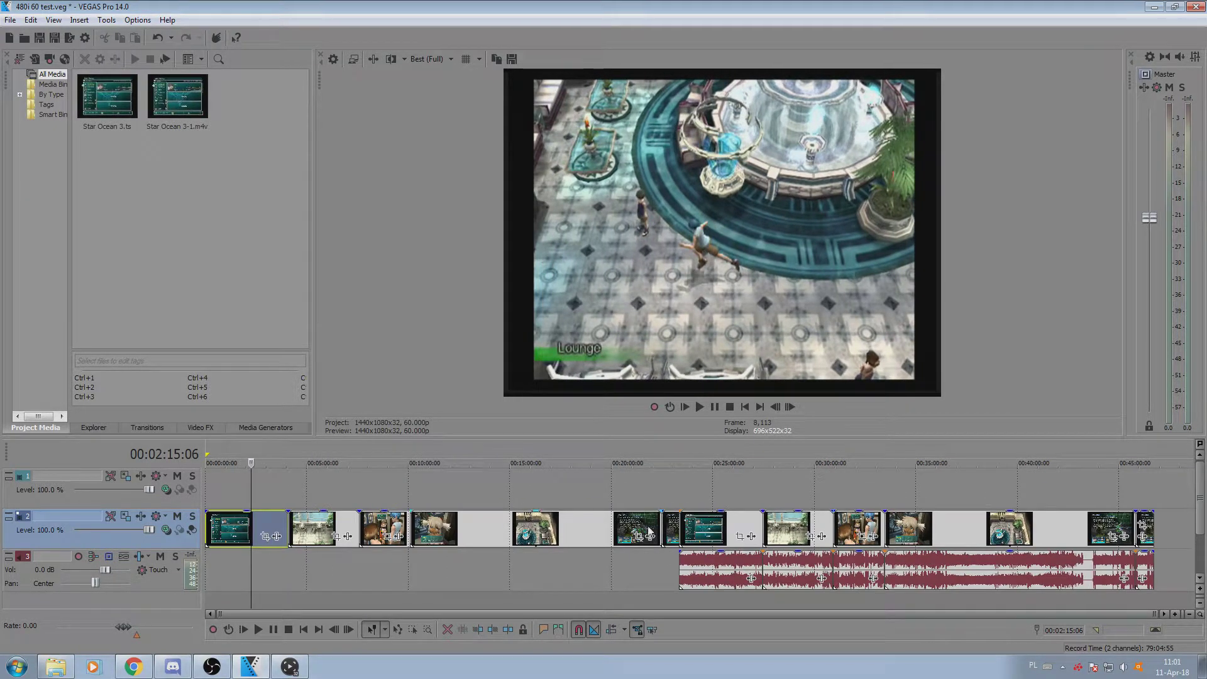
{"action": "left_click", "coordinate": [659, 528]}
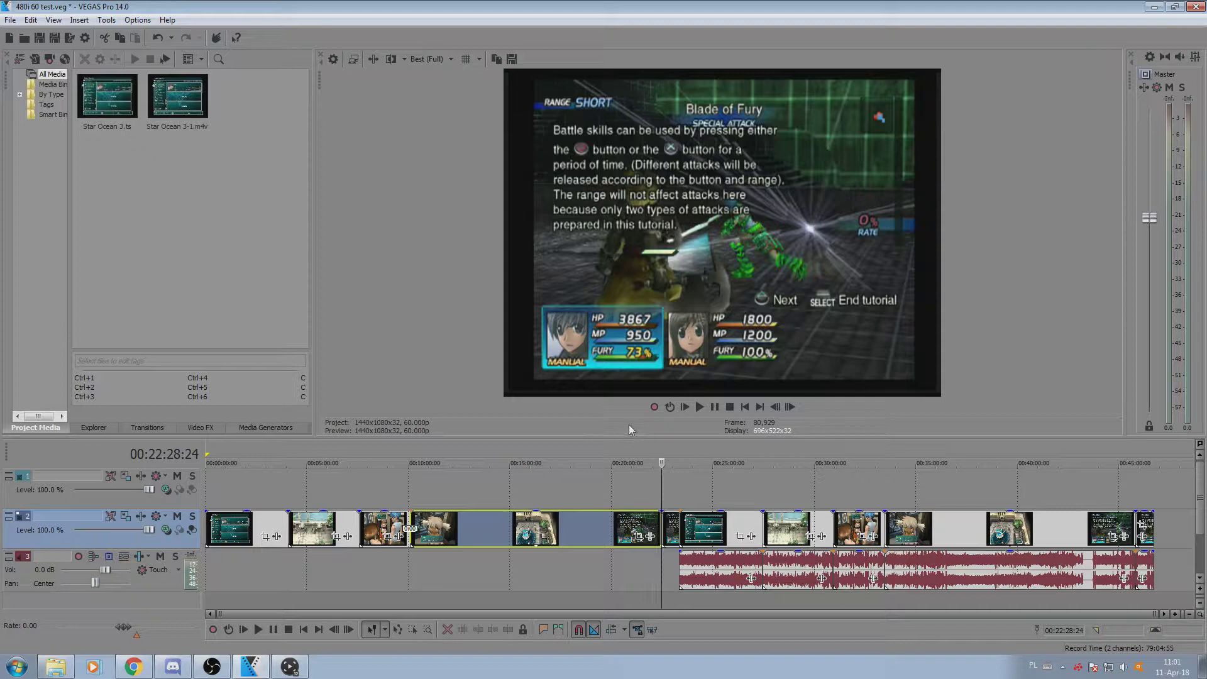
{"action": "left_click_drag", "start_coordinate": [639, 438], "coordinate": [642, 653]}
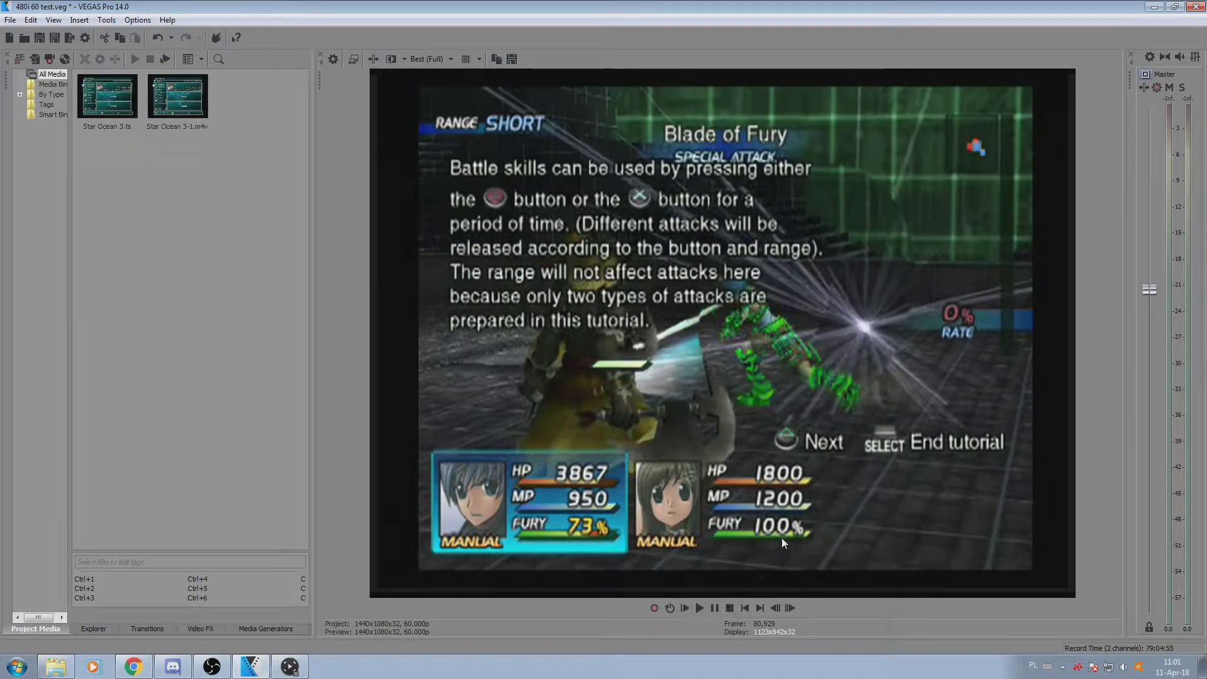
Step frame by frame to Peppita's 'See you later' line at 00:10:05:29, then restore the timeline
{"action": "left_click", "coordinate": [791, 608]}
{"action": "left_click", "coordinate": [790, 608]}
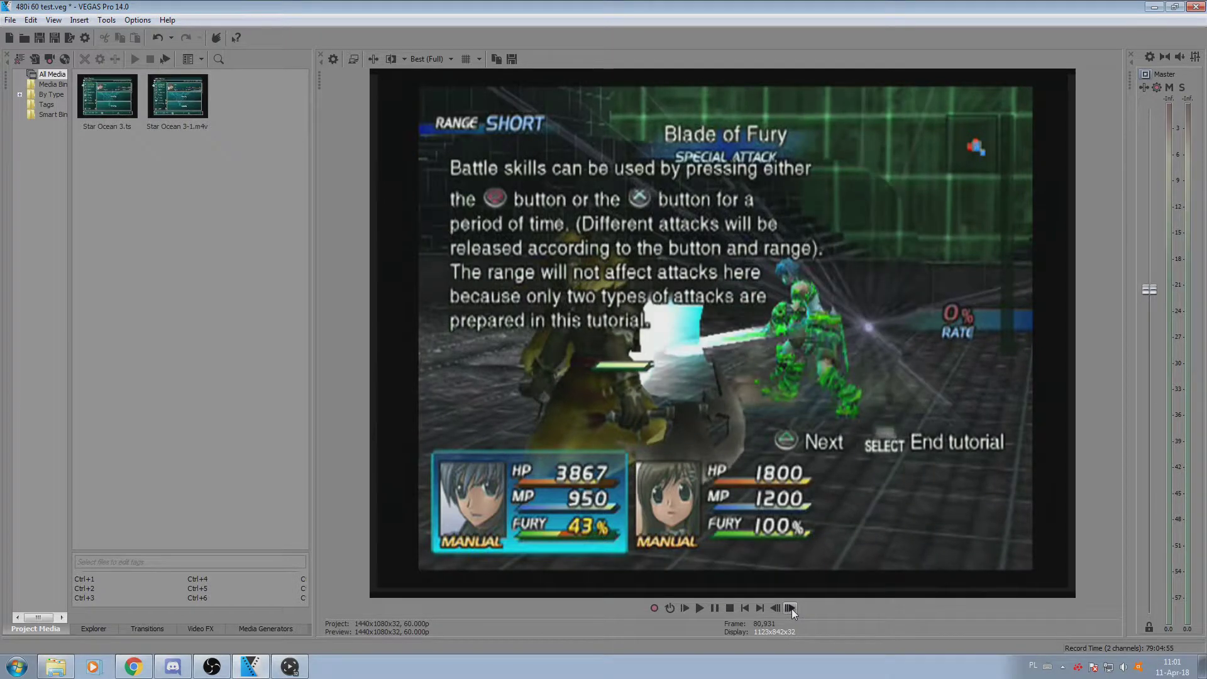
{"action": "left_click", "coordinate": [791, 608]}
{"action": "left_click", "coordinate": [791, 609]}
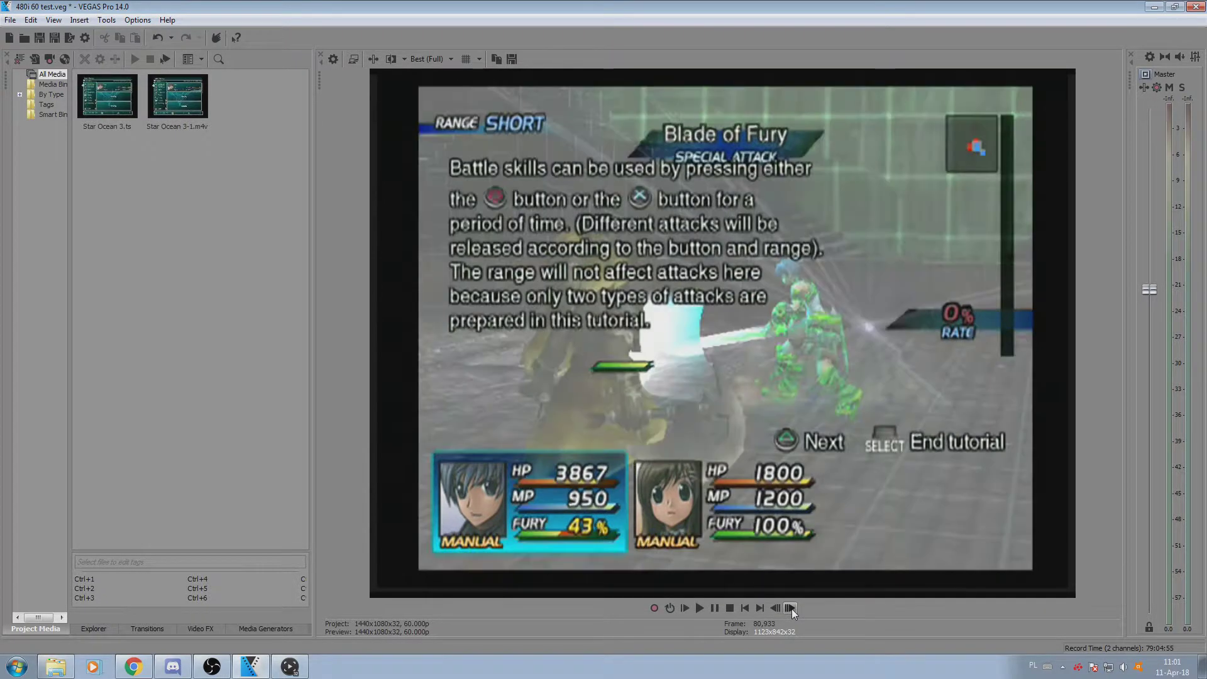
{"action": "left_click", "coordinate": [791, 609]}
{"action": "left_click", "coordinate": [791, 609]}
{"action": "left_click", "coordinate": [791, 609]}
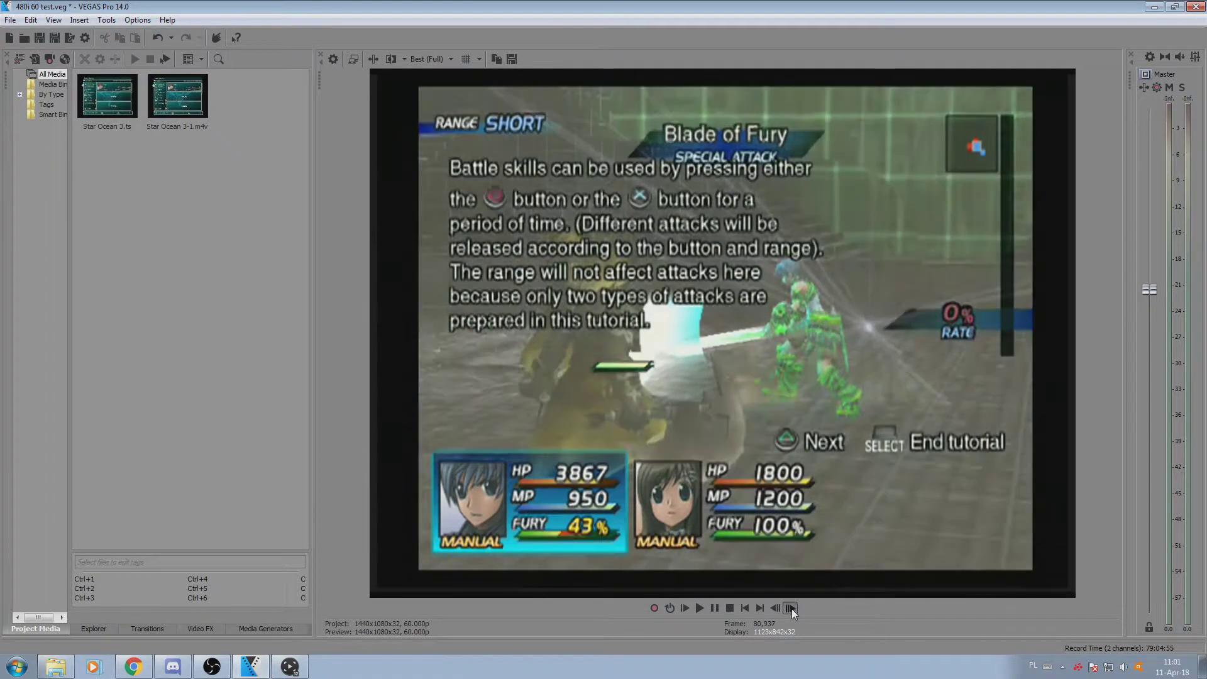
{"action": "left_click", "coordinate": [791, 609]}
{"action": "left_click", "coordinate": [791, 609]}
{"action": "left_click", "coordinate": [791, 608]}
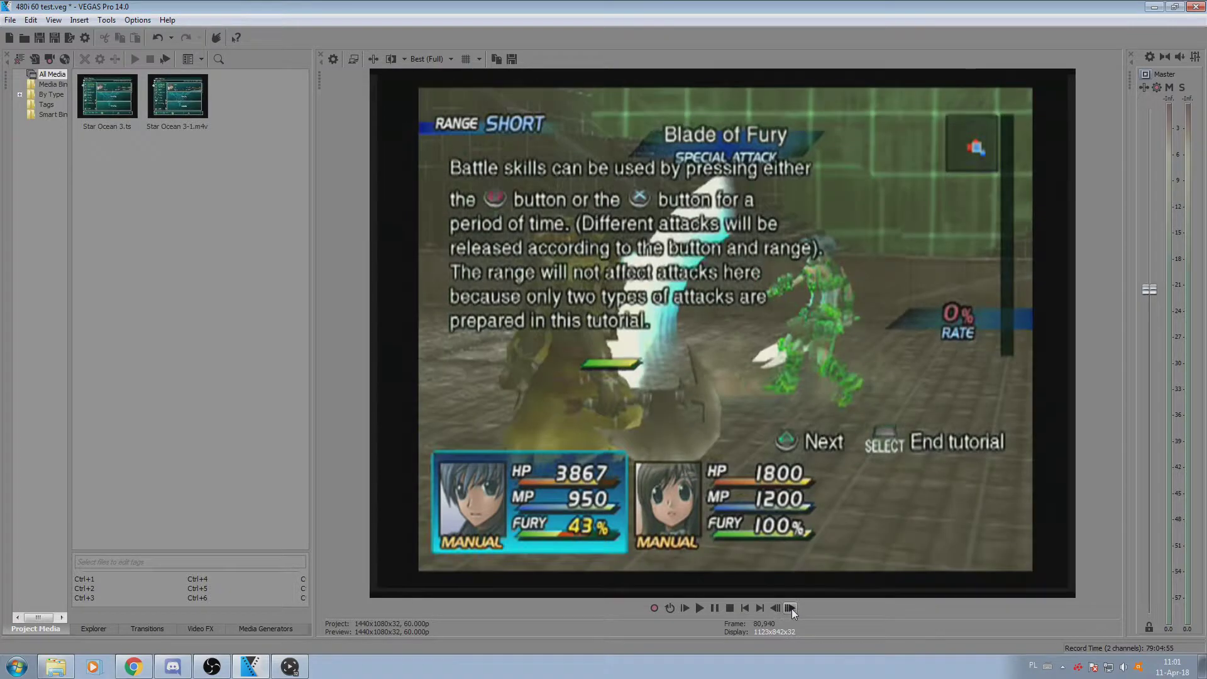
{"action": "left_click", "coordinate": [791, 608]}
{"action": "left_click", "coordinate": [791, 608]}
{"action": "left_click", "coordinate": [790, 609]}
{"action": "left_click", "coordinate": [791, 609]}
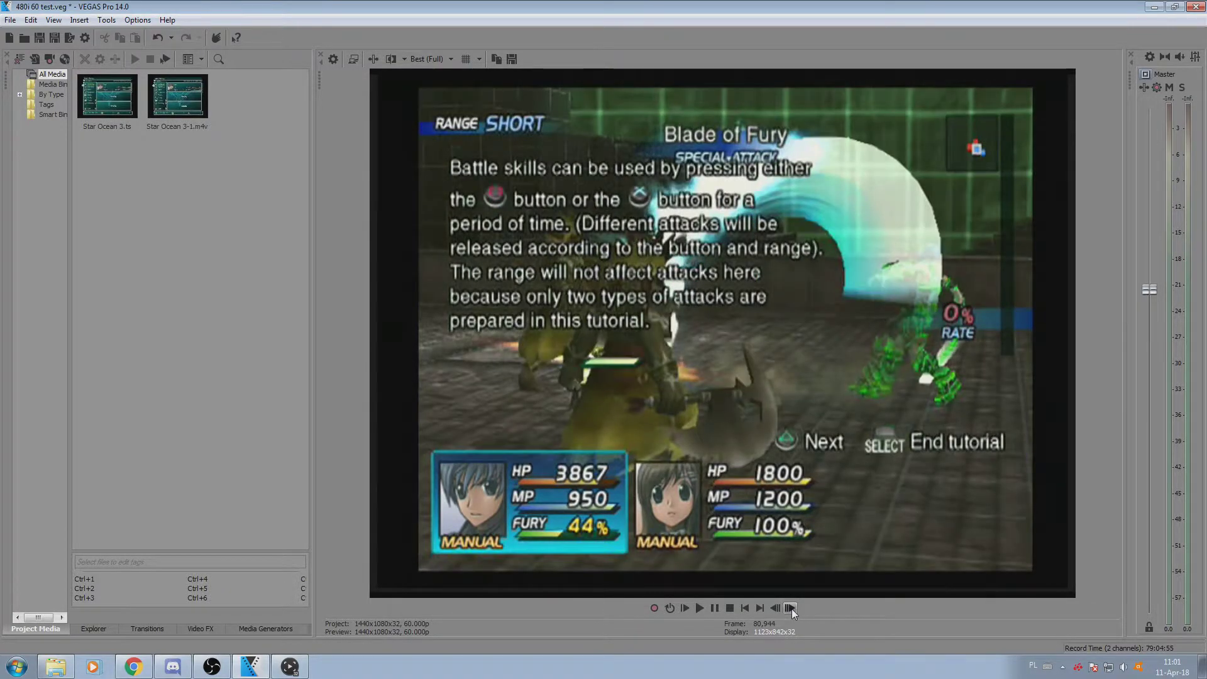
{"action": "left_click", "coordinate": [791, 608]}
{"action": "left_click", "coordinate": [790, 609]}
{"action": "left_click", "coordinate": [791, 609]}
{"action": "left_click", "coordinate": [790, 609]}
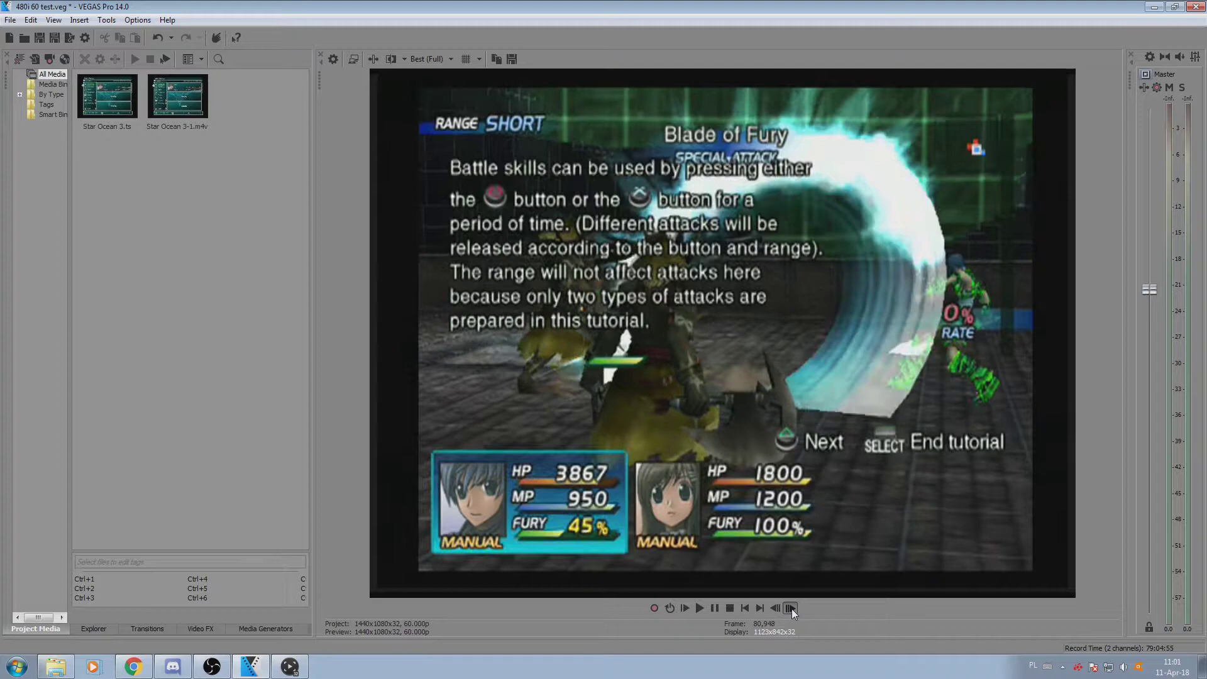
{"action": "left_click", "coordinate": [791, 608]}
{"action": "left_click", "coordinate": [791, 608]}
{"action": "left_click", "coordinate": [791, 608]}
{"action": "left_click", "coordinate": [791, 608]}
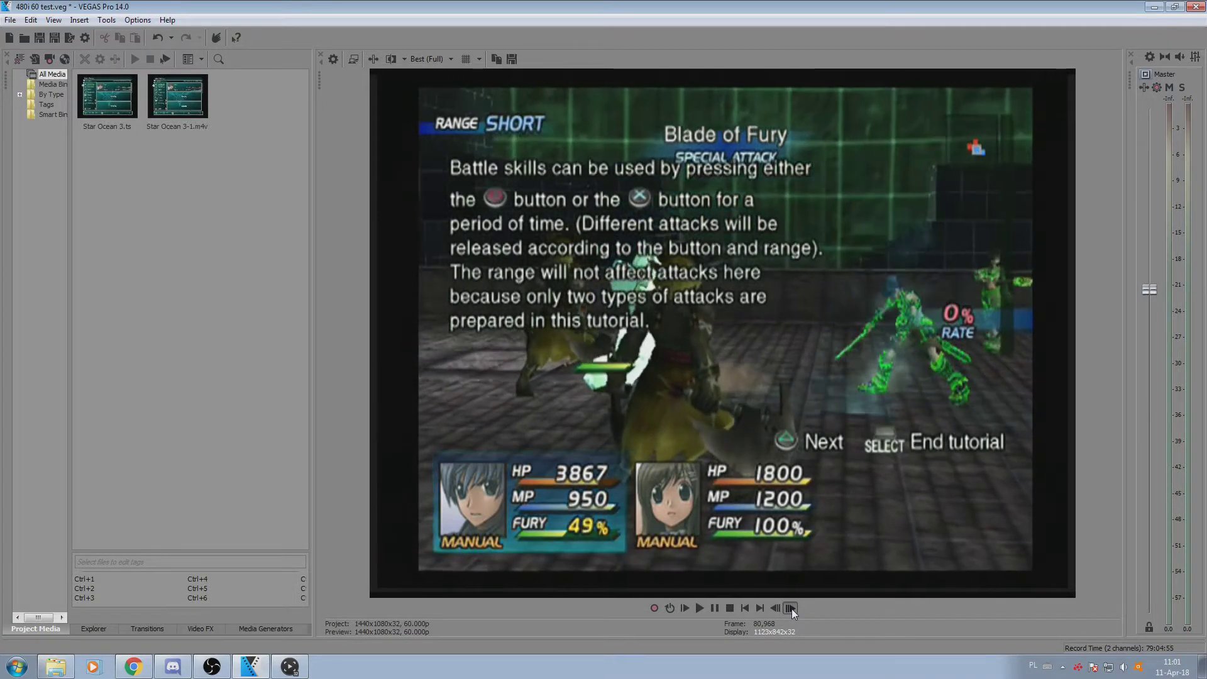
{"action": "left_click", "coordinate": [791, 609]}
{"action": "left_click", "coordinate": [791, 608]}
{"action": "left_click", "coordinate": [790, 608]}
{"action": "left_click", "coordinate": [791, 608]}
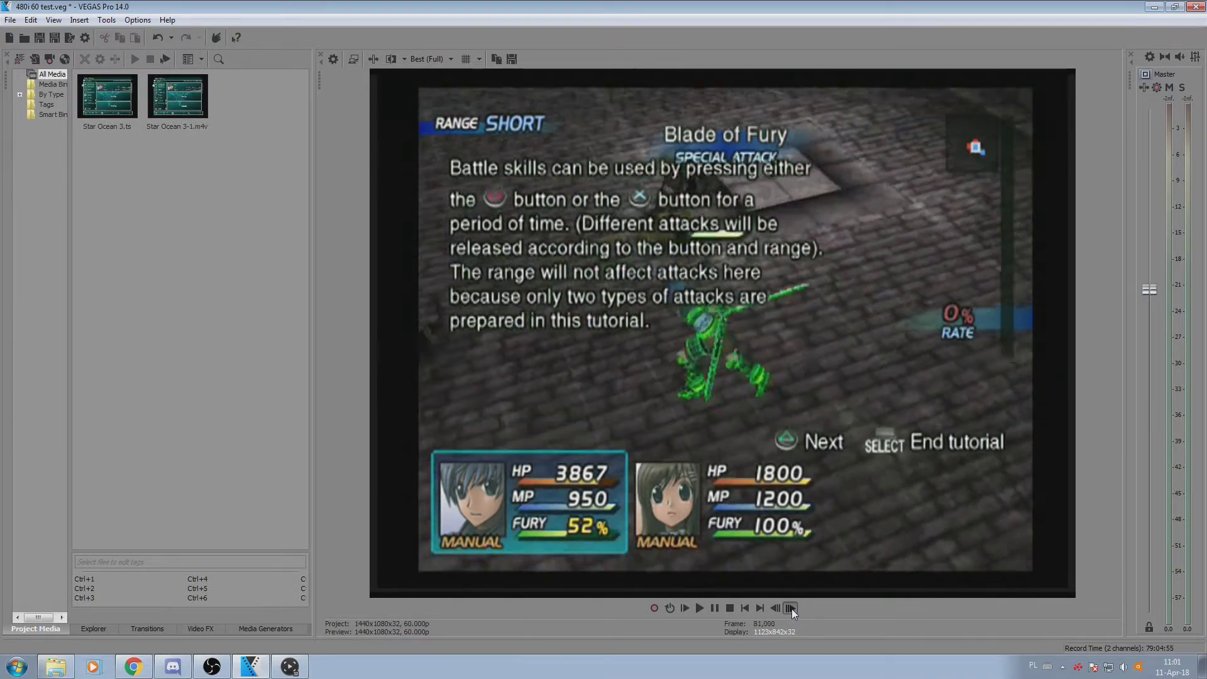
{"action": "left_click", "coordinate": [790, 609]}
{"action": "left_click", "coordinate": [791, 608]}
{"action": "left_click", "coordinate": [791, 609]}
{"action": "left_click", "coordinate": [790, 608]}
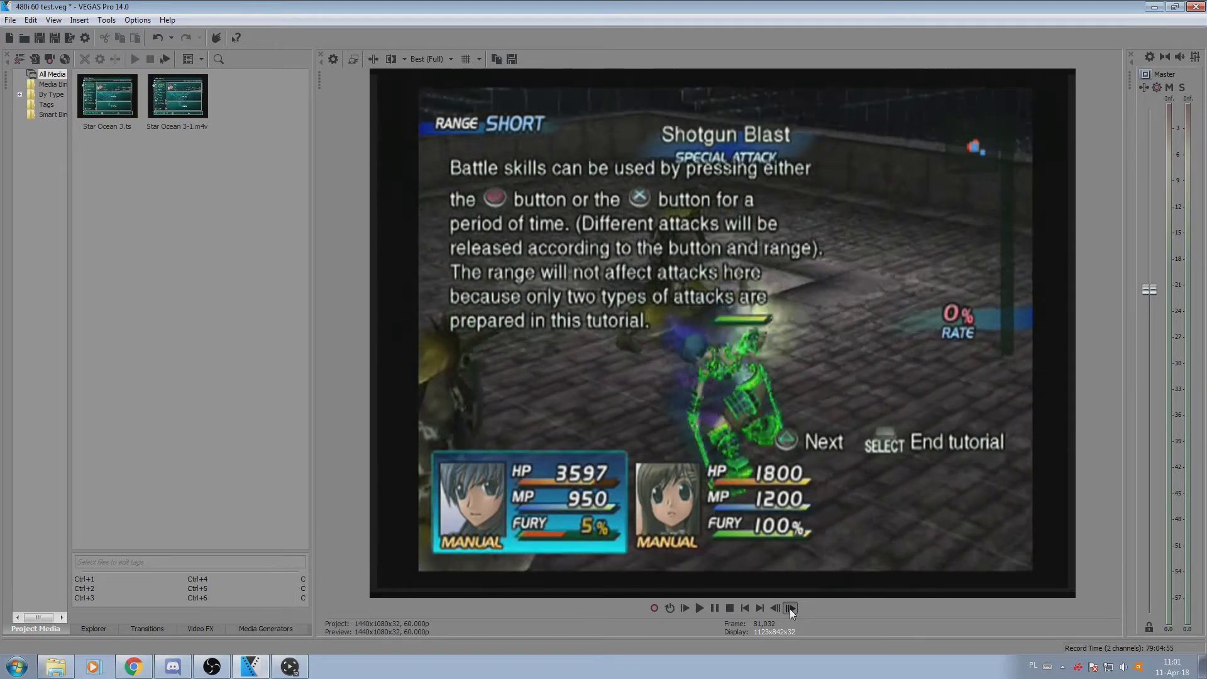
{"action": "left_click", "coordinate": [790, 608]}
{"action": "left_click", "coordinate": [790, 608]}
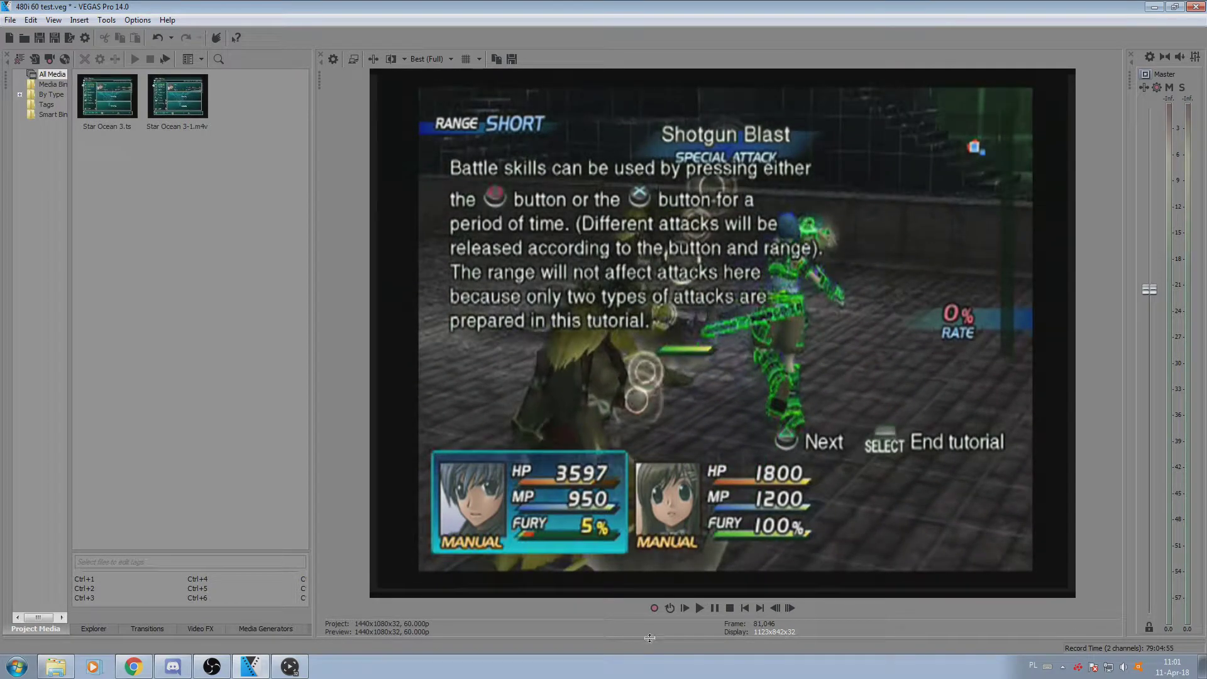
{"action": "left_click_drag", "start_coordinate": [649, 638], "coordinate": [633, 343]}
Place the playhead at 7:45:25 in the dialogue scene and enlarge the preview
{"action": "left_click", "coordinate": [409, 429]}
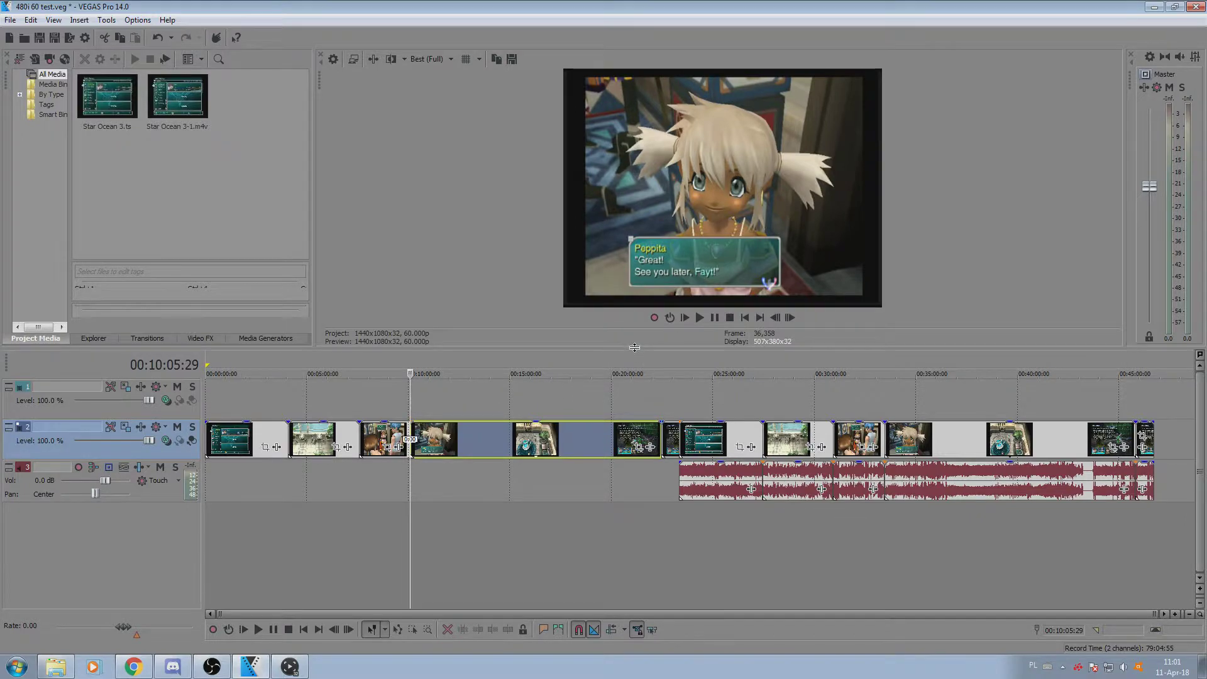
{"action": "left_click_drag", "start_coordinate": [635, 350], "coordinate": [626, 397]}
{"action": "left_click", "coordinate": [358, 491]}
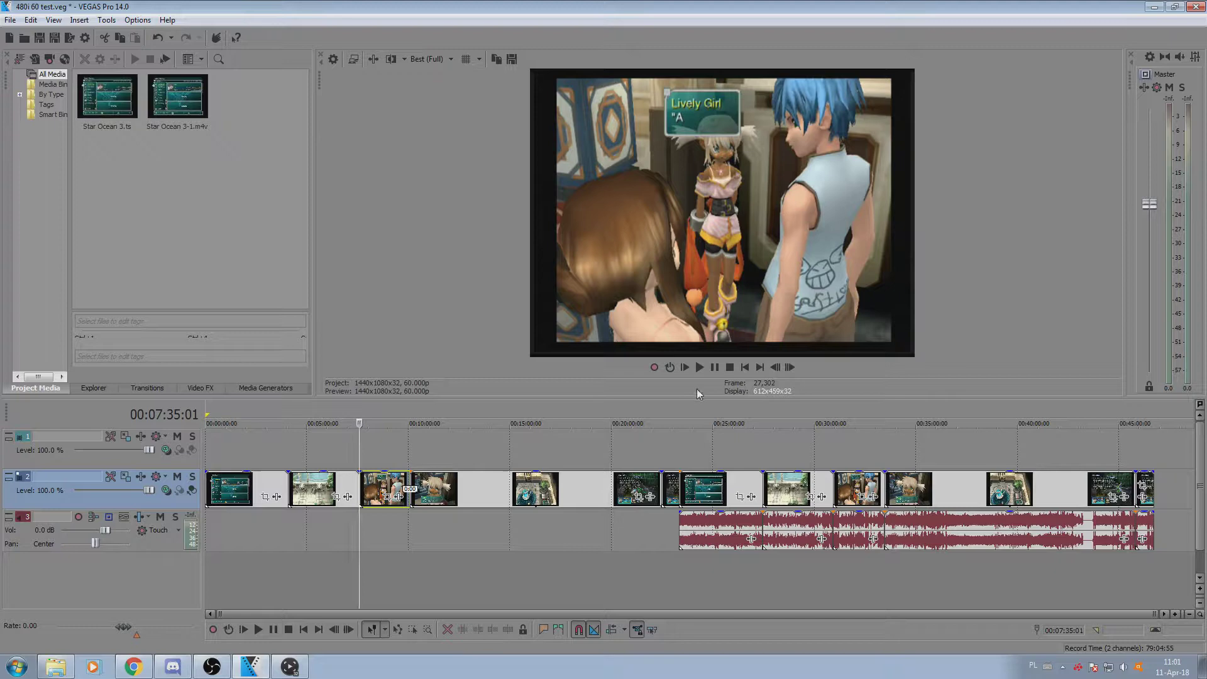
{"action": "scroll", "coordinate": [421, 507], "scroll_direction": "up", "scroll_amount": 3}
{"action": "scroll", "coordinate": [692, 490], "scroll_direction": "up", "scroll_amount": 2}
{"action": "left_click", "coordinate": [707, 424]}
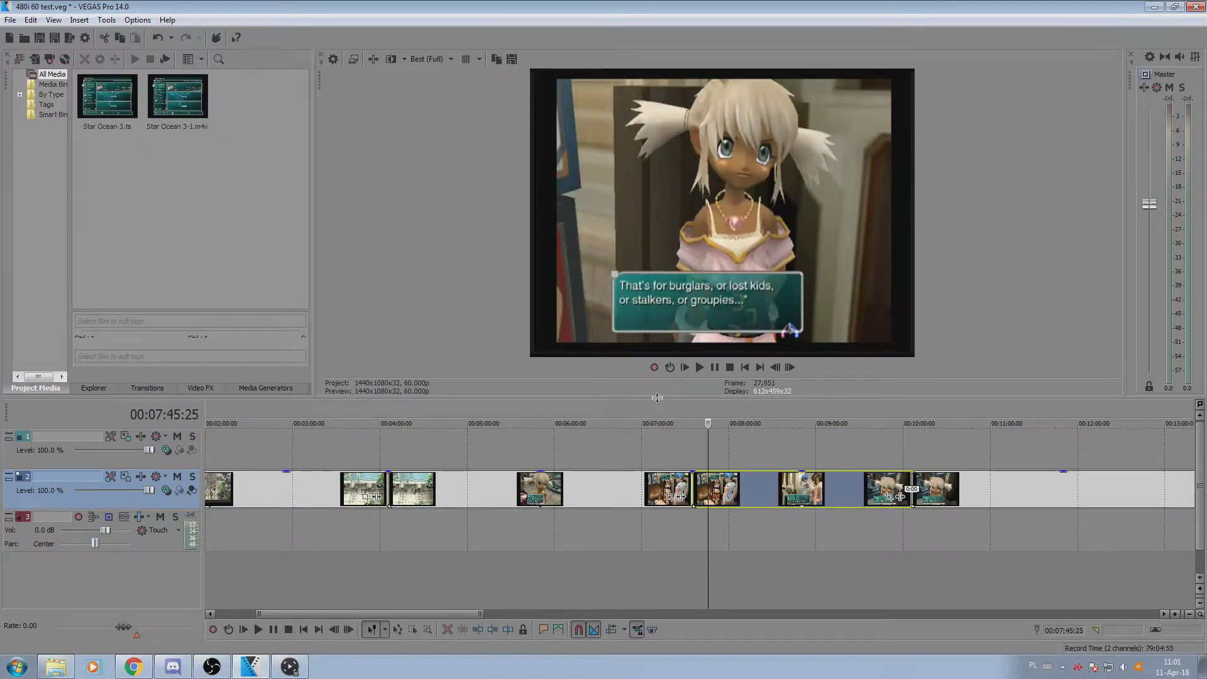
{"action": "left_click_drag", "start_coordinate": [654, 401], "coordinate": [639, 676]}
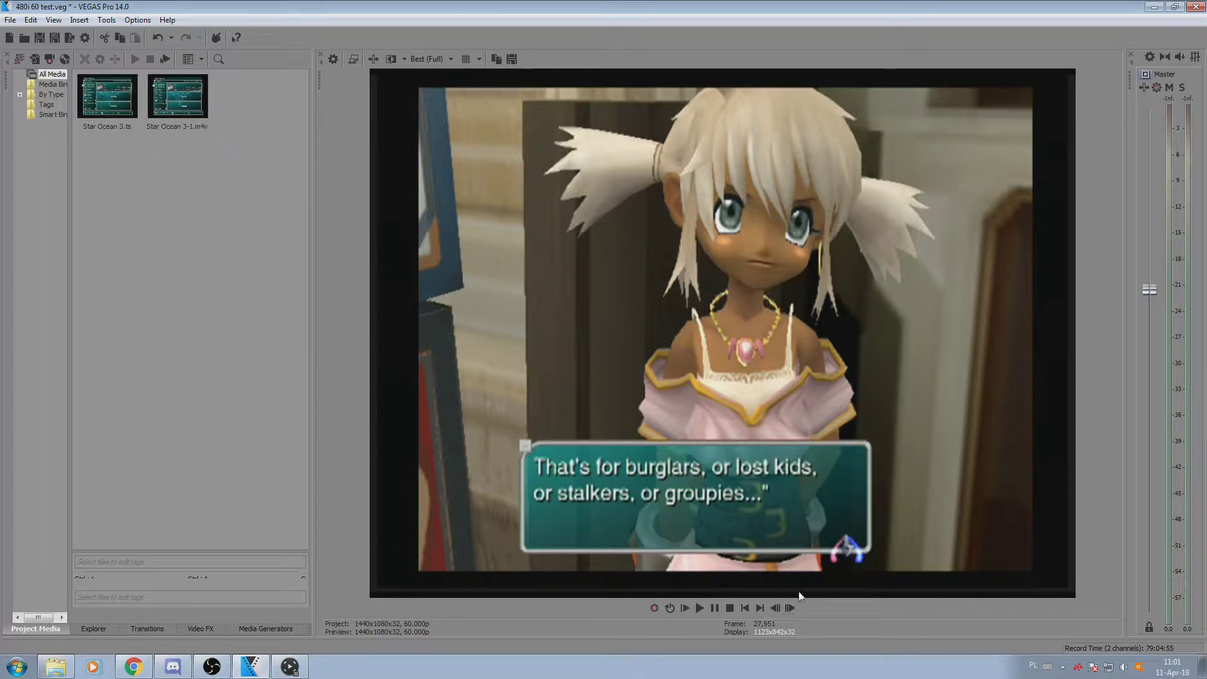
Step from frame 27,952 to 27,972, reaching Peppita's 'That's for burglars, or lost kids...' line
{"action": "left_click", "coordinate": [792, 608]}
{"action": "left_click", "coordinate": [792, 608]}
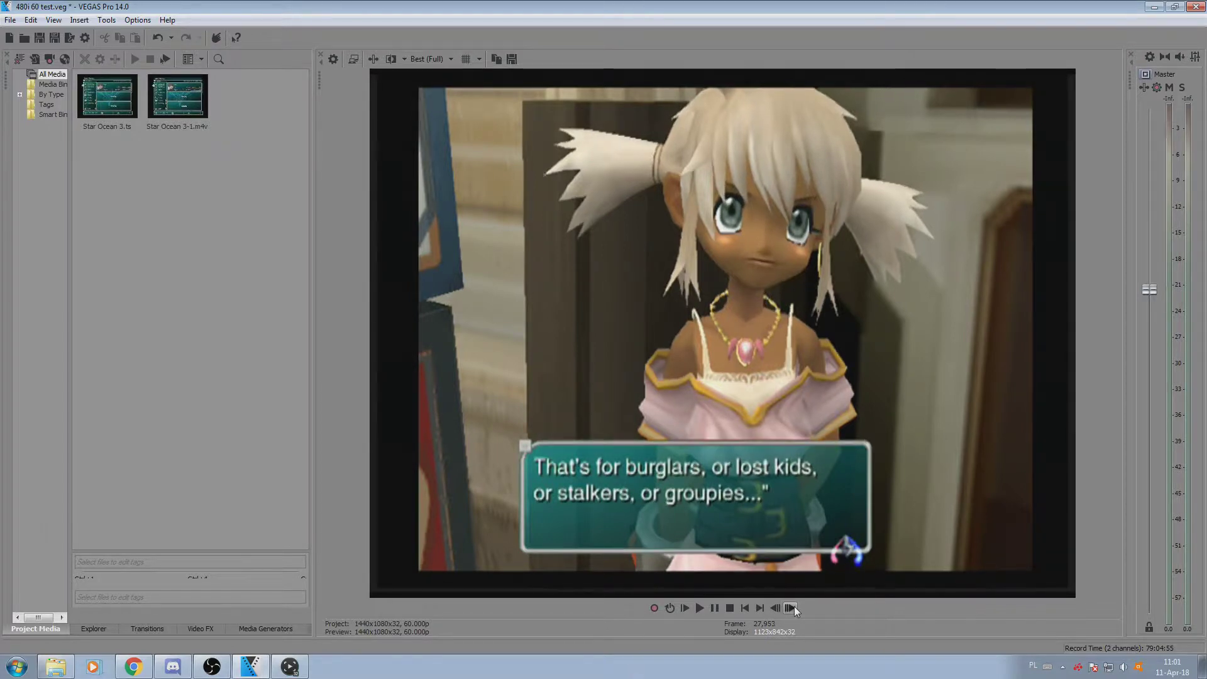
{"action": "left_click", "coordinate": [792, 608]}
{"action": "left_click", "coordinate": [792, 608]}
{"action": "left_click", "coordinate": [792, 608]}
{"action": "left_click", "coordinate": [792, 608]}
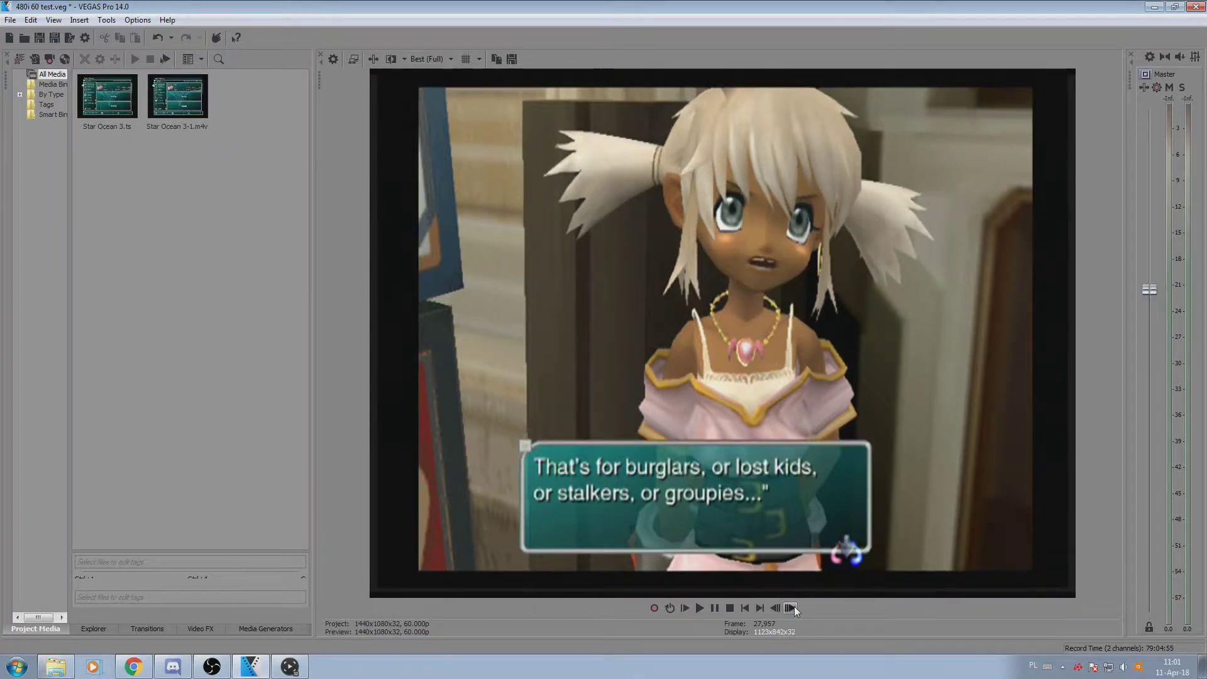
{"action": "left_click", "coordinate": [792, 608]}
{"action": "left_click", "coordinate": [792, 608]}
{"action": "left_click", "coordinate": [792, 607]}
{"action": "left_click", "coordinate": [792, 607]}
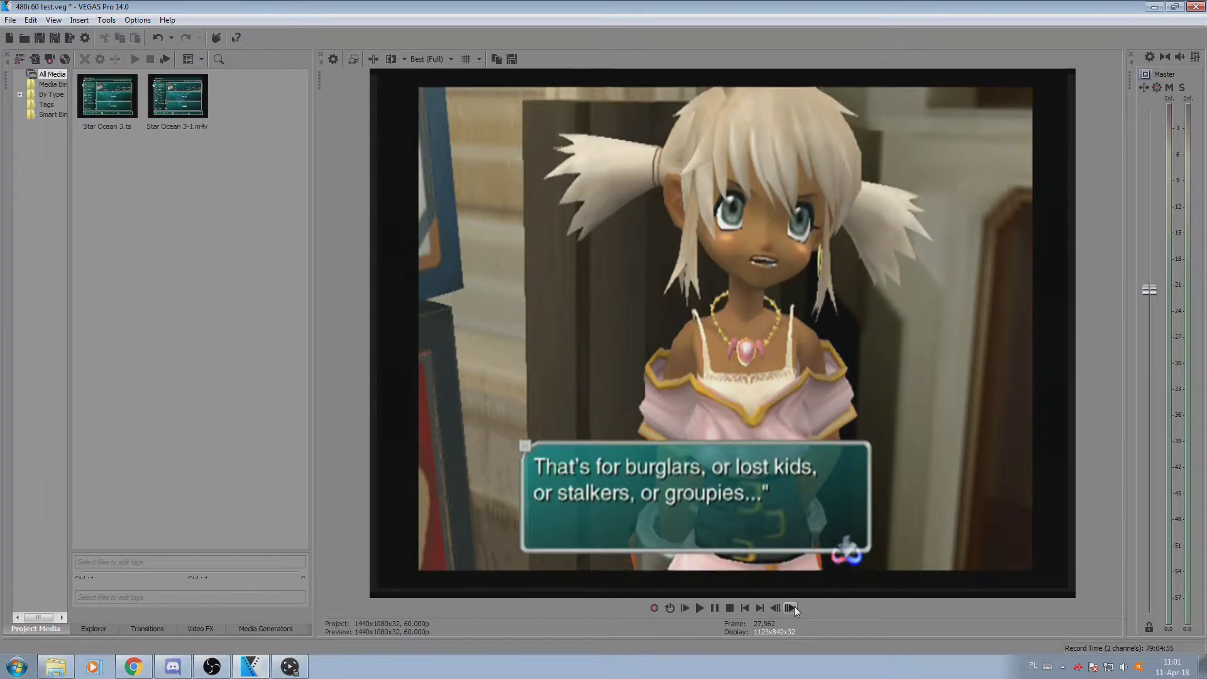
{"action": "left_click", "coordinate": [792, 607]}
{"action": "left_click", "coordinate": [792, 606]}
{"action": "left_click", "coordinate": [791, 607]}
{"action": "left_click", "coordinate": [791, 607]}
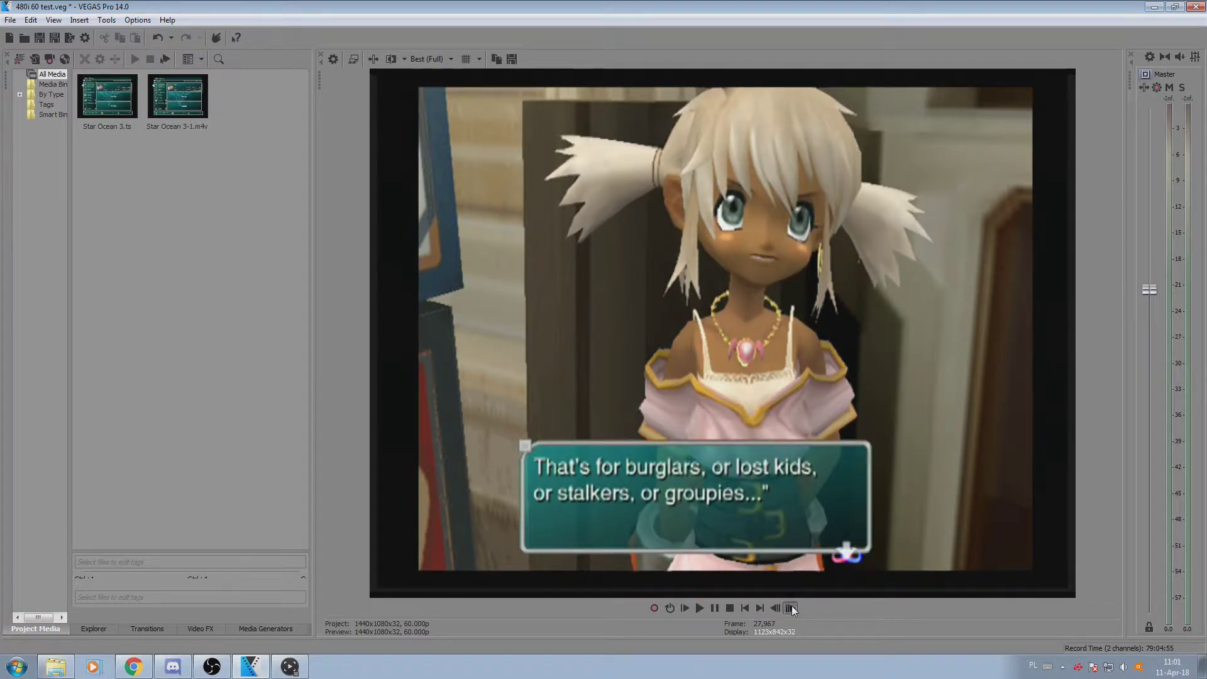
{"action": "left_click", "coordinate": [790, 606]}
{"action": "left_click", "coordinate": [791, 607]}
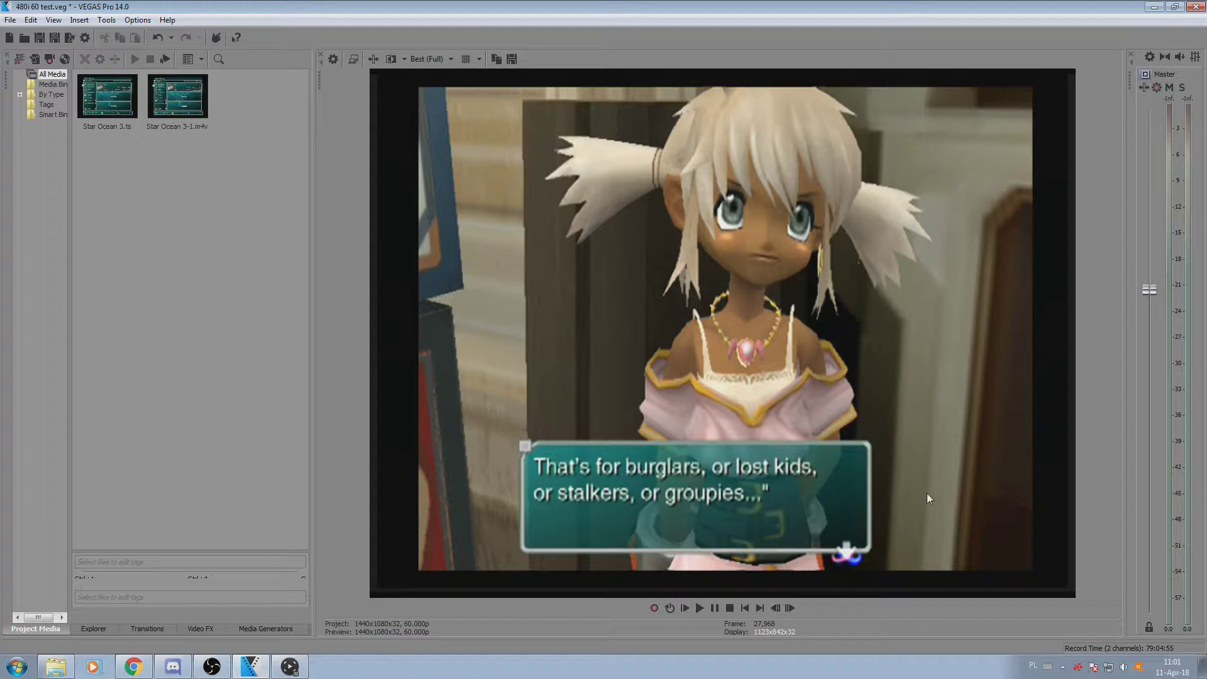
{"action": "left_click", "coordinate": [792, 608]}
{"action": "left_click", "coordinate": [792, 609]}
{"action": "left_click", "coordinate": [793, 609]}
{"action": "left_click", "coordinate": [792, 609]}
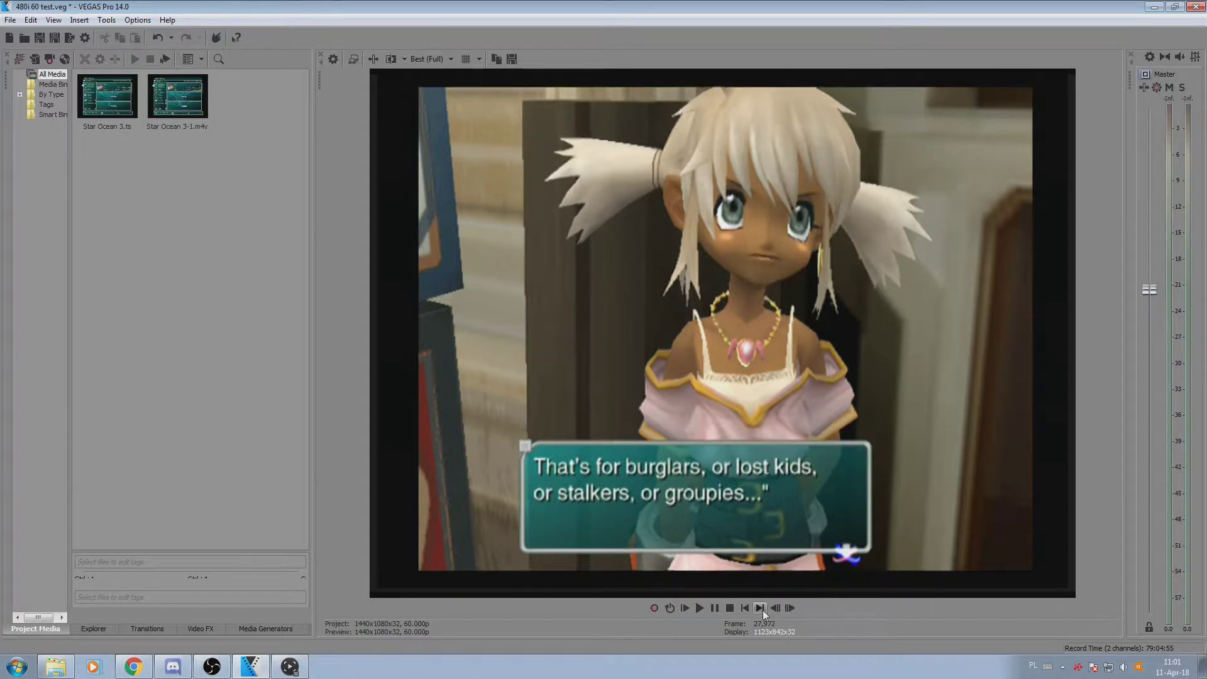
Change the project deinterlace method from Smart adaptive to None, then select the track 2 event at 00:12:58:16
{"action": "double_click", "coordinate": [737, 637]}
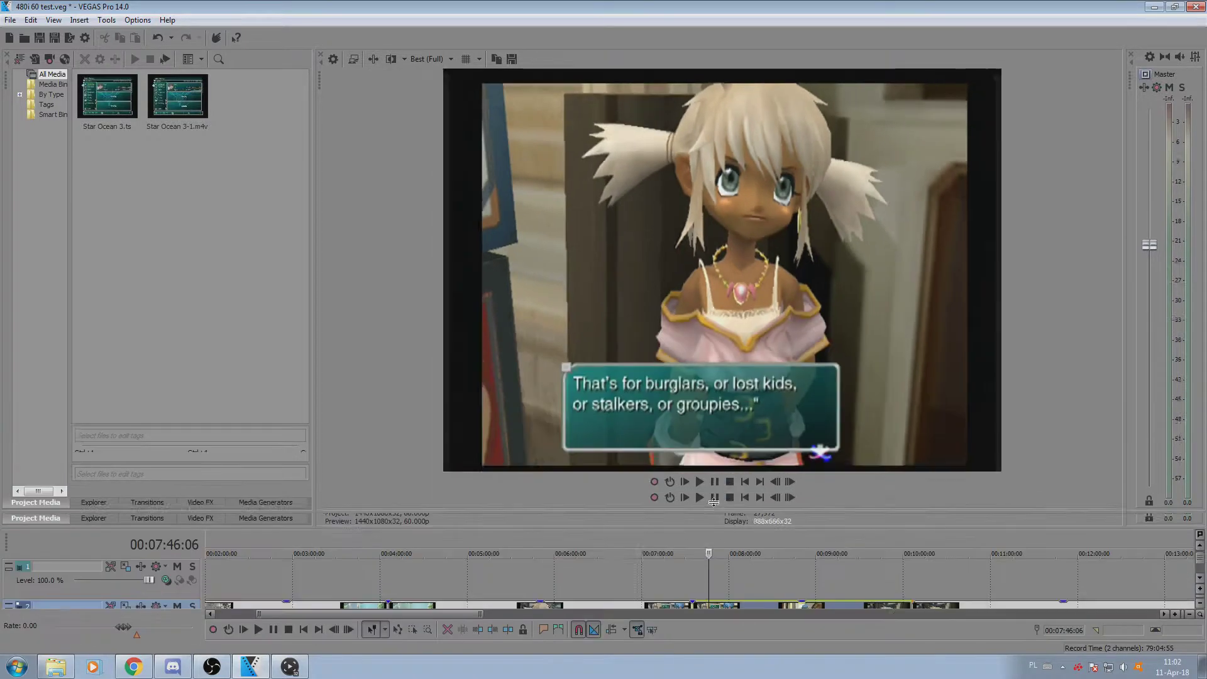
{"action": "left_click", "coordinate": [11, 20]}
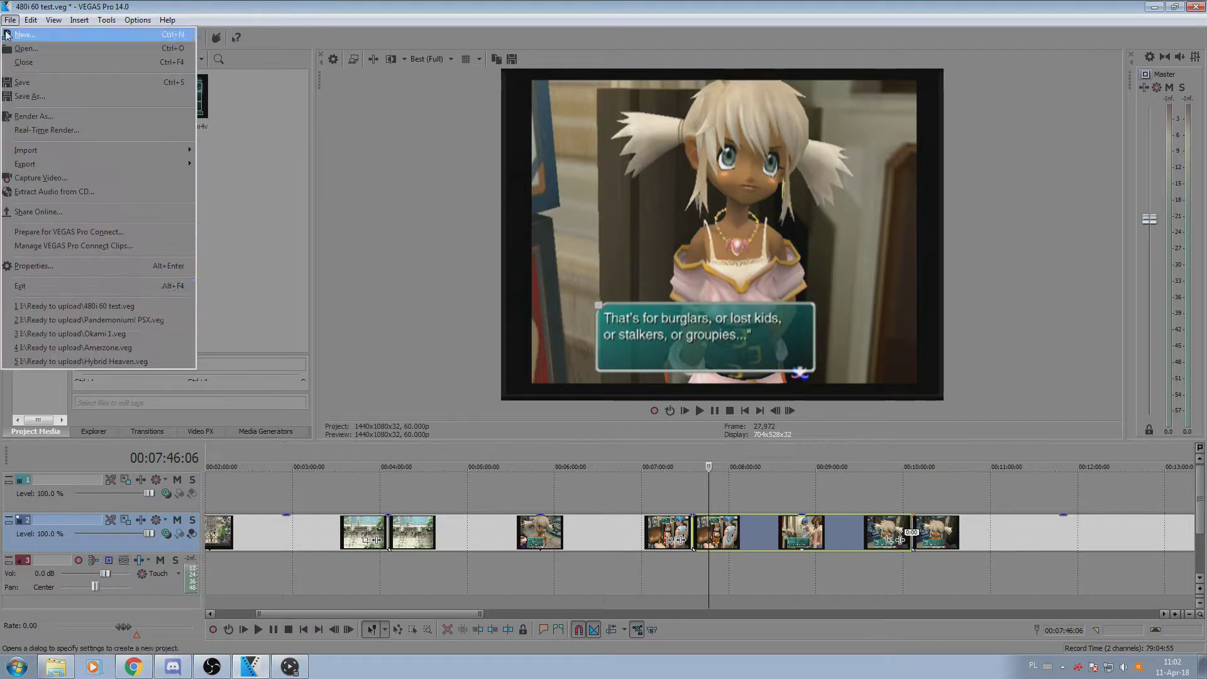
{"action": "left_click", "coordinate": [54, 268]}
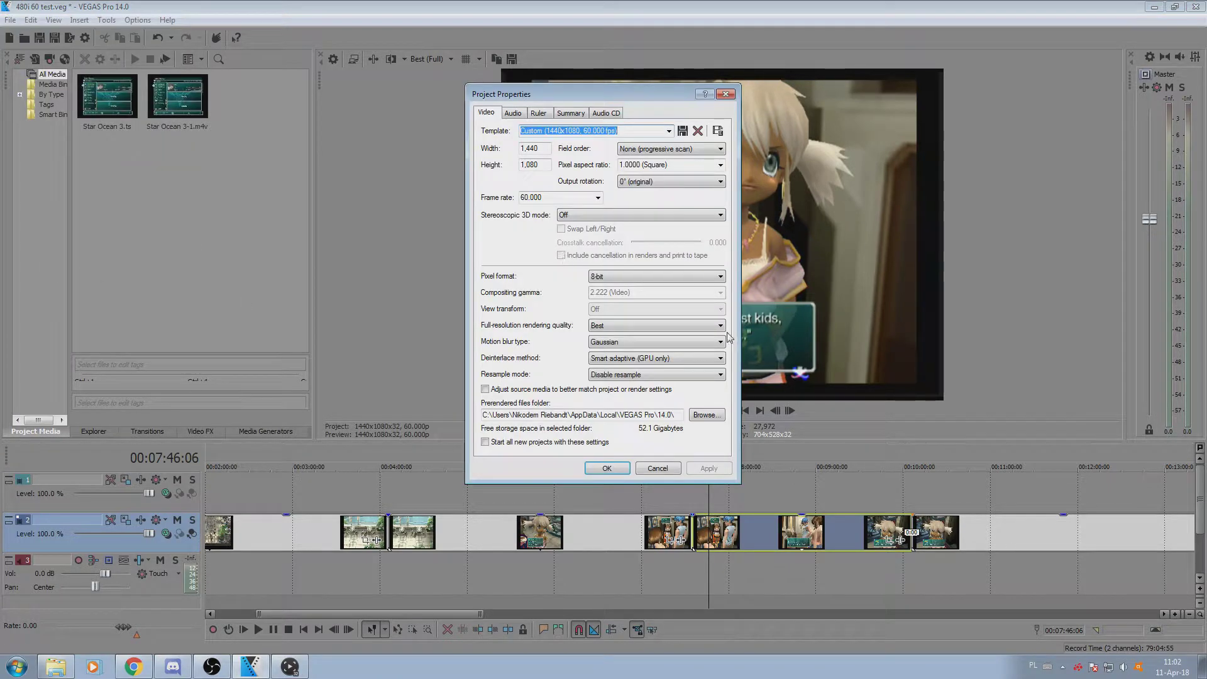
{"action": "left_click", "coordinate": [679, 358]}
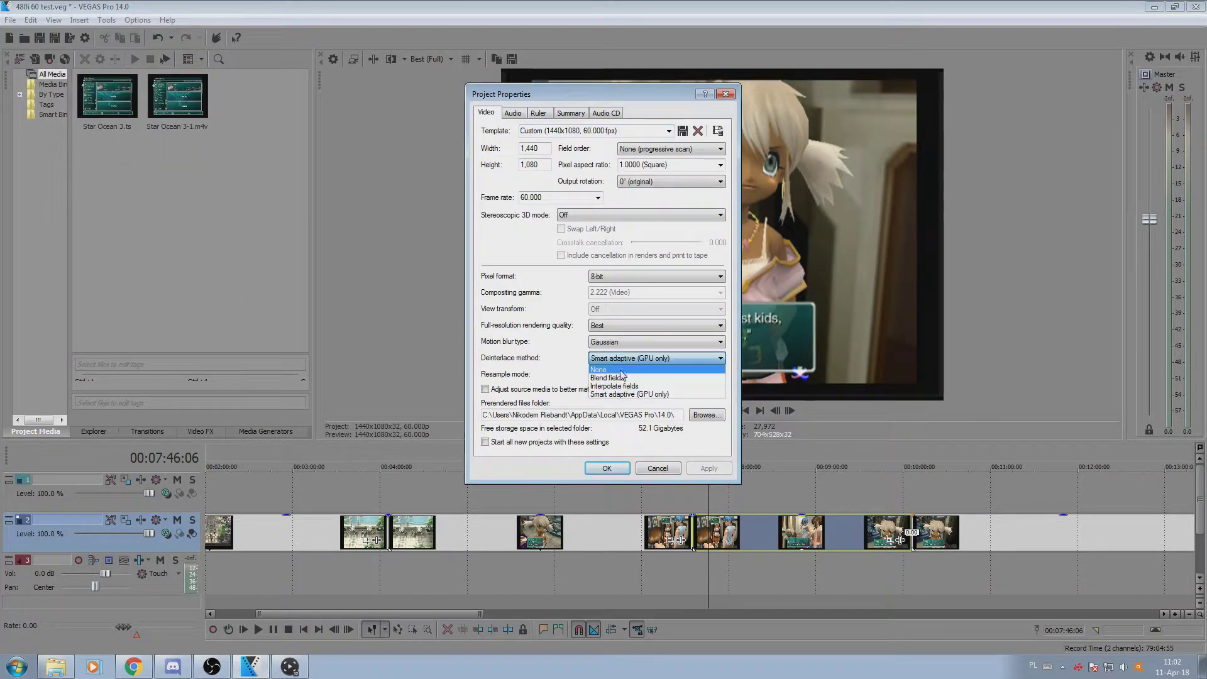
{"action": "left_click", "coordinate": [622, 368]}
{"action": "left_click", "coordinate": [606, 468]}
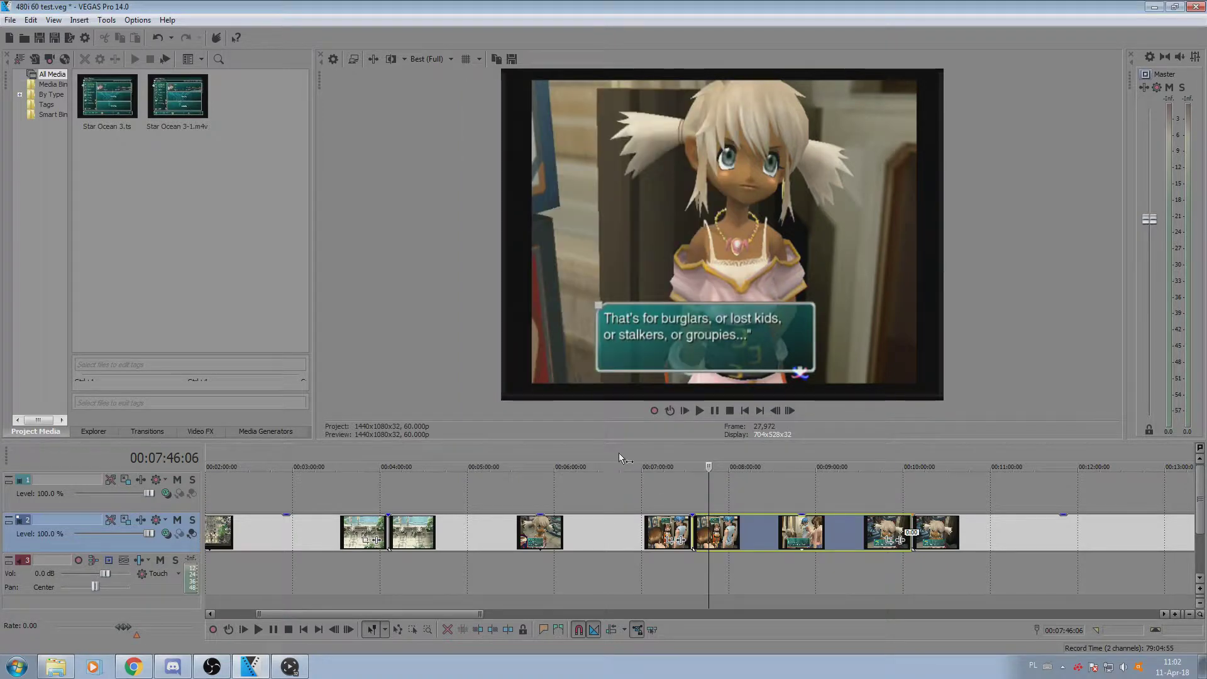
{"action": "scroll", "coordinate": [722, 562], "scroll_direction": "down", "scroll_amount": 6}
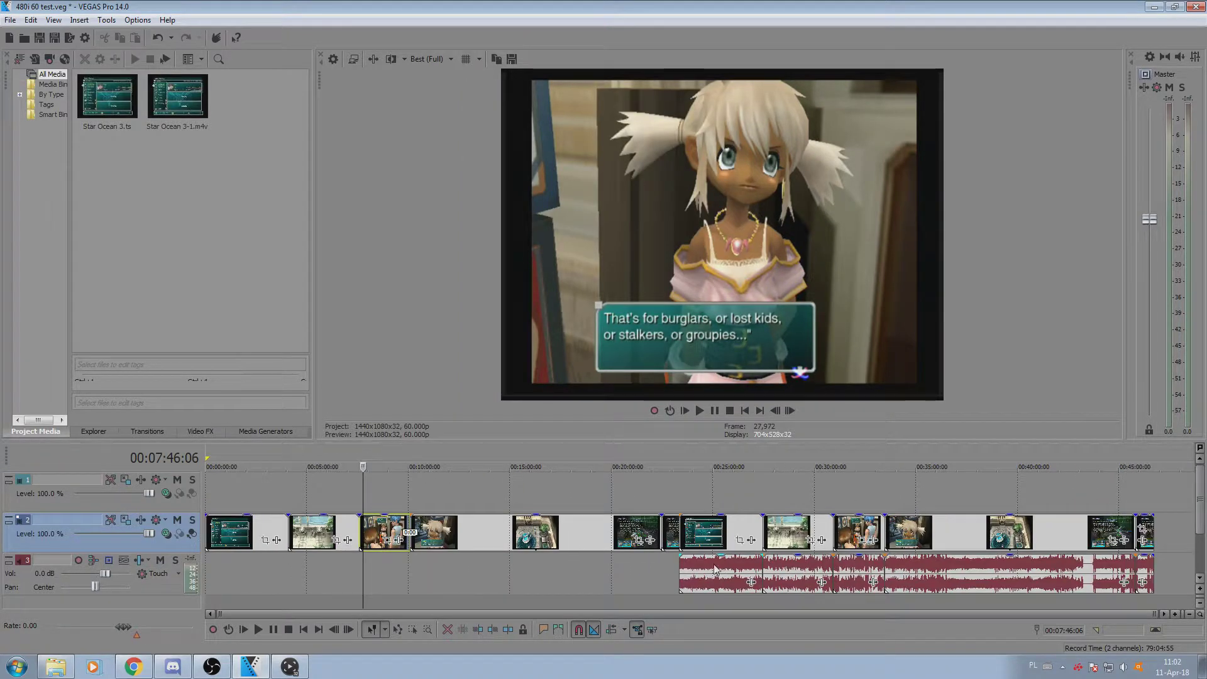
{"action": "double_click", "coordinate": [469, 535]}
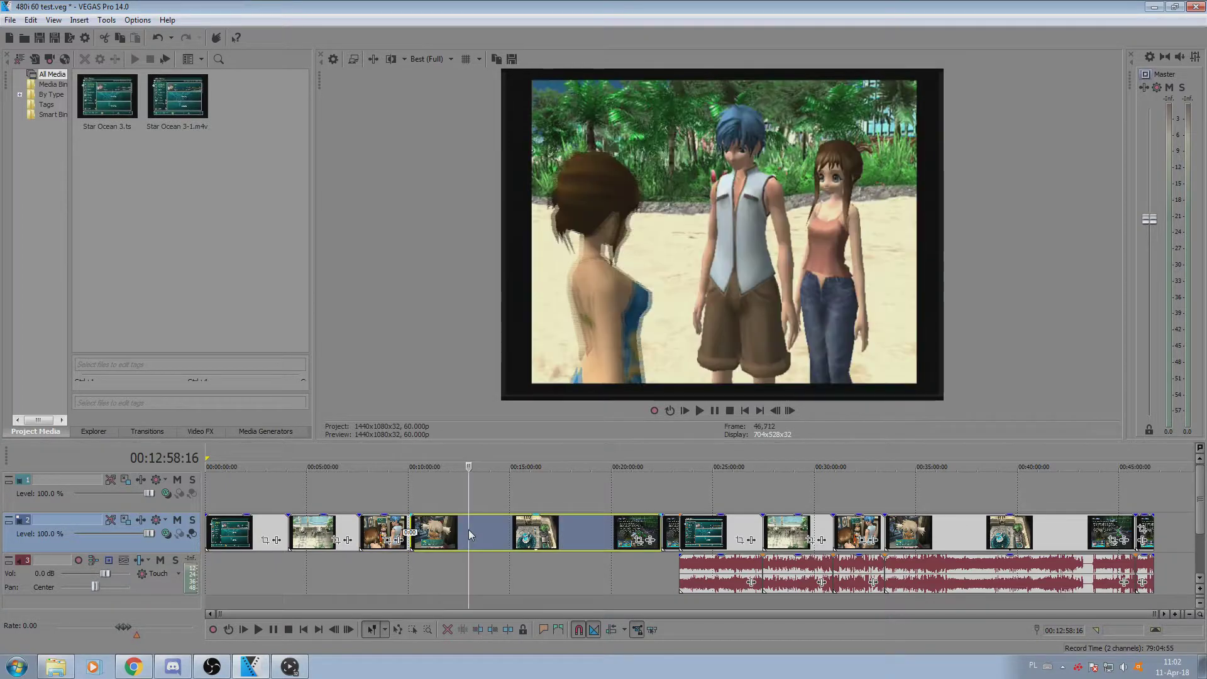
In the event's Media properties, set Field order to None (progressive scan)
{"action": "right_click", "coordinate": [516, 540]}
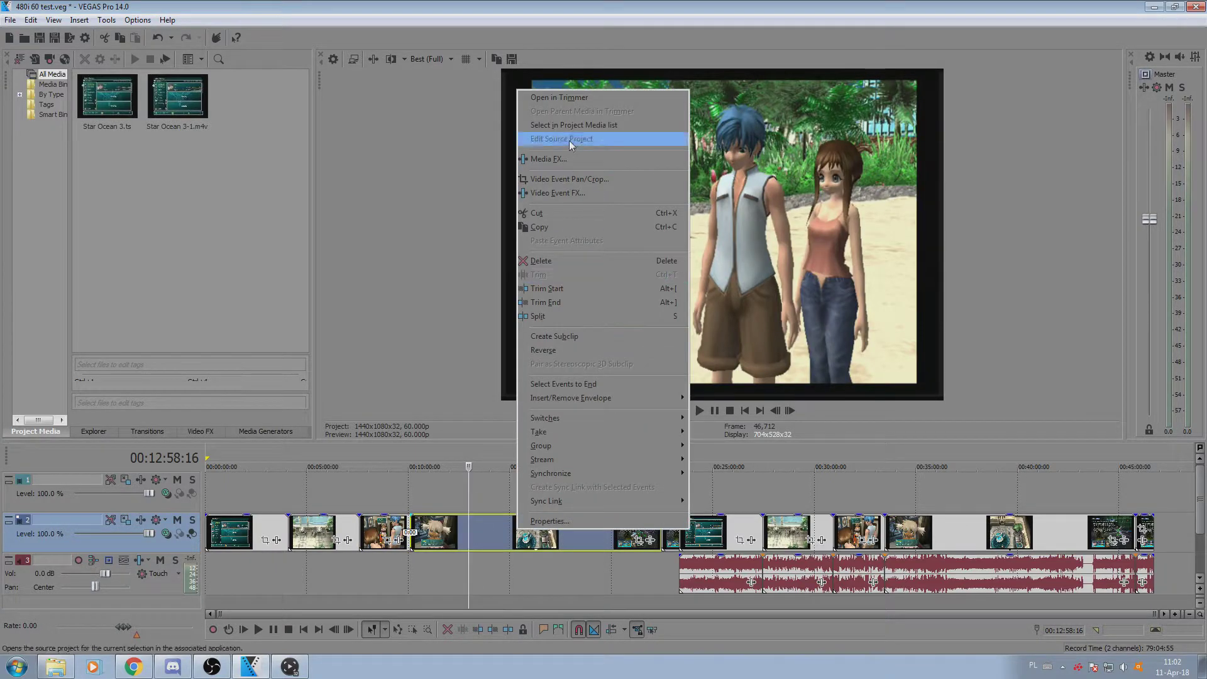
{"action": "left_click", "coordinate": [571, 522]}
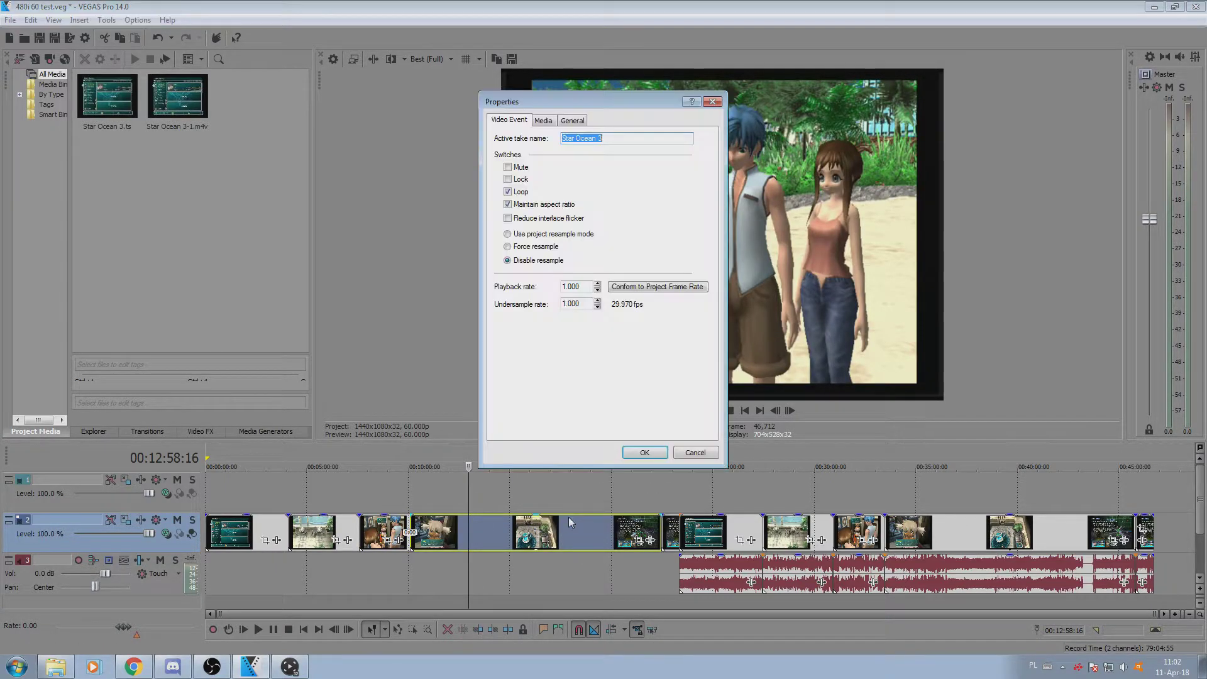
{"action": "left_click", "coordinate": [544, 122]}
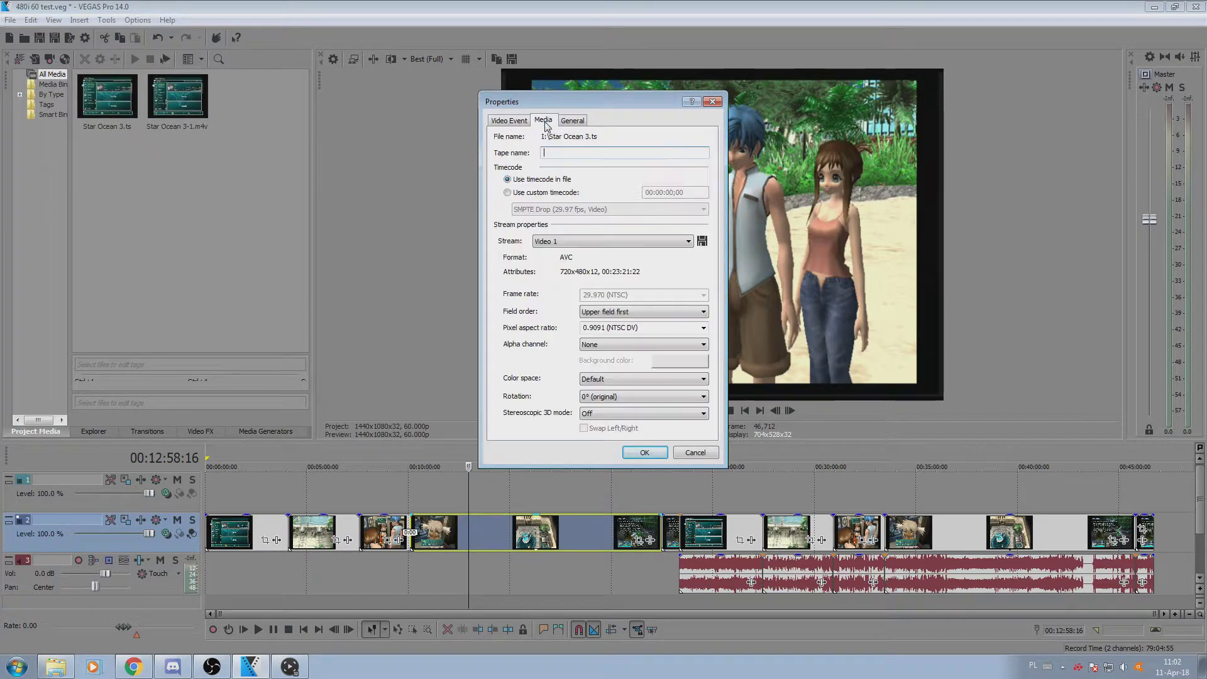
{"action": "left_click", "coordinate": [651, 313]}
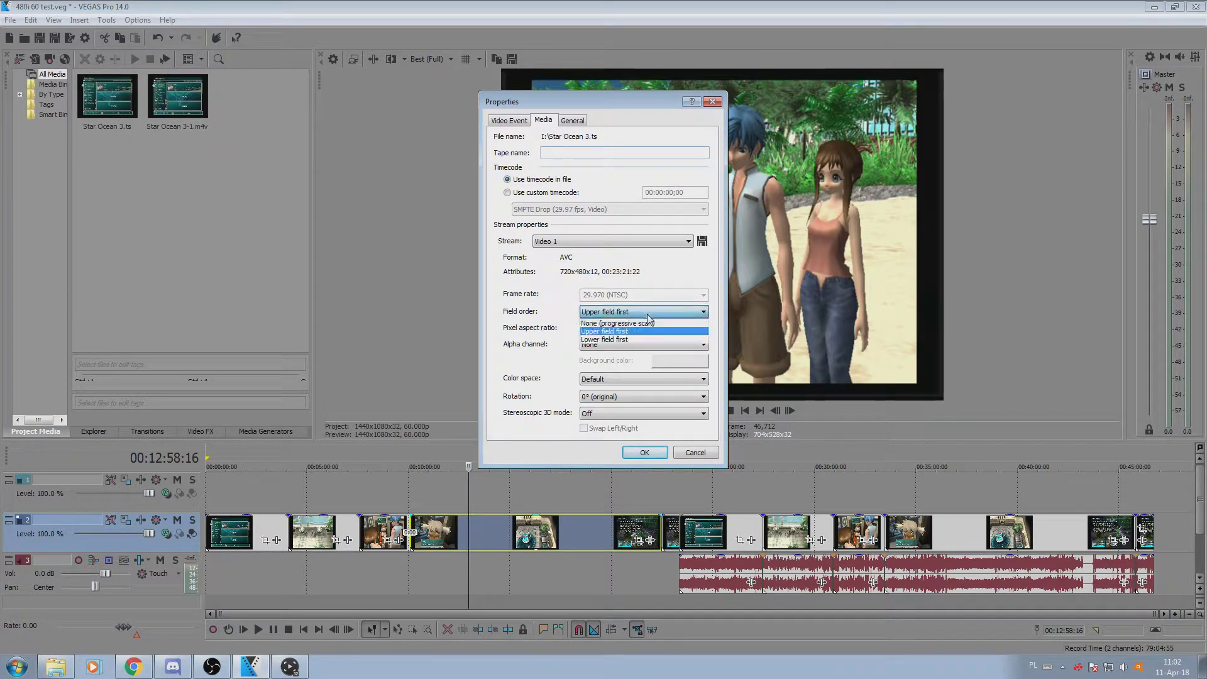
{"action": "left_click", "coordinate": [607, 324]}
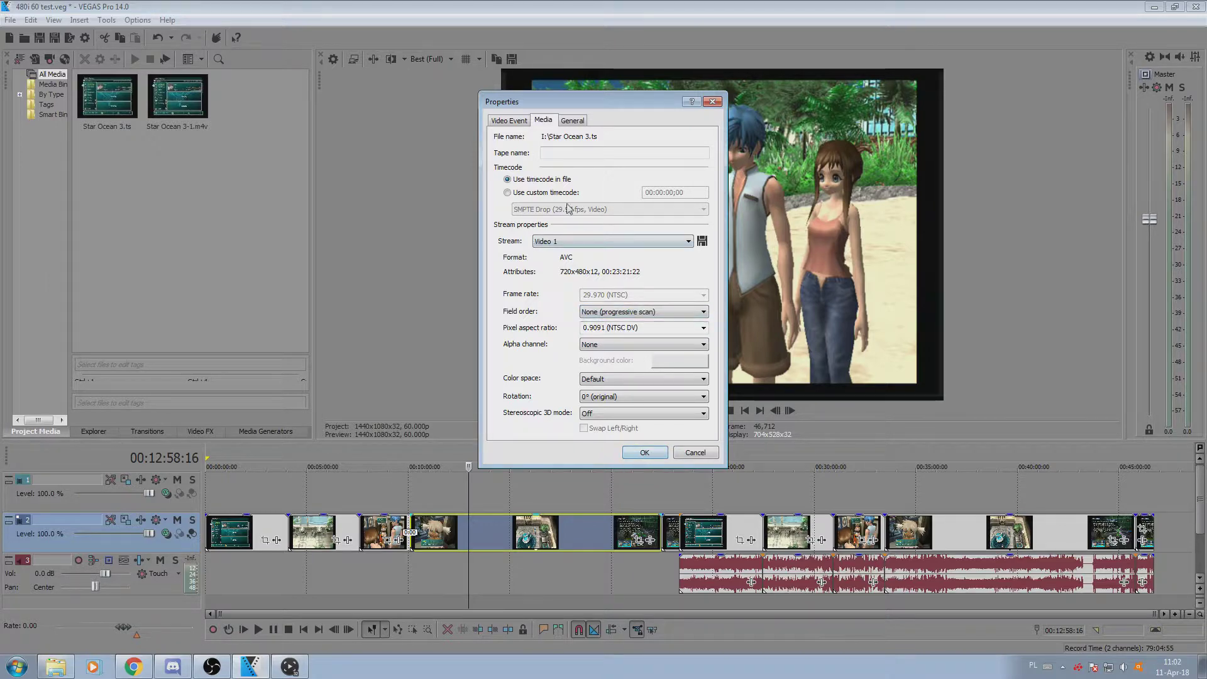
{"action": "left_click", "coordinate": [644, 453]}
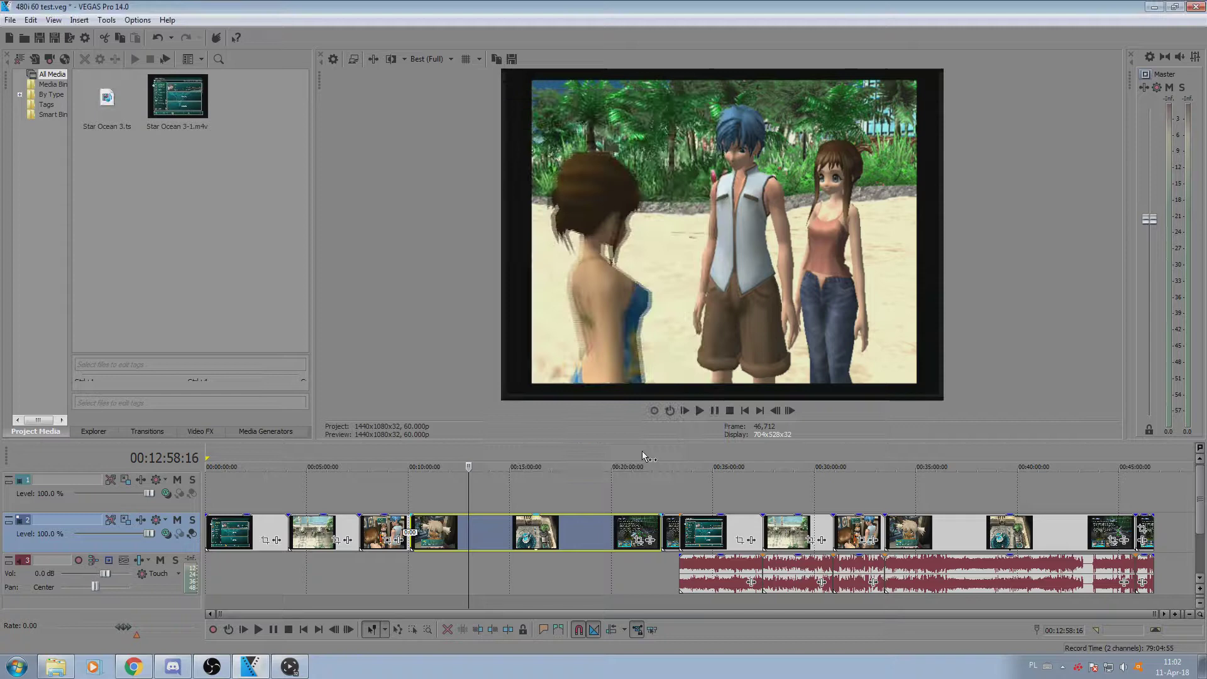
Check the next video event's Media properties and close without changes
{"action": "right_click", "coordinate": [385, 523]}
{"action": "left_click", "coordinate": [415, 515]}
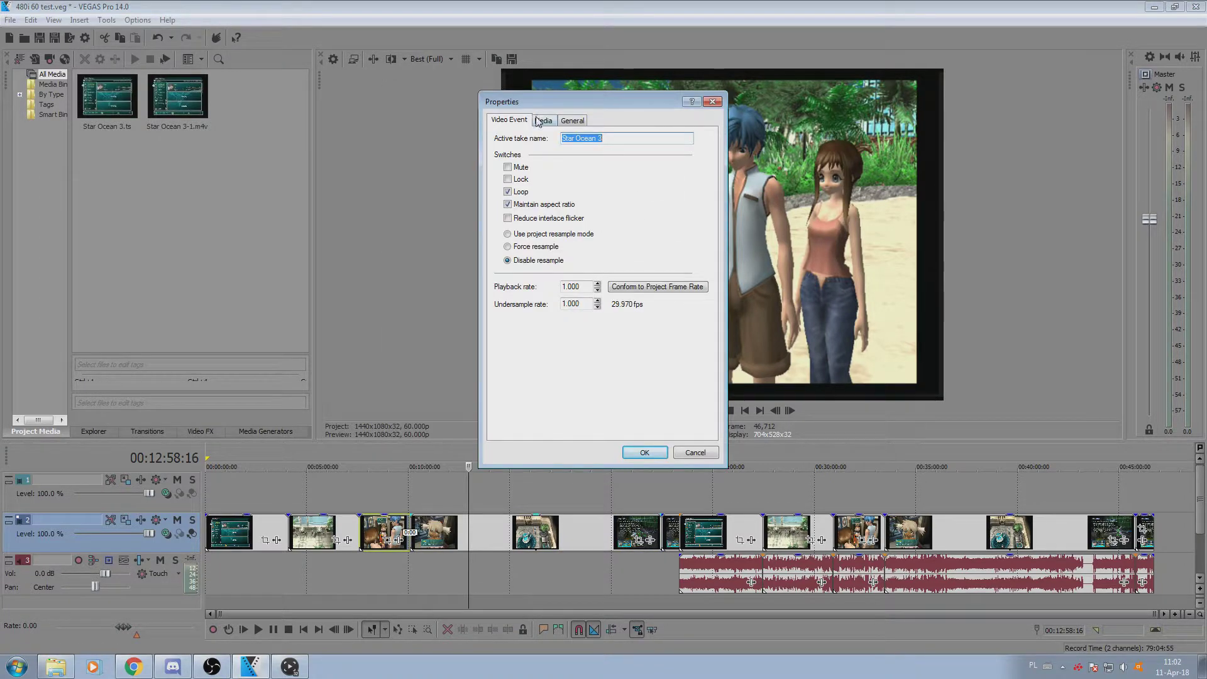
{"action": "left_click", "coordinate": [543, 120]}
{"action": "left_click", "coordinate": [713, 101]}
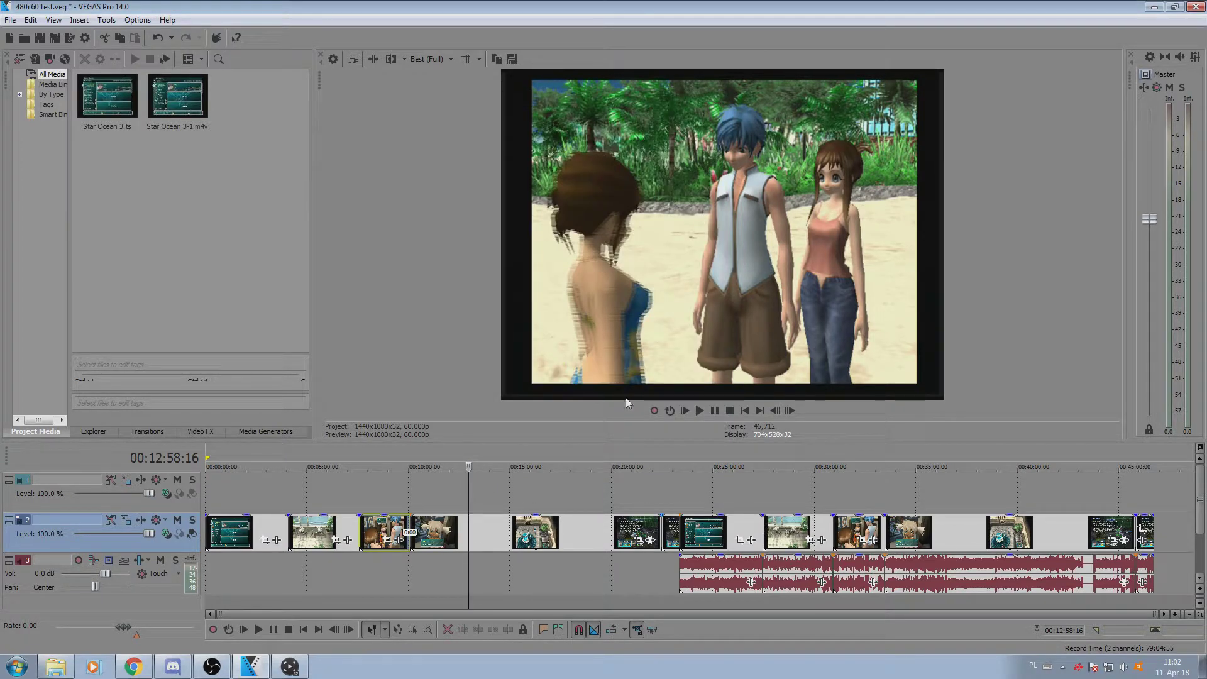
Add the OFX Yadif Deinterlace media FX to Star Ocean 3.ts, keeping Temporal & spatial defaults
{"action": "right_click", "coordinate": [578, 523]}
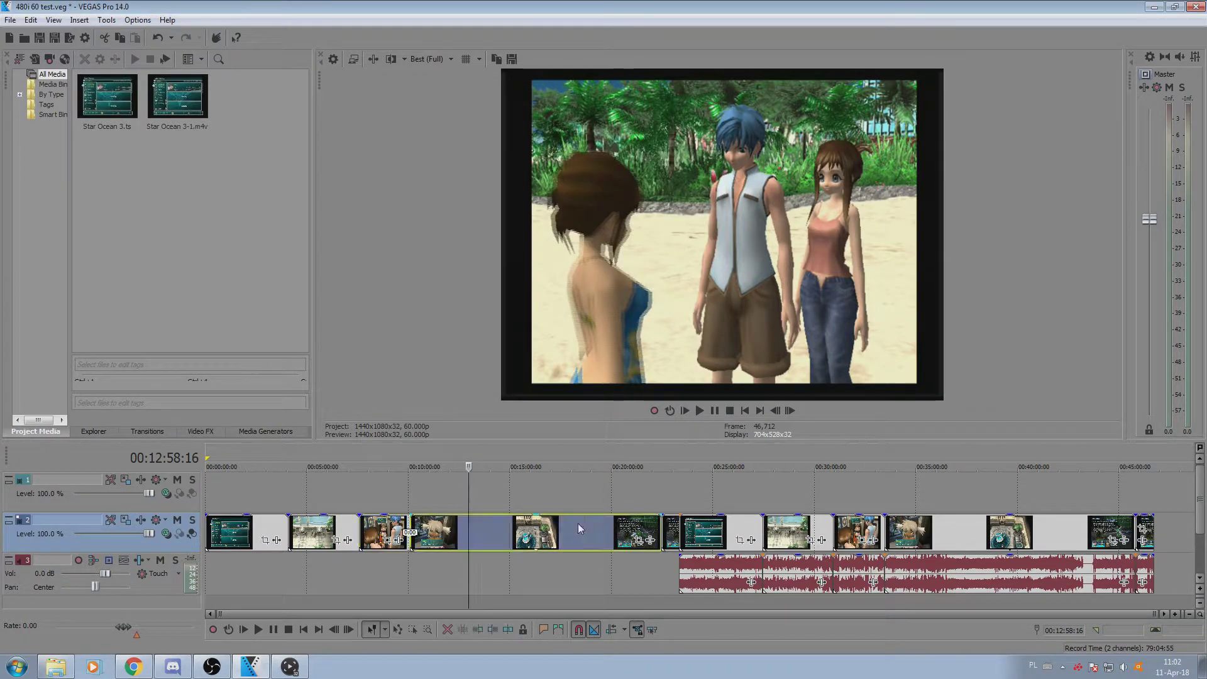
{"action": "left_click", "coordinate": [632, 153]}
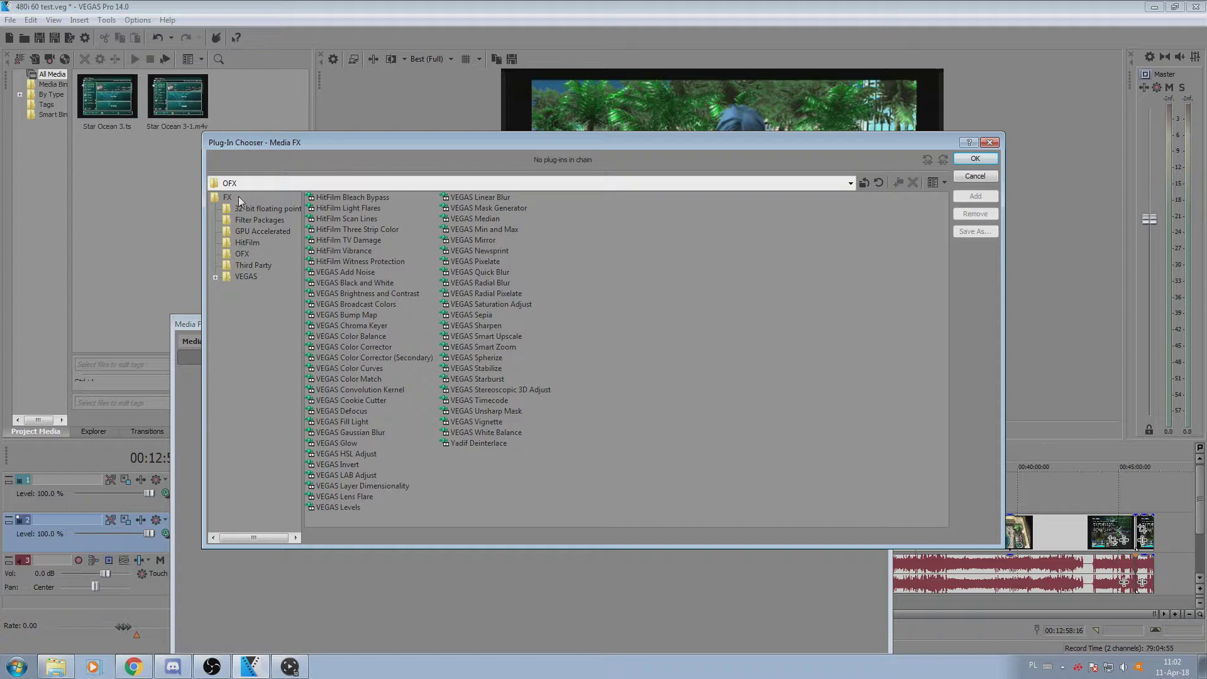
{"action": "left_click", "coordinate": [238, 254]}
{"action": "left_click", "coordinate": [471, 443]}
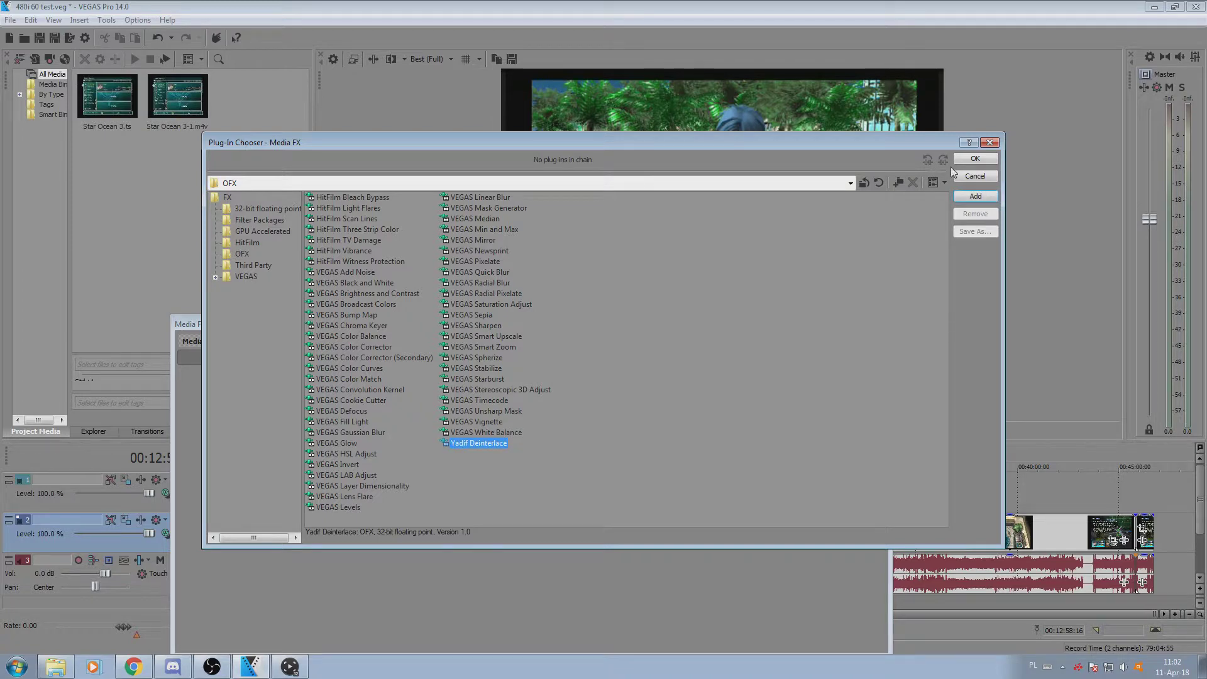
{"action": "left_click", "coordinate": [975, 159]}
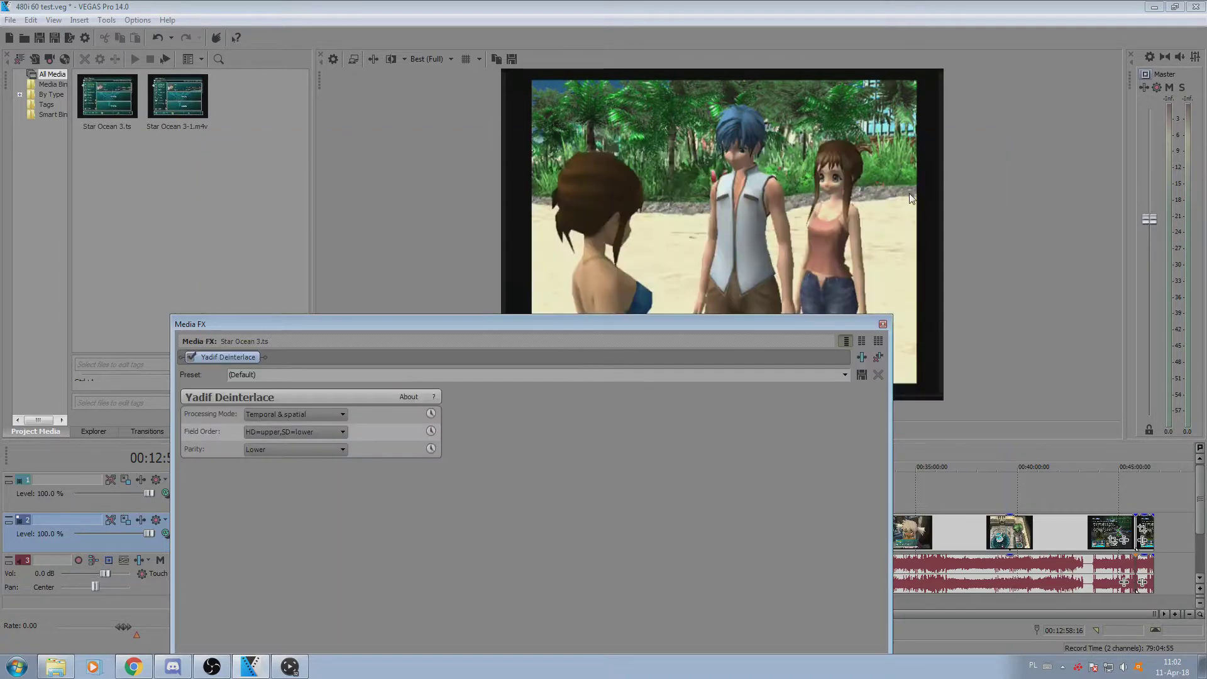
{"action": "left_click", "coordinate": [882, 324]}
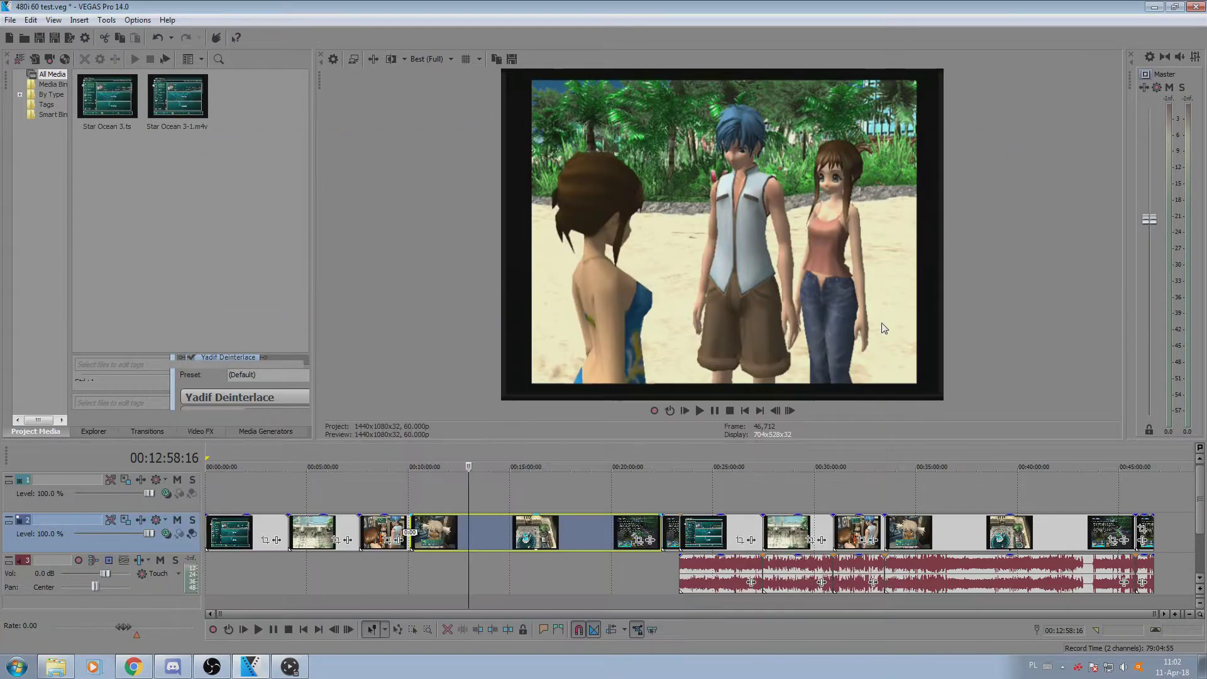
Step four frames forward from 00:13:15:07 in the beach-running scene
{"action": "scroll", "coordinate": [566, 547], "scroll_direction": "up", "scroll_amount": 5}
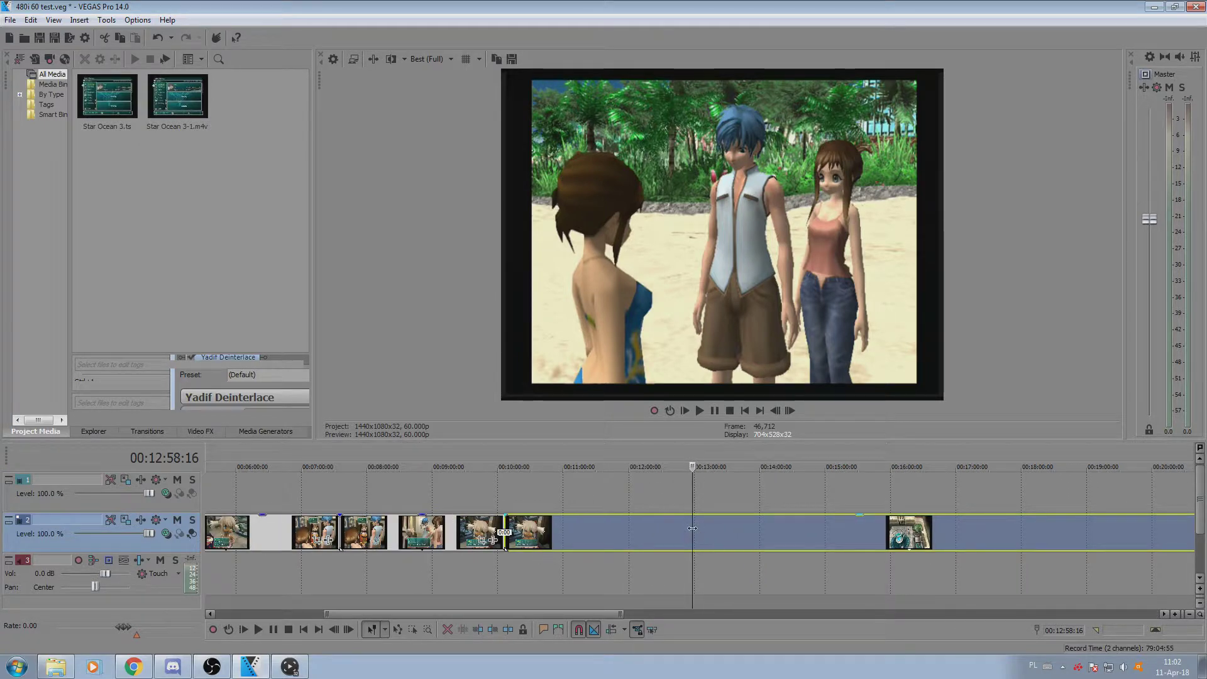
{"action": "left_click", "coordinate": [710, 533]}
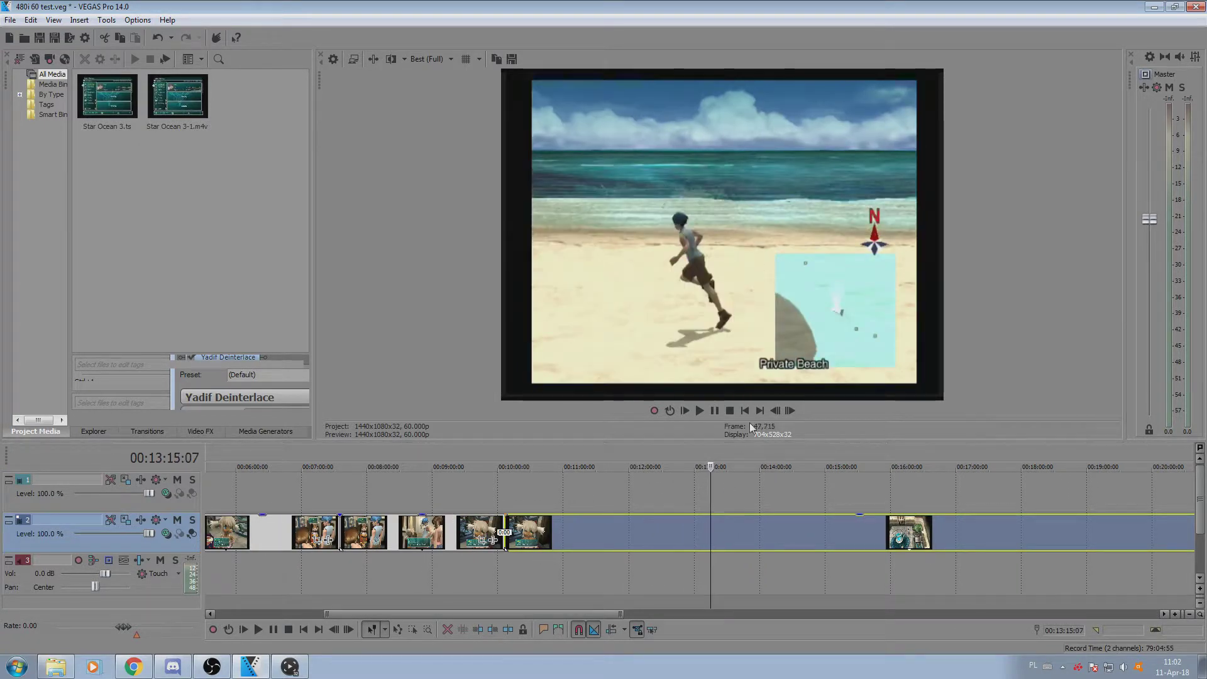
{"action": "left_click", "coordinate": [790, 411]}
{"action": "left_click", "coordinate": [790, 410]}
{"action": "left_click", "coordinate": [790, 410]}
{"action": "left_click", "coordinate": [790, 411]}
{"action": "left_click", "coordinate": [790, 411]}
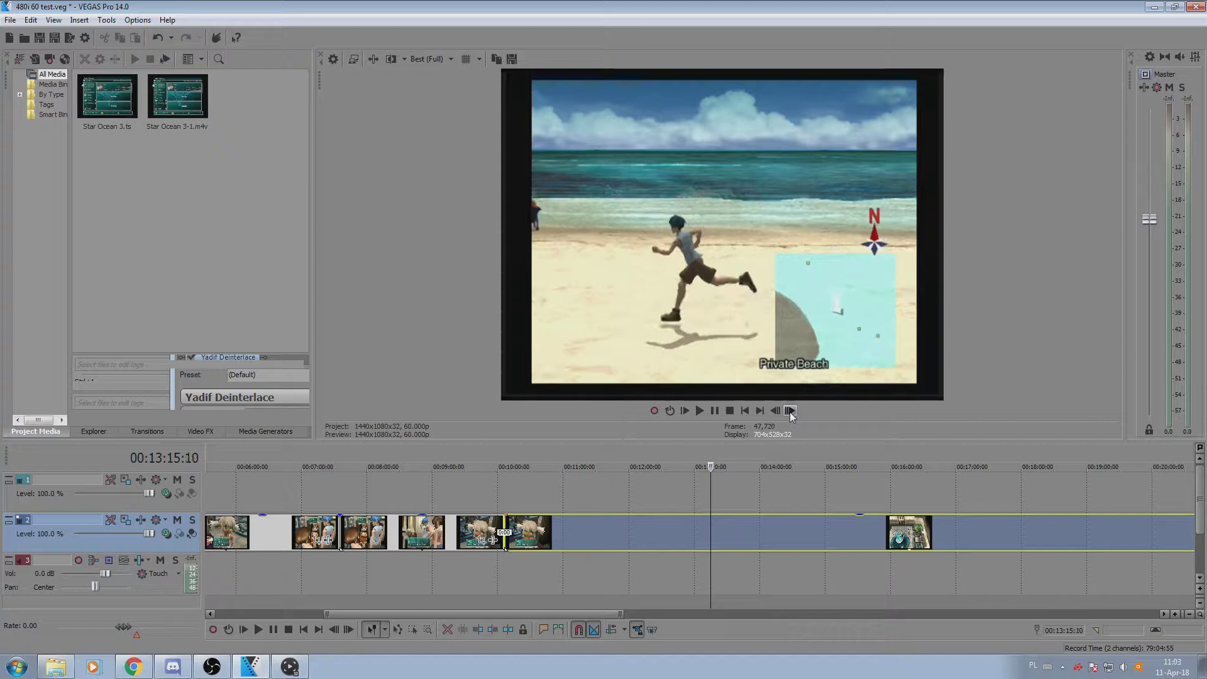
{"action": "left_click", "coordinate": [791, 410]}
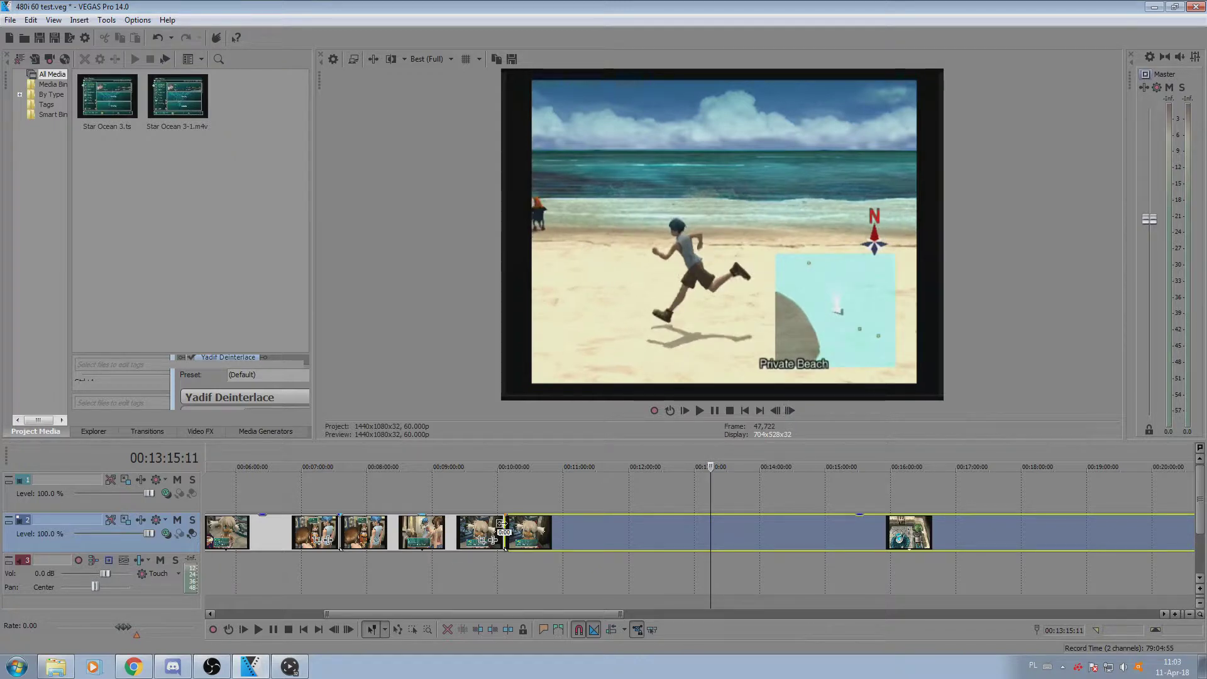
Jump to the junction between two clips and step forward nine frames
{"action": "left_click", "coordinate": [501, 525]}
{"action": "scroll", "coordinate": [655, 560], "scroll_direction": "up", "scroll_amount": 5}
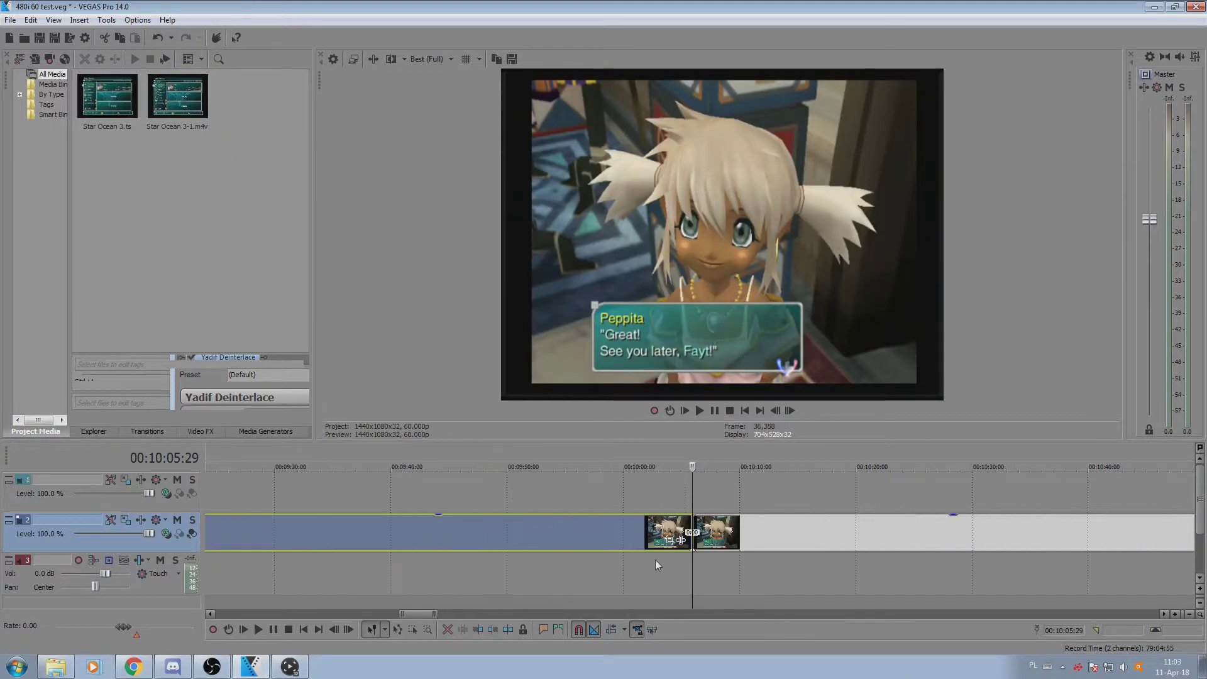
{"action": "left_click", "coordinate": [790, 410]}
{"action": "left_click", "coordinate": [790, 411]}
{"action": "left_click", "coordinate": [790, 411]}
{"action": "left_click", "coordinate": [790, 411]}
{"action": "left_click", "coordinate": [790, 411]}
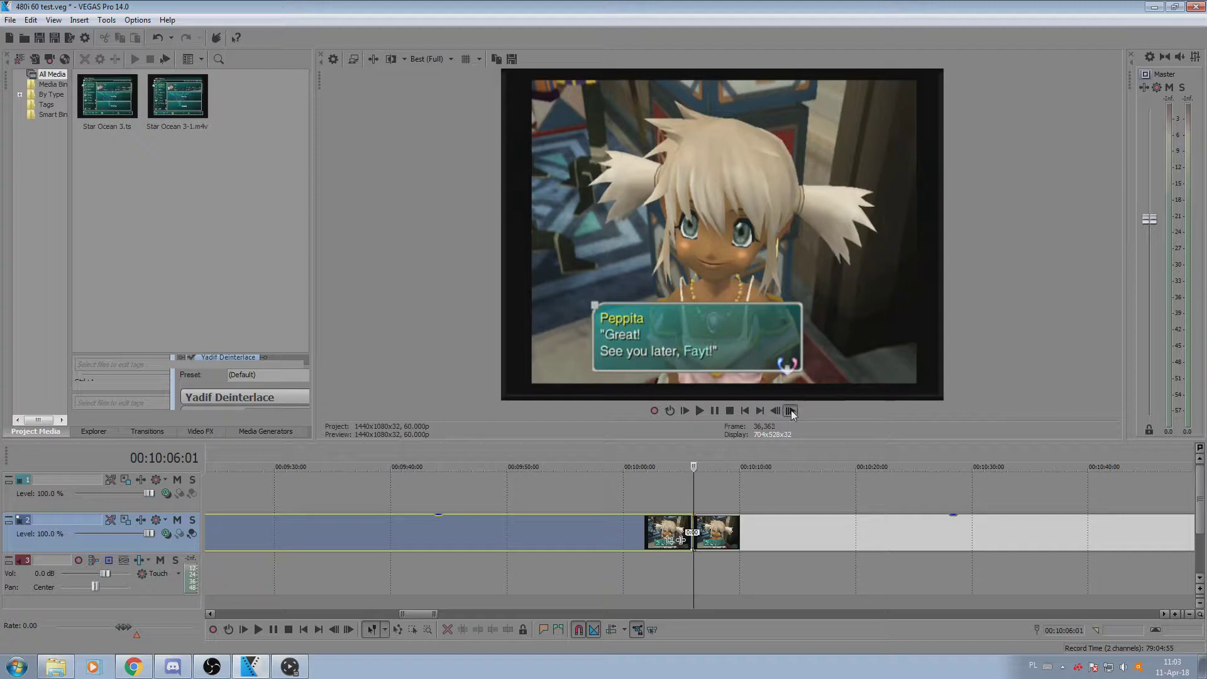
{"action": "left_click", "coordinate": [790, 411]}
{"action": "left_click", "coordinate": [791, 411]}
{"action": "left_click", "coordinate": [790, 411]}
{"action": "left_click", "coordinate": [790, 410]}
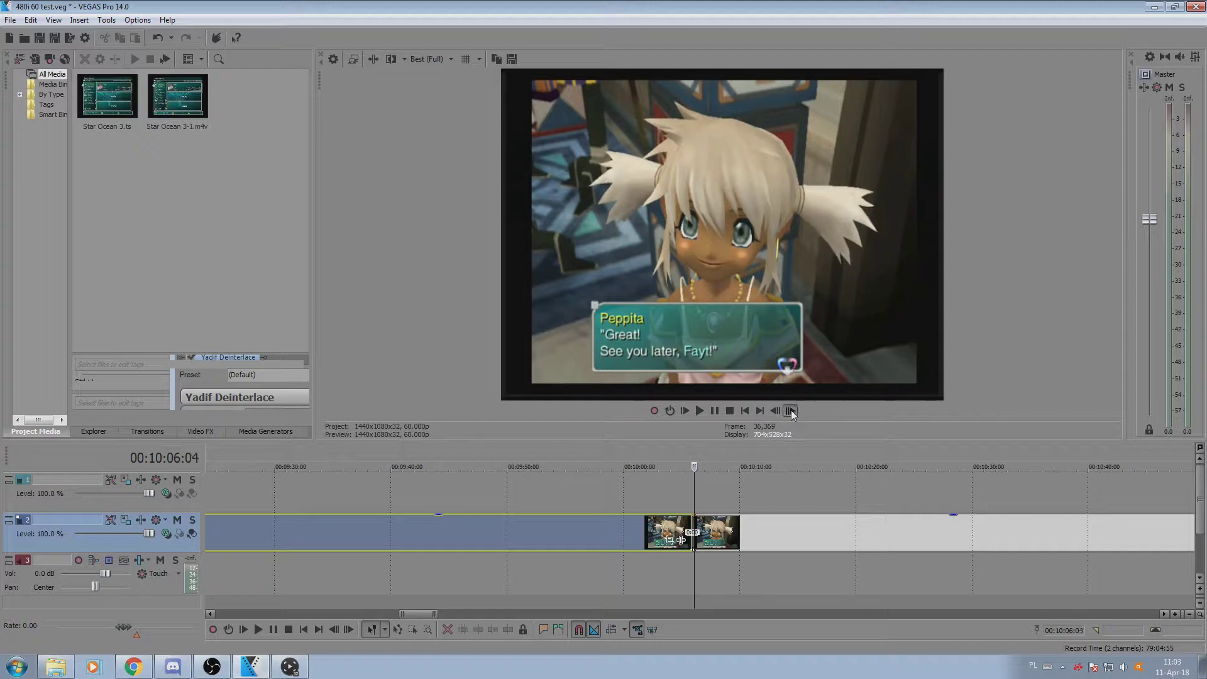
{"action": "left_click", "coordinate": [790, 411]}
{"action": "left_click", "coordinate": [790, 411]}
{"action": "left_click", "coordinate": [790, 411]}
{"action": "left_click", "coordinate": [790, 410]}
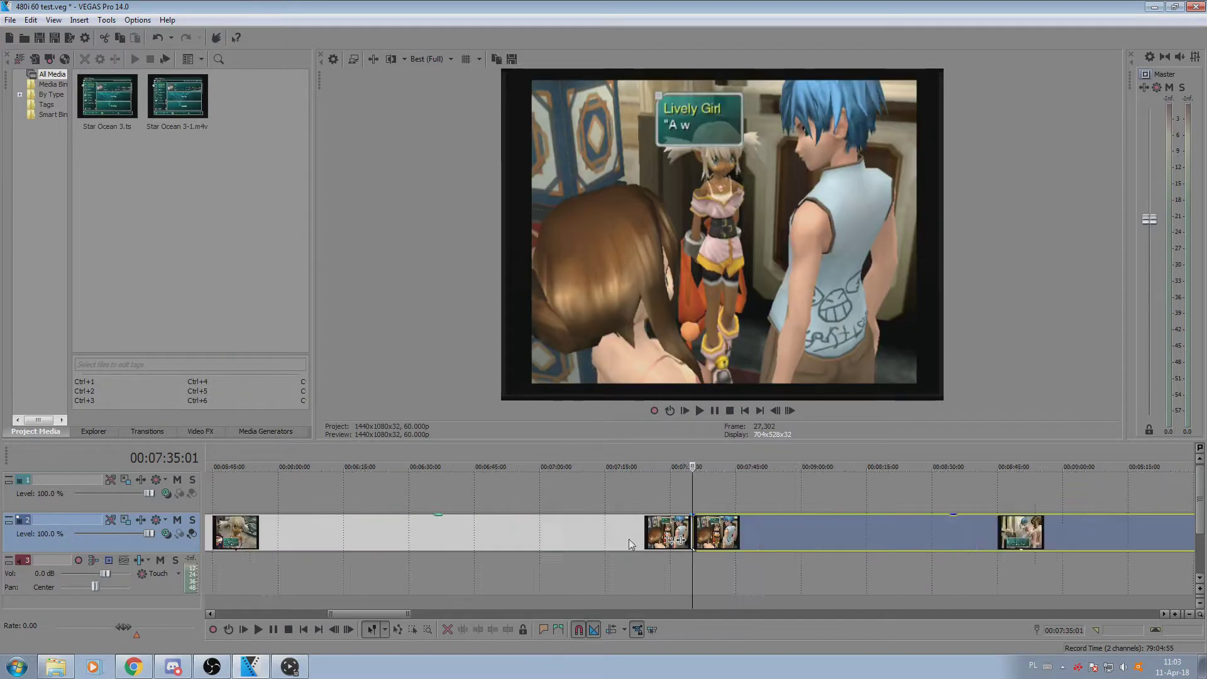
Play from 7:38 and step four frames to the Lively Girl's line at 00:07:40:17
{"action": "scroll", "coordinate": [629, 539], "scroll_direction": "up", "scroll_amount": 3}
{"action": "left_click", "coordinate": [720, 531]}
{"action": "left_click", "coordinate": [726, 530]}
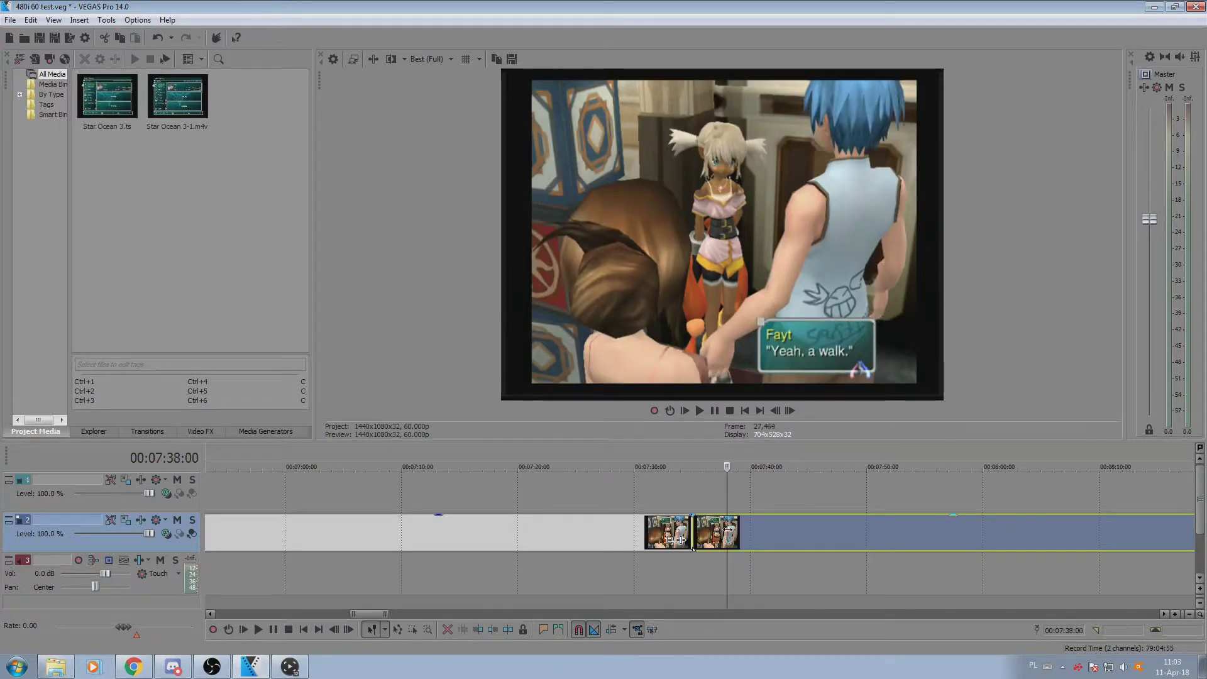
{"action": "key", "text": "space"}
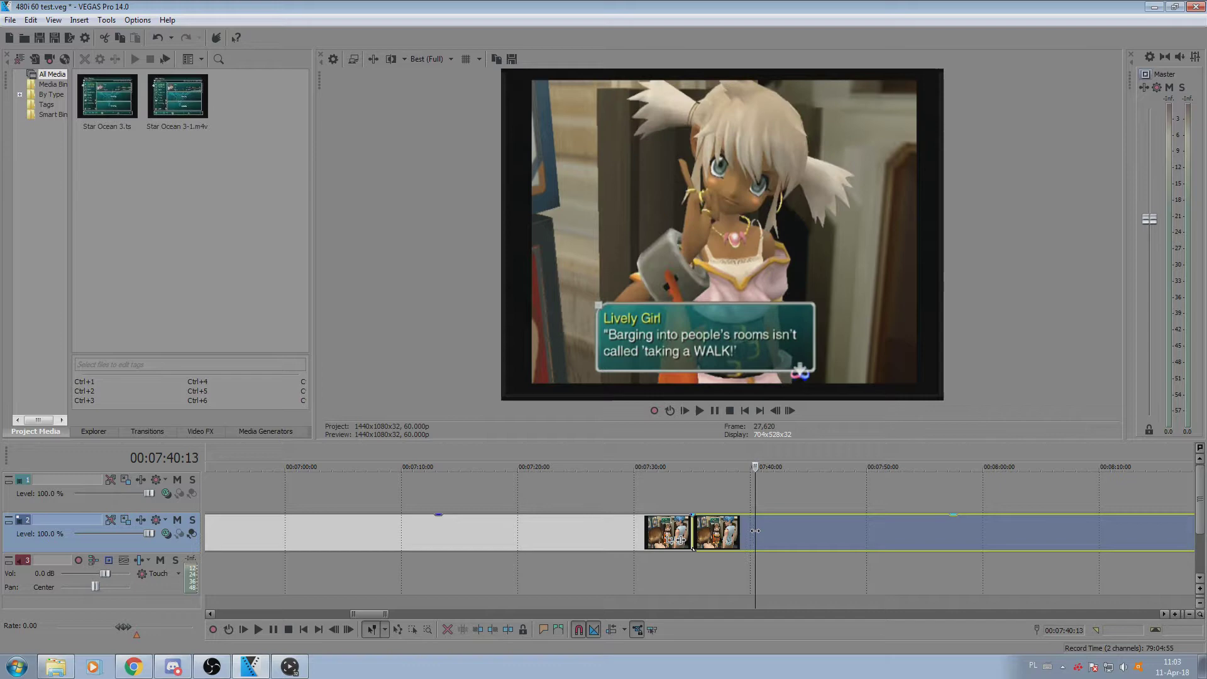
{"action": "left_click", "coordinate": [793, 410]}
{"action": "left_click", "coordinate": [793, 410]}
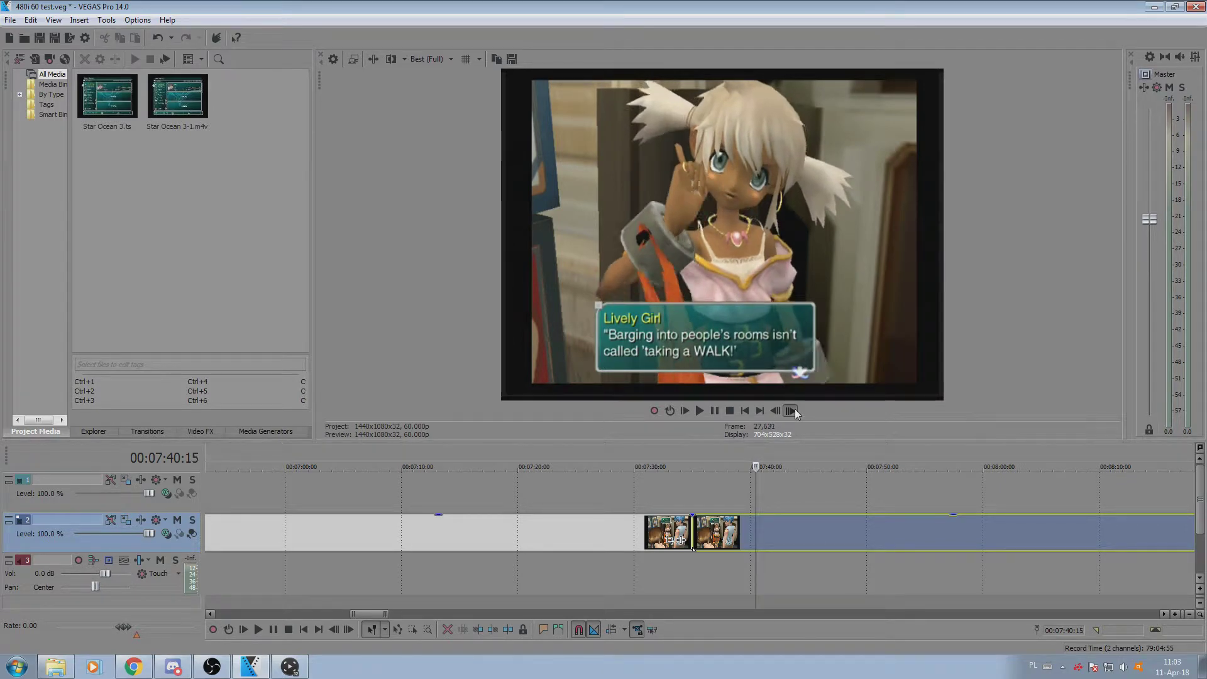
{"action": "left_click", "coordinate": [793, 411]}
{"action": "left_click", "coordinate": [793, 411]}
Jump to the Blade of Fury tutorial clip at 22:28 and zoom the timeline in
{"action": "scroll", "coordinate": [784, 465], "scroll_direction": "down", "scroll_amount": 10}
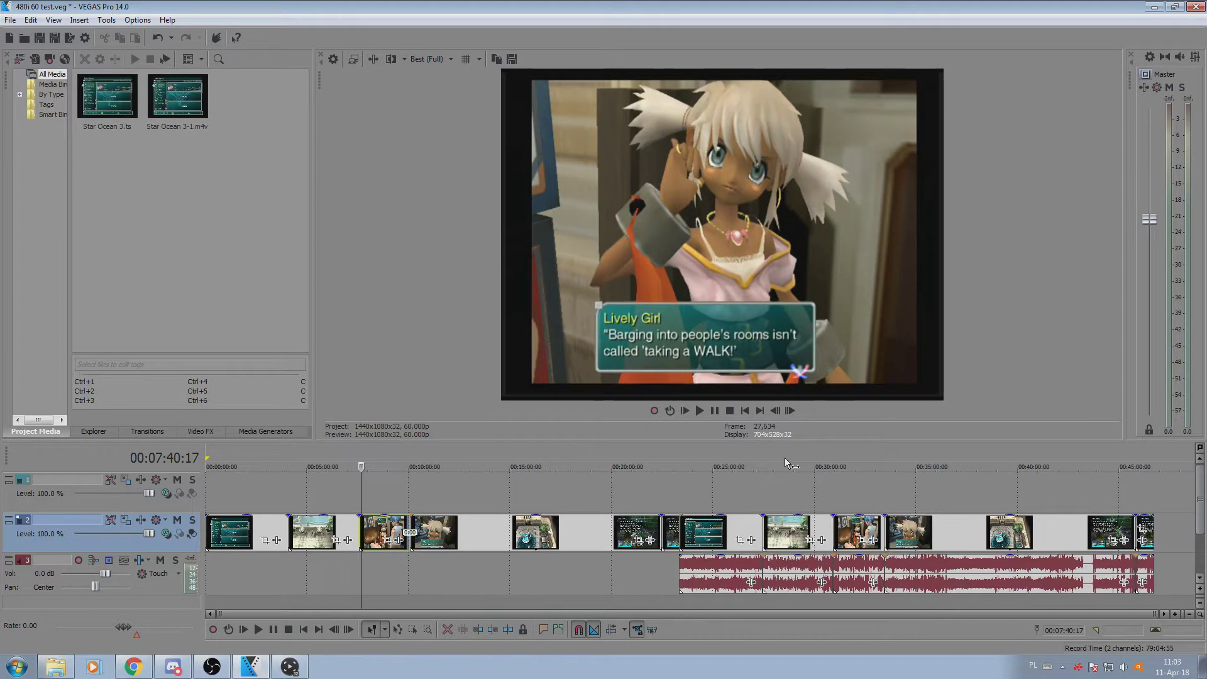
{"action": "left_click", "coordinate": [663, 523]}
{"action": "scroll", "coordinate": [688, 546], "scroll_direction": "up", "scroll_amount": 10}
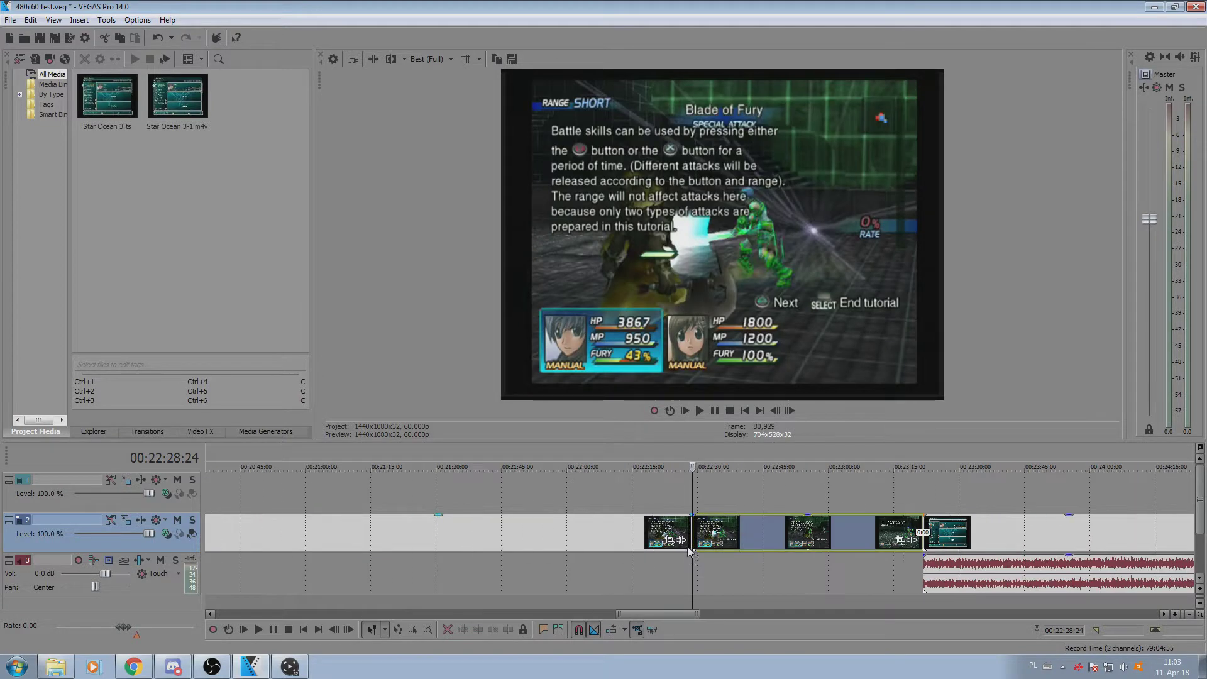
{"action": "scroll", "coordinate": [688, 551], "scroll_direction": "up", "scroll_amount": 5}
Advance the preview ten frames one at a time, then minimise VEGAS Pro to the desktop
{"action": "left_click", "coordinate": [790, 410]}
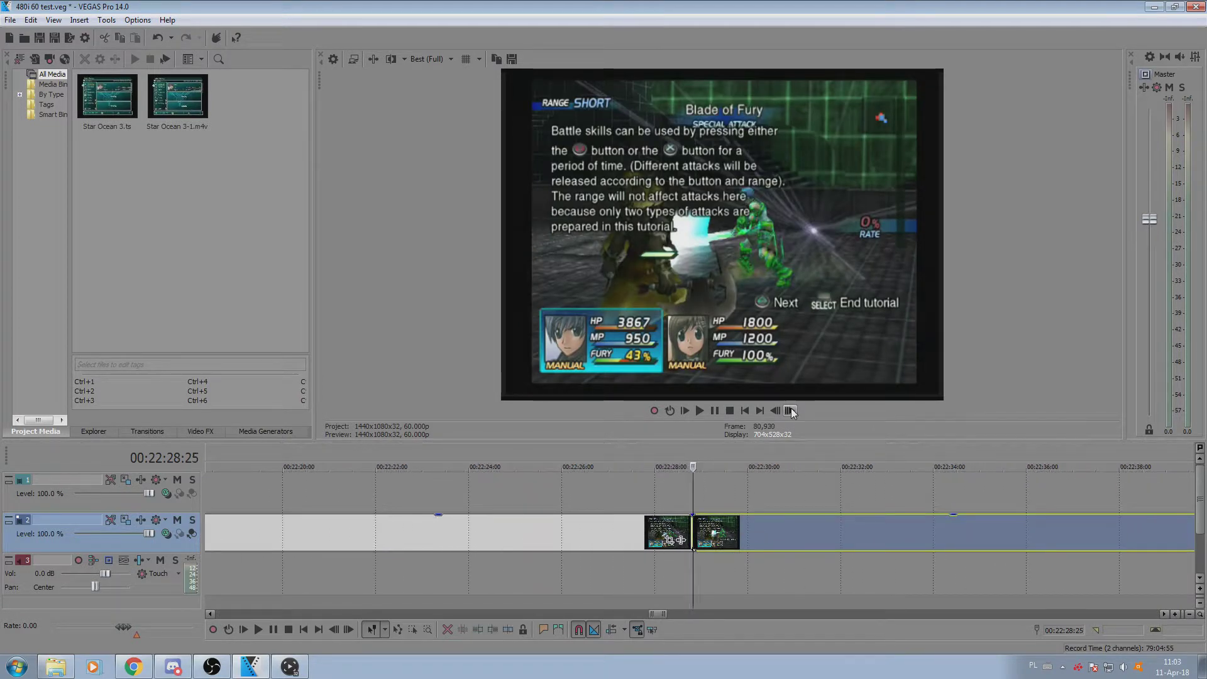
{"action": "left_click", "coordinate": [790, 410]}
{"action": "left_click", "coordinate": [790, 410]}
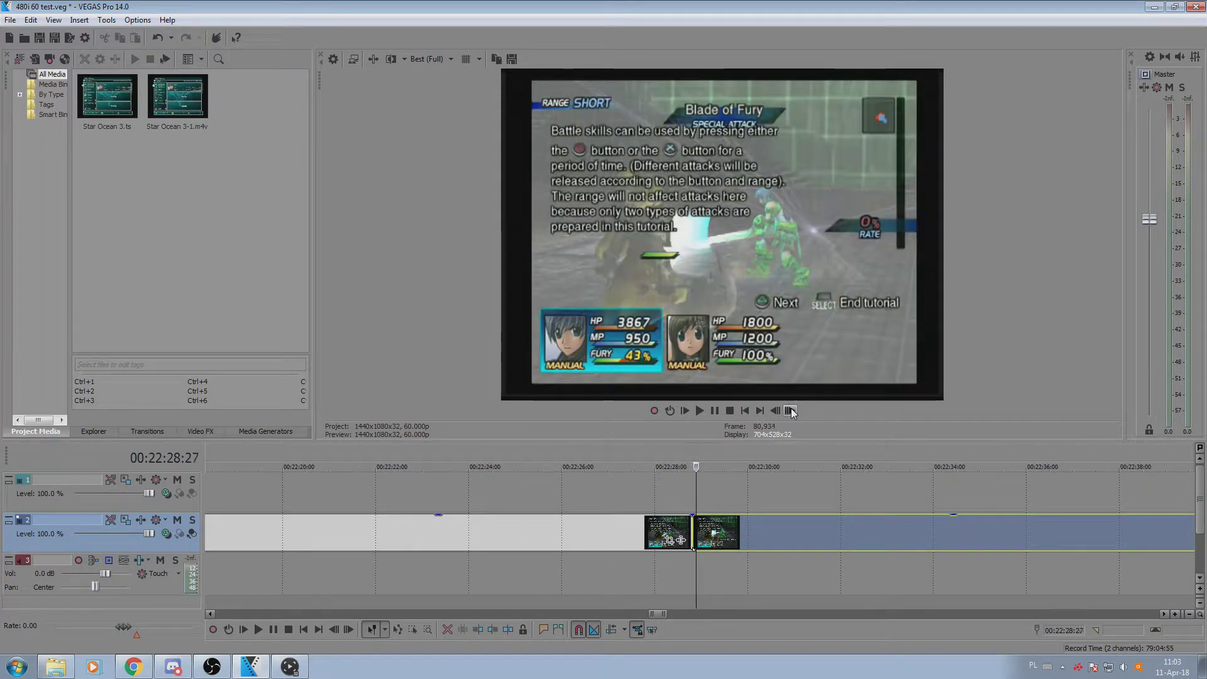
{"action": "left_click", "coordinate": [790, 411]}
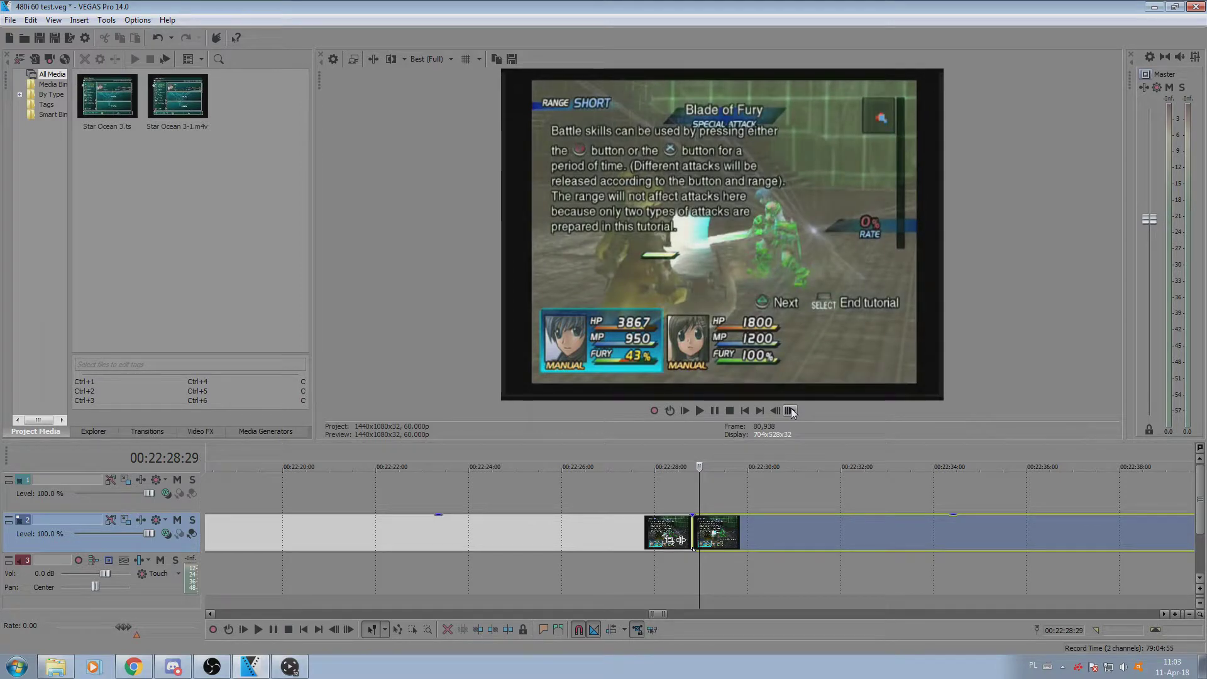
{"action": "left_click", "coordinate": [791, 410]}
{"action": "left_click", "coordinate": [790, 411]}
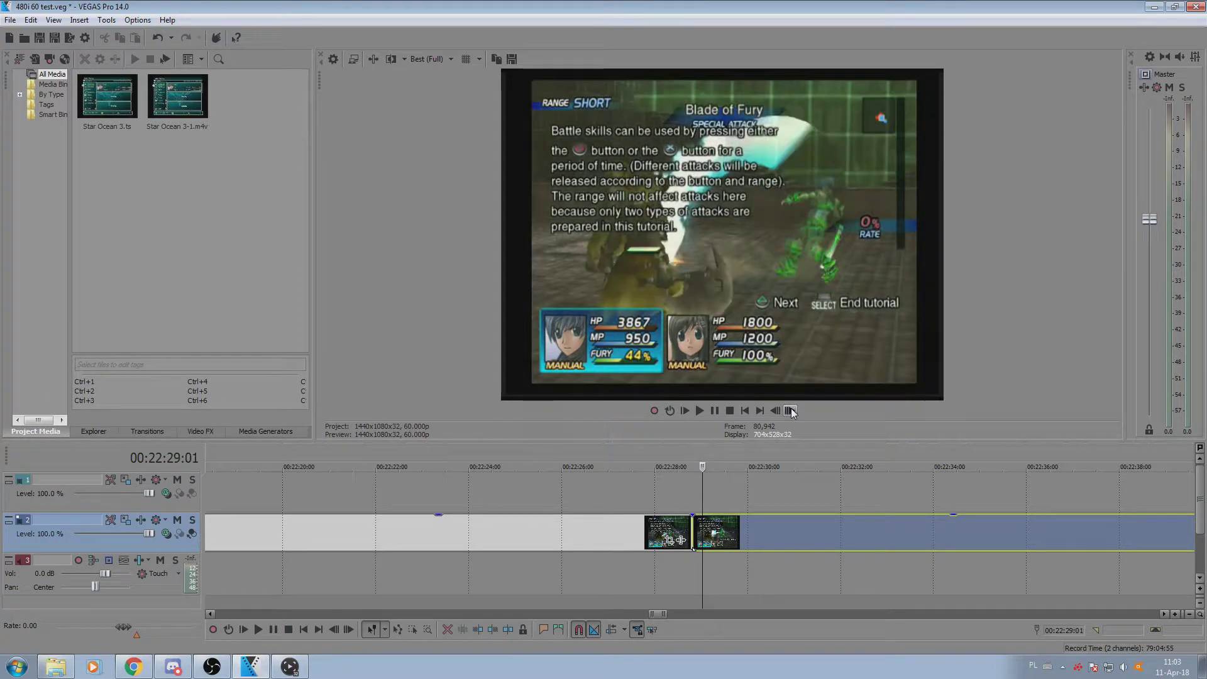
{"action": "left_click", "coordinate": [790, 411]}
{"action": "left_click", "coordinate": [790, 411]}
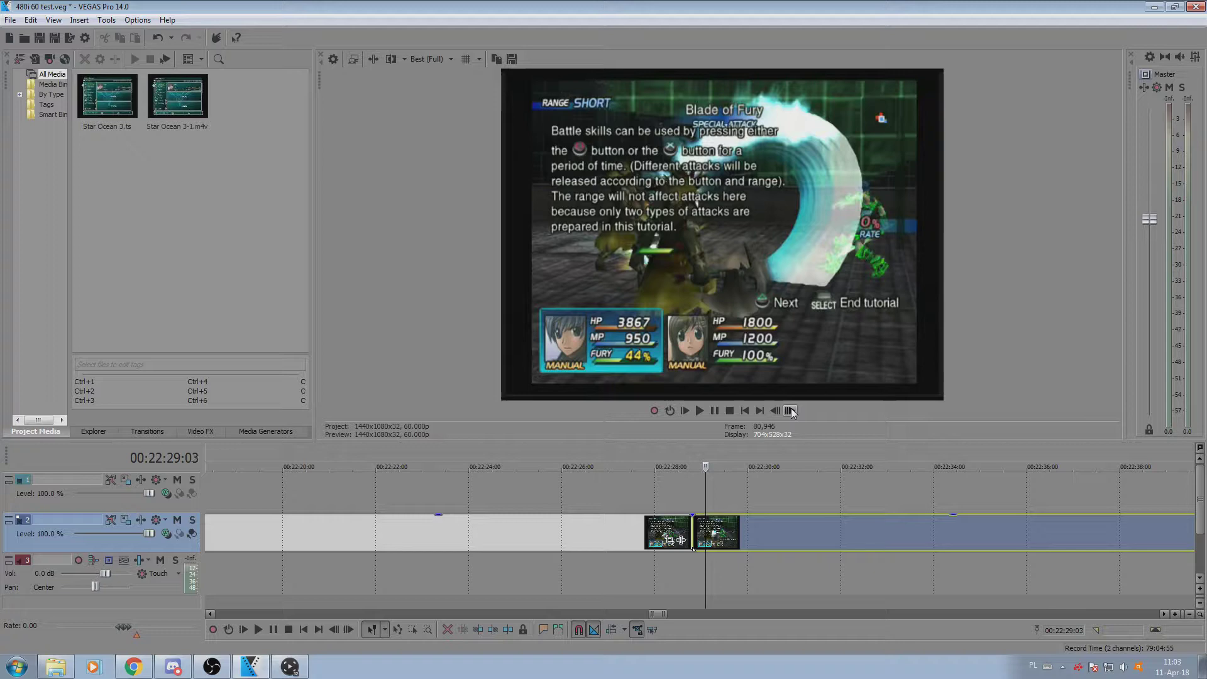
{"action": "left_click", "coordinate": [790, 410]}
{"action": "left_click", "coordinate": [790, 410]}
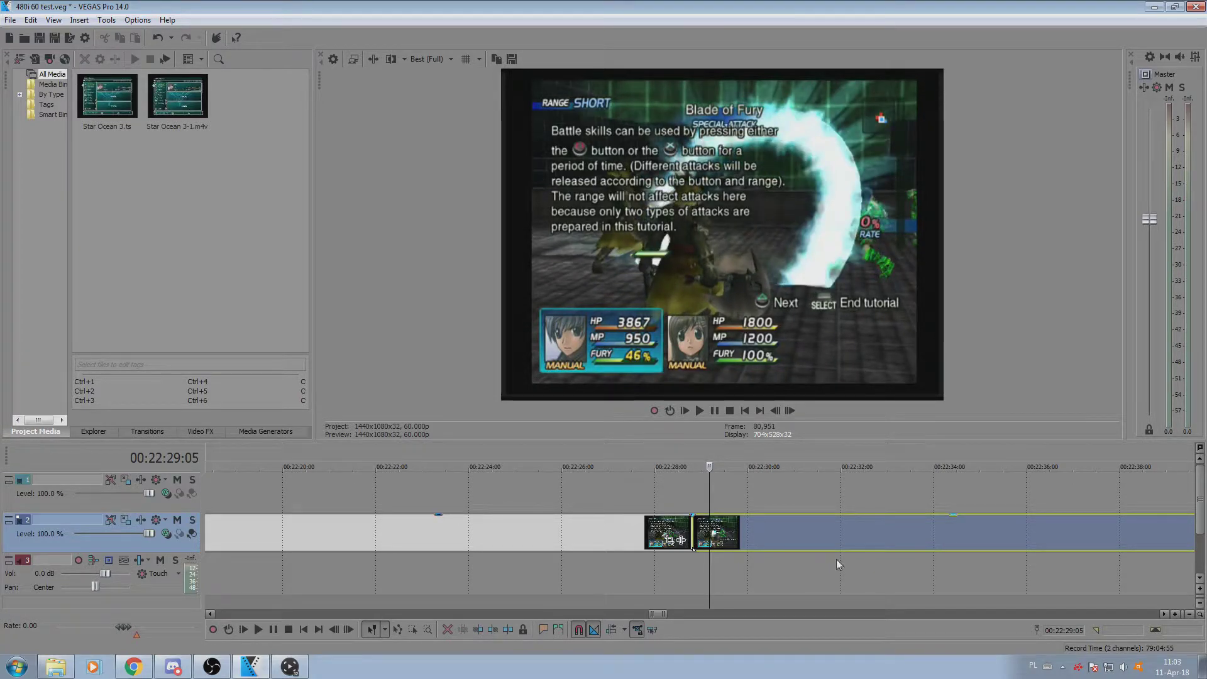
{"action": "scroll", "coordinate": [744, 511], "scroll_direction": "down", "scroll_amount": 10}
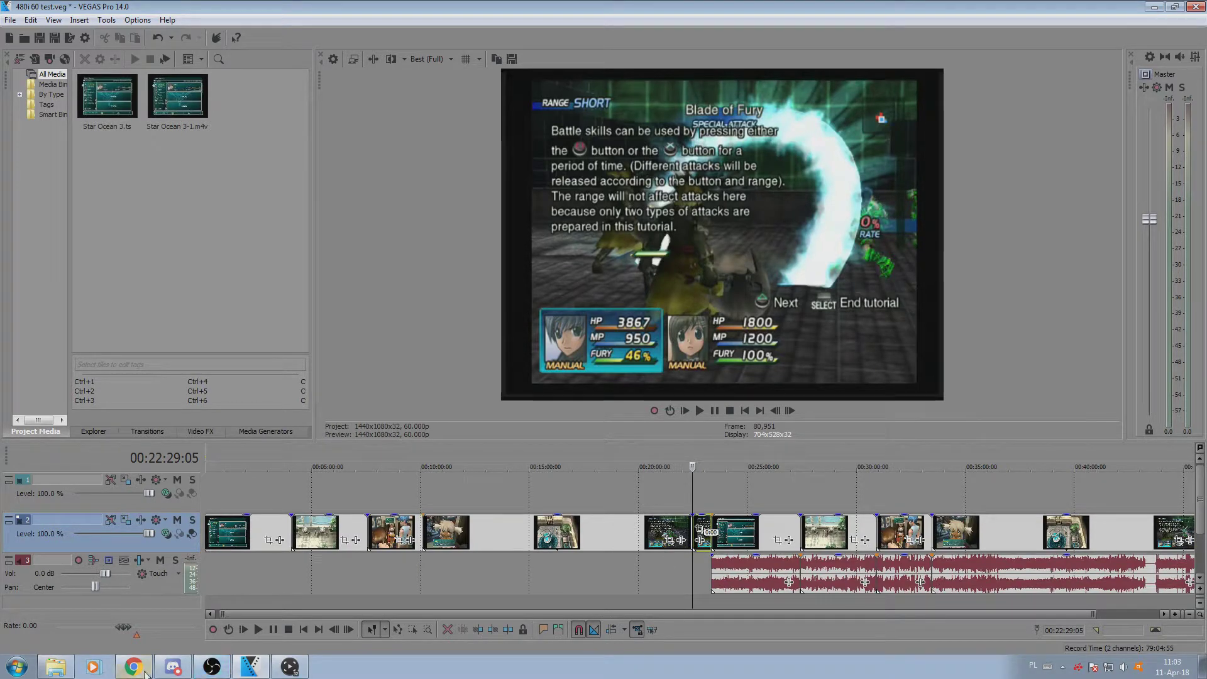
{"action": "left_click", "coordinate": [1154, 6]}
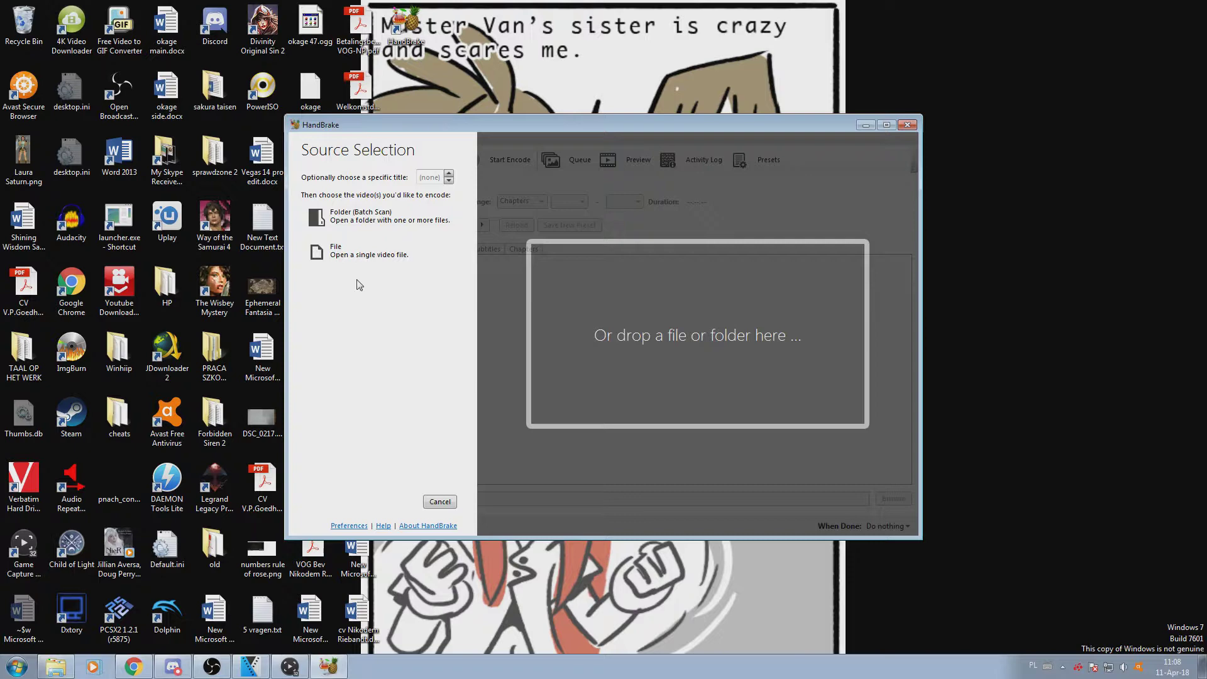
Load Star Ocean 3.ts as the HandBrake source and start a new preset
{"action": "left_click", "coordinate": [345, 258]}
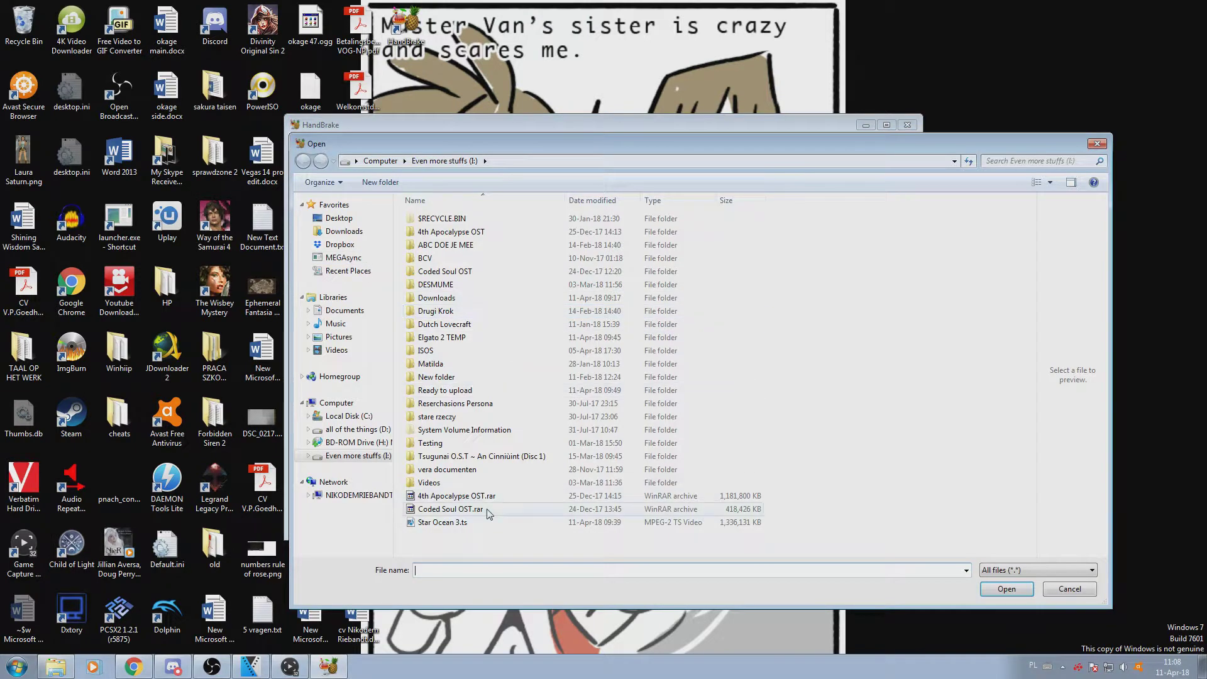
{"action": "left_click", "coordinate": [723, 523]}
{"action": "left_click", "coordinate": [1000, 588]}
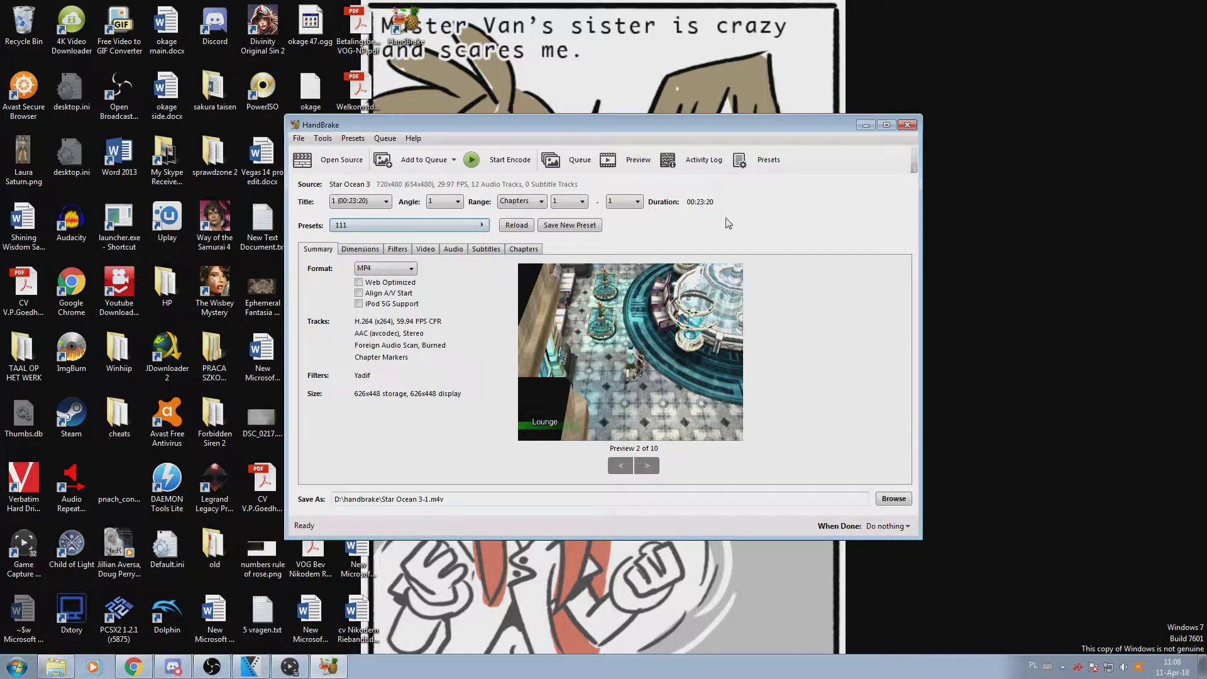
{"action": "left_click", "coordinate": [568, 227]}
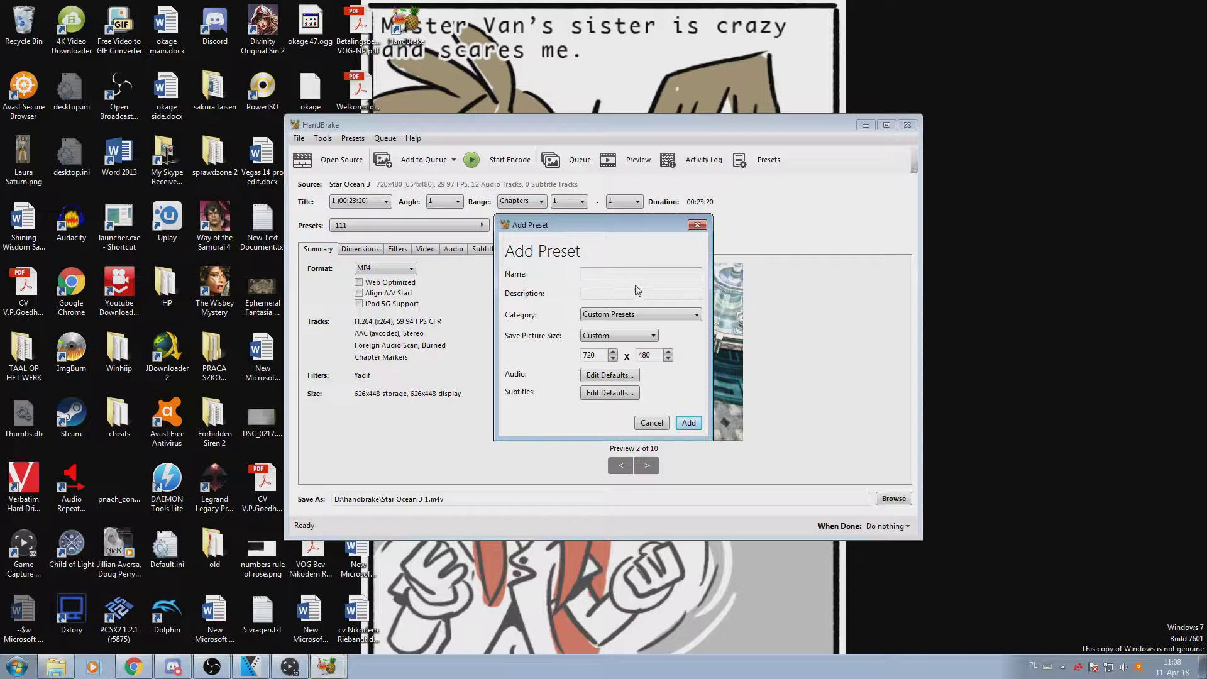
Fill in the Add Preset form with width 1920, then cancel it without saving
{"action": "left_click", "coordinate": [606, 277]}
{"action": "mouse_move", "coordinate": [575, 229]}
{"action": "left_mouse_down"}
{"action": "mouse_move", "coordinate": [575, 295]}
{"action": "mouse_move", "coordinate": [552, 232]}
{"action": "left_mouse_up"}
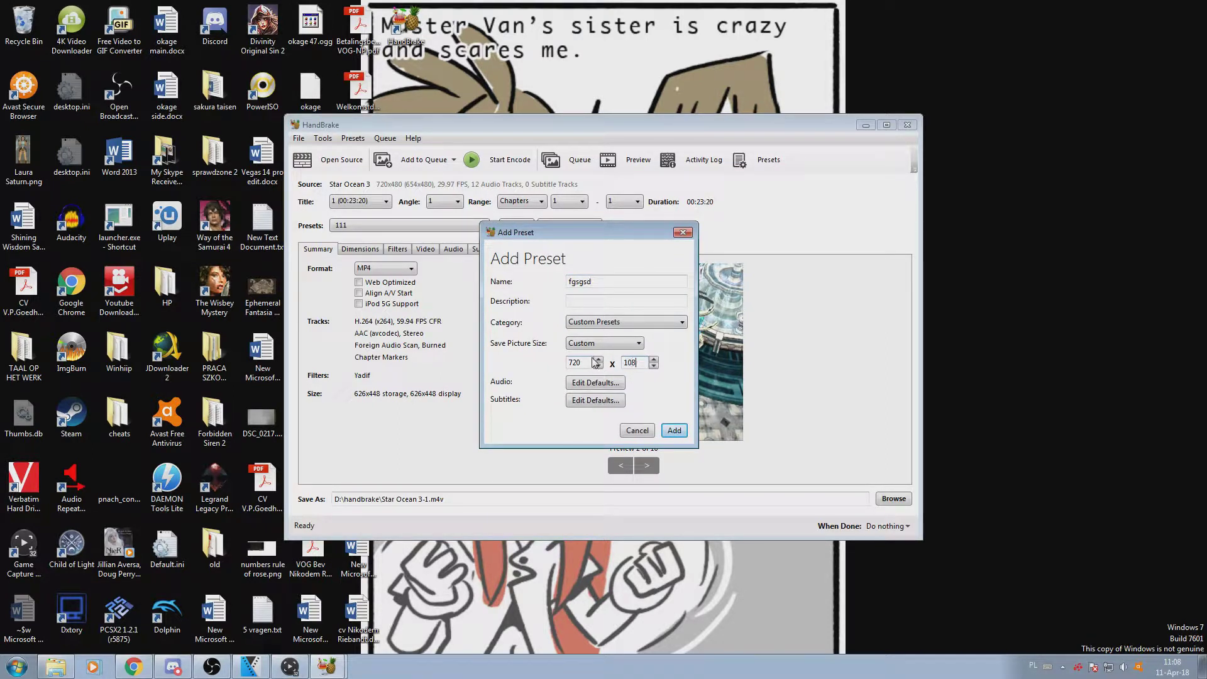
{"action": "type", "text": "0"}
{"action": "key", "text": "shift+Tab"}
{"action": "type", "text": "1920"}
{"action": "left_click", "coordinate": [639, 432]}
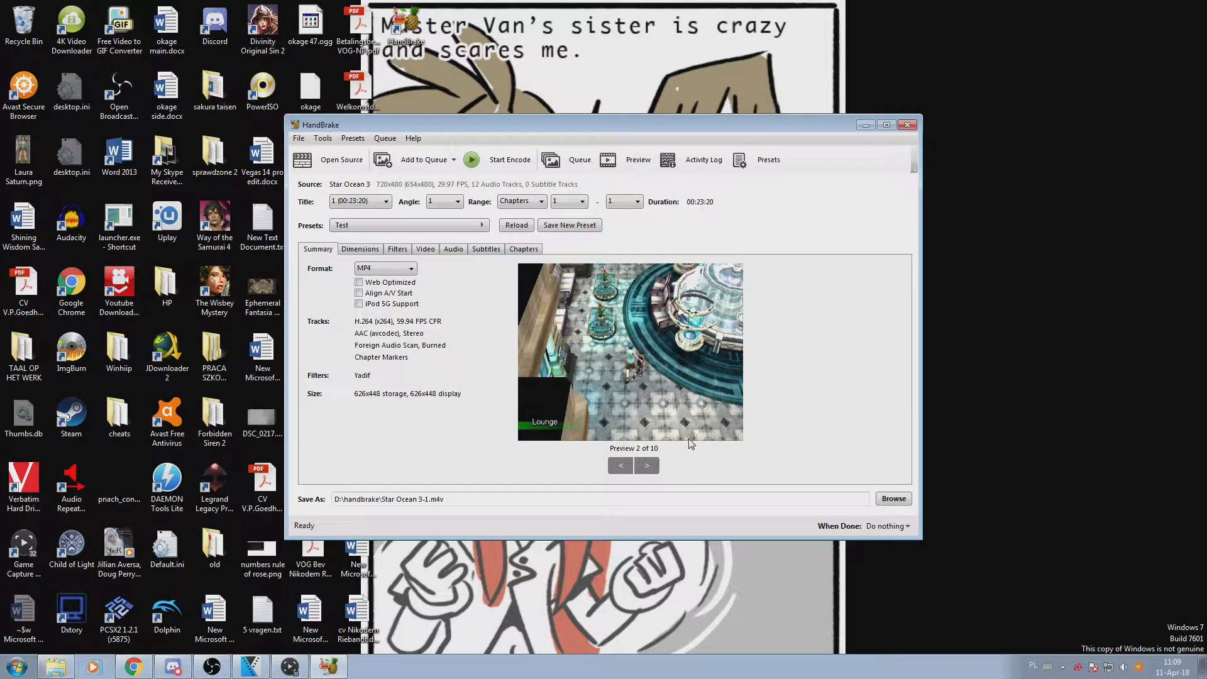
Switch cropping to Custom with Top, Left, Bottom and Right all set to 0
{"action": "left_click", "coordinate": [361, 250]}
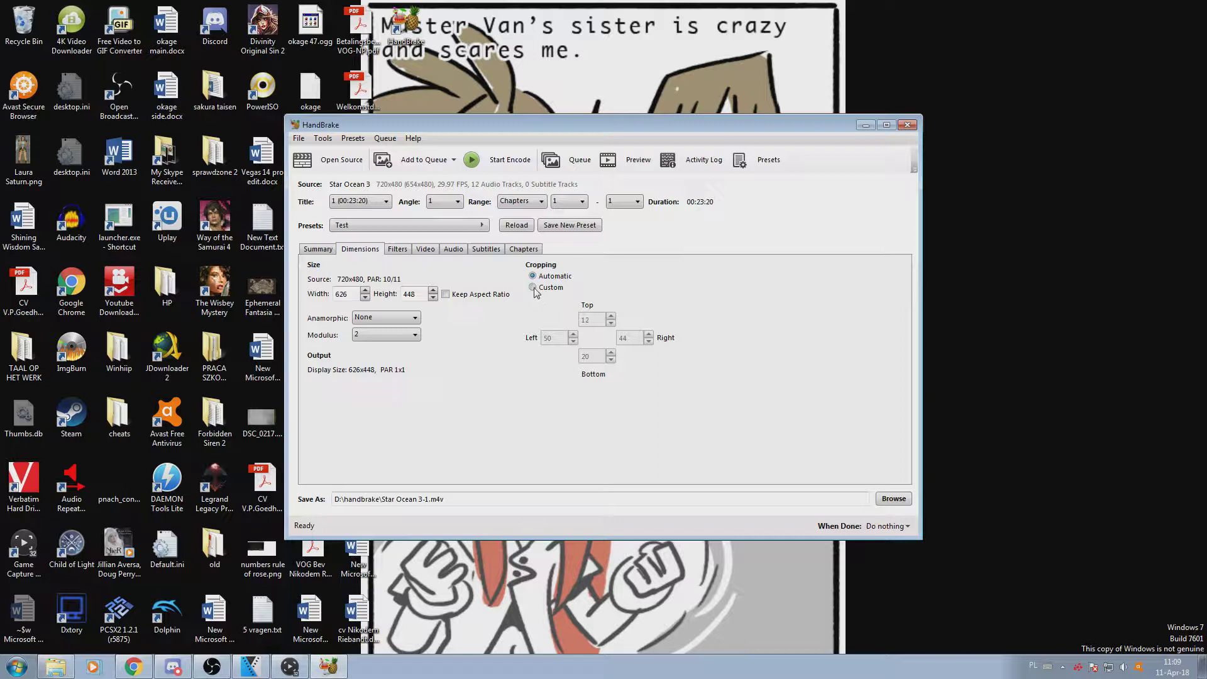
{"action": "left_click", "coordinate": [317, 249]}
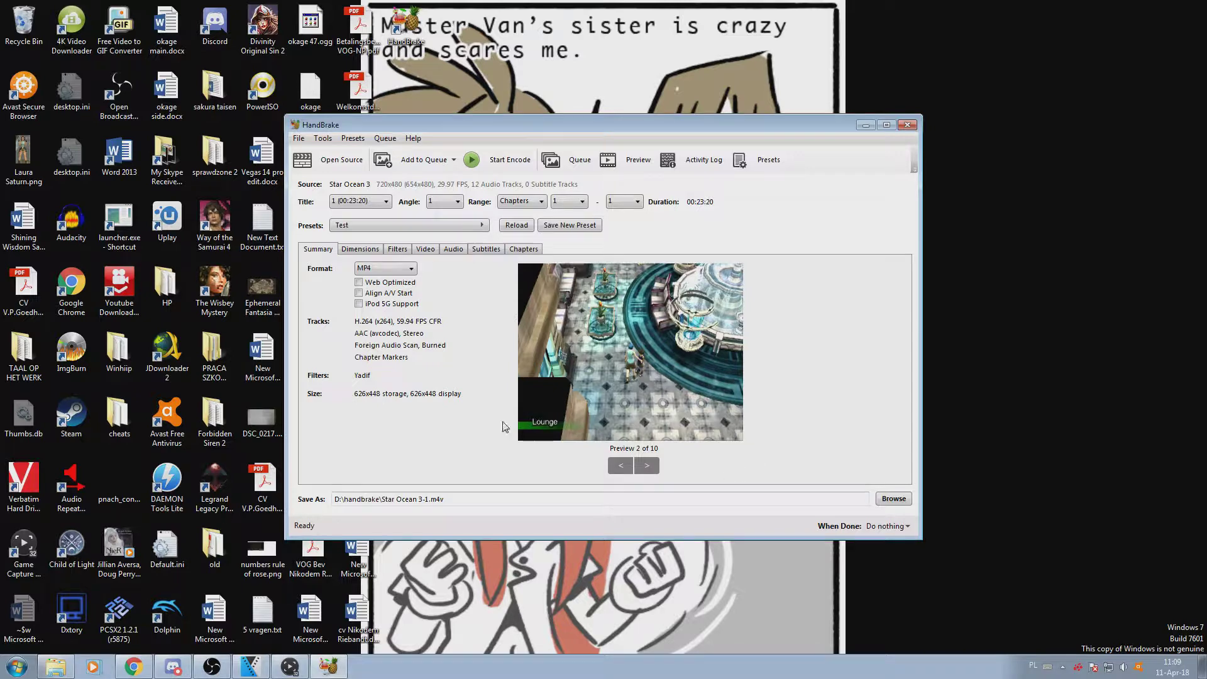
{"action": "left_click", "coordinate": [362, 252]}
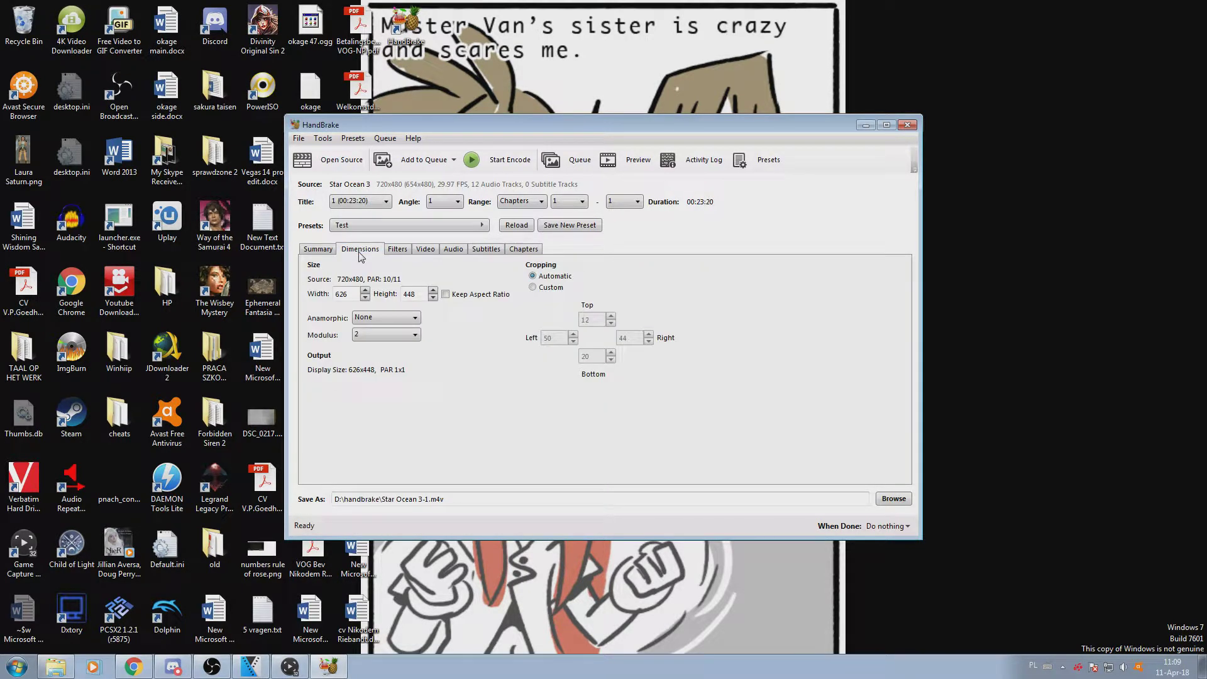
{"action": "left_click", "coordinate": [533, 288]}
{"action": "key", "text": "Tab"}
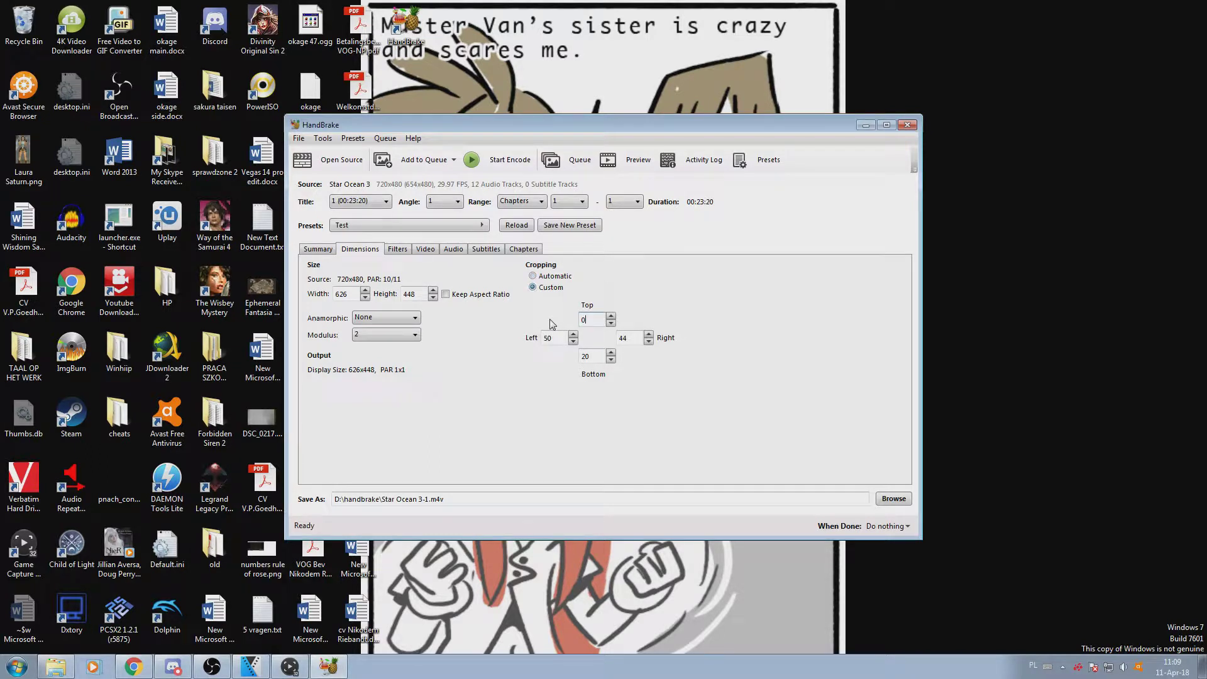
{"action": "key", "text": "Tab"}
{"action": "type", "text": "0"}
{"action": "key", "text": "Tab"}
{"action": "type", "text": "0"}
{"action": "key", "text": "Tab"}
{"action": "type", "text": "0"}
Keep the aspect ratio, set height to 1080, and confirm 1472x1080 in the Summary
{"action": "left_click", "coordinate": [445, 295]}
{"action": "double_click", "coordinate": [423, 295]}
{"action": "type", "text": "1080"}
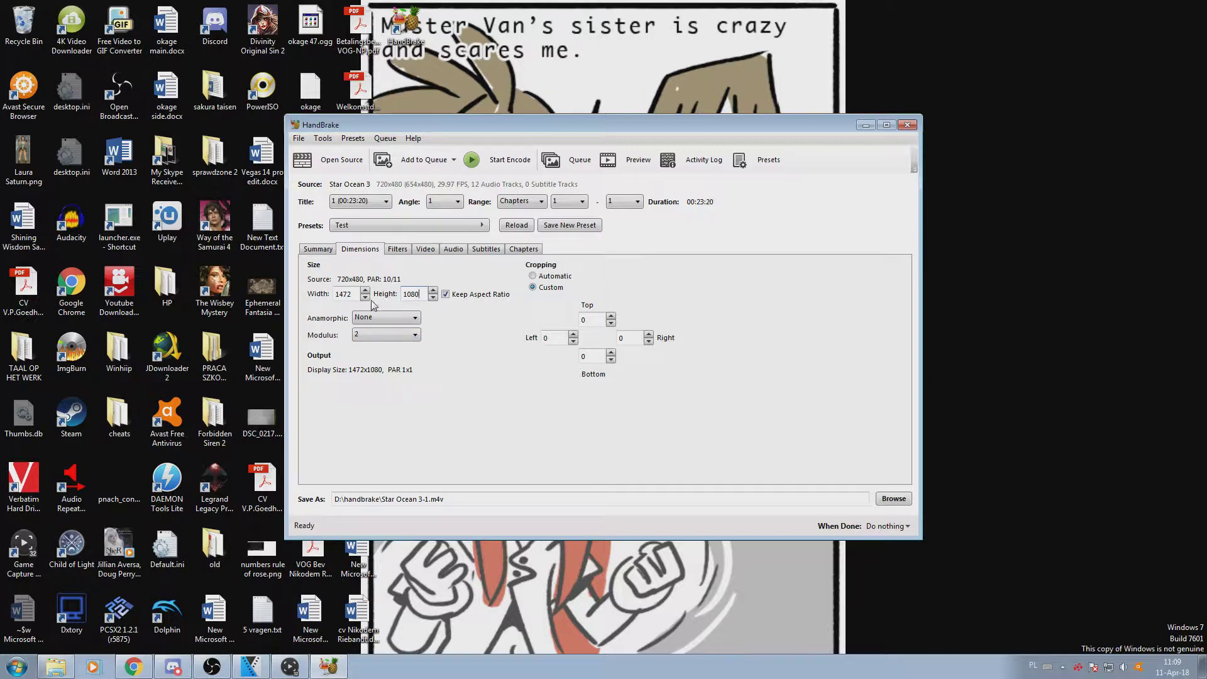
{"action": "left_click", "coordinate": [316, 251]}
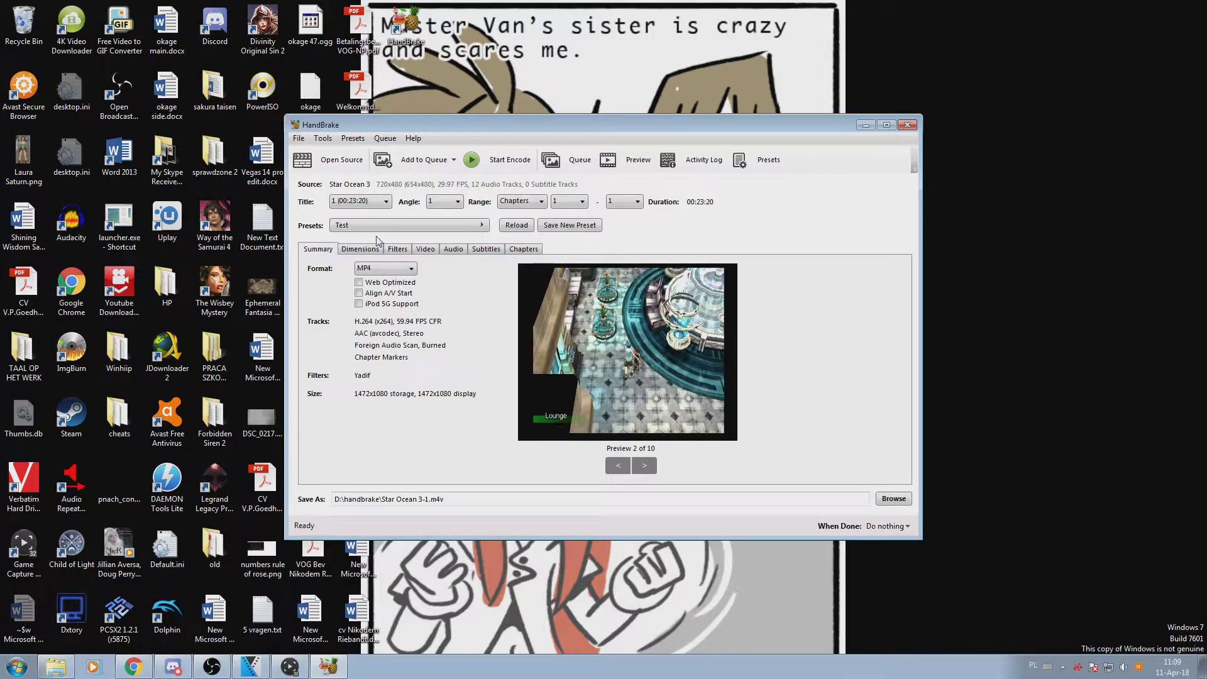
Review the deinterlace filter settings and keep constant framerate in the Video tab
{"action": "left_click", "coordinate": [360, 248]}
{"action": "left_click", "coordinate": [398, 251]}
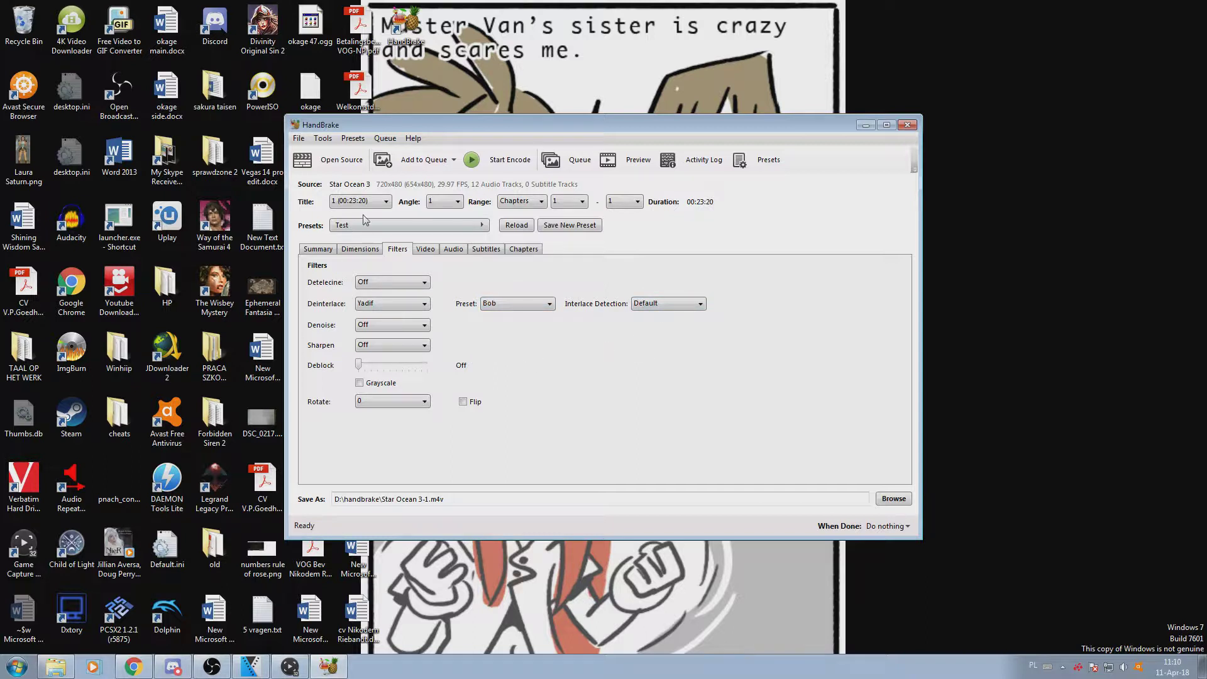
{"action": "left_click", "coordinate": [425, 250]}
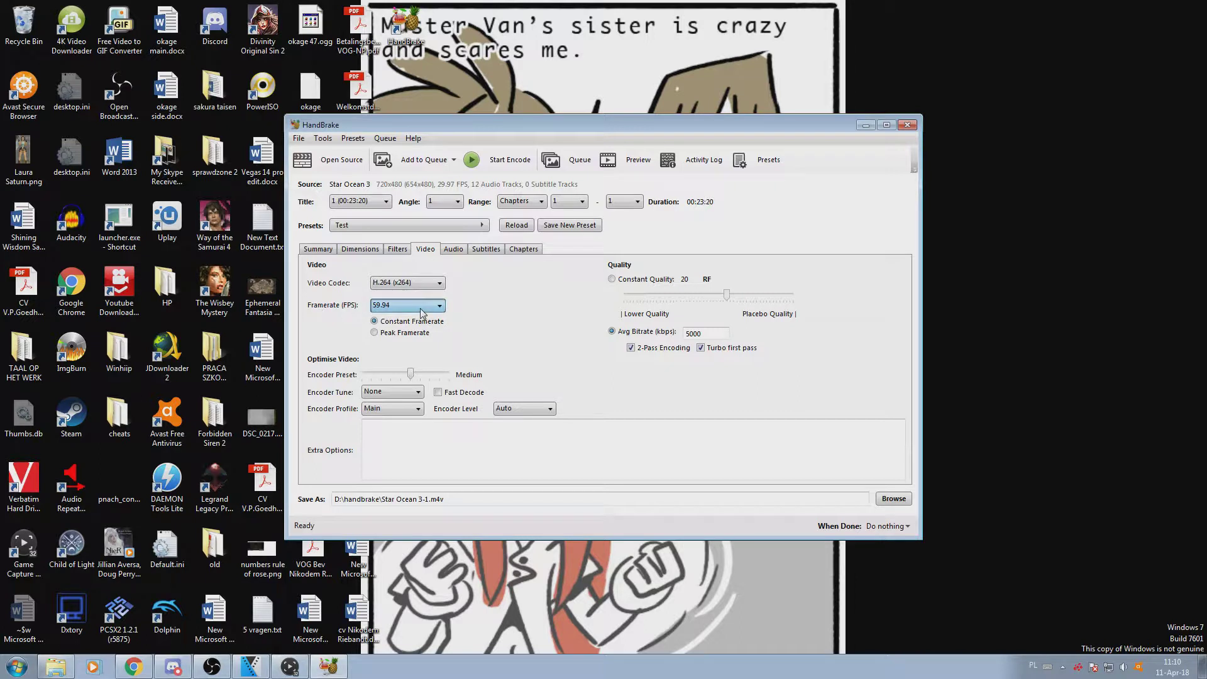
{"action": "left_click", "coordinate": [392, 338]}
{"action": "left_click", "coordinate": [391, 323]}
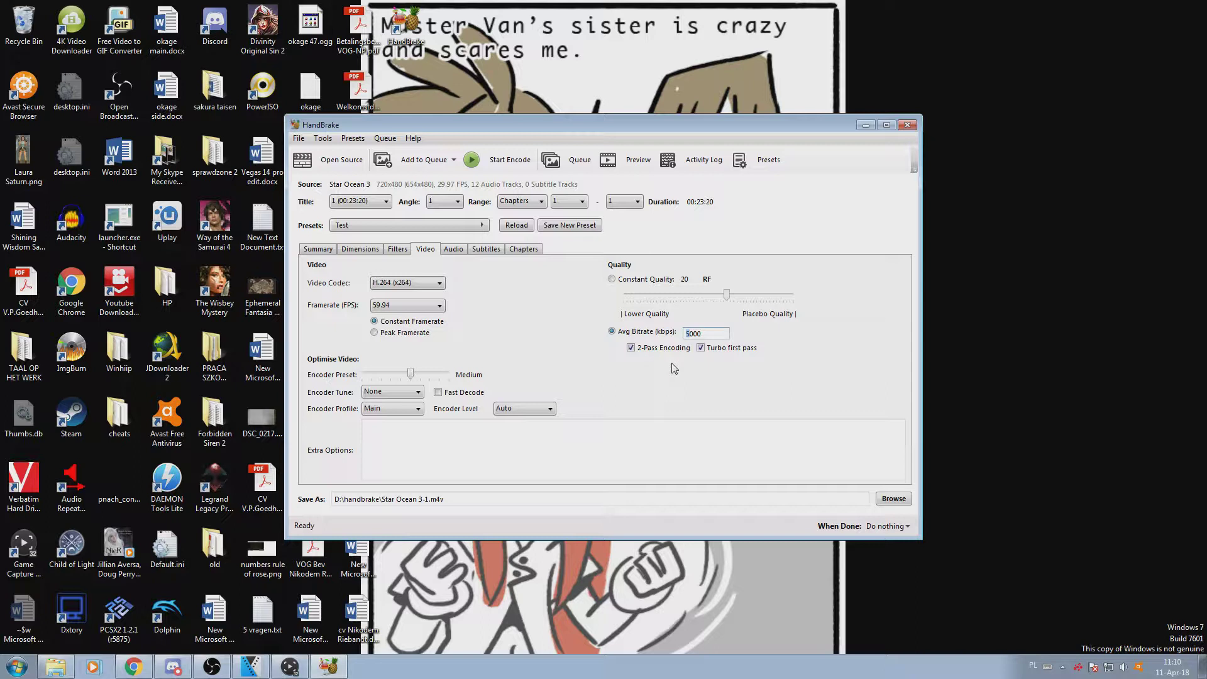
Set the average bitrate to 25000 kbps without turbo first pass, then browse for the output location
{"action": "key", "text": "Delete"}
{"action": "type", "text": "2"}
{"action": "left_click", "coordinate": [701, 349]}
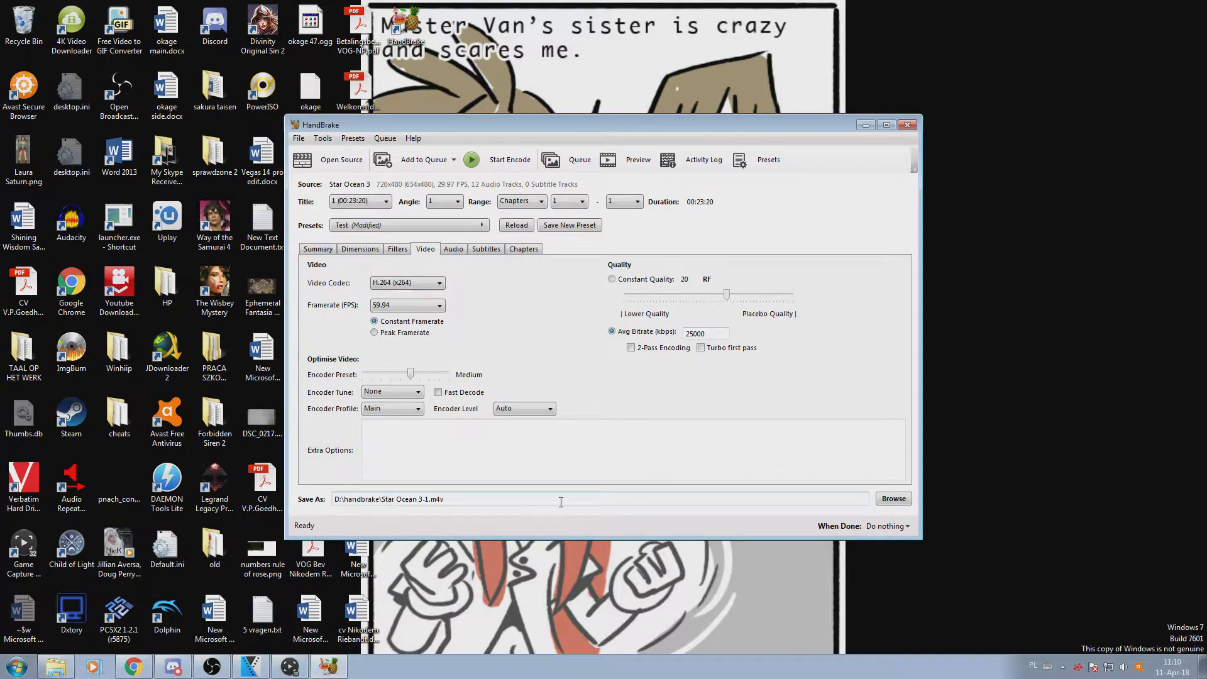
{"action": "left_click", "coordinate": [885, 503]}
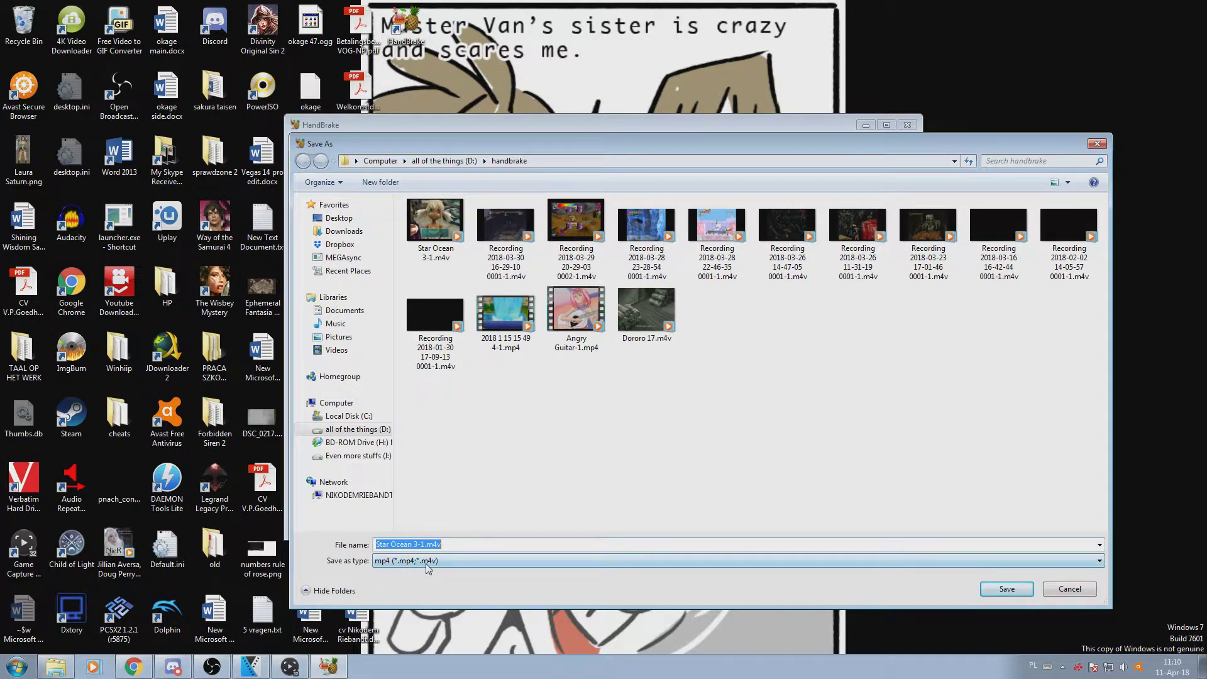
Dismiss the save chooser, keeping D:\handbrake\Star Ocean 3-1.m4v, and close HandBrake
{"action": "left_click", "coordinate": [1047, 590]}
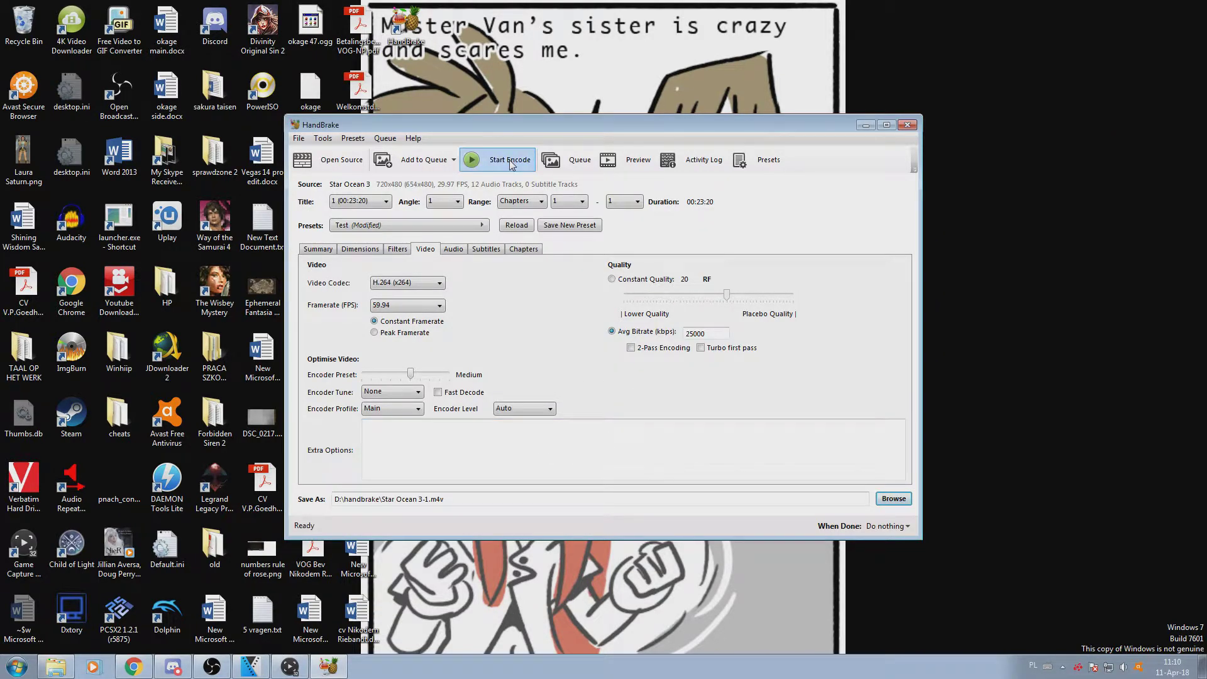
{"action": "left_click", "coordinate": [908, 125]}
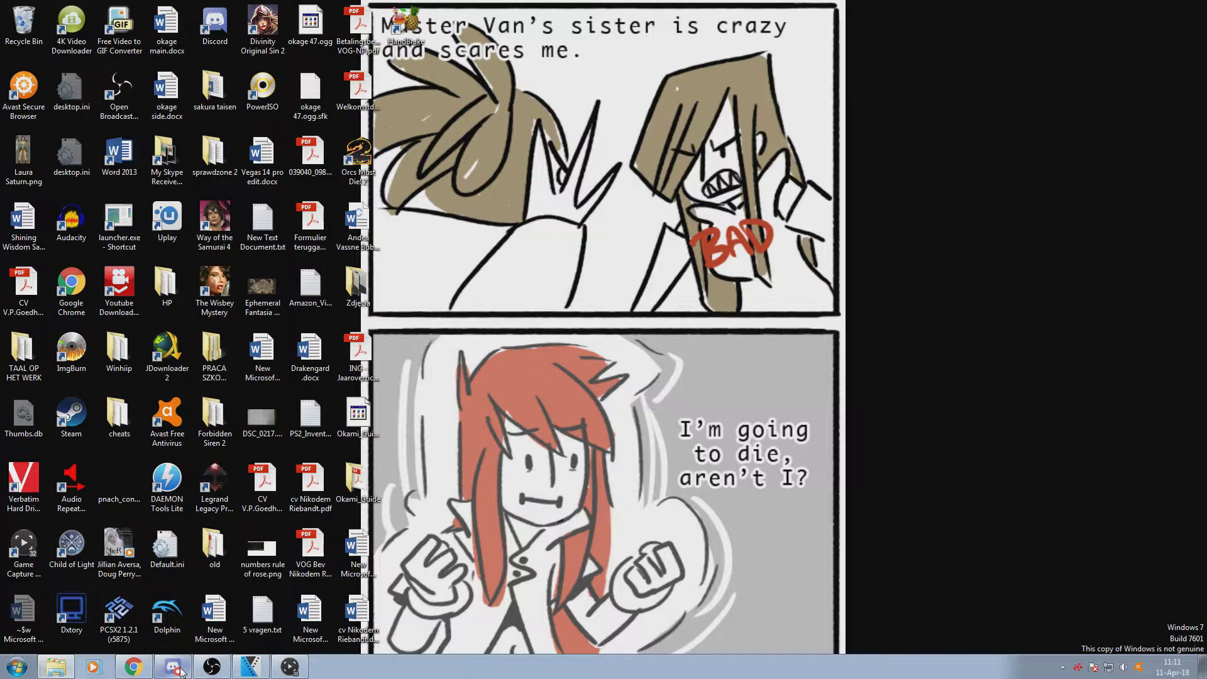
Restore VEGAS Pro and select the track 2 clips near 00:10:05 and 00:33:27
{"action": "left_click", "coordinate": [250, 667]}
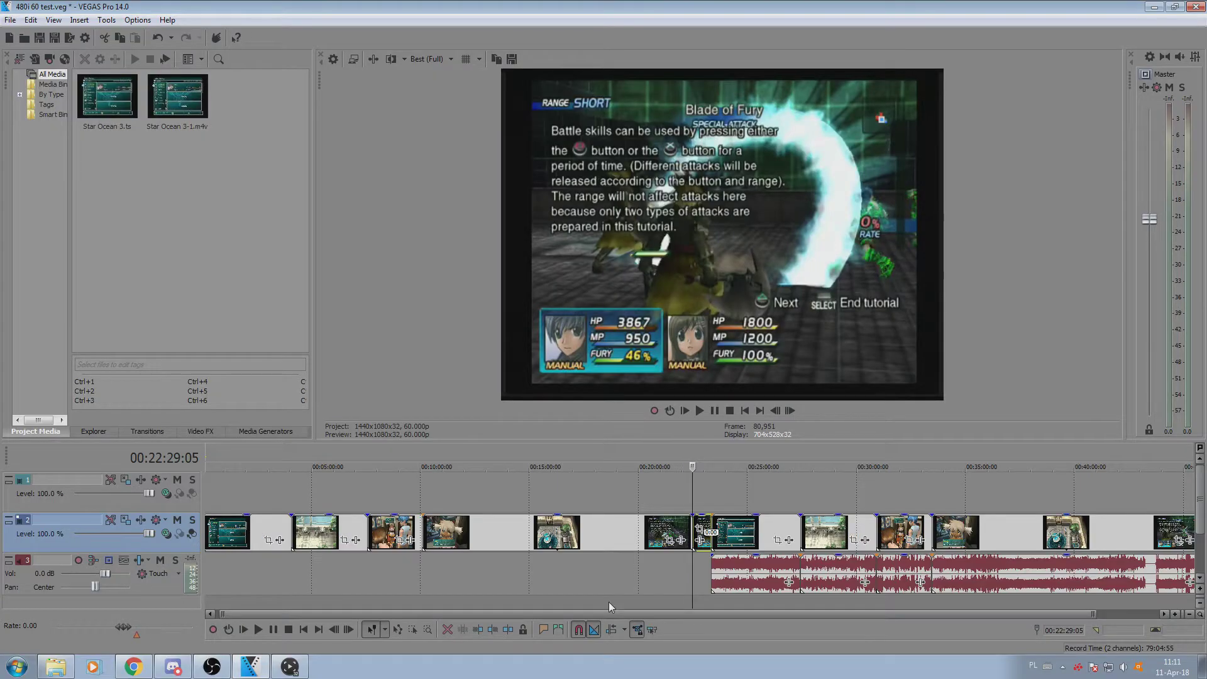
{"action": "scroll", "coordinate": [697, 544], "scroll_direction": "down", "scroll_amount": 1}
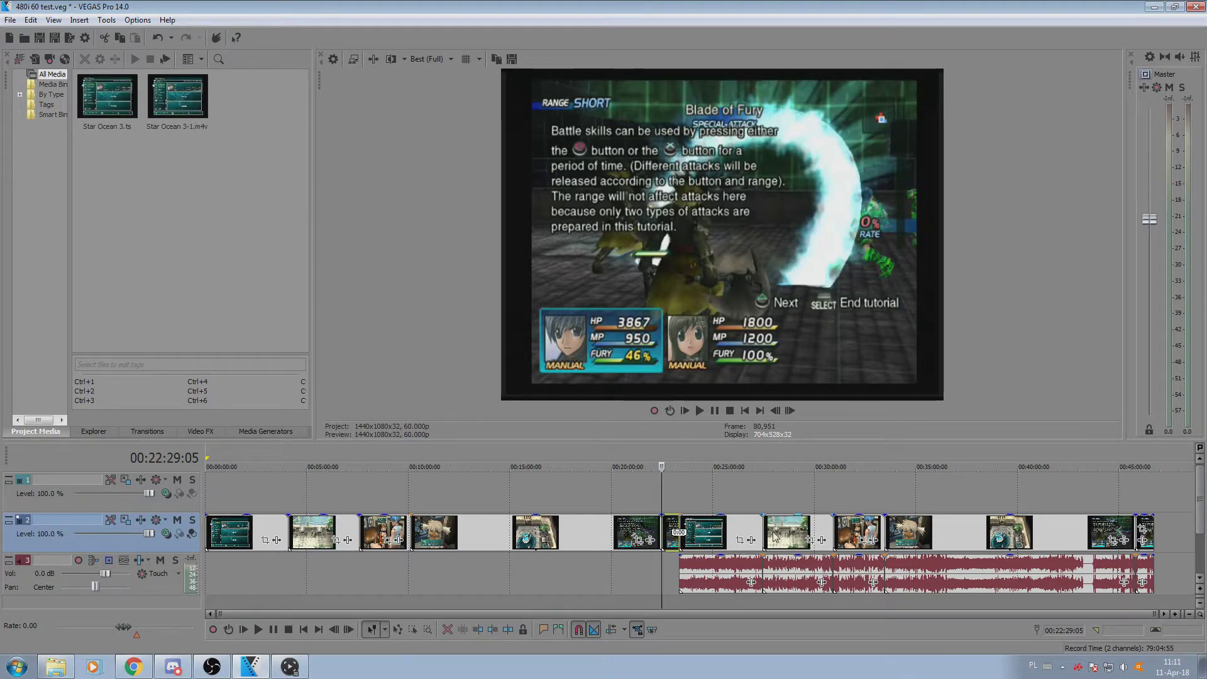
{"action": "left_click", "coordinate": [409, 537]}
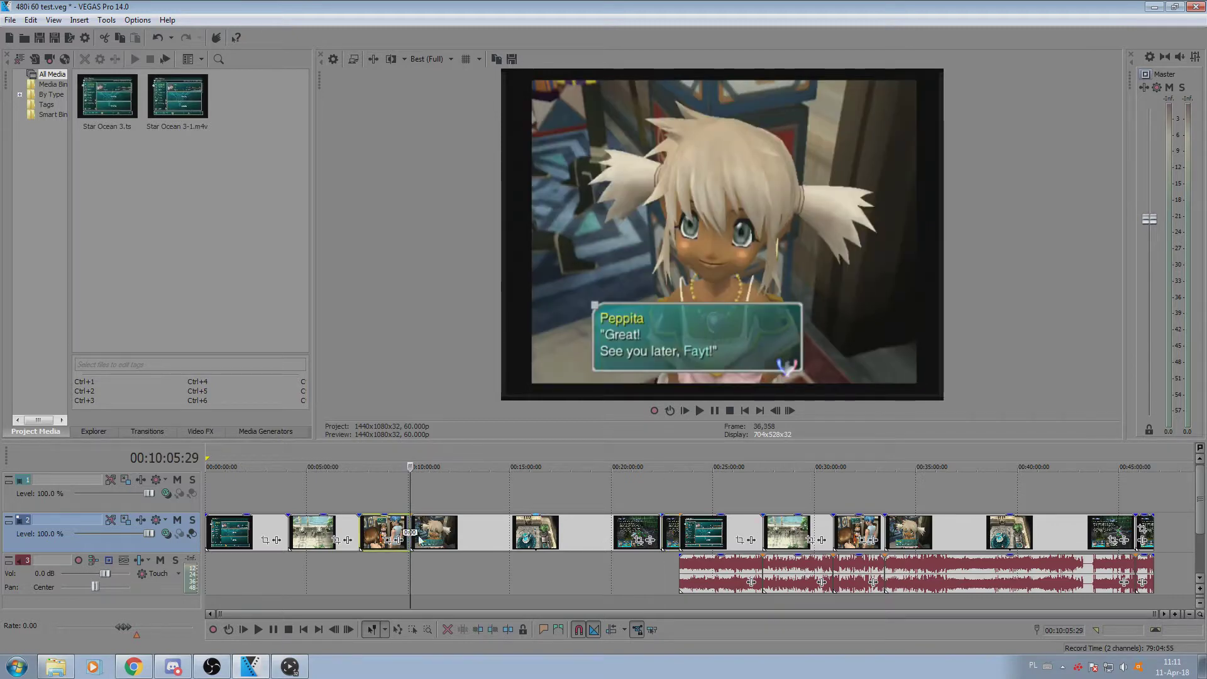
{"action": "left_click", "coordinate": [888, 531]}
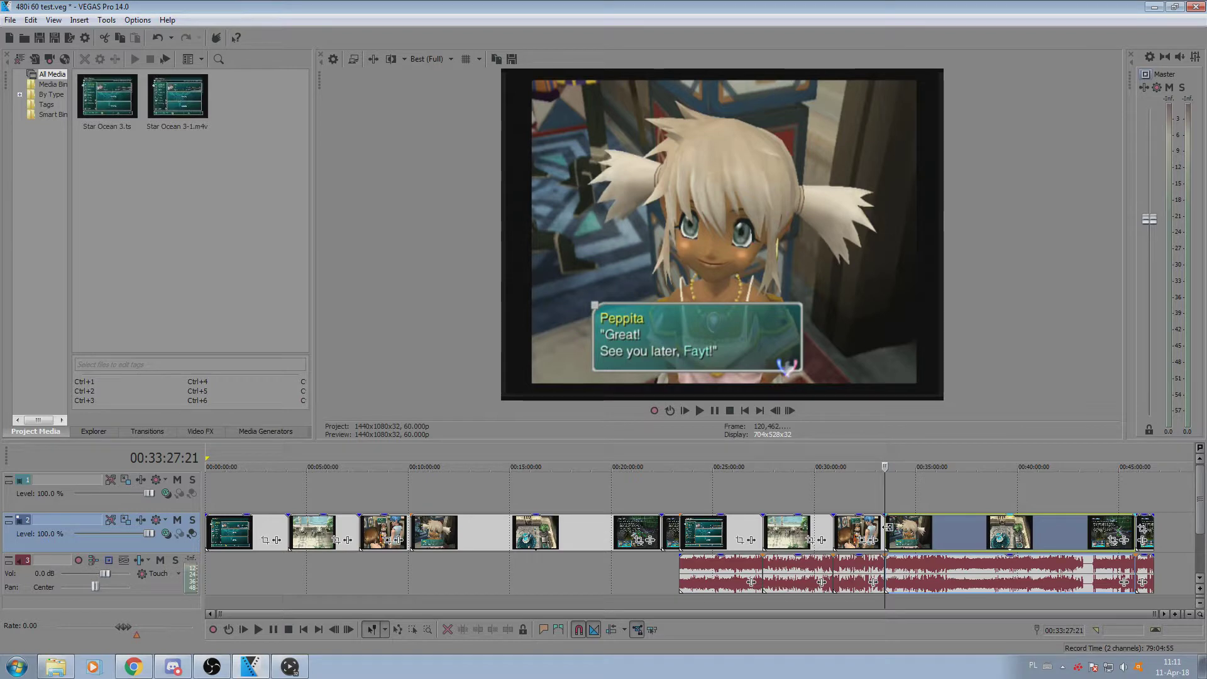
{"action": "left_click", "coordinate": [410, 535]}
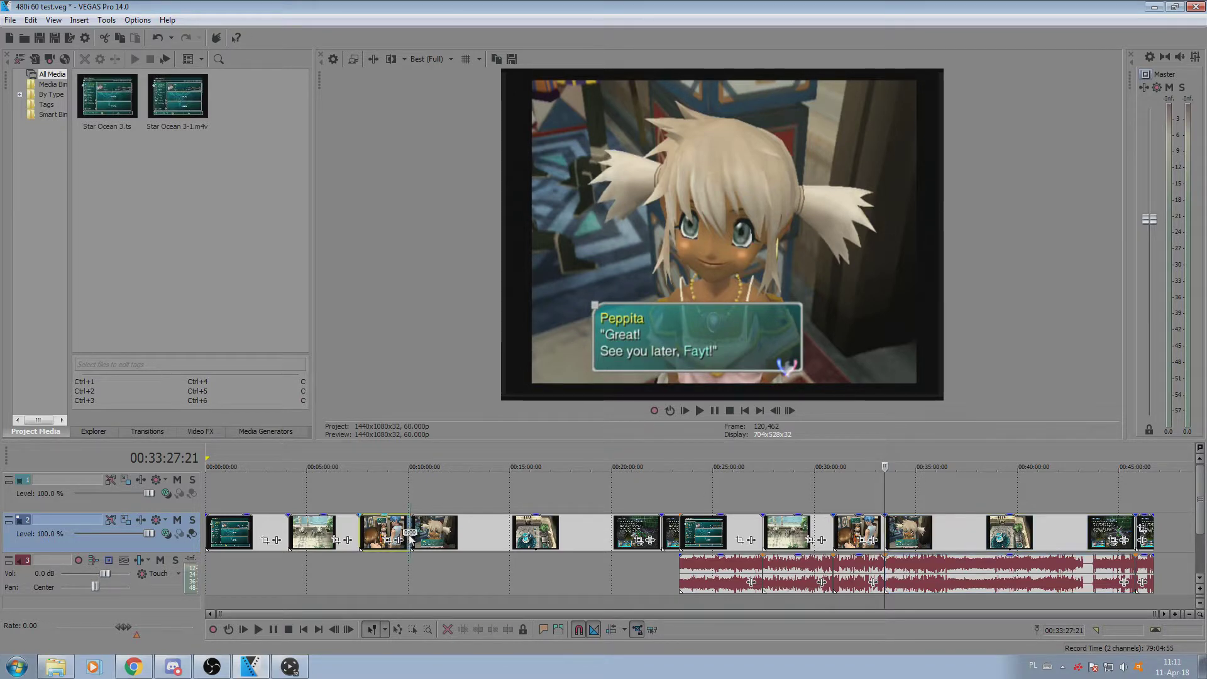
{"action": "left_click", "coordinate": [888, 537]}
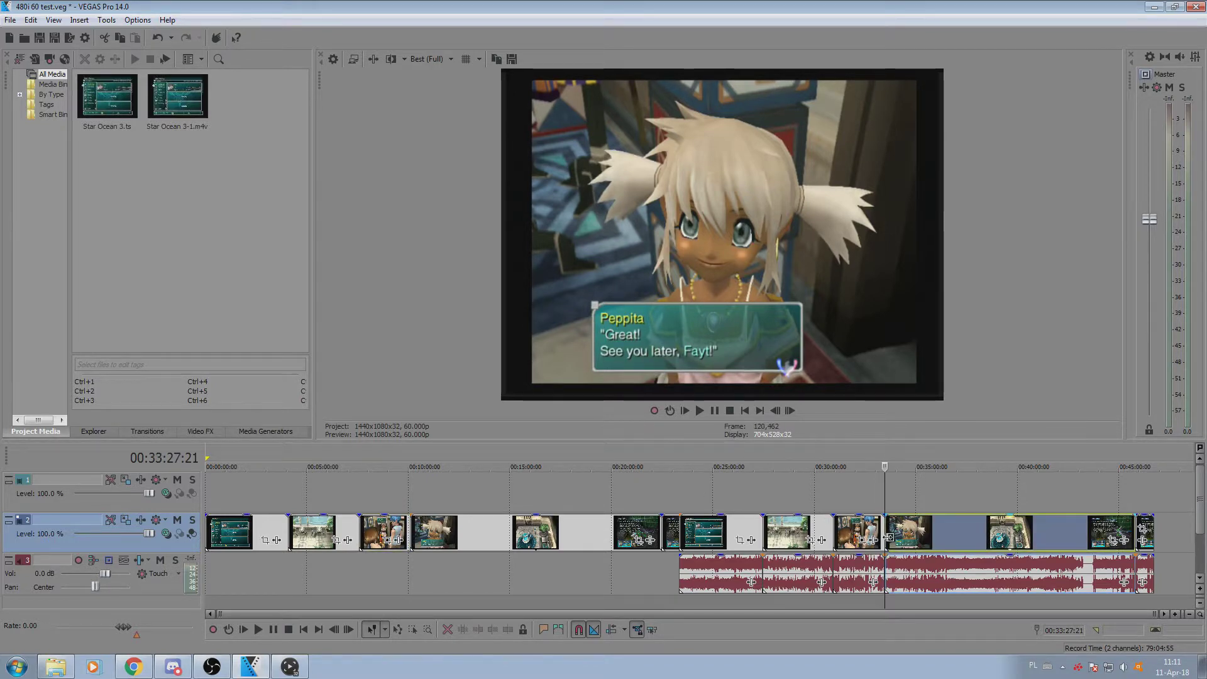
Move playback to 00:35:16:10, zoom the timeline, and select the clip starting at 00:27:27
{"action": "left_click", "coordinate": [922, 538]}
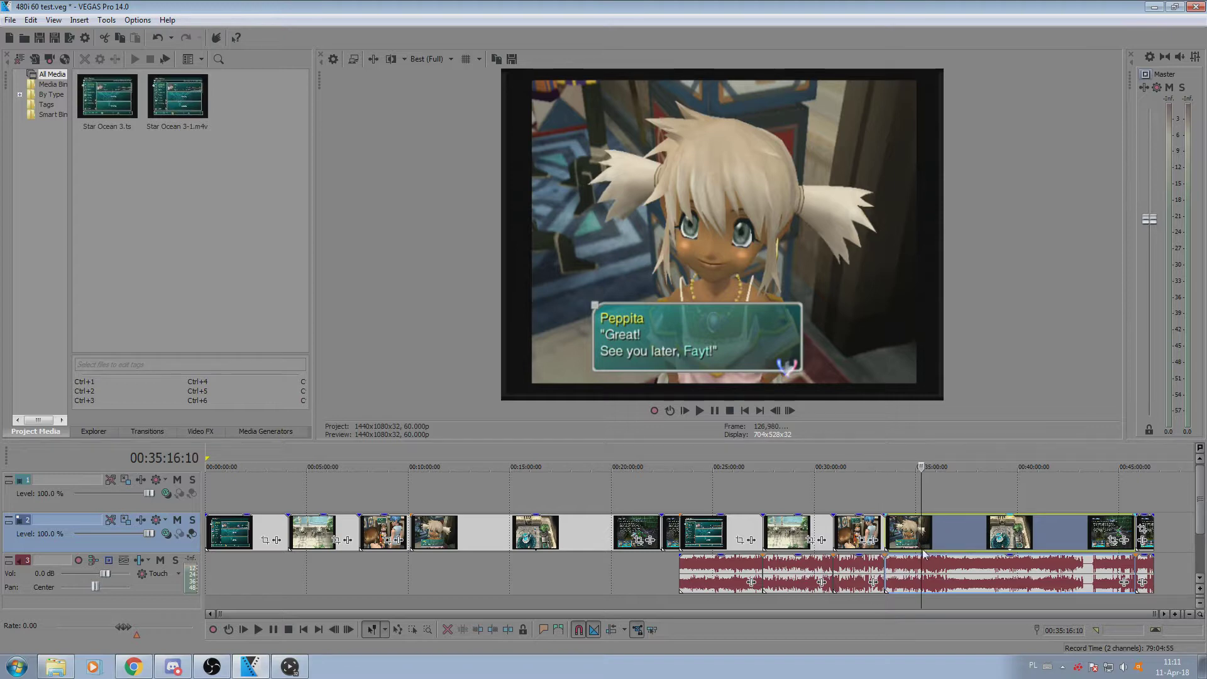
{"action": "scroll", "coordinate": [831, 523], "scroll_direction": "up", "scroll_amount": 8}
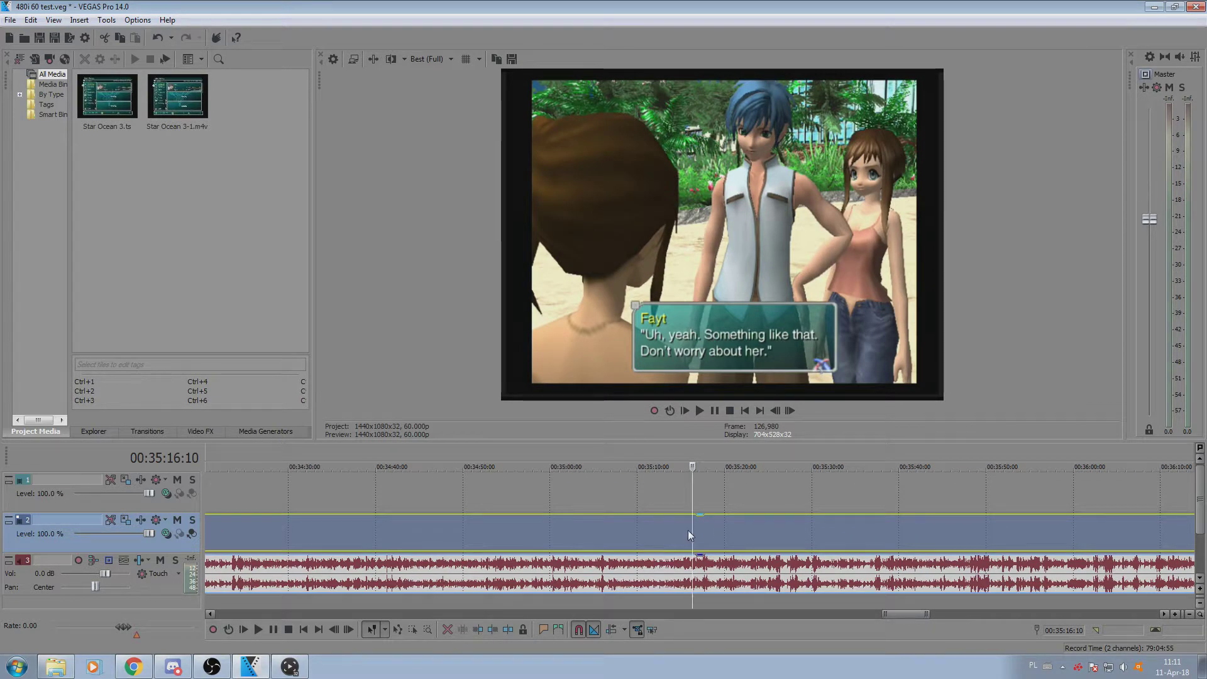
{"action": "scroll", "coordinate": [690, 530], "scroll_direction": "down", "scroll_amount": 8}
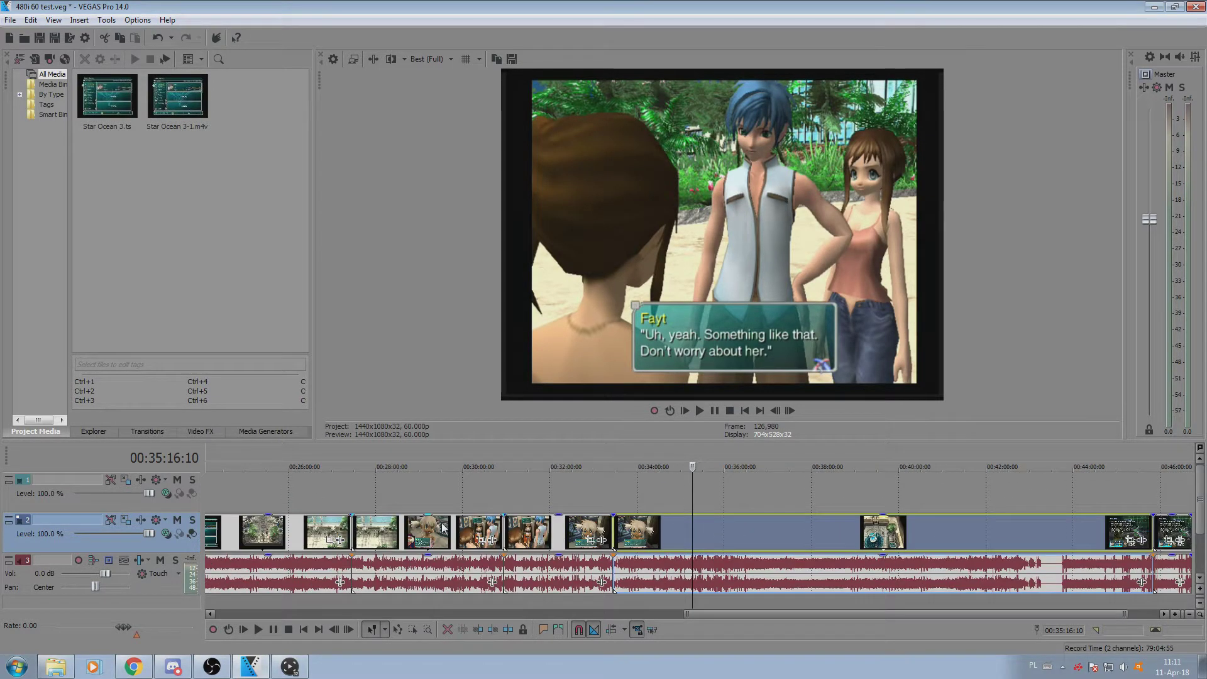
{"action": "scroll", "coordinate": [444, 530], "scroll_direction": "down", "scroll_amount": 2}
{"action": "left_click", "coordinate": [510, 531]}
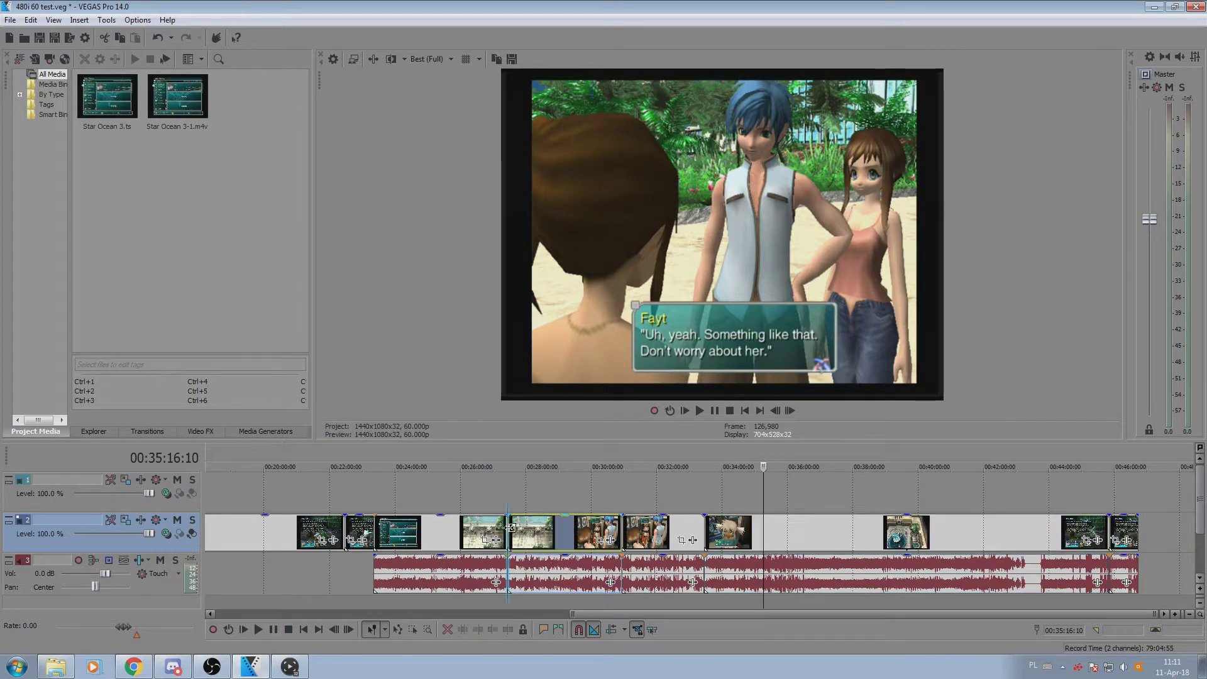
Jump to 00:27:27:12 and step the preview frame by frame to 00:27:27:24, frame 98,868
{"action": "left_click", "coordinate": [510, 532]}
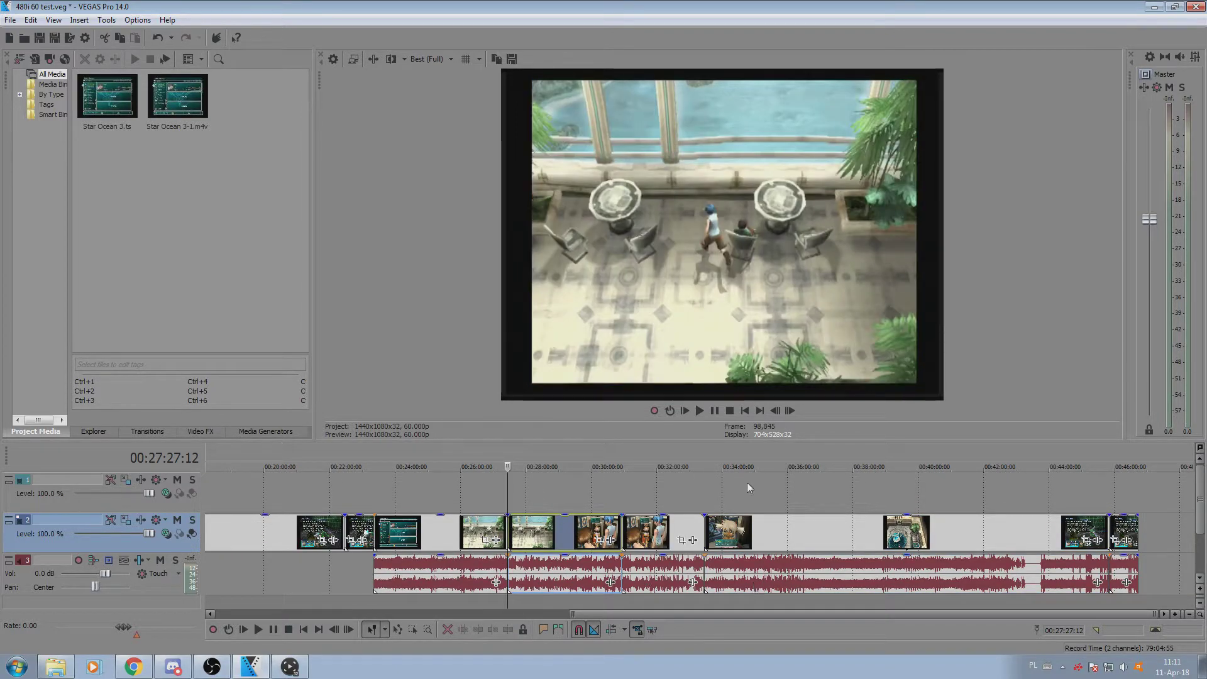
{"action": "left_click", "coordinate": [793, 409]}
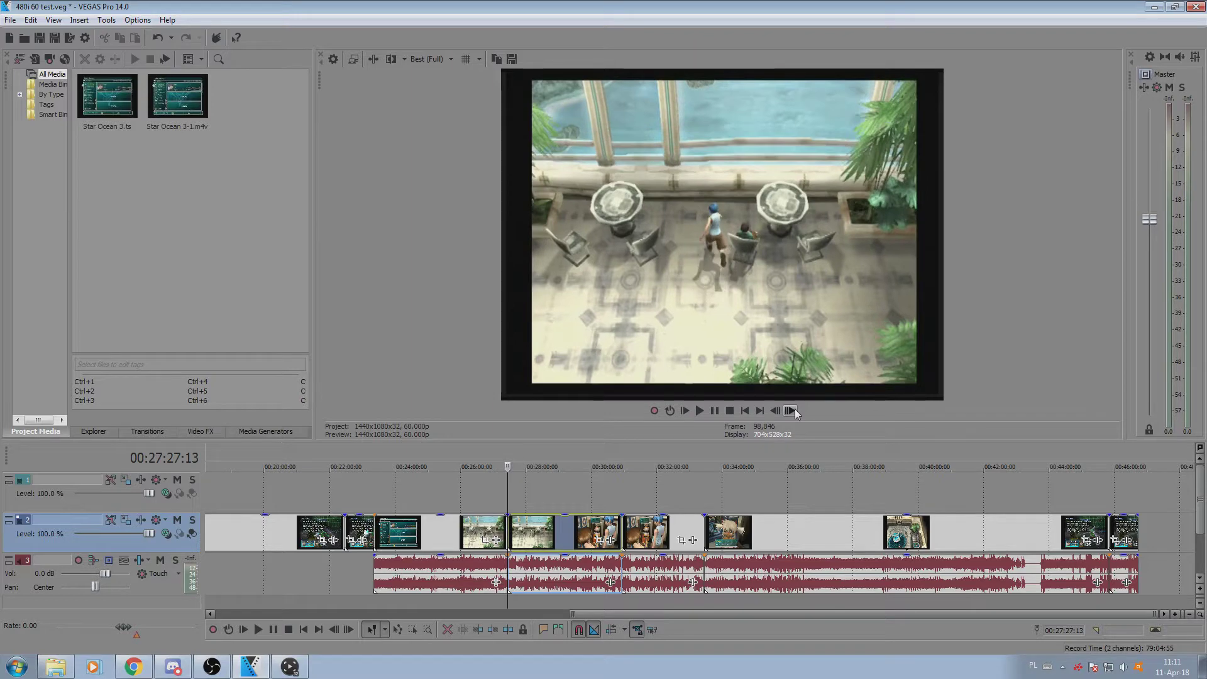
{"action": "left_click", "coordinate": [794, 409]}
{"action": "left_click", "coordinate": [794, 409]}
{"action": "left_click", "coordinate": [794, 408]}
{"action": "left_click", "coordinate": [795, 409]}
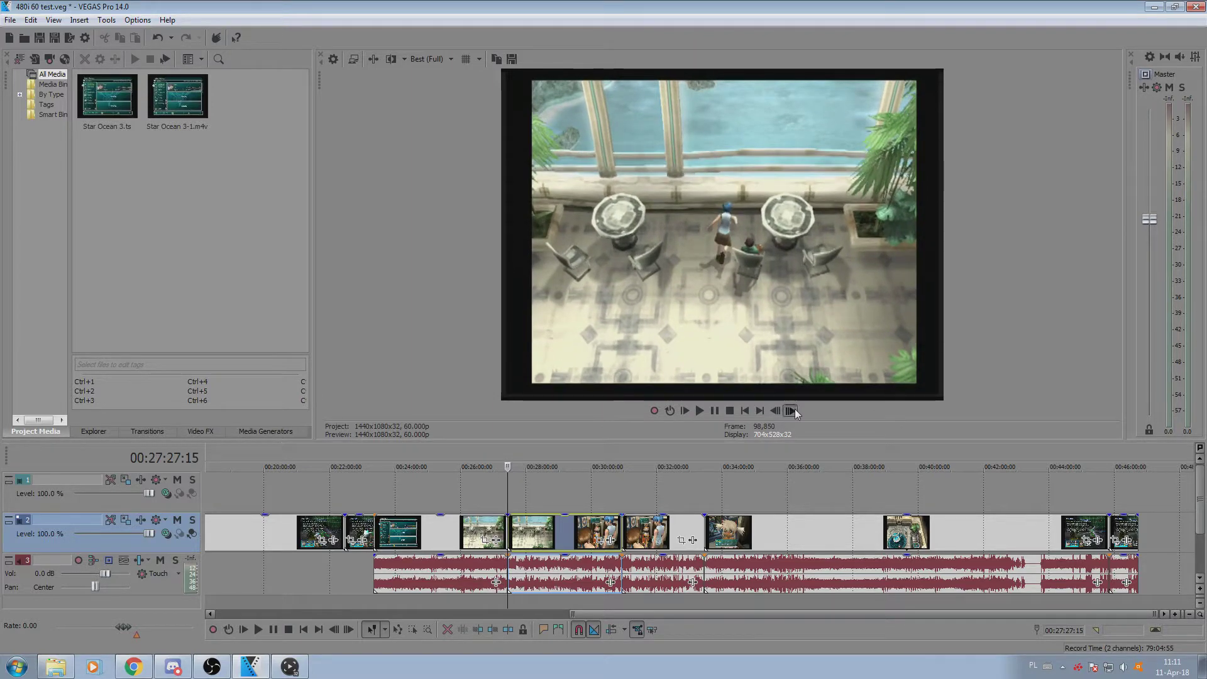
{"action": "left_click", "coordinate": [795, 409]}
{"action": "left_click", "coordinate": [795, 408]}
{"action": "left_click", "coordinate": [794, 409]}
{"action": "left_click", "coordinate": [794, 408]}
{"action": "left_click", "coordinate": [794, 408]}
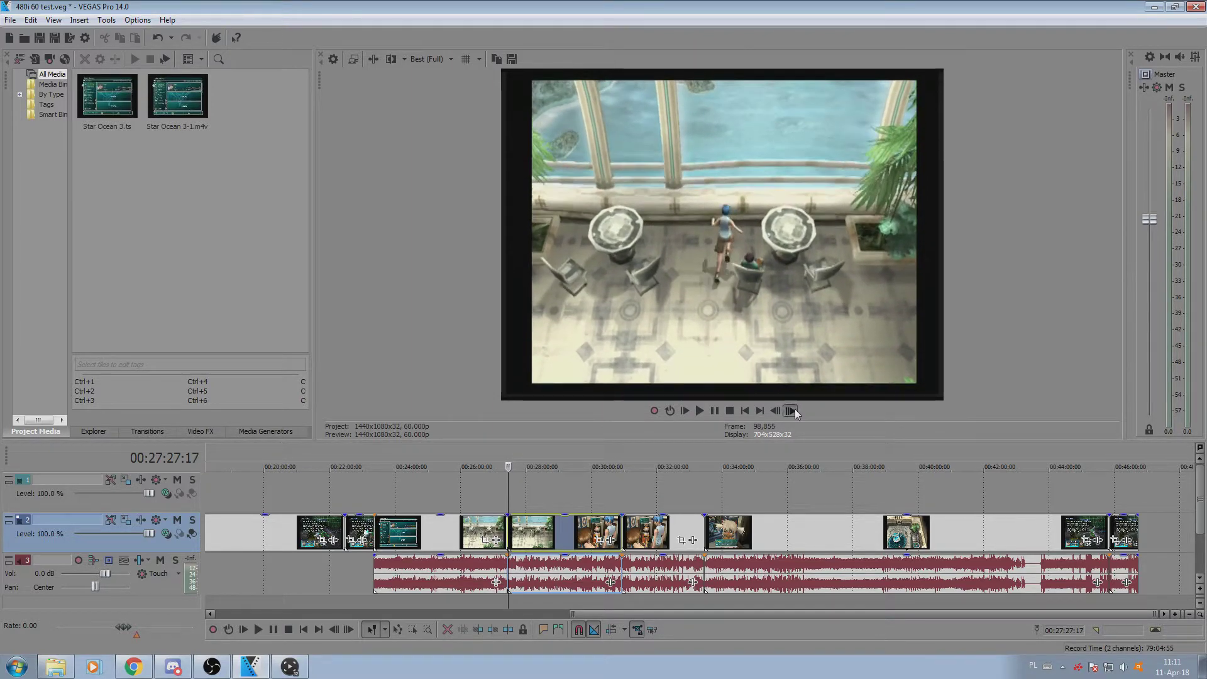
{"action": "left_click", "coordinate": [795, 409]}
{"action": "left_click", "coordinate": [794, 409]}
{"action": "left_click", "coordinate": [795, 408]}
{"action": "left_click", "coordinate": [795, 409]}
{"action": "left_click", "coordinate": [795, 409]}
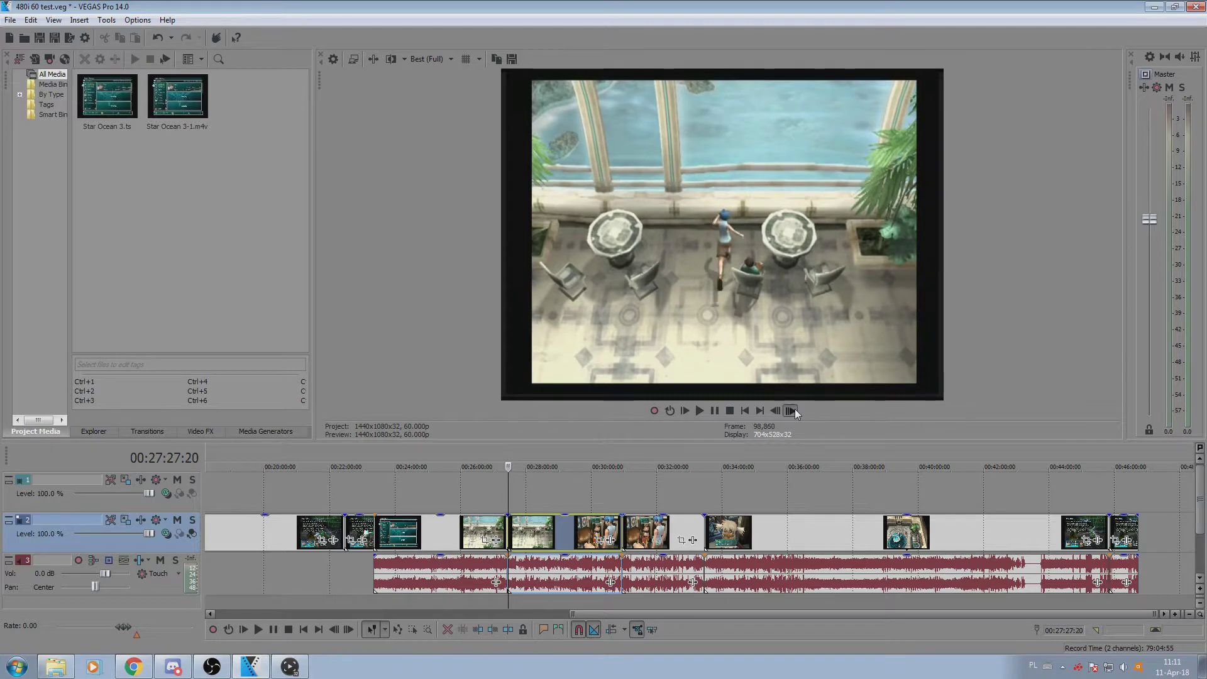
{"action": "left_click", "coordinate": [795, 409]}
{"action": "left_click", "coordinate": [795, 408]}
{"action": "left_click", "coordinate": [794, 409]}
{"action": "left_click", "coordinate": [795, 408]}
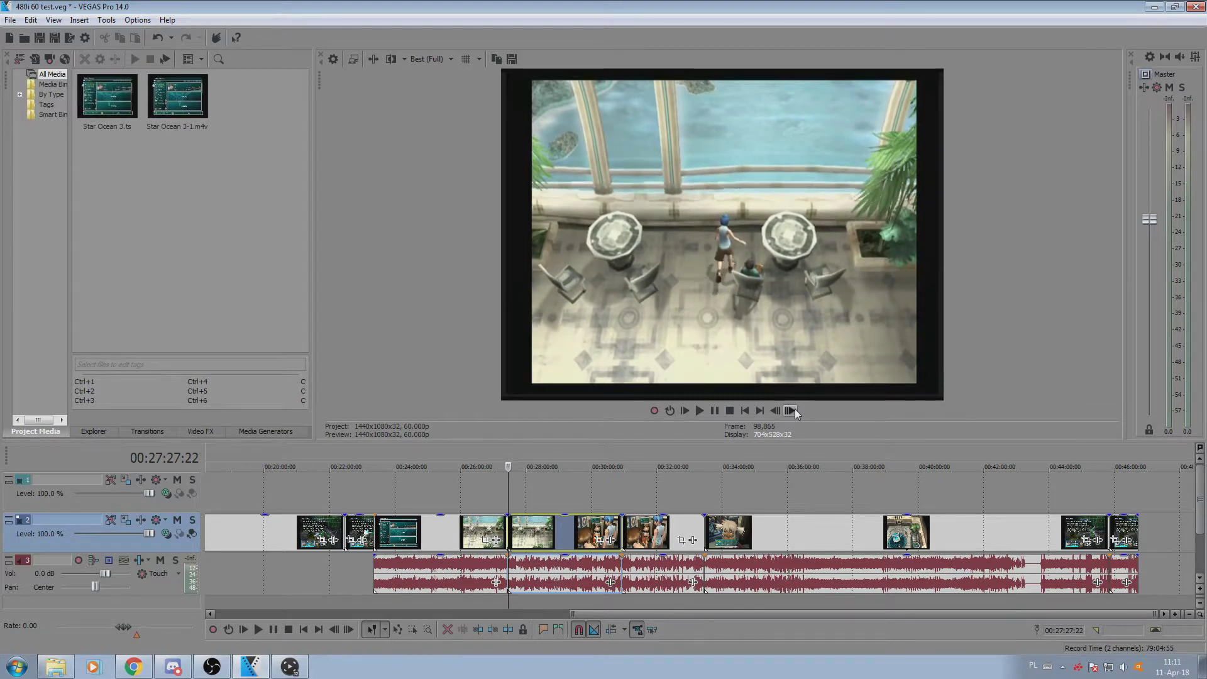
{"action": "left_click", "coordinate": [795, 408]}
{"action": "left_click", "coordinate": [794, 408]}
{"action": "scroll", "coordinate": [595, 552], "scroll_direction": "down", "scroll_amount": 3}
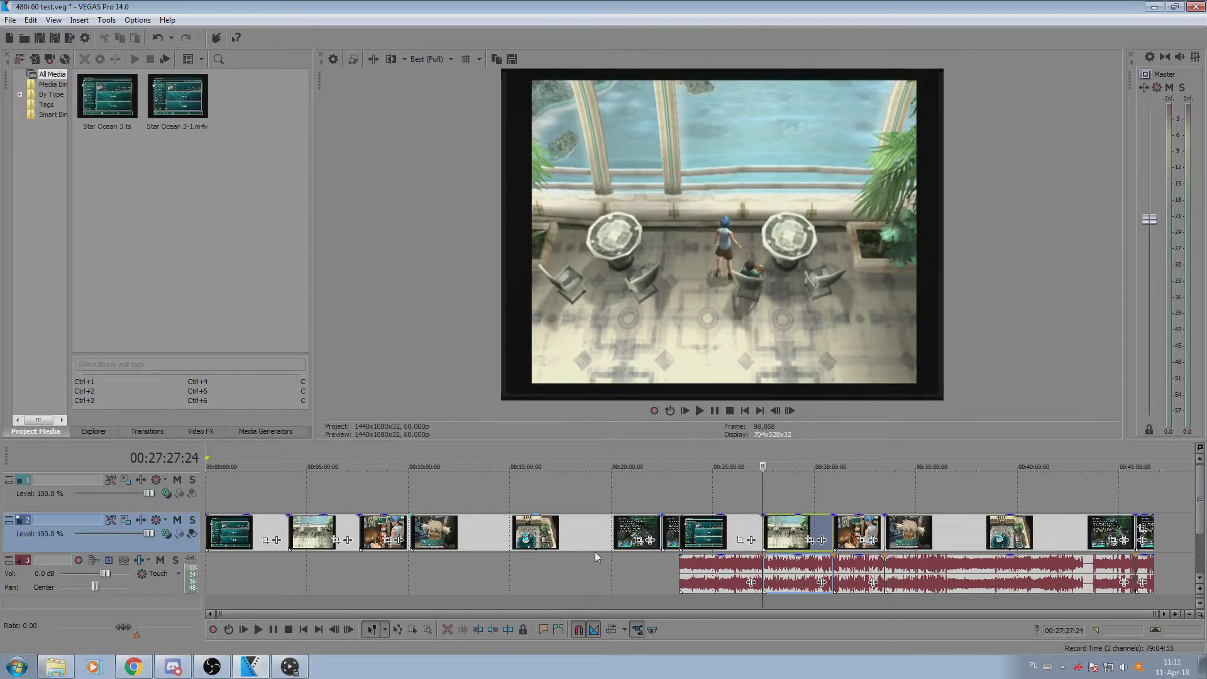
Check the Star Ocean 3-1 clip's pan/crop settings, then zoom the timeline in around 00:45:50
{"action": "left_click", "coordinate": [368, 533]}
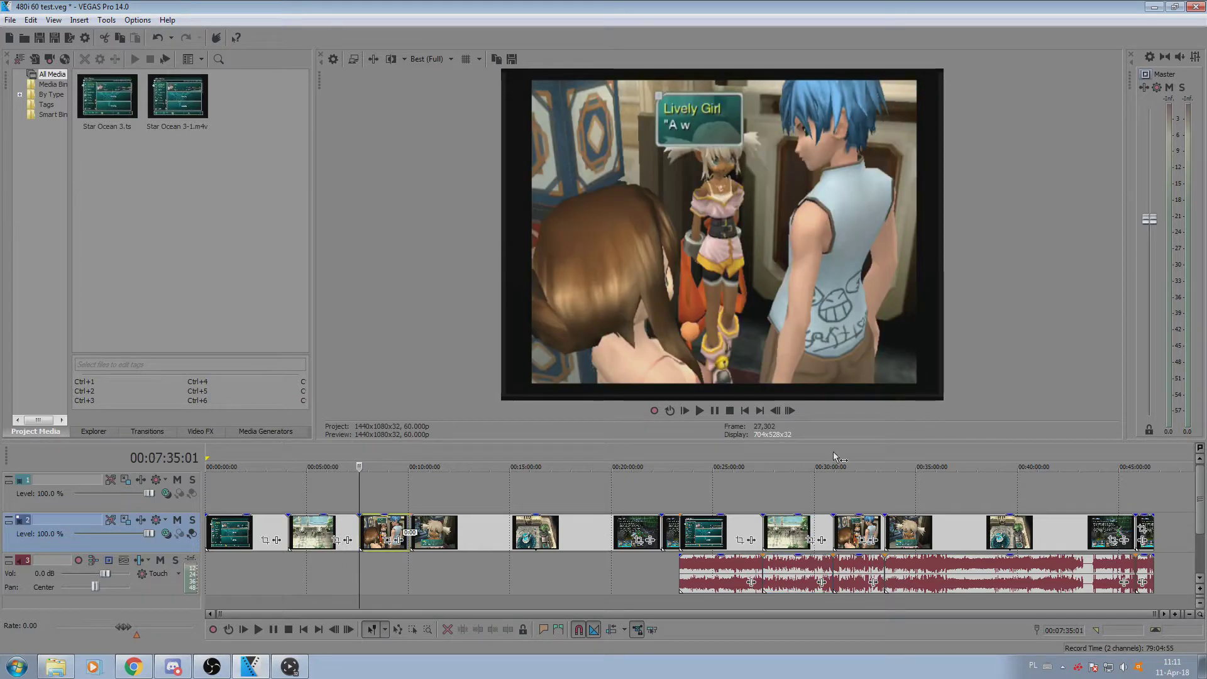
{"action": "scroll", "coordinate": [616, 536], "scroll_direction": "up", "scroll_amount": 2}
{"action": "scroll", "coordinate": [620, 541], "scroll_direction": "down", "scroll_amount": 2}
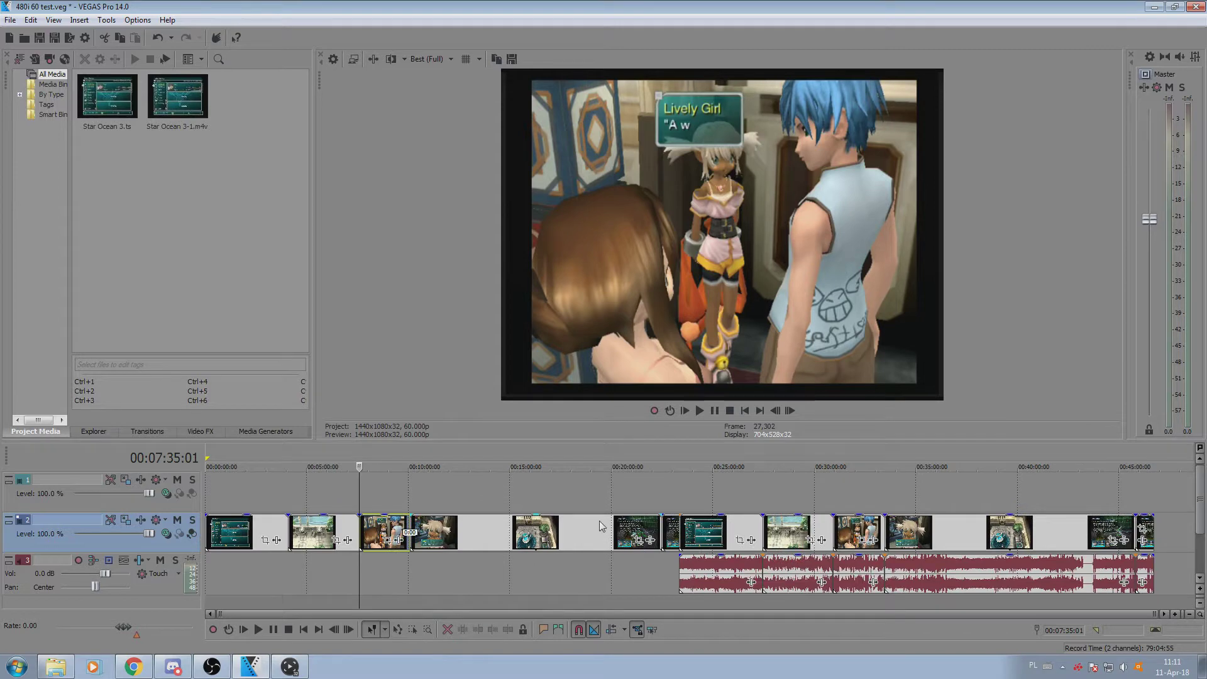
{"action": "left_click", "coordinate": [669, 533]}
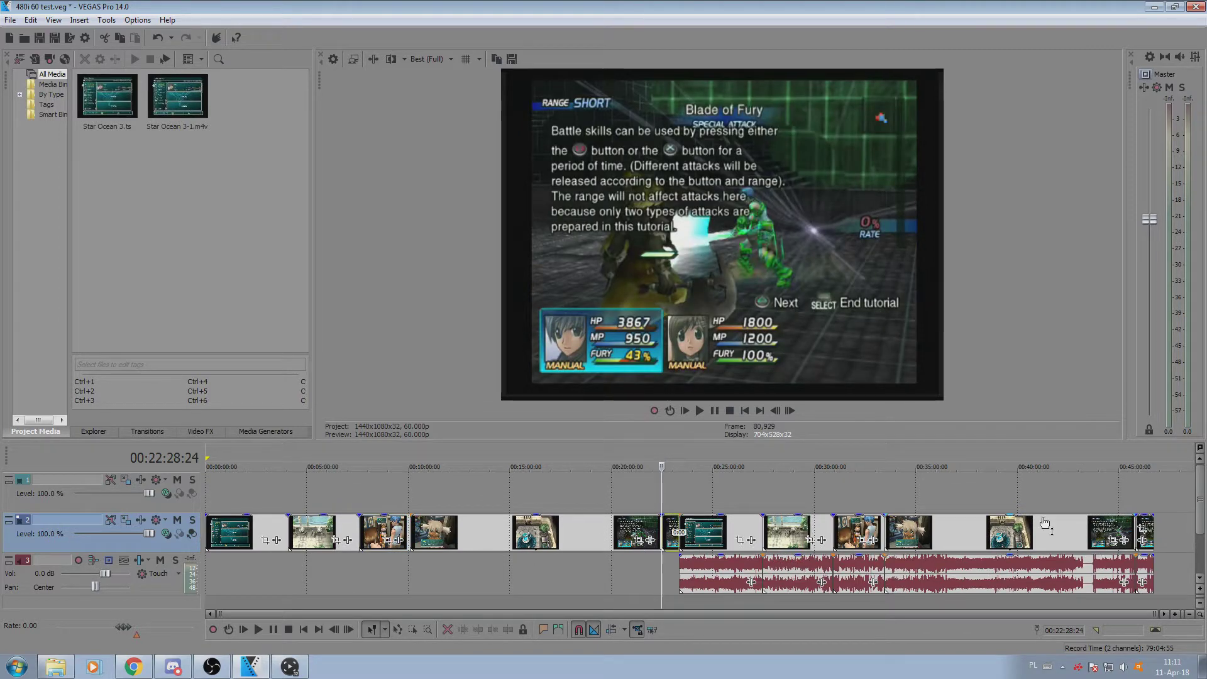
{"action": "left_click", "coordinate": [1142, 529]}
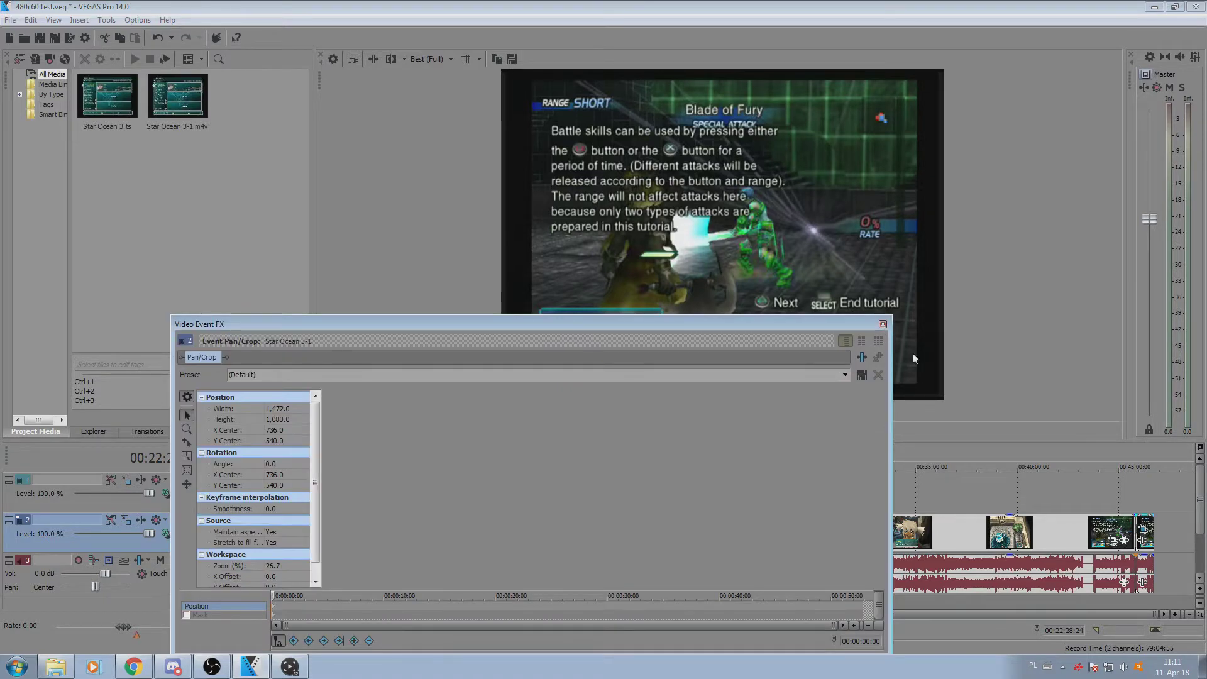
{"action": "left_click", "coordinate": [882, 324]}
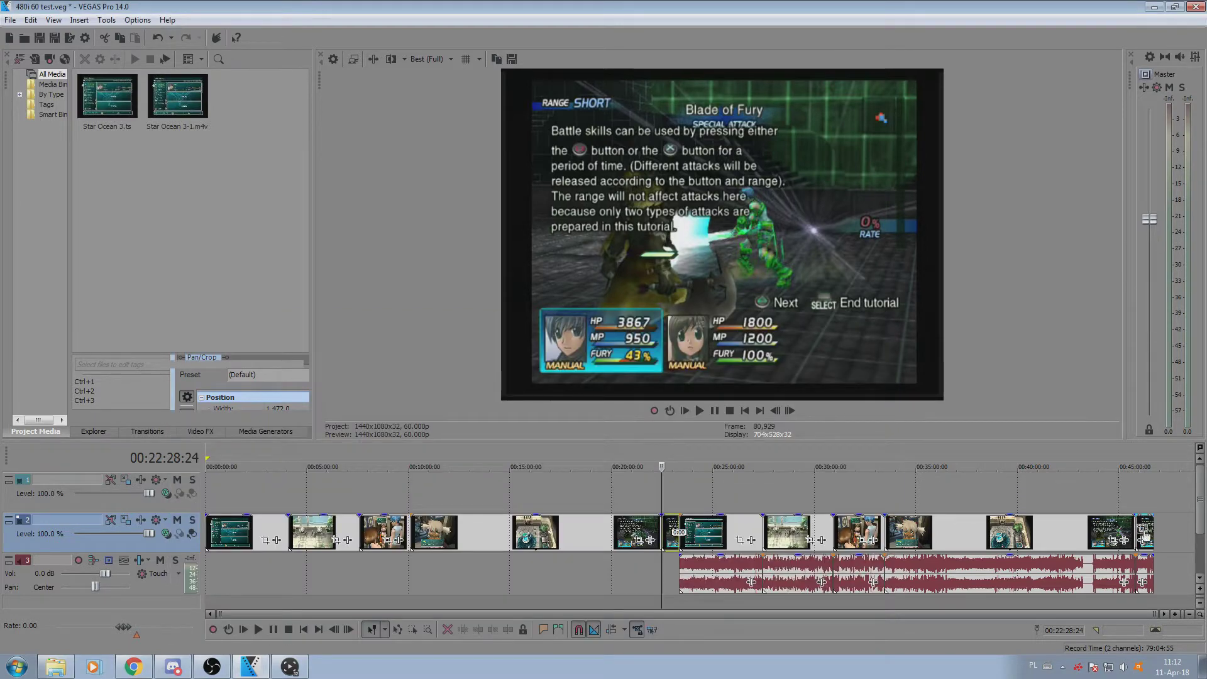
{"action": "key", "text": "Up"}
{"action": "key", "text": "Up"}
{"action": "key", "text": "Up"}
{"action": "key", "text": "Up"}
{"action": "key", "text": "Up"}
{"action": "key", "text": "Up"}
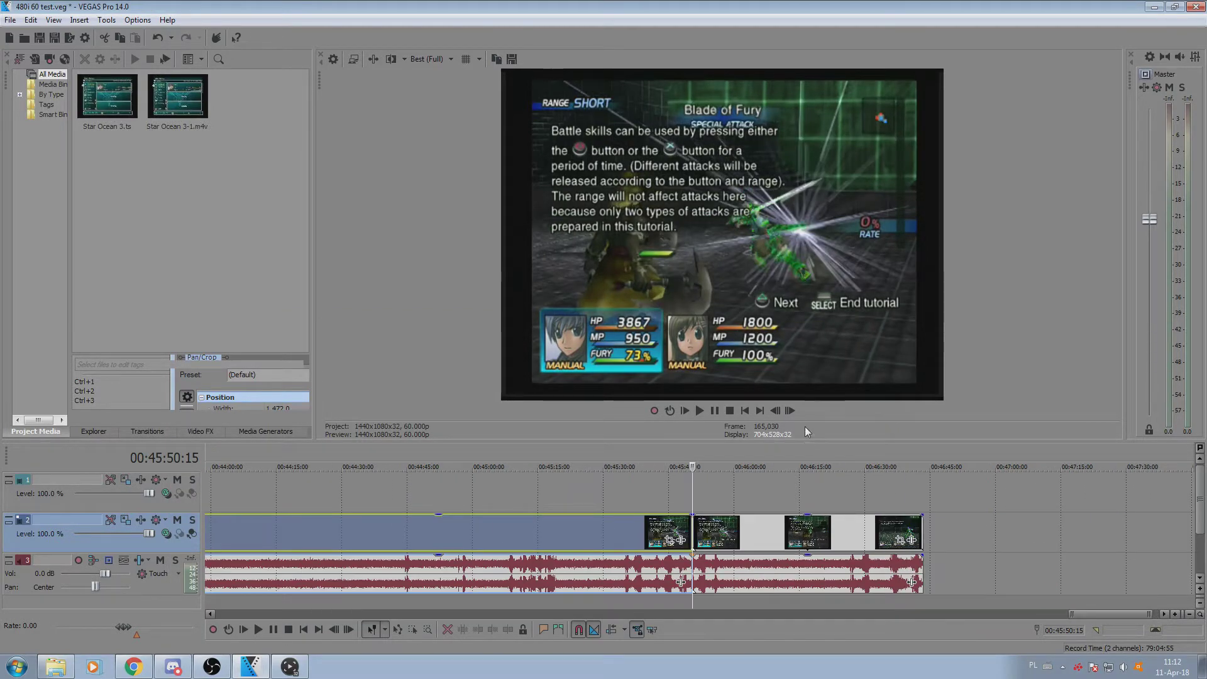
Step the 60p preview frame by frame through the Blade of Fury attack to 00:45:51:22
{"action": "left_click", "coordinate": [790, 410]}
{"action": "left_click", "coordinate": [789, 410]}
{"action": "left_click", "coordinate": [789, 410]}
{"action": "left_click", "coordinate": [789, 410]}
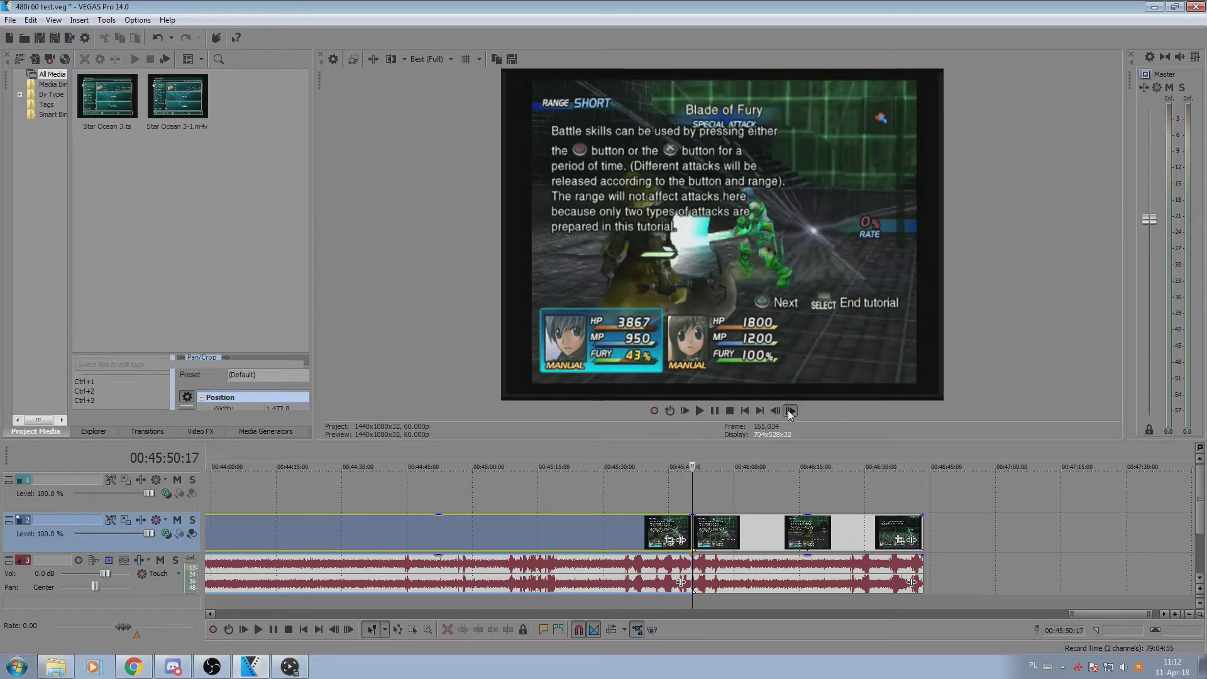
{"action": "left_click", "coordinate": [789, 410]}
{"action": "left_click", "coordinate": [790, 410]}
{"action": "left_click", "coordinate": [790, 410]}
{"action": "left_click", "coordinate": [789, 410]}
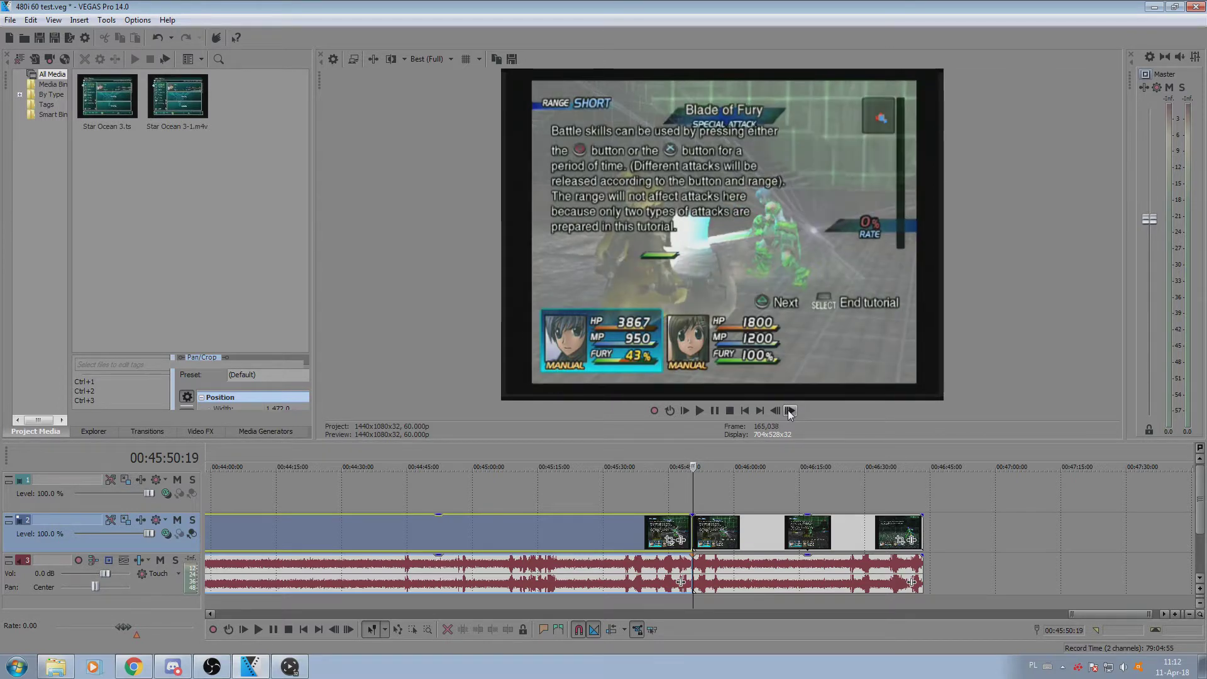
{"action": "left_click", "coordinate": [790, 409]}
{"action": "left_click", "coordinate": [789, 410]}
{"action": "left_click", "coordinate": [790, 410]}
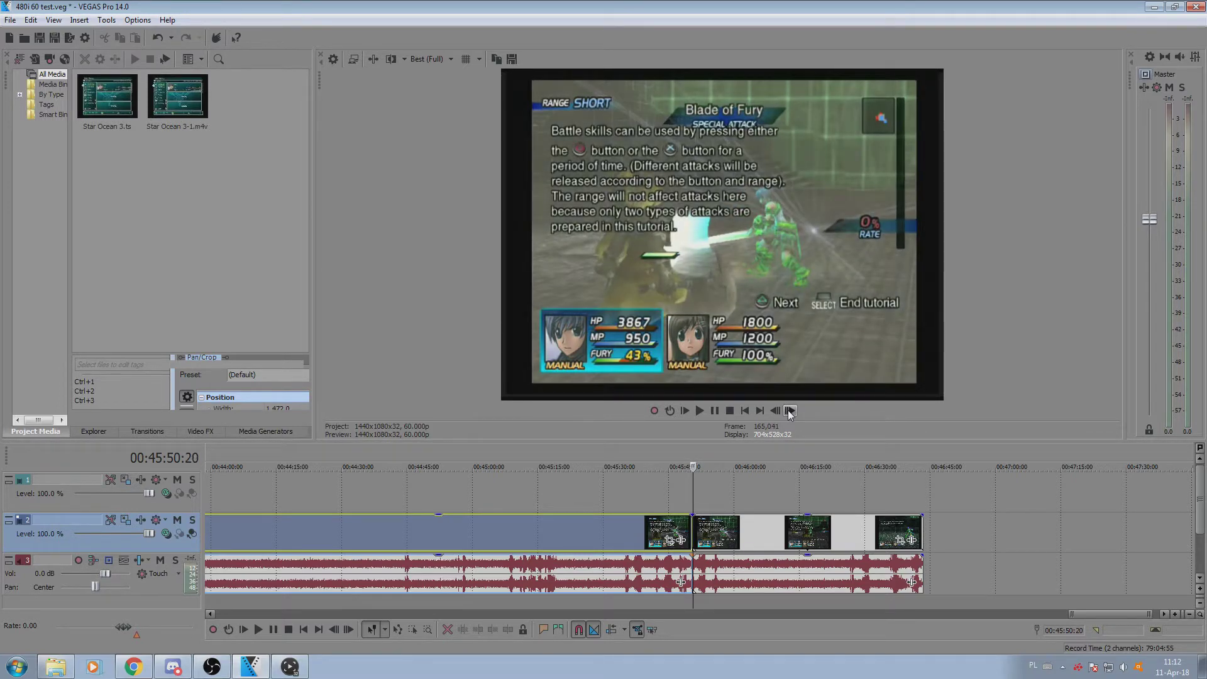
{"action": "left_click", "coordinate": [789, 410]}
{"action": "left_click", "coordinate": [790, 411]}
{"action": "left_click", "coordinate": [790, 410]}
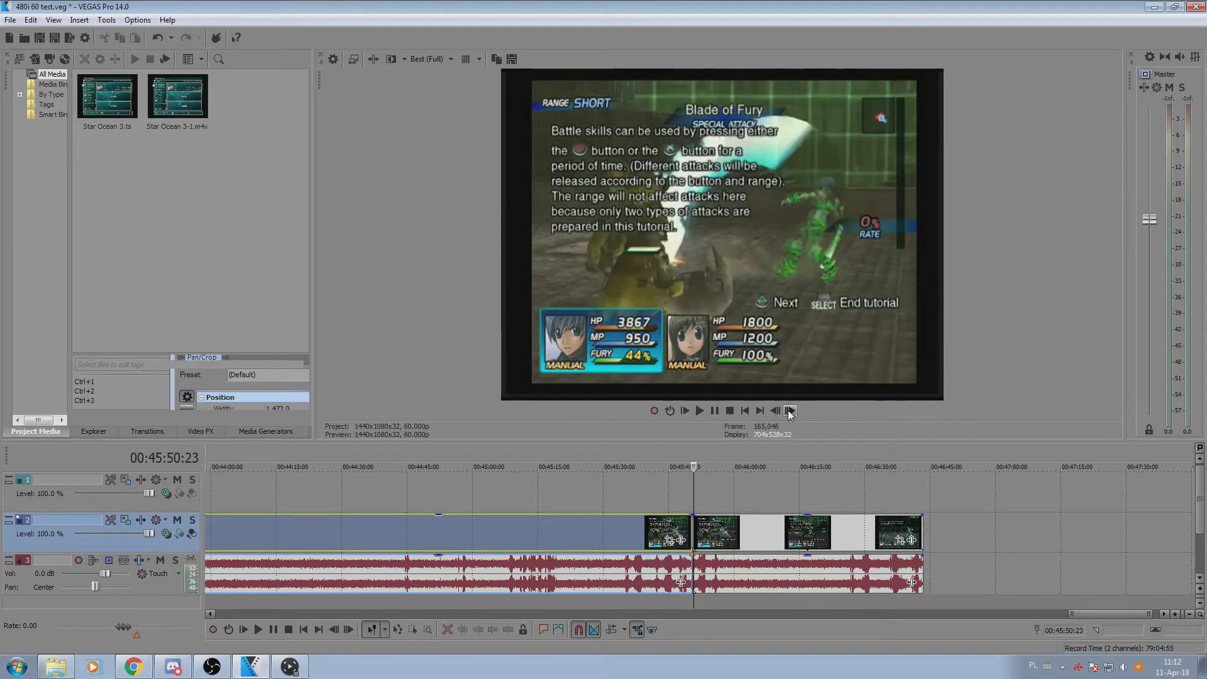
{"action": "left_click", "coordinate": [790, 411]}
{"action": "left_click", "coordinate": [790, 410]}
{"action": "left_click", "coordinate": [790, 411]}
{"action": "left_click", "coordinate": [790, 410]}
{"action": "left_click", "coordinate": [790, 411]}
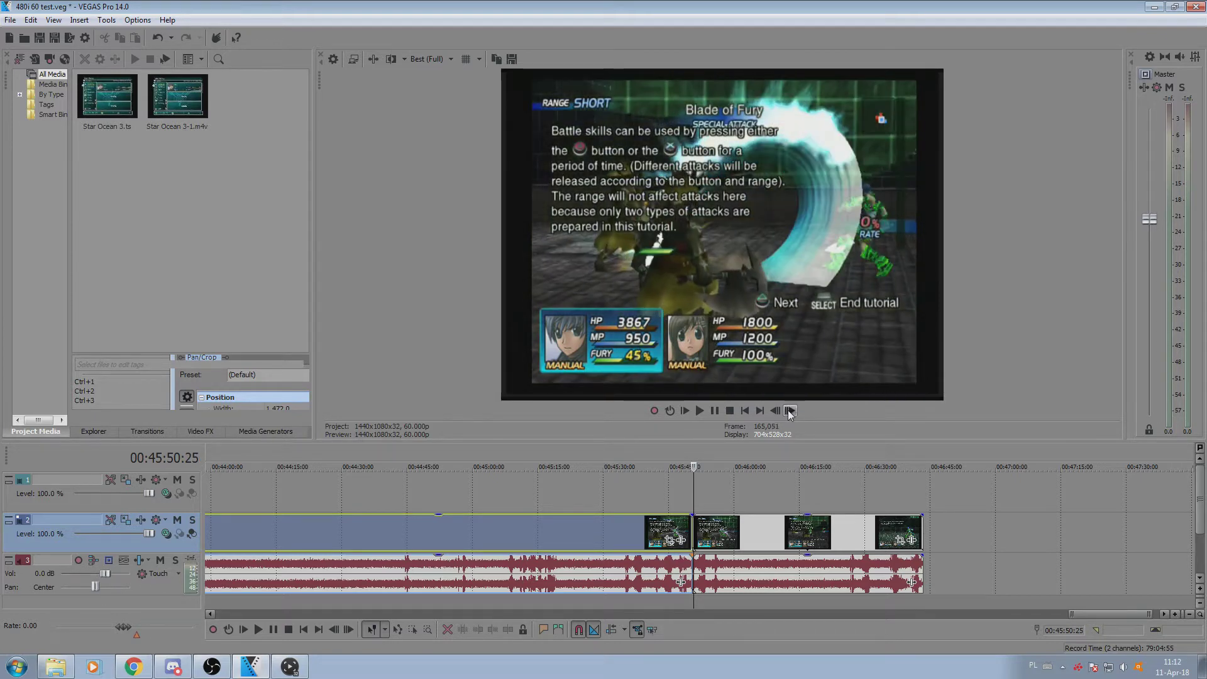
{"action": "left_click", "coordinate": [790, 410]}
{"action": "left_click", "coordinate": [791, 410]}
{"action": "left_click", "coordinate": [790, 410]}
{"action": "left_click", "coordinate": [790, 411]}
{"action": "left_click", "coordinate": [790, 410]}
{"action": "left_click", "coordinate": [790, 411]}
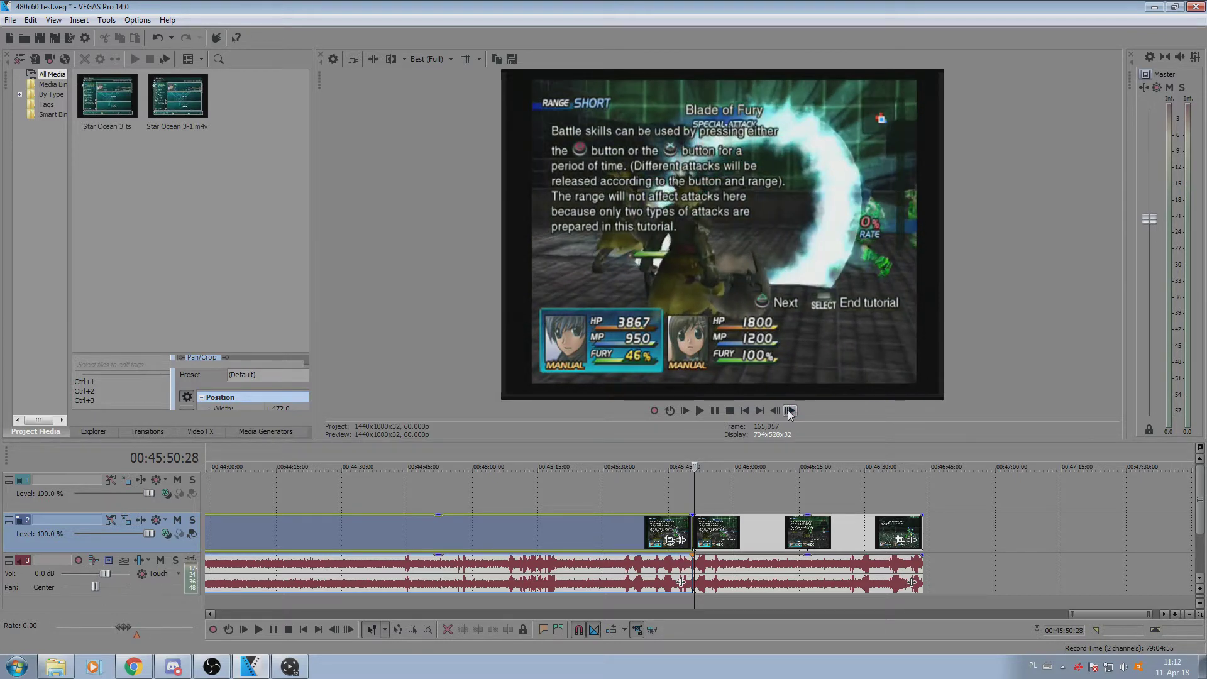
{"action": "left_click", "coordinate": [790, 411]}
{"action": "left_click", "coordinate": [791, 411]}
{"action": "left_click", "coordinate": [790, 410]}
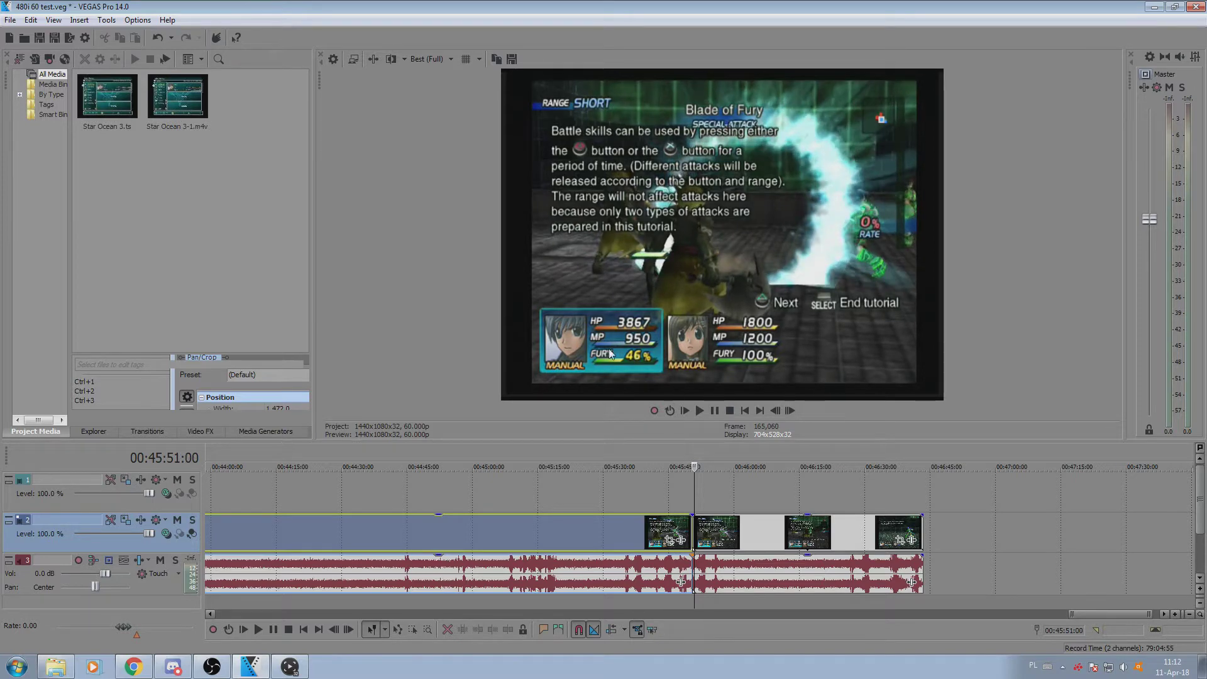
{"action": "left_click", "coordinate": [790, 410]}
{"action": "left_click", "coordinate": [791, 411]}
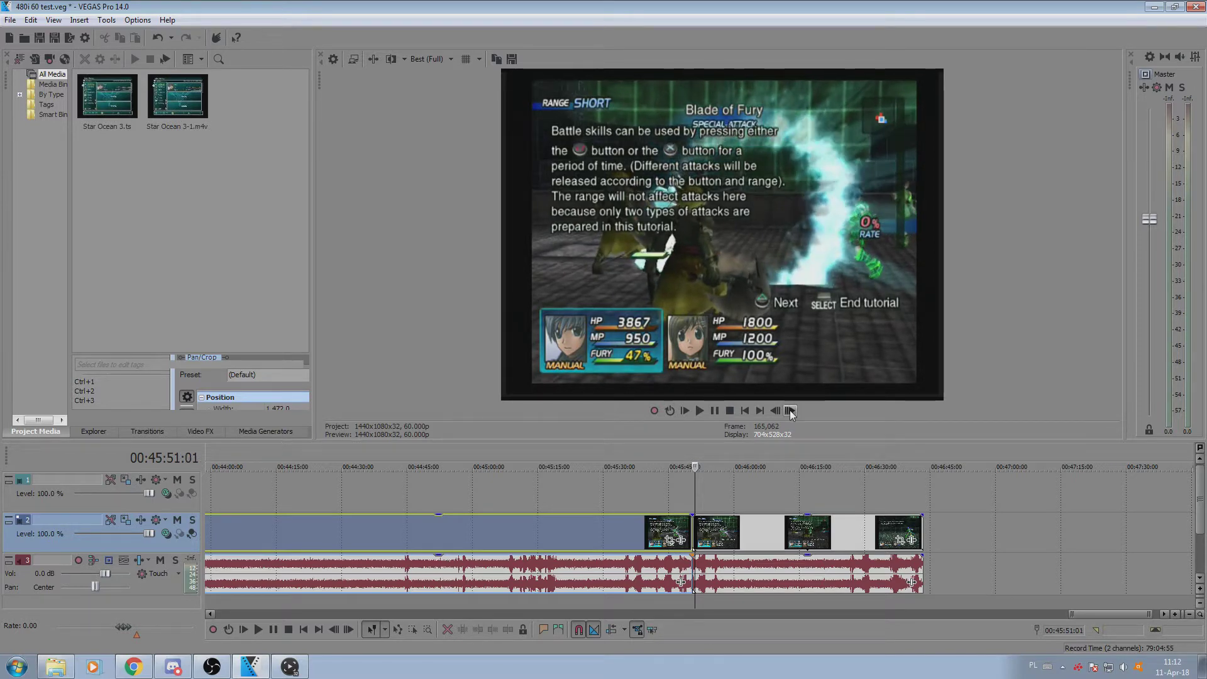
{"action": "left_click", "coordinate": [790, 411]}
{"action": "left_click", "coordinate": [790, 410]}
{"action": "left_click", "coordinate": [790, 410]}
{"action": "left_click", "coordinate": [790, 410]}
{"action": "left_click", "coordinate": [790, 411]}
{"action": "left_click", "coordinate": [790, 410]}
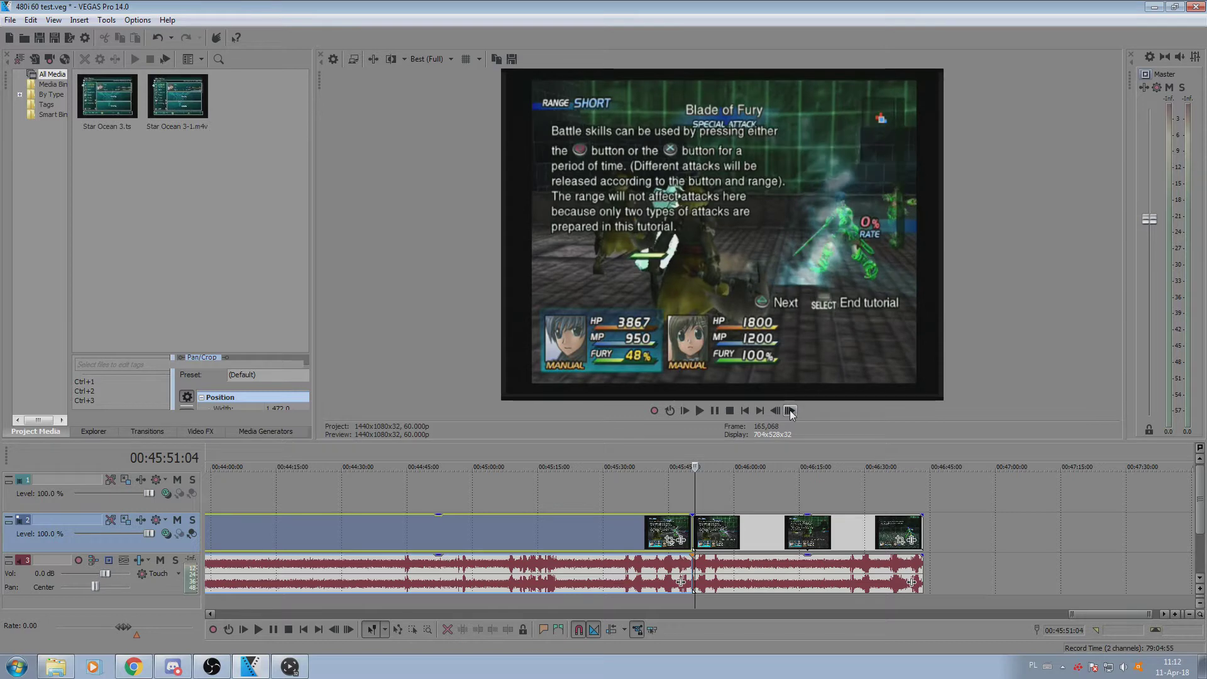
{"action": "left_click", "coordinate": [791, 411]}
{"action": "left_click", "coordinate": [790, 410]}
{"action": "left_click", "coordinate": [790, 411]}
{"action": "left_click", "coordinate": [790, 410]}
{"action": "left_click", "coordinate": [790, 411]}
{"action": "left_click", "coordinate": [790, 410]}
{"action": "left_click", "coordinate": [790, 411]}
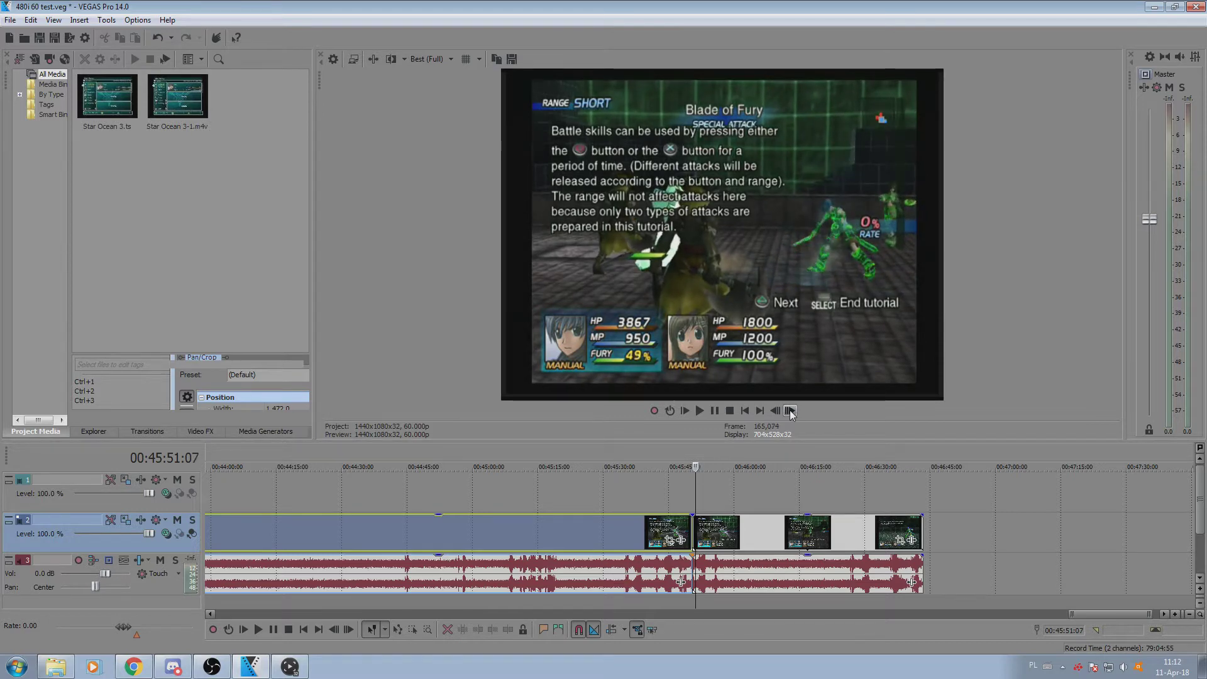
{"action": "left_click", "coordinate": [790, 411]}
{"action": "left_click", "coordinate": [791, 411]}
{"action": "left_click", "coordinate": [791, 411]}
{"action": "left_click", "coordinate": [790, 411]}
{"action": "left_click", "coordinate": [790, 410]}
{"action": "left_click", "coordinate": [790, 411]}
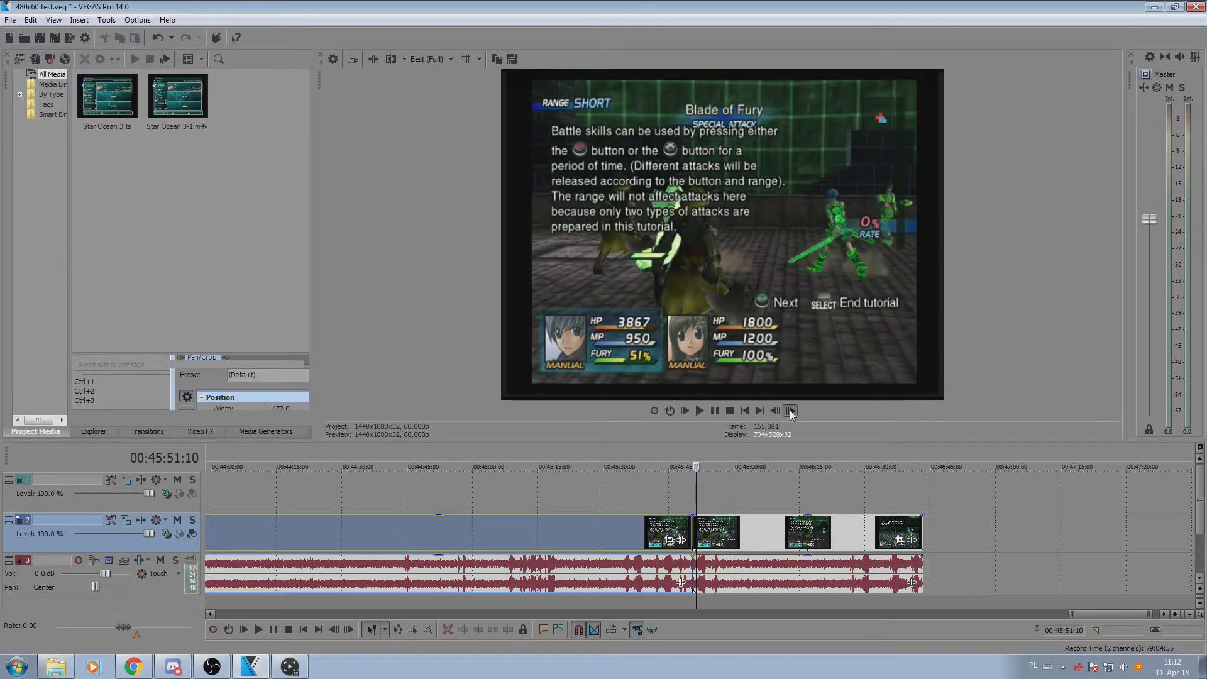
{"action": "left_click", "coordinate": [790, 410]}
{"action": "left_click", "coordinate": [790, 410]}
{"action": "left_click", "coordinate": [790, 411]}
{"action": "left_click", "coordinate": [791, 411]}
{"action": "left_click", "coordinate": [791, 410]}
{"action": "left_click", "coordinate": [791, 411]}
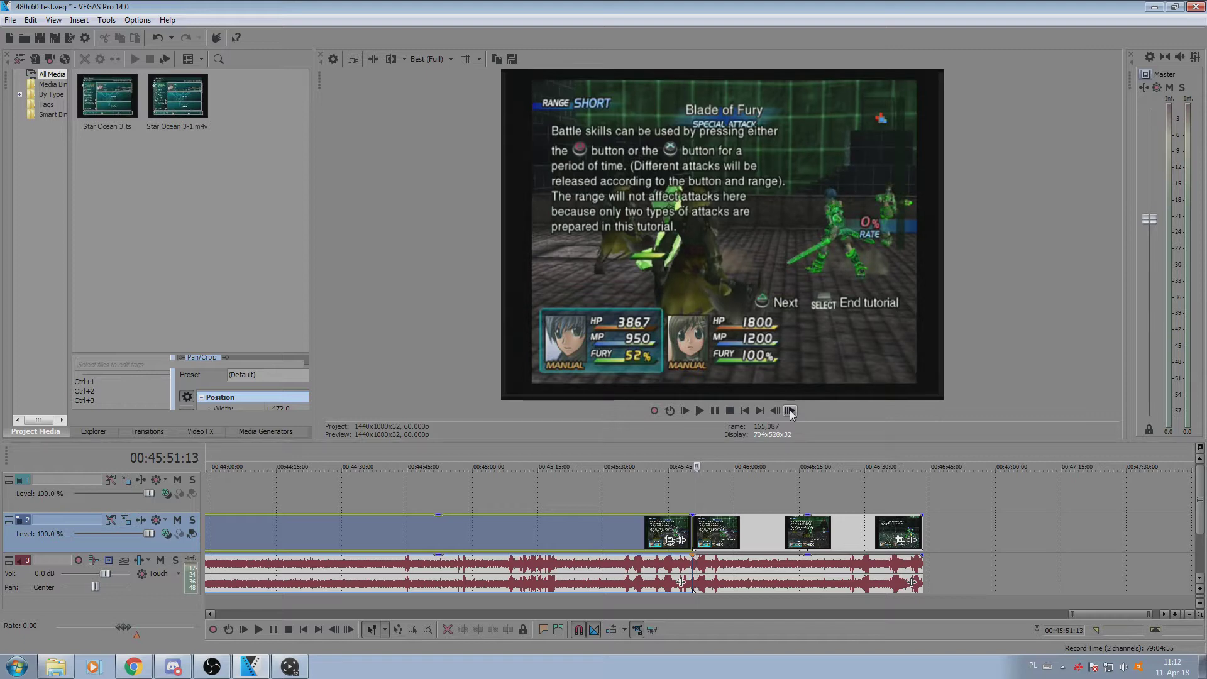
{"action": "left_click", "coordinate": [790, 410]}
{"action": "left_click", "coordinate": [790, 410]}
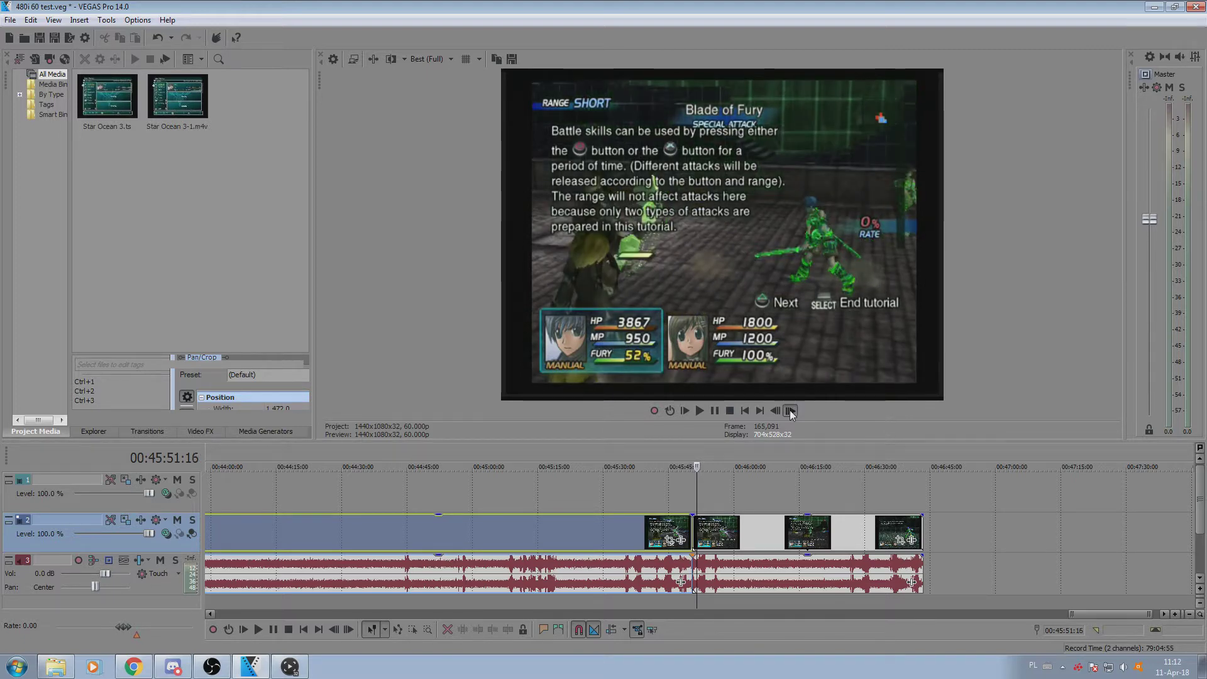
{"action": "left_click", "coordinate": [790, 410]}
{"action": "left_click", "coordinate": [790, 411]}
{"action": "left_click", "coordinate": [790, 411]}
{"action": "left_click", "coordinate": [790, 411]}
{"action": "left_click", "coordinate": [790, 411]}
{"action": "left_click", "coordinate": [790, 411]}
{"action": "left_click", "coordinate": [791, 410]}
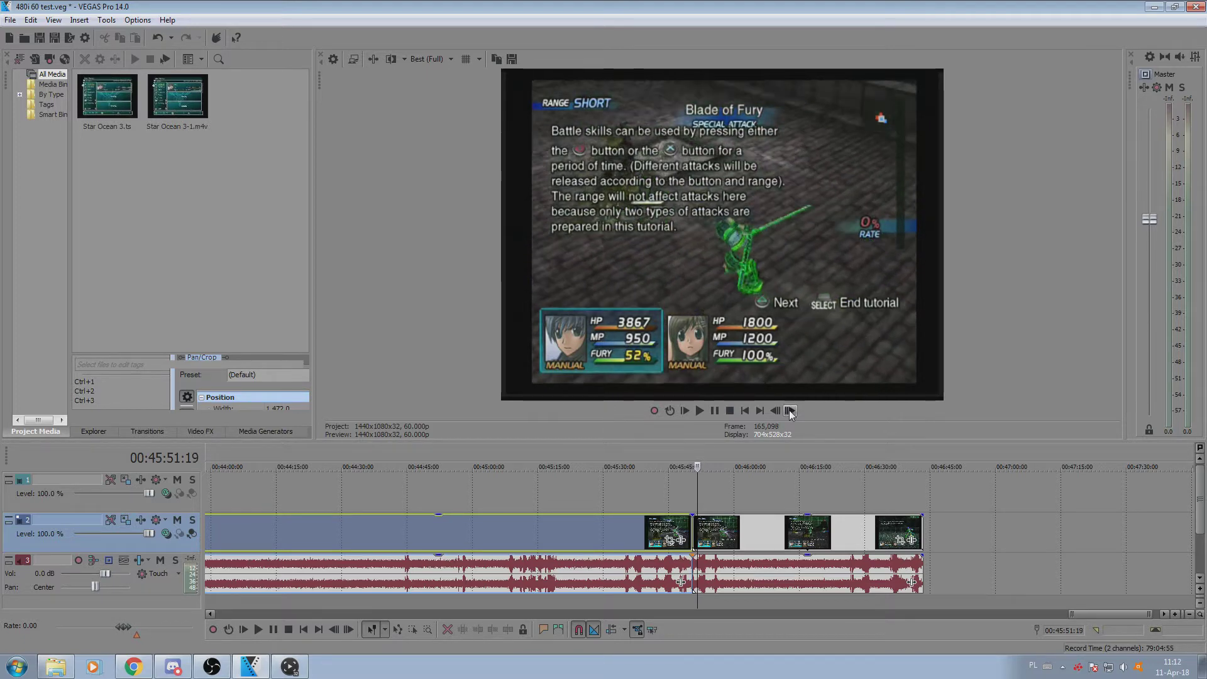
{"action": "left_click", "coordinate": [791, 411]}
{"action": "left_click", "coordinate": [790, 411]}
{"action": "left_click", "coordinate": [790, 411]}
{"action": "left_click", "coordinate": [790, 410]}
{"action": "left_click", "coordinate": [791, 411]}
{"action": "left_click", "coordinate": [790, 410]}
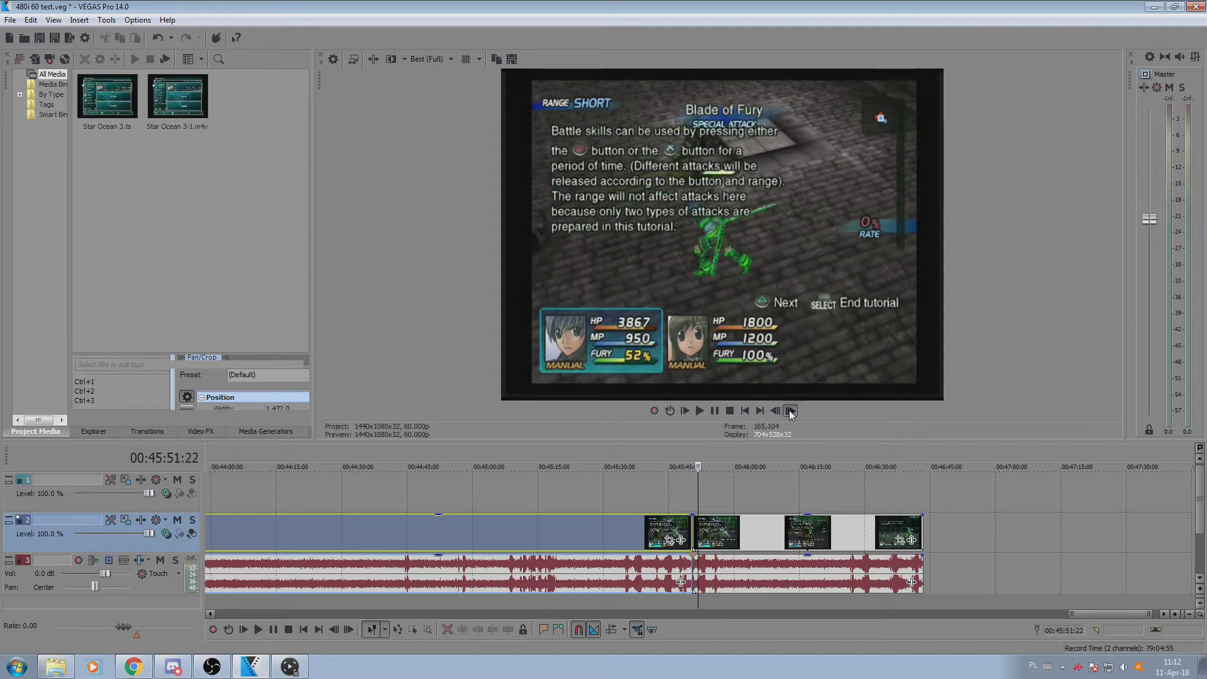
{"action": "left_click", "coordinate": [790, 410]}
{"action": "left_click", "coordinate": [790, 411]}
{"action": "left_click", "coordinate": [790, 410]}
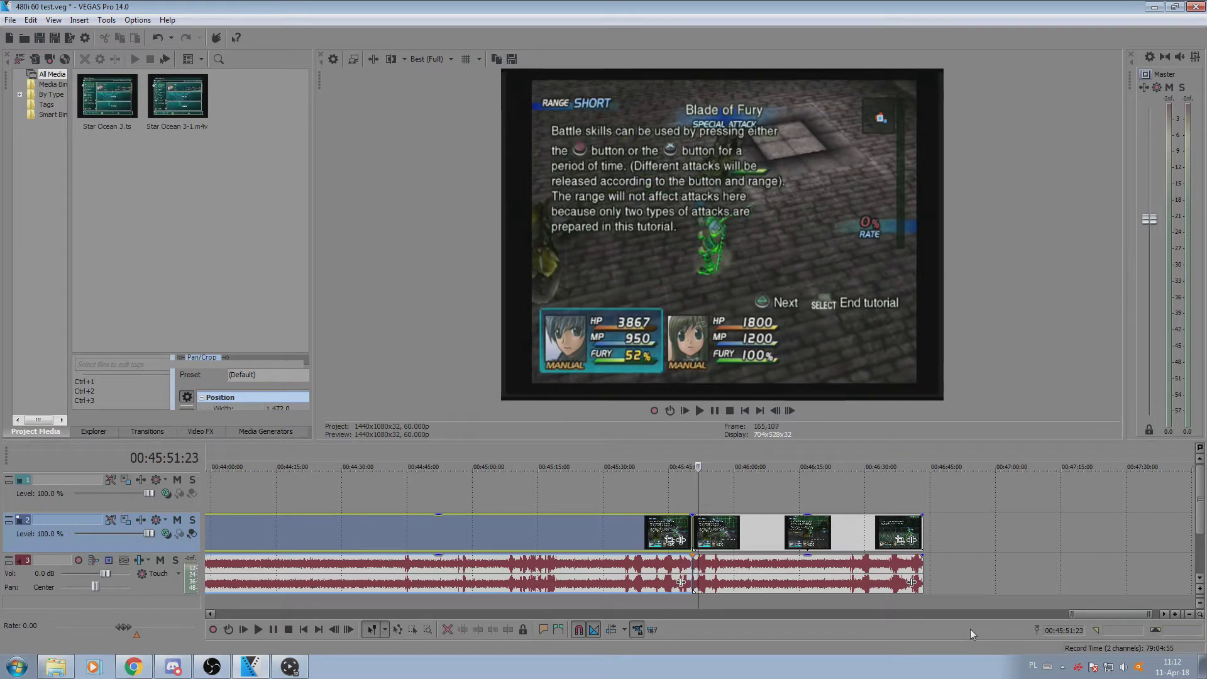
Step six frames through the earlier attack near 00:22:28, then return to the 00:45:50 attack
{"action": "scroll", "coordinate": [598, 477], "scroll_direction": "down", "scroll_amount": 5}
{"action": "scroll", "coordinate": [598, 478], "scroll_direction": "down", "scroll_amount": 6}
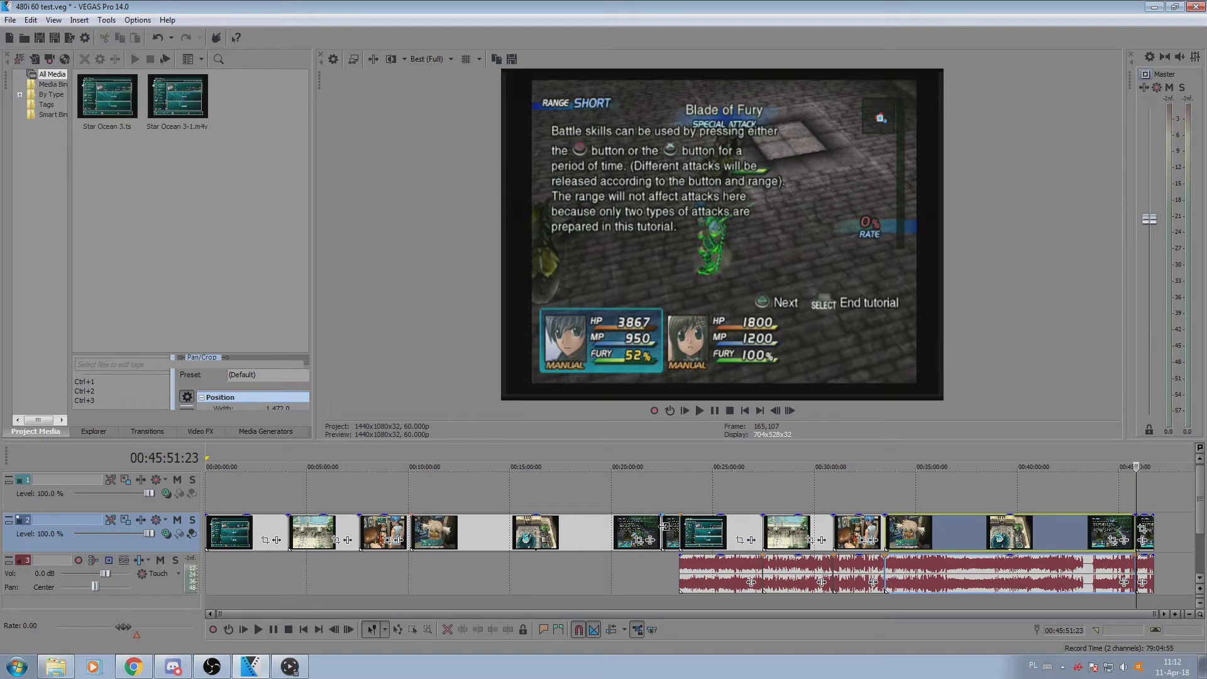
{"action": "left_click", "coordinate": [672, 519]}
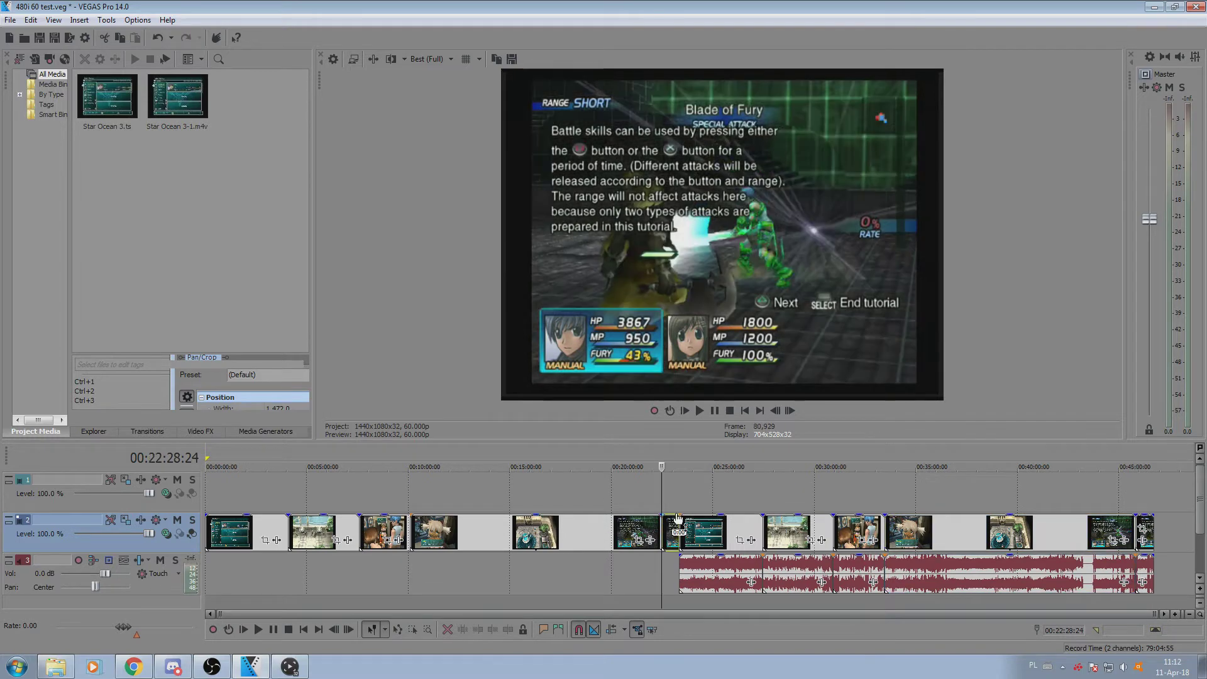
{"action": "left_click", "coordinate": [790, 411]}
{"action": "left_click", "coordinate": [790, 410]}
{"action": "left_click", "coordinate": [790, 411]}
{"action": "left_click", "coordinate": [790, 410]}
{"action": "left_click", "coordinate": [790, 411]}
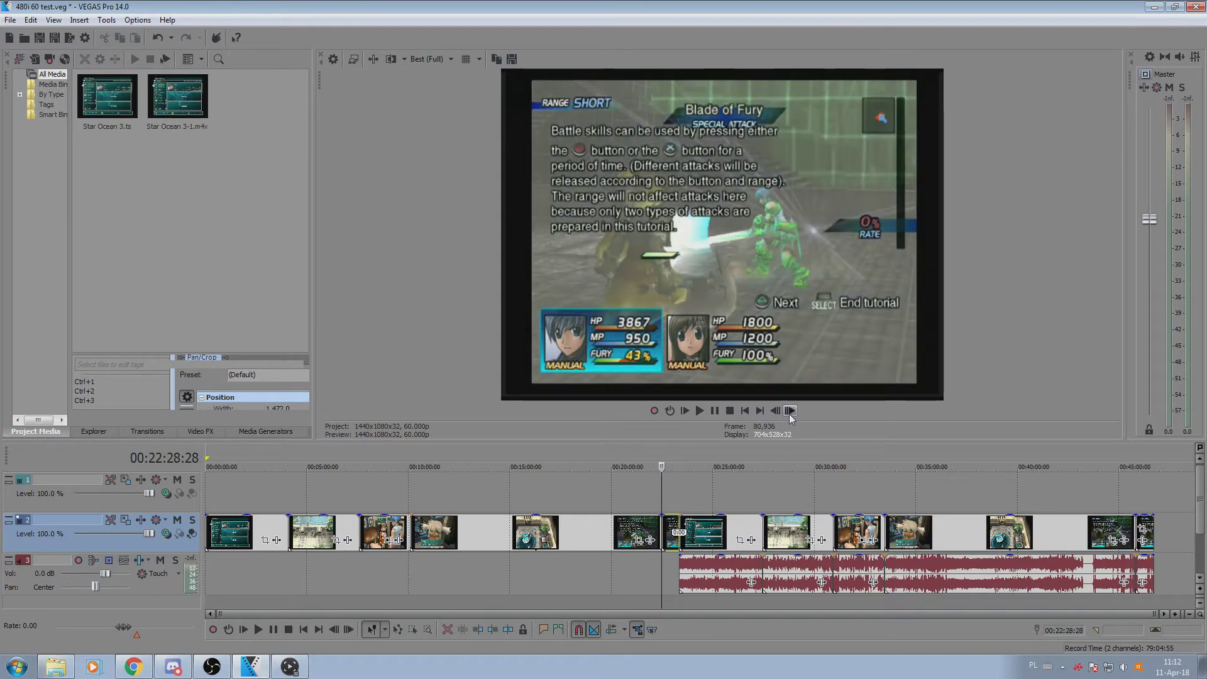
{"action": "left_click", "coordinate": [790, 411]}
{"action": "left_click", "coordinate": [791, 411]}
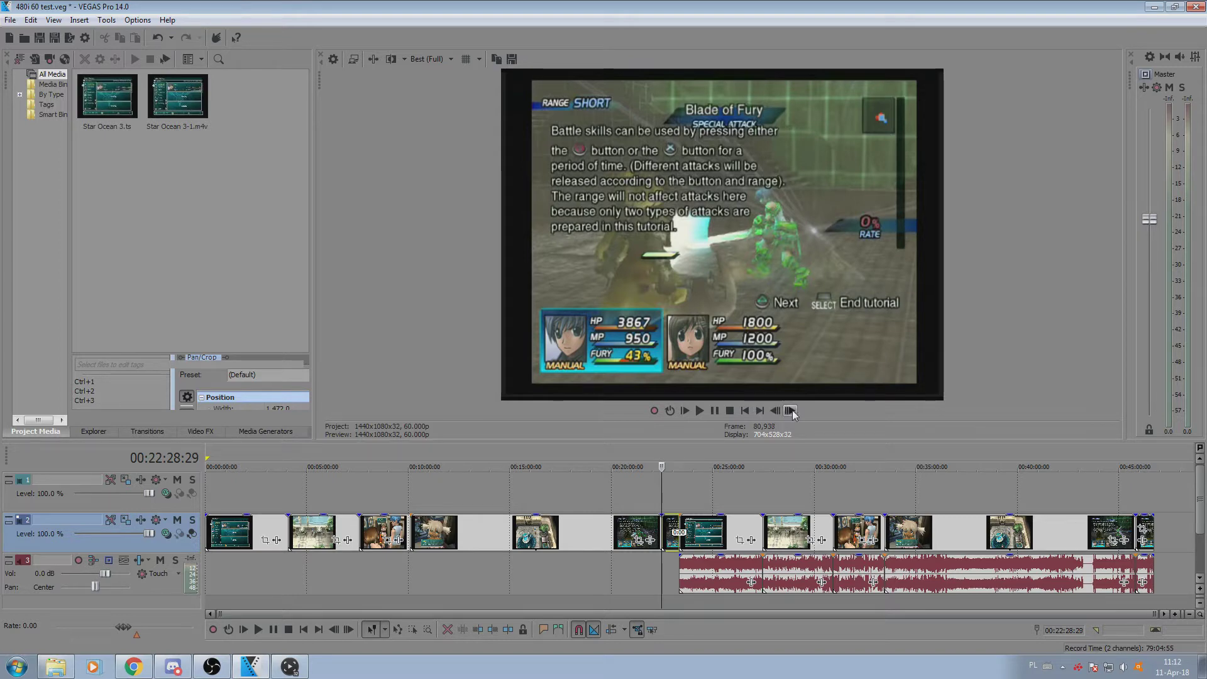
{"action": "left_click", "coordinate": [792, 411]}
{"action": "left_click", "coordinate": [1133, 539]}
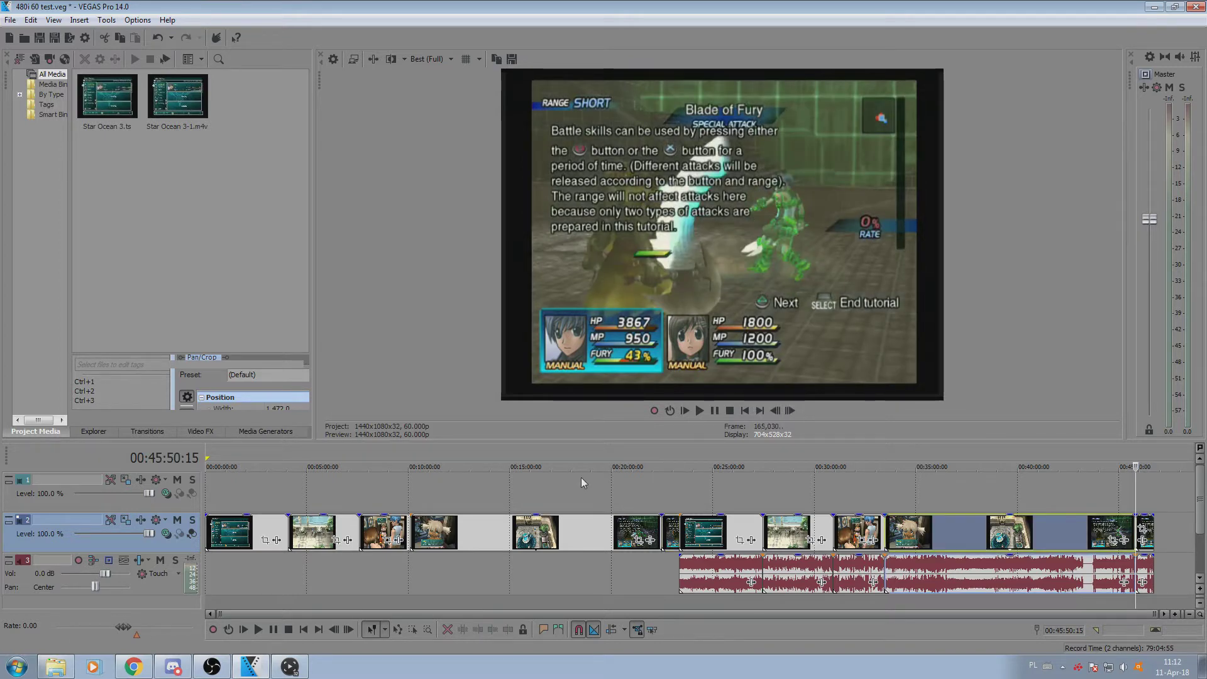
Enter 30 as the frame rate in File > Properties
{"action": "left_click", "coordinate": [10, 19]}
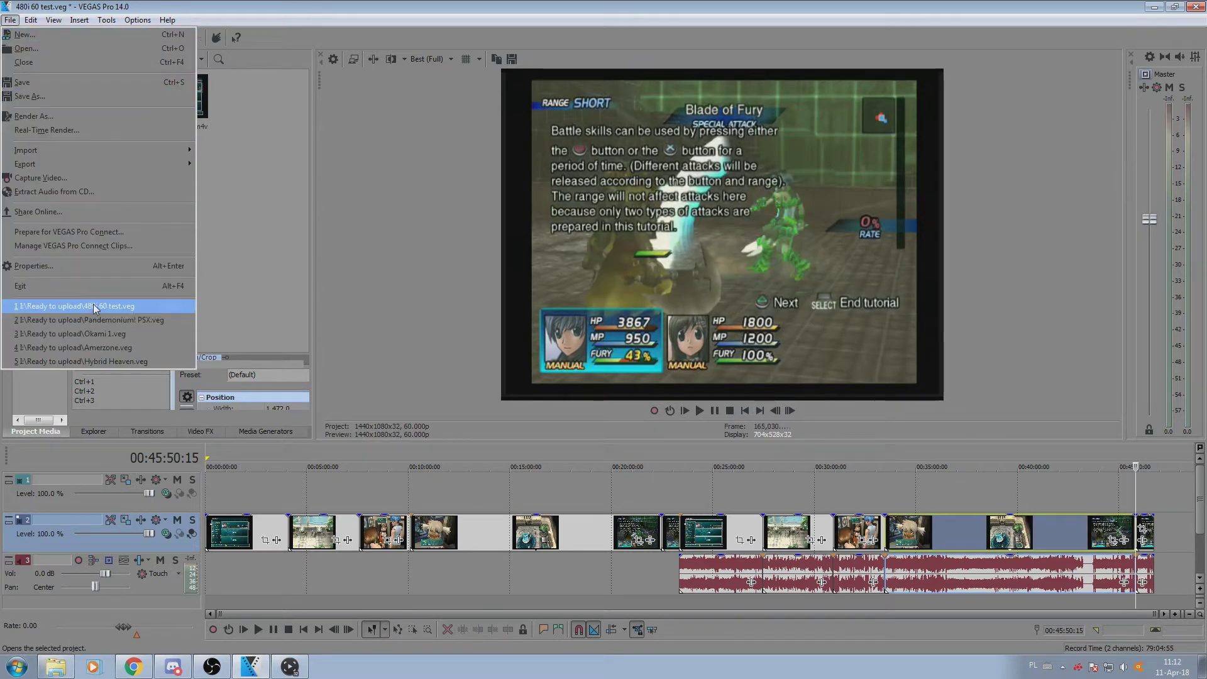
{"action": "left_click", "coordinate": [66, 267]}
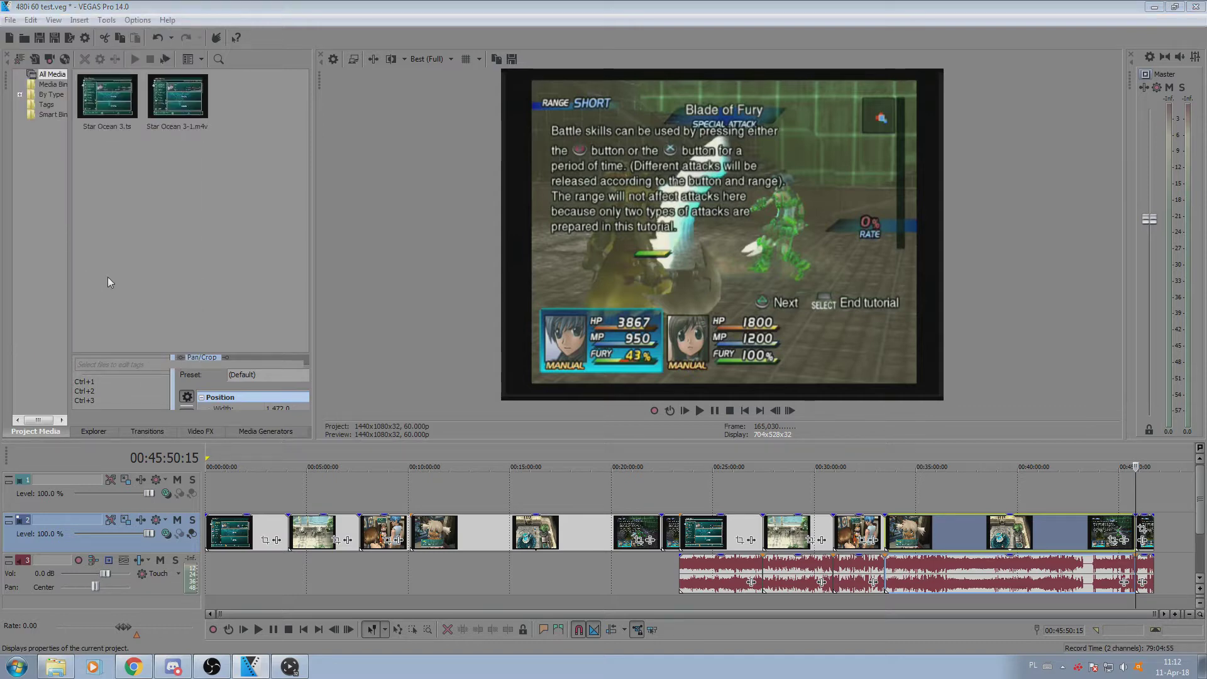
{"action": "left_click", "coordinate": [553, 197]}
{"action": "type", "text": "30"}
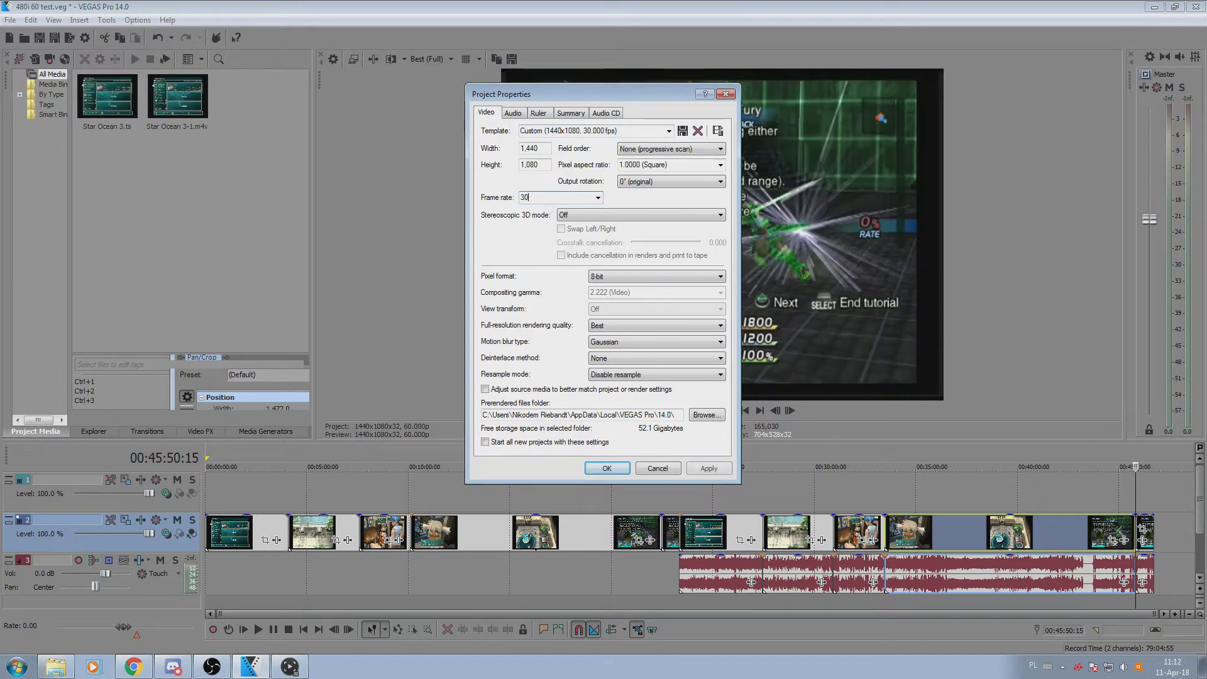
Apply the 30 fps frame rate and step the 30p preview through the attack to 00:45:51:01
{"action": "left_click", "coordinate": [606, 468]}
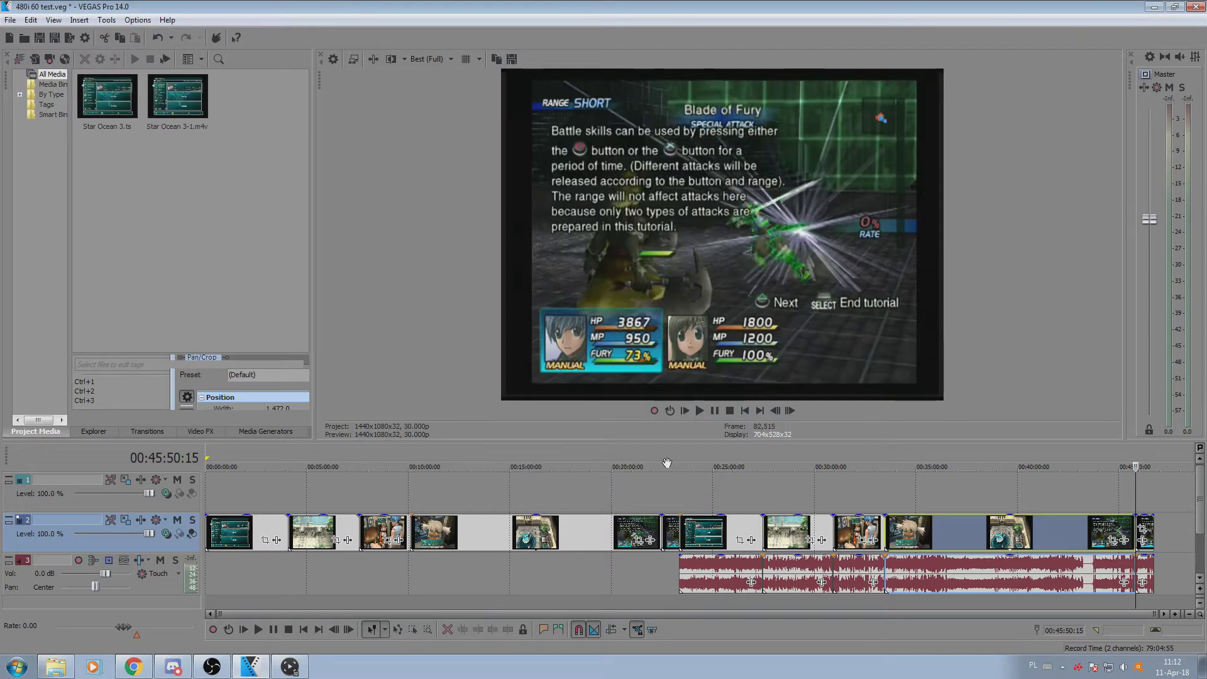
{"action": "left_click", "coordinate": [790, 410]}
{"action": "left_click", "coordinate": [790, 411]}
{"action": "left_click", "coordinate": [790, 411]}
{"action": "left_click", "coordinate": [790, 410]}
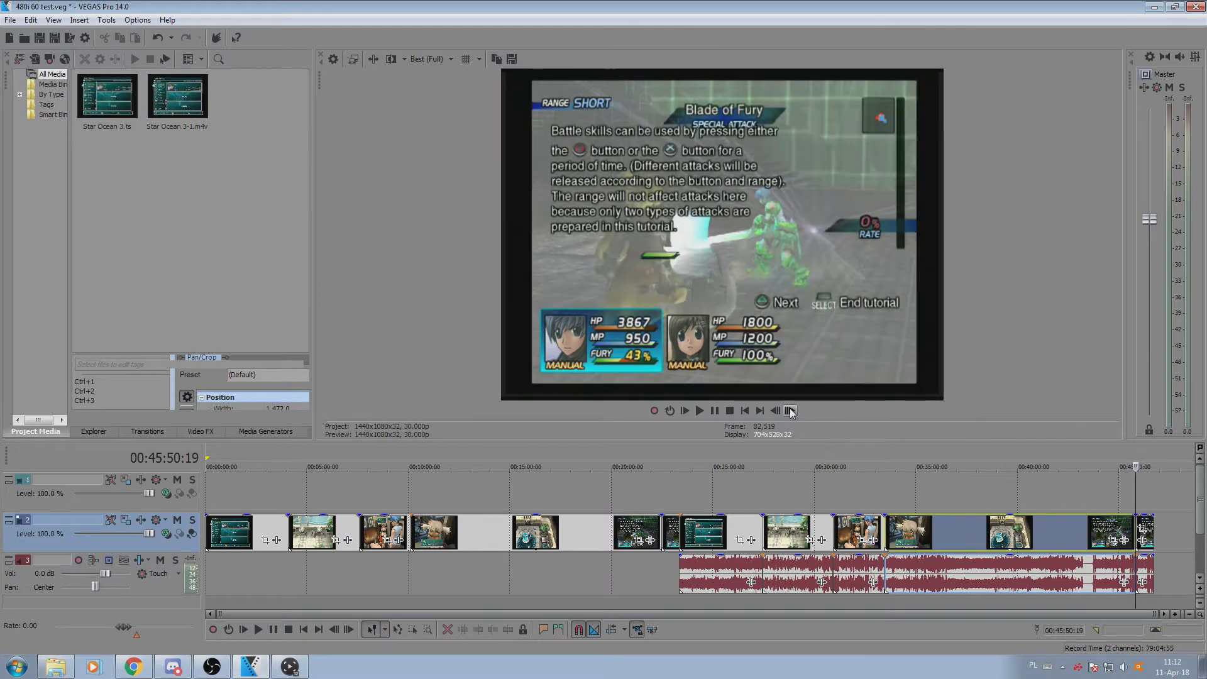
{"action": "left_click", "coordinate": [790, 411]}
{"action": "left_click", "coordinate": [790, 410]}
{"action": "left_click", "coordinate": [790, 411]}
{"action": "left_click", "coordinate": [790, 411]}
{"action": "left_click", "coordinate": [789, 410]}
{"action": "left_click", "coordinate": [790, 411]}
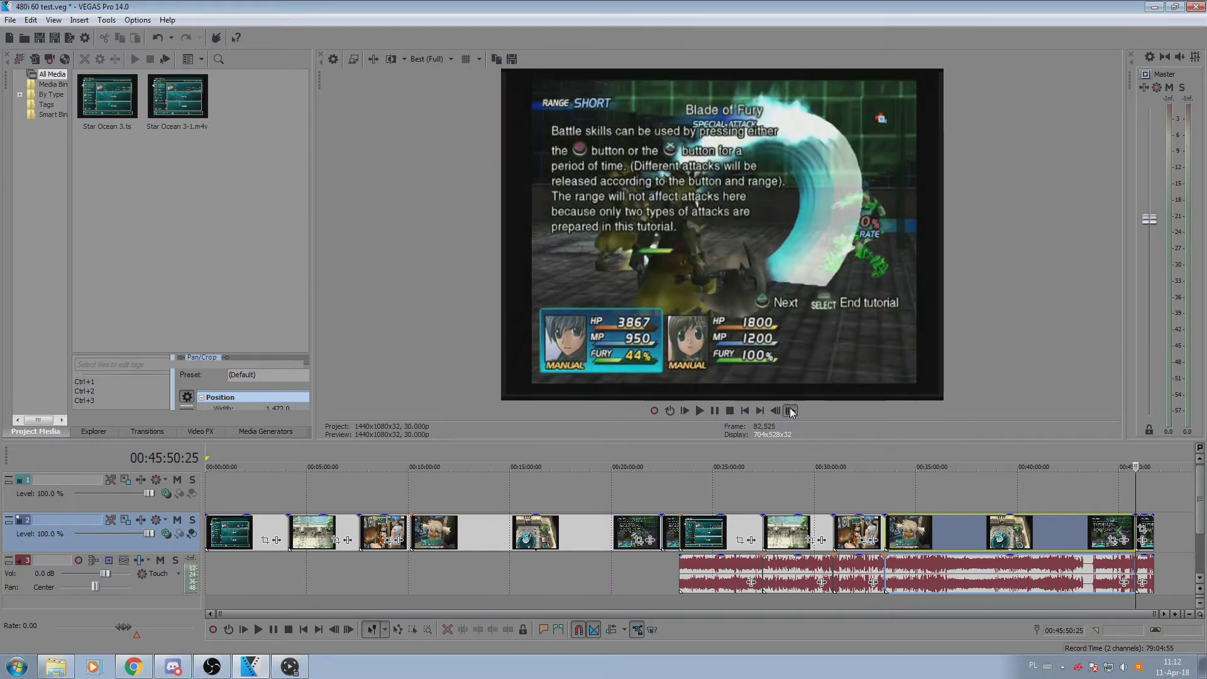
{"action": "left_click", "coordinate": [790, 410]}
{"action": "left_click", "coordinate": [790, 411]}
{"action": "left_click", "coordinate": [789, 411]}
{"action": "left_click", "coordinate": [790, 411]}
{"action": "left_click", "coordinate": [790, 411]}
{"action": "left_click", "coordinate": [789, 410]}
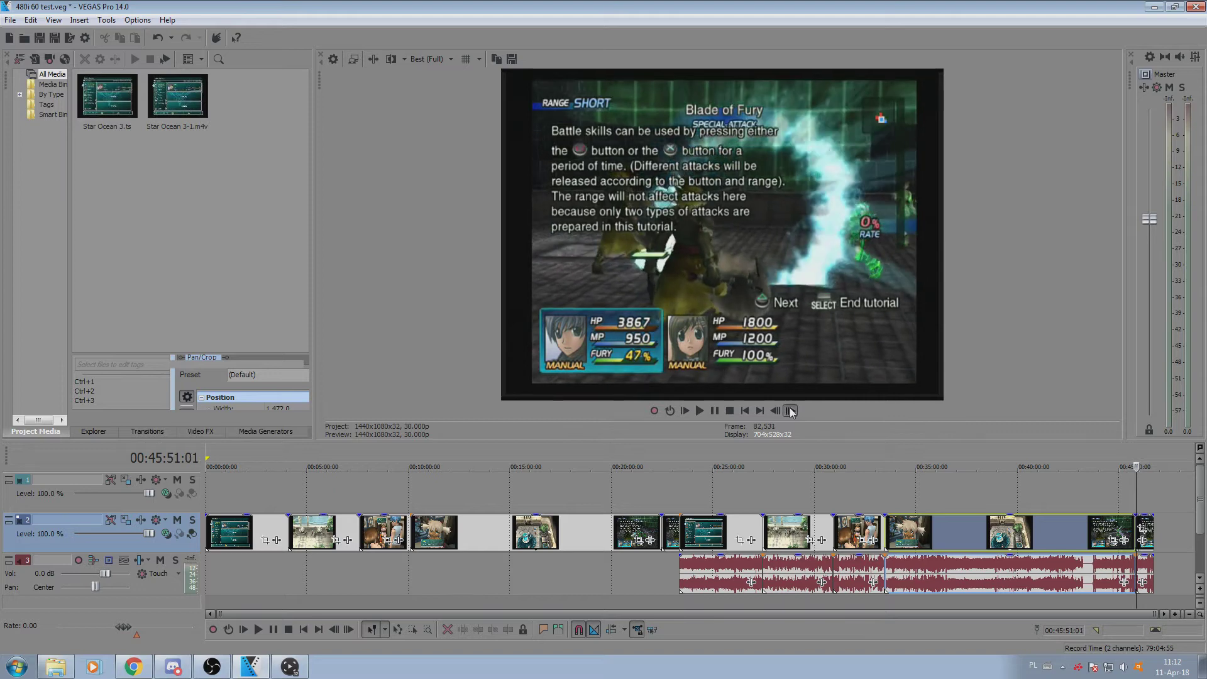
{"action": "left_click", "coordinate": [790, 410]}
{"action": "left_click", "coordinate": [789, 410]}
{"action": "left_click", "coordinate": [790, 410]}
{"action": "left_click", "coordinate": [790, 411]}
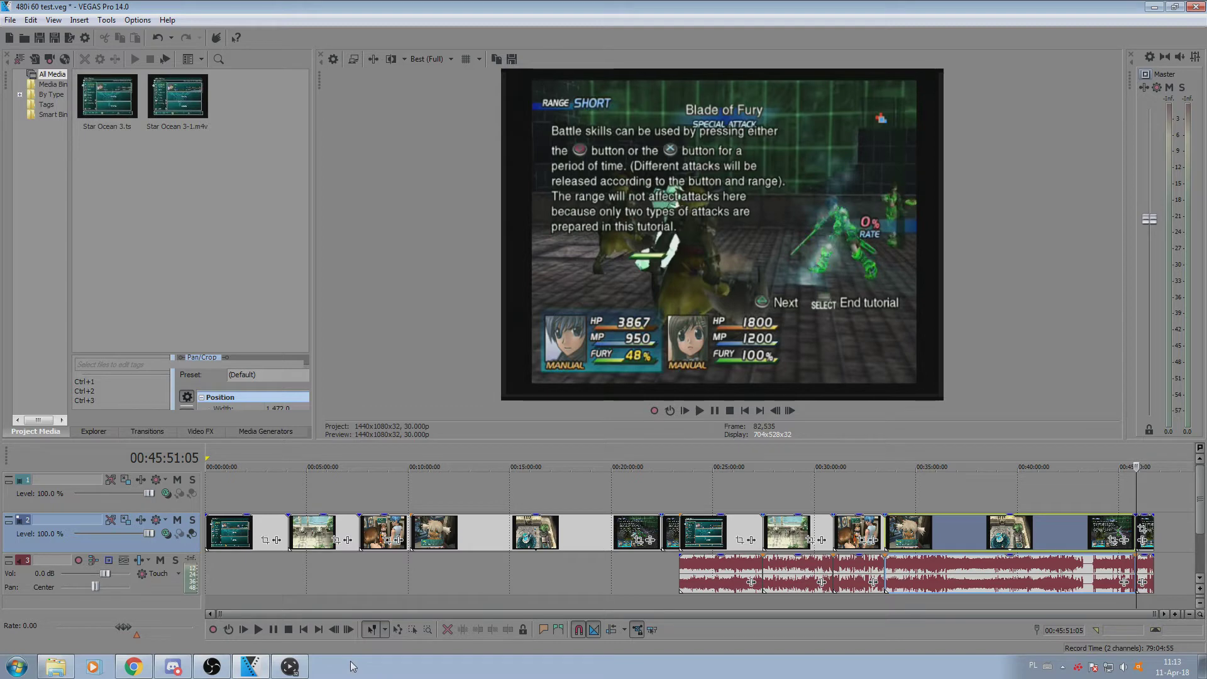
Scrub to the hotel scene, select the clip's span, and extend the loop end to 00:33:42:22
{"action": "left_click", "coordinate": [723, 533]}
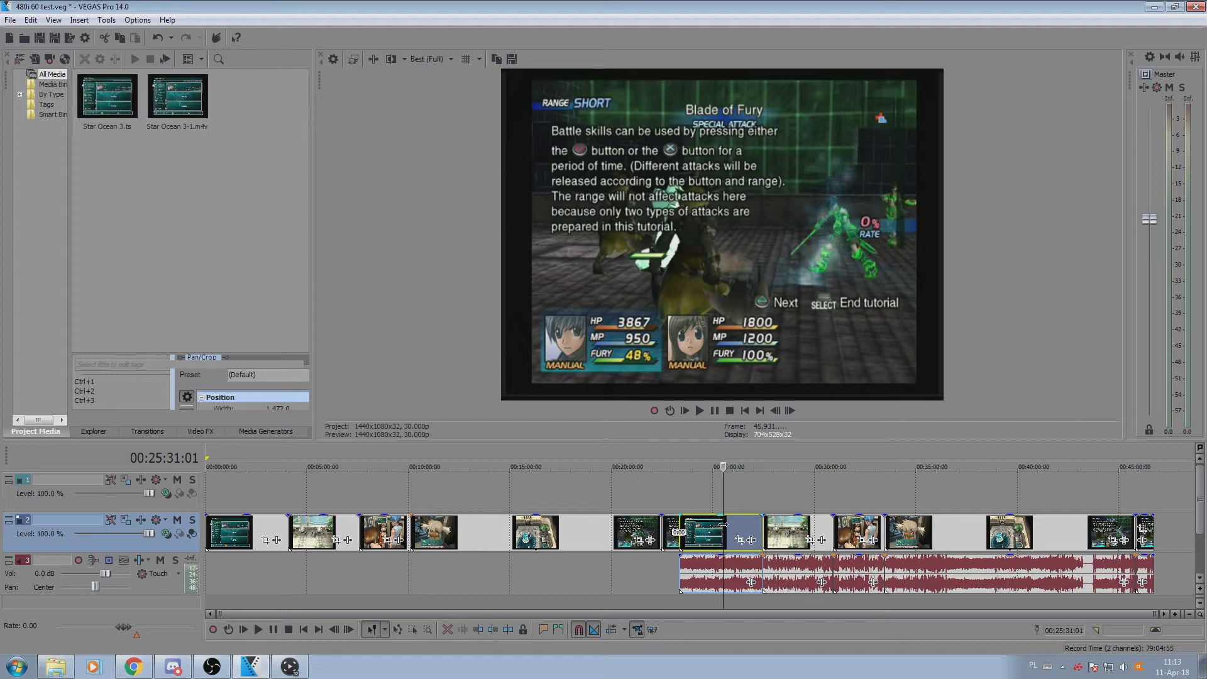
{"action": "left_click_drag", "start_coordinate": [723, 525], "coordinate": [753, 528]}
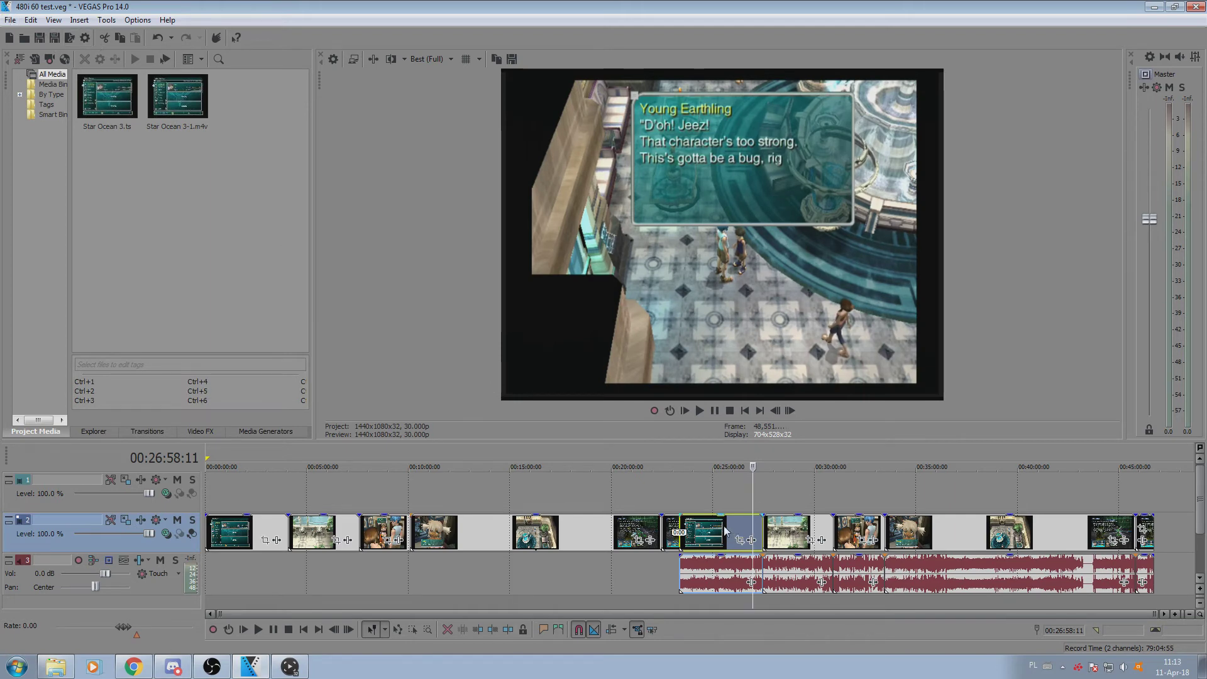
{"action": "double_click", "coordinate": [726, 530]}
{"action": "left_click_drag", "start_coordinate": [761, 457], "coordinate": [888, 466]}
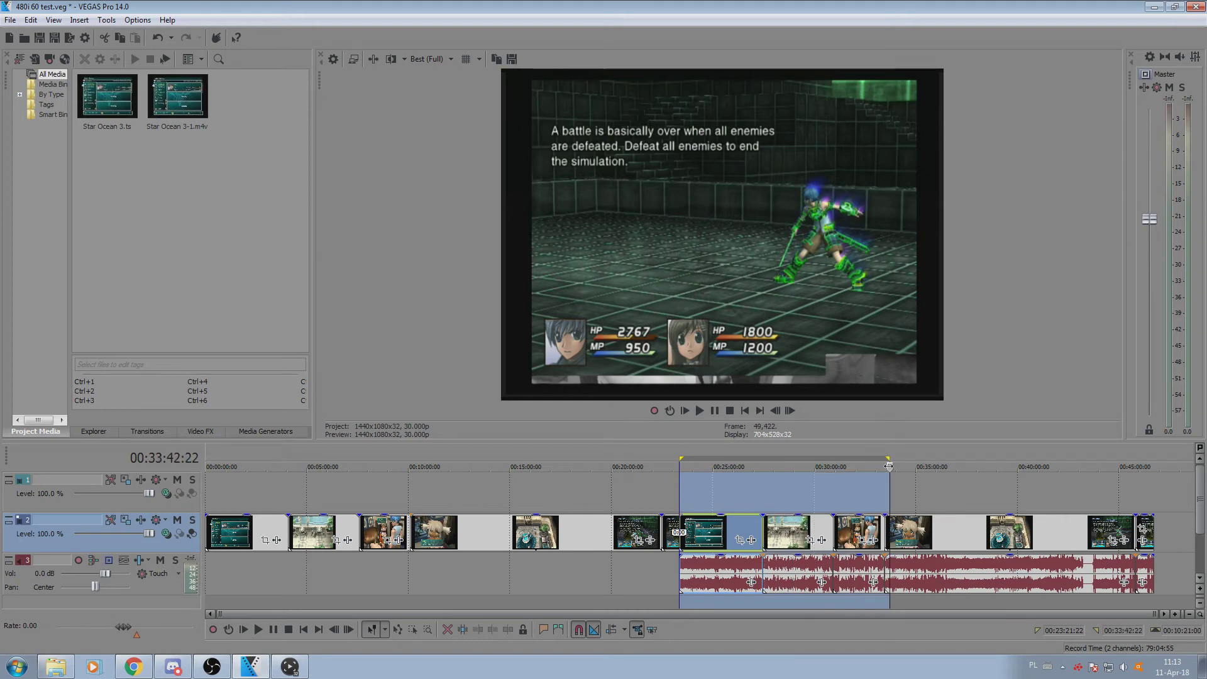
In Render As, customize the 4X3 1080@30p ABR template and review its x264 encoder settings
{"action": "left_click", "coordinate": [69, 37]}
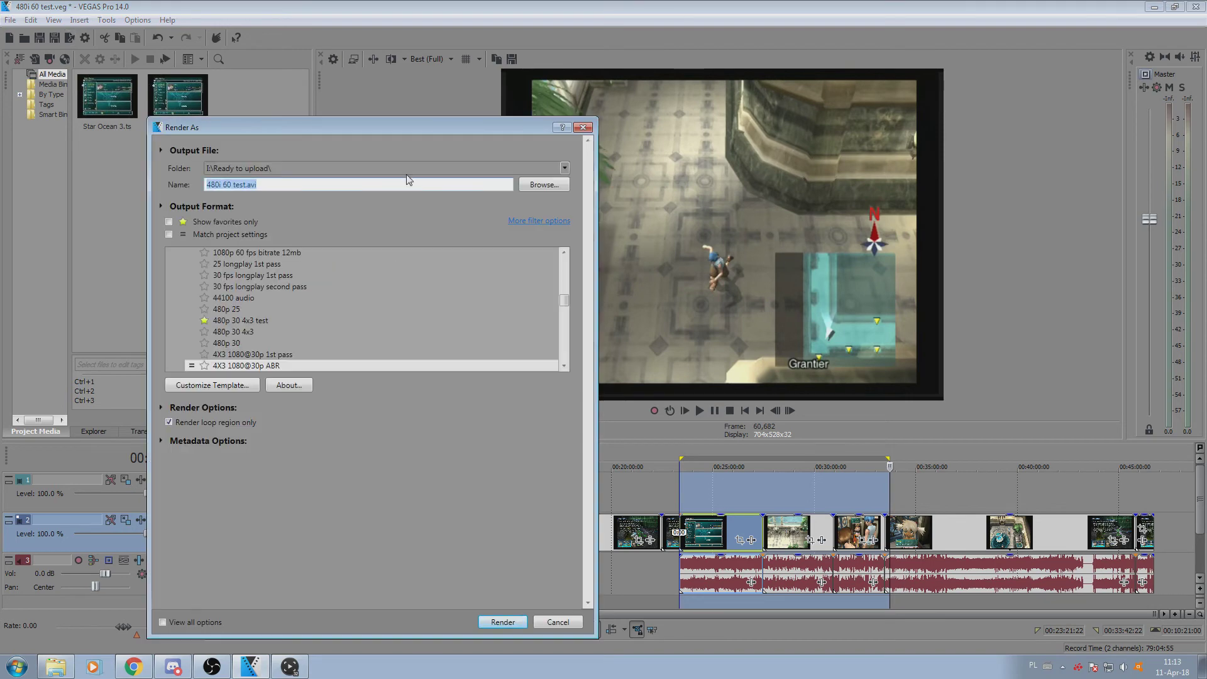
{"action": "left_click", "coordinate": [222, 386]}
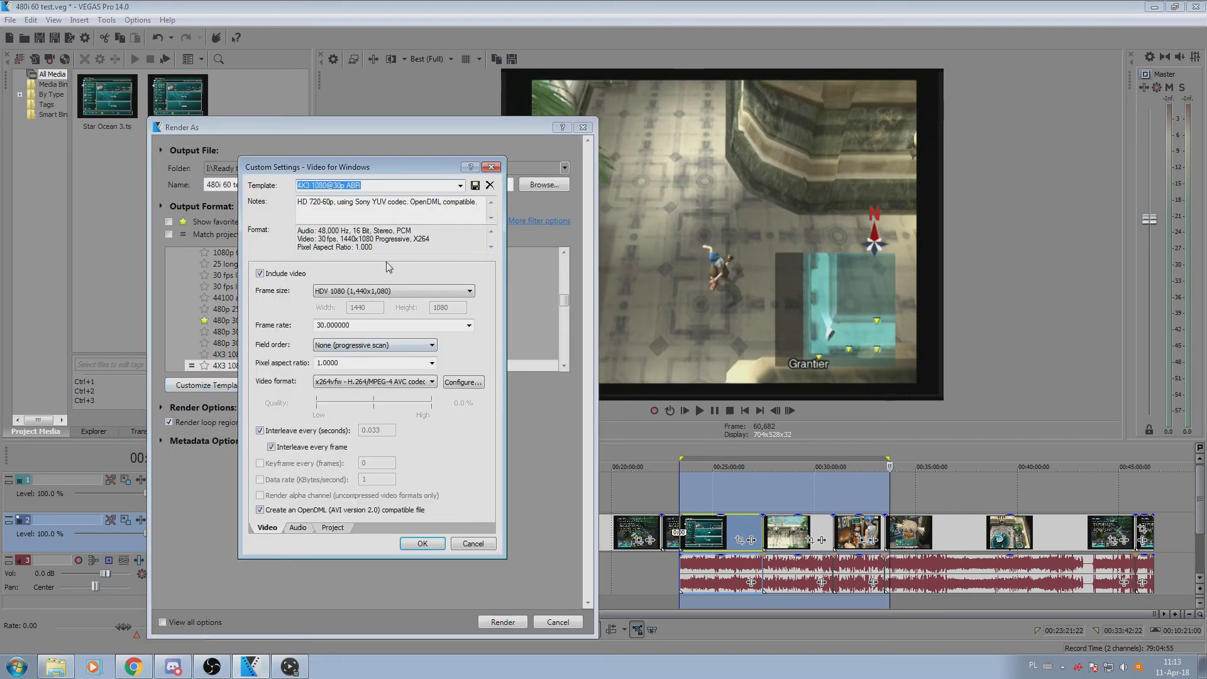
{"action": "left_click", "coordinate": [461, 384]}
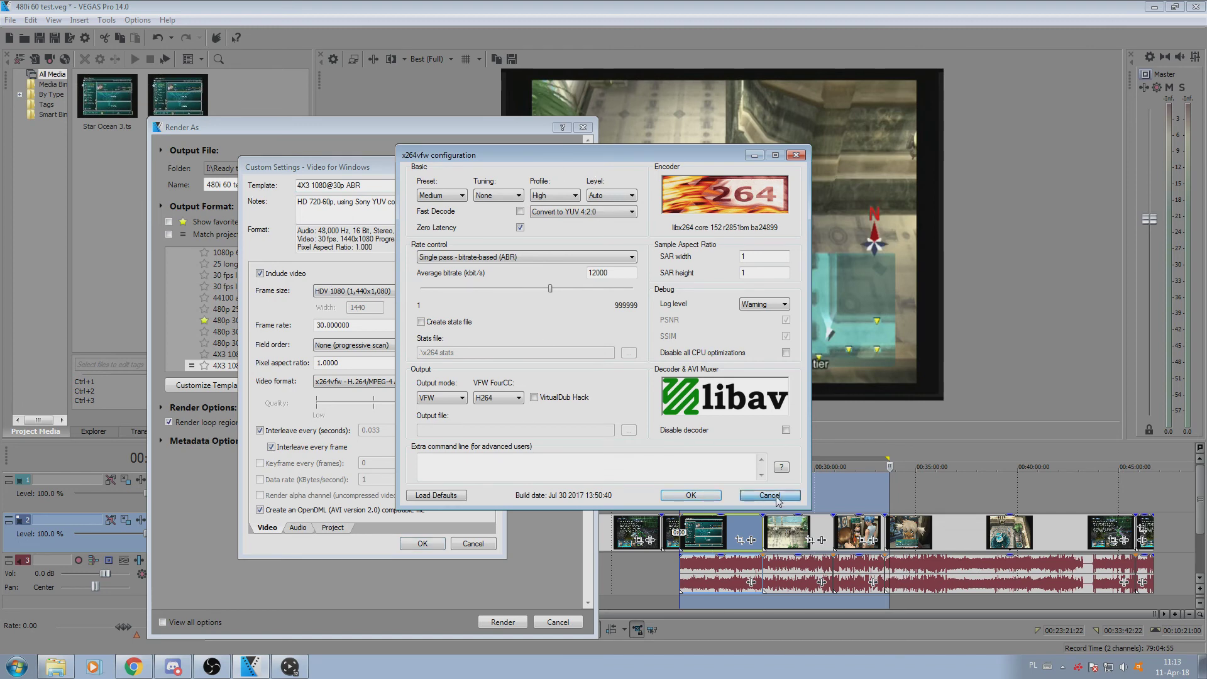
{"action": "left_click", "coordinate": [691, 495]}
{"action": "left_click", "coordinate": [471, 542]}
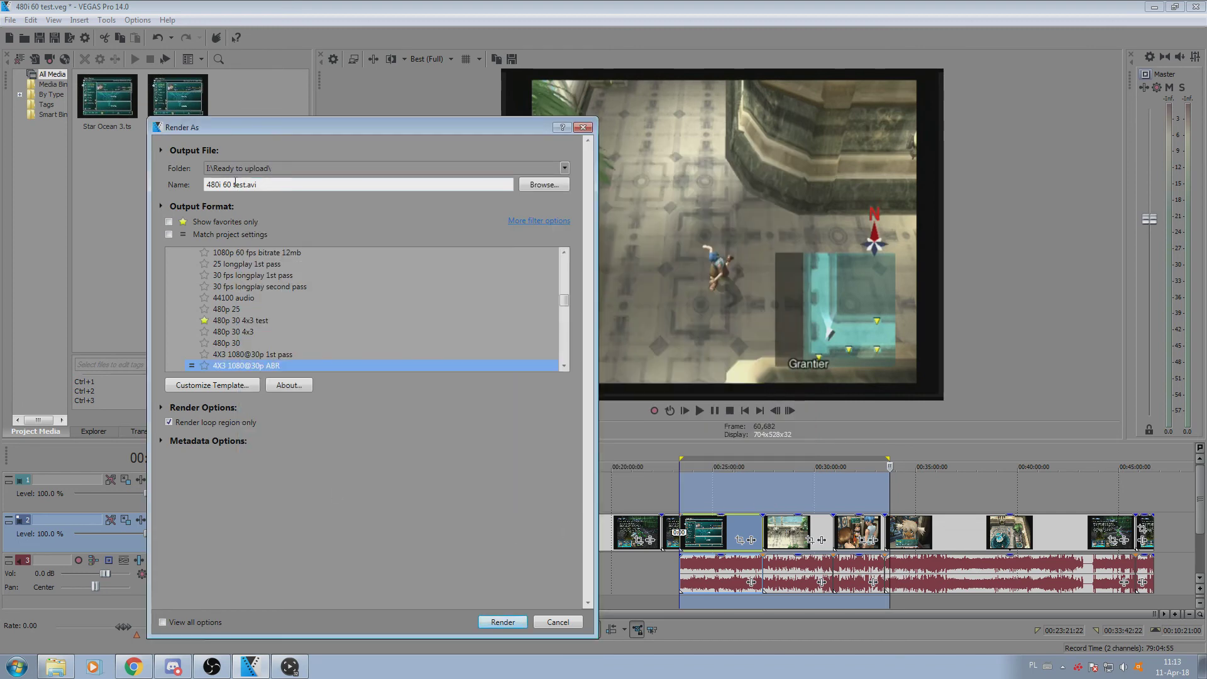